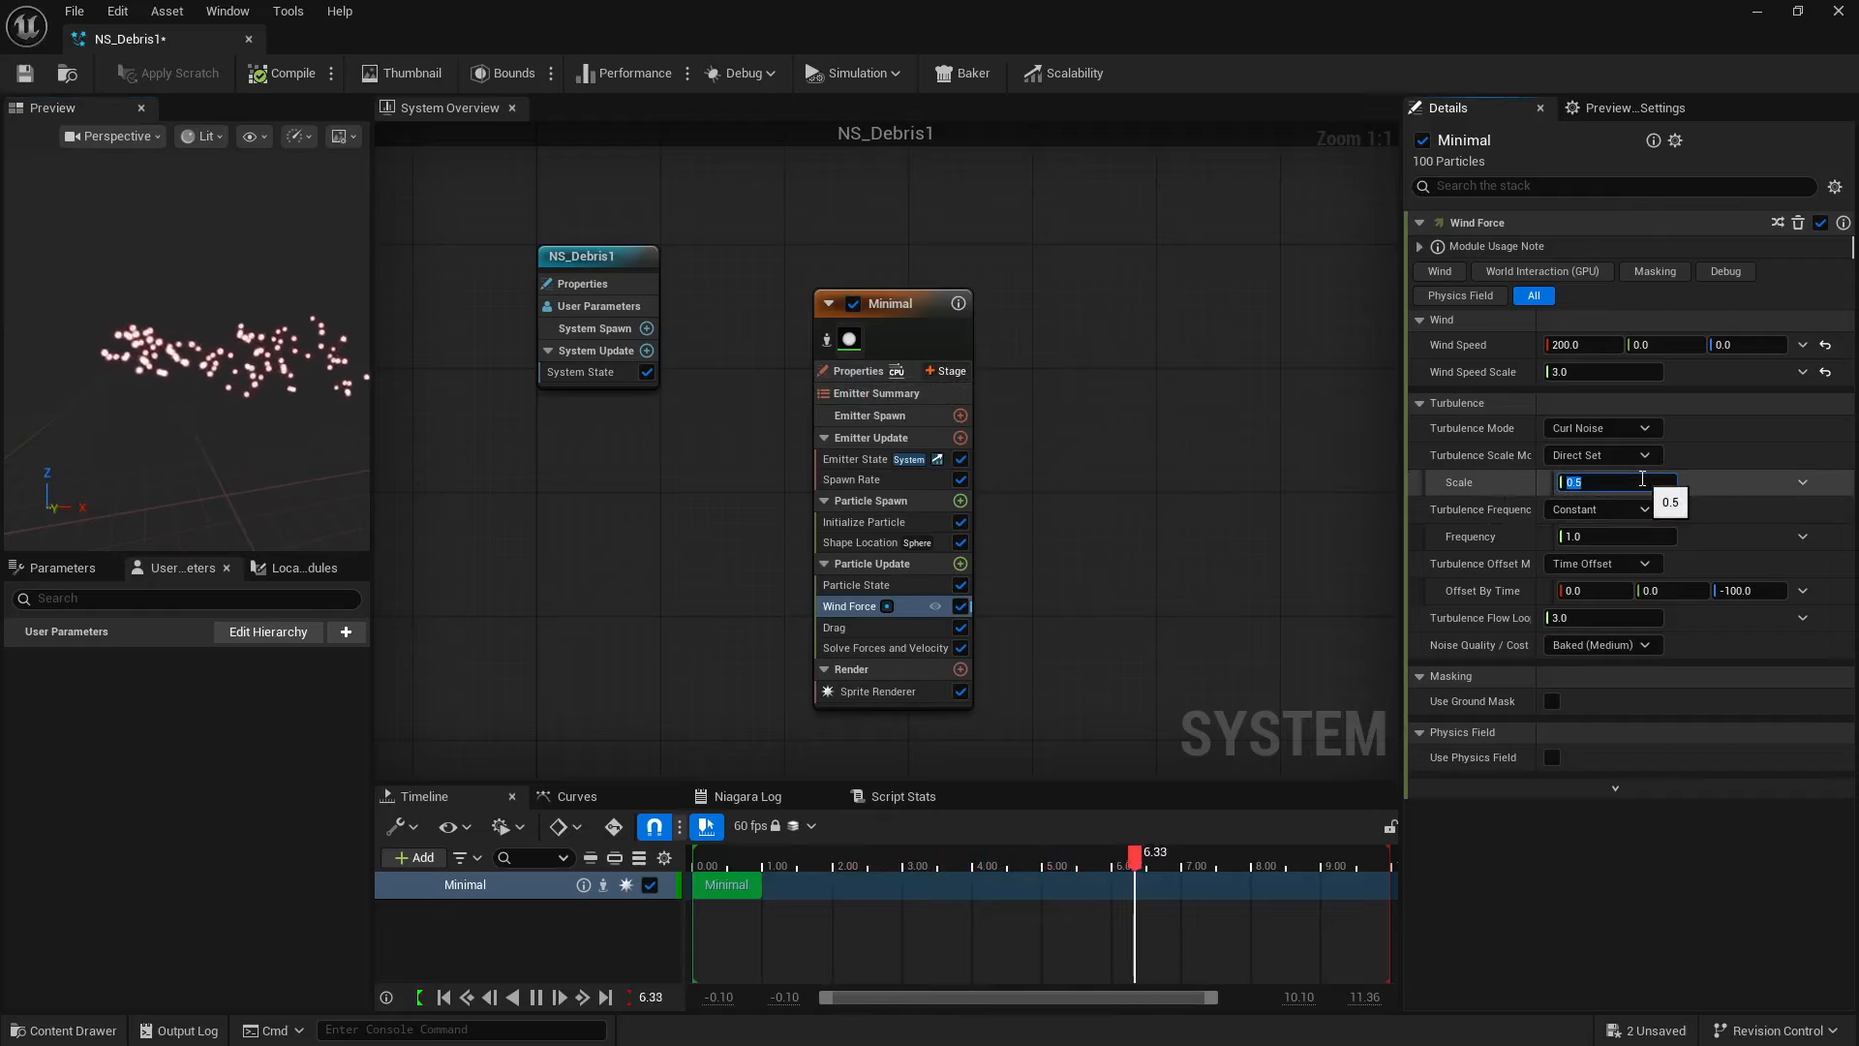
- Try a turbulence scale of 1.0 for the Wind Force module, settling on 0.8
{"action": "type", "text": "1"}
{"action": "key", "text": "Return"}
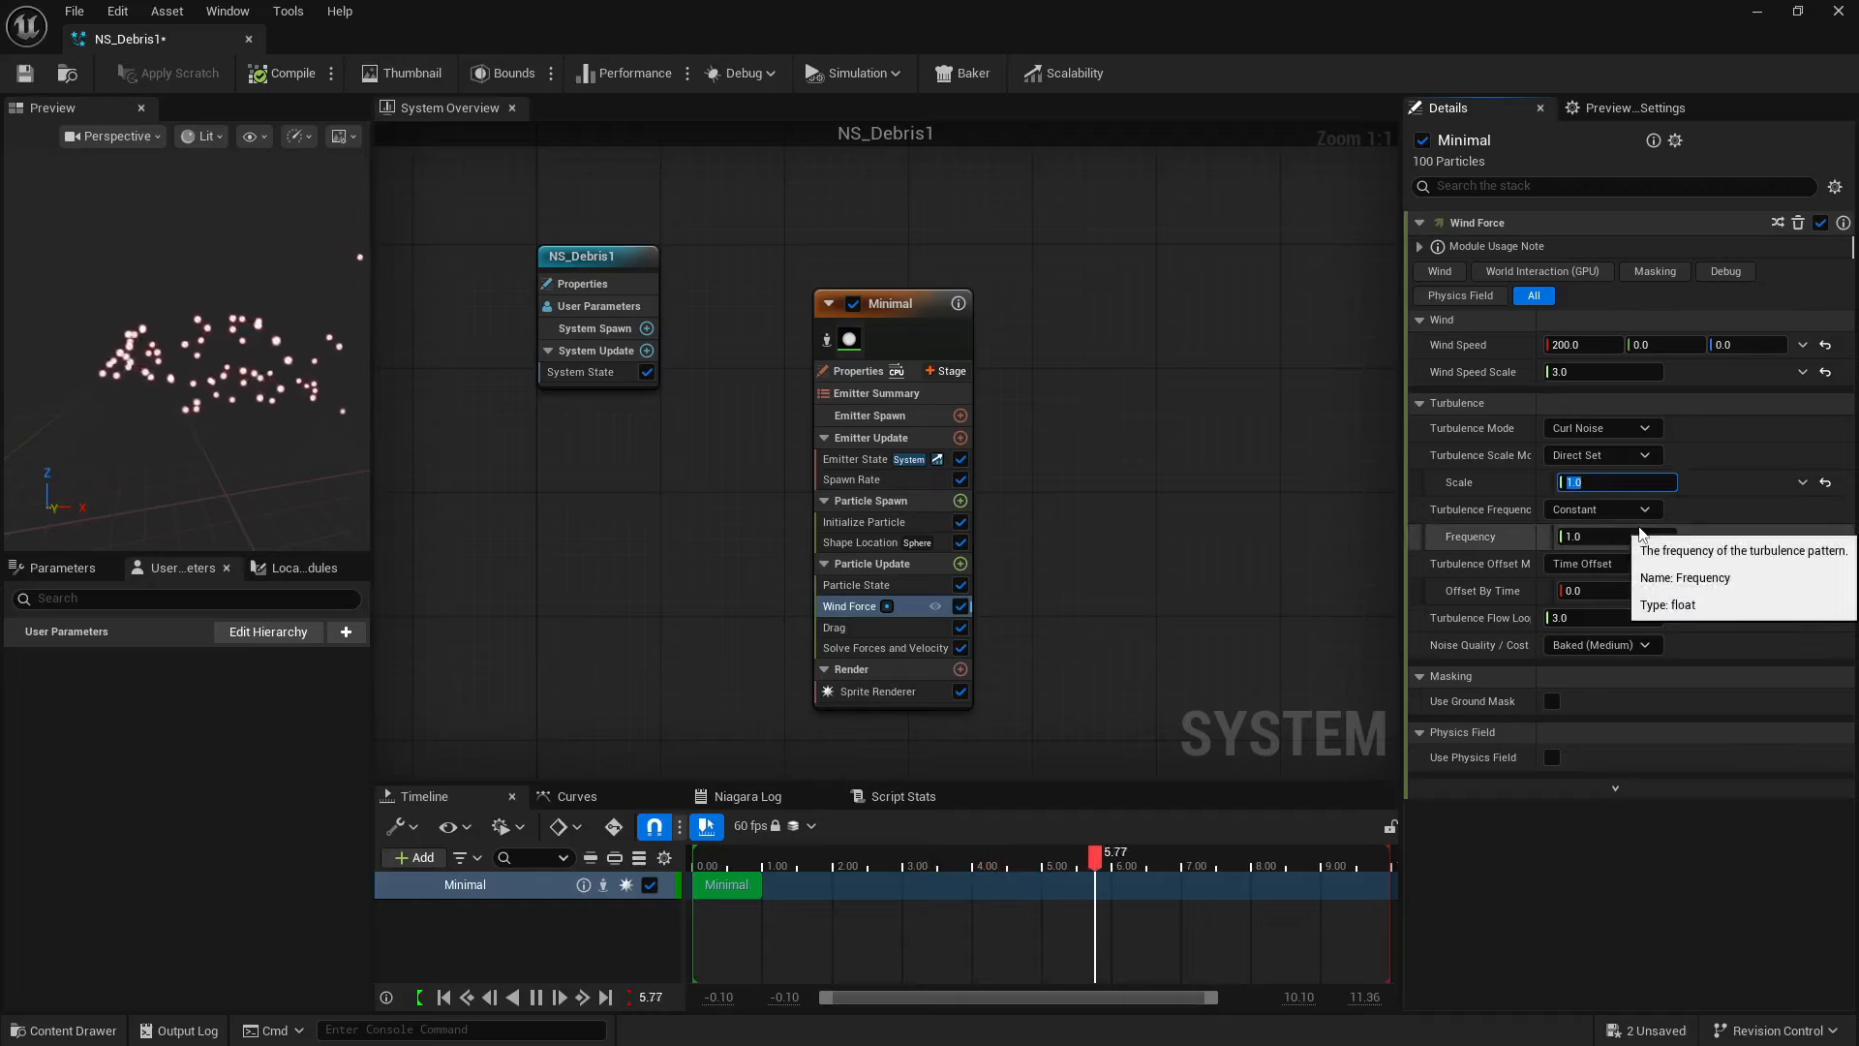
{"action": "type", "text": "0.8"}
{"action": "key", "text": "Return"}
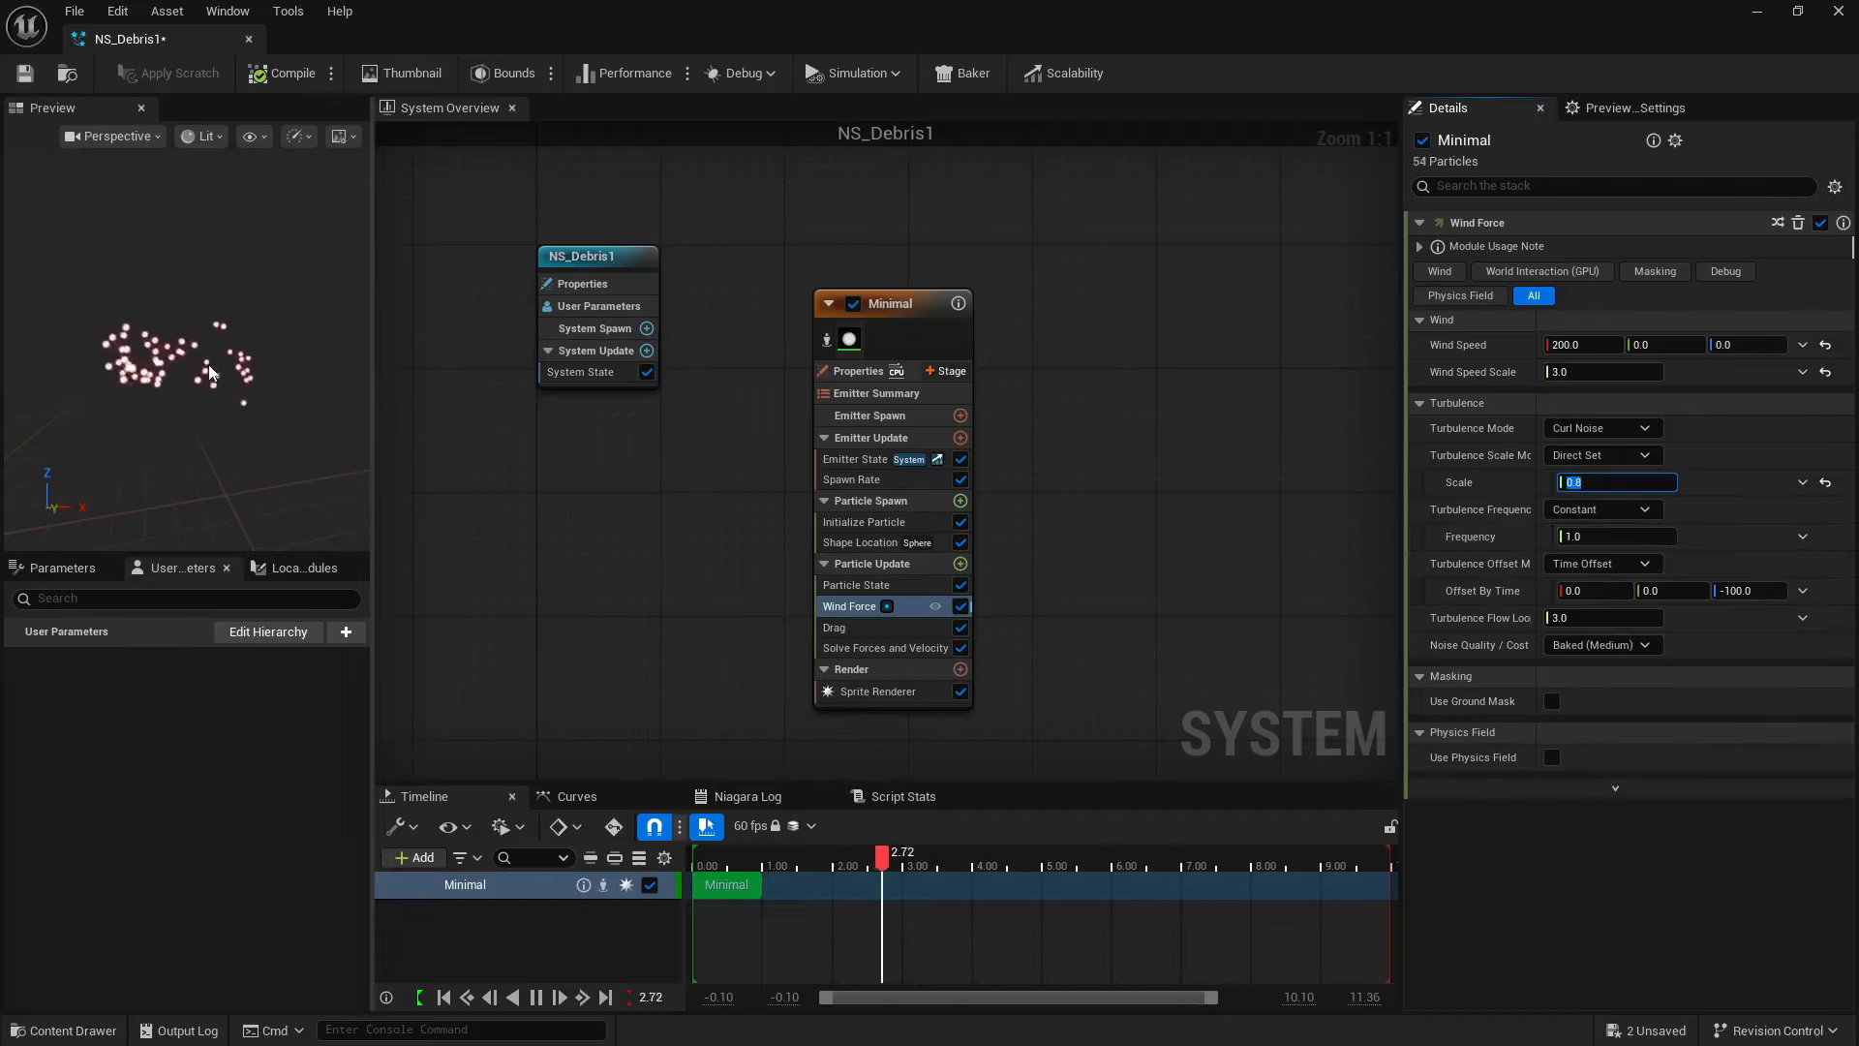
- Add a Curl Noise Force module to the Minimal emitter's Particle Update group and save the system
{"action": "left_click", "coordinate": [961, 564]}
{"action": "type", "text": "curl"}
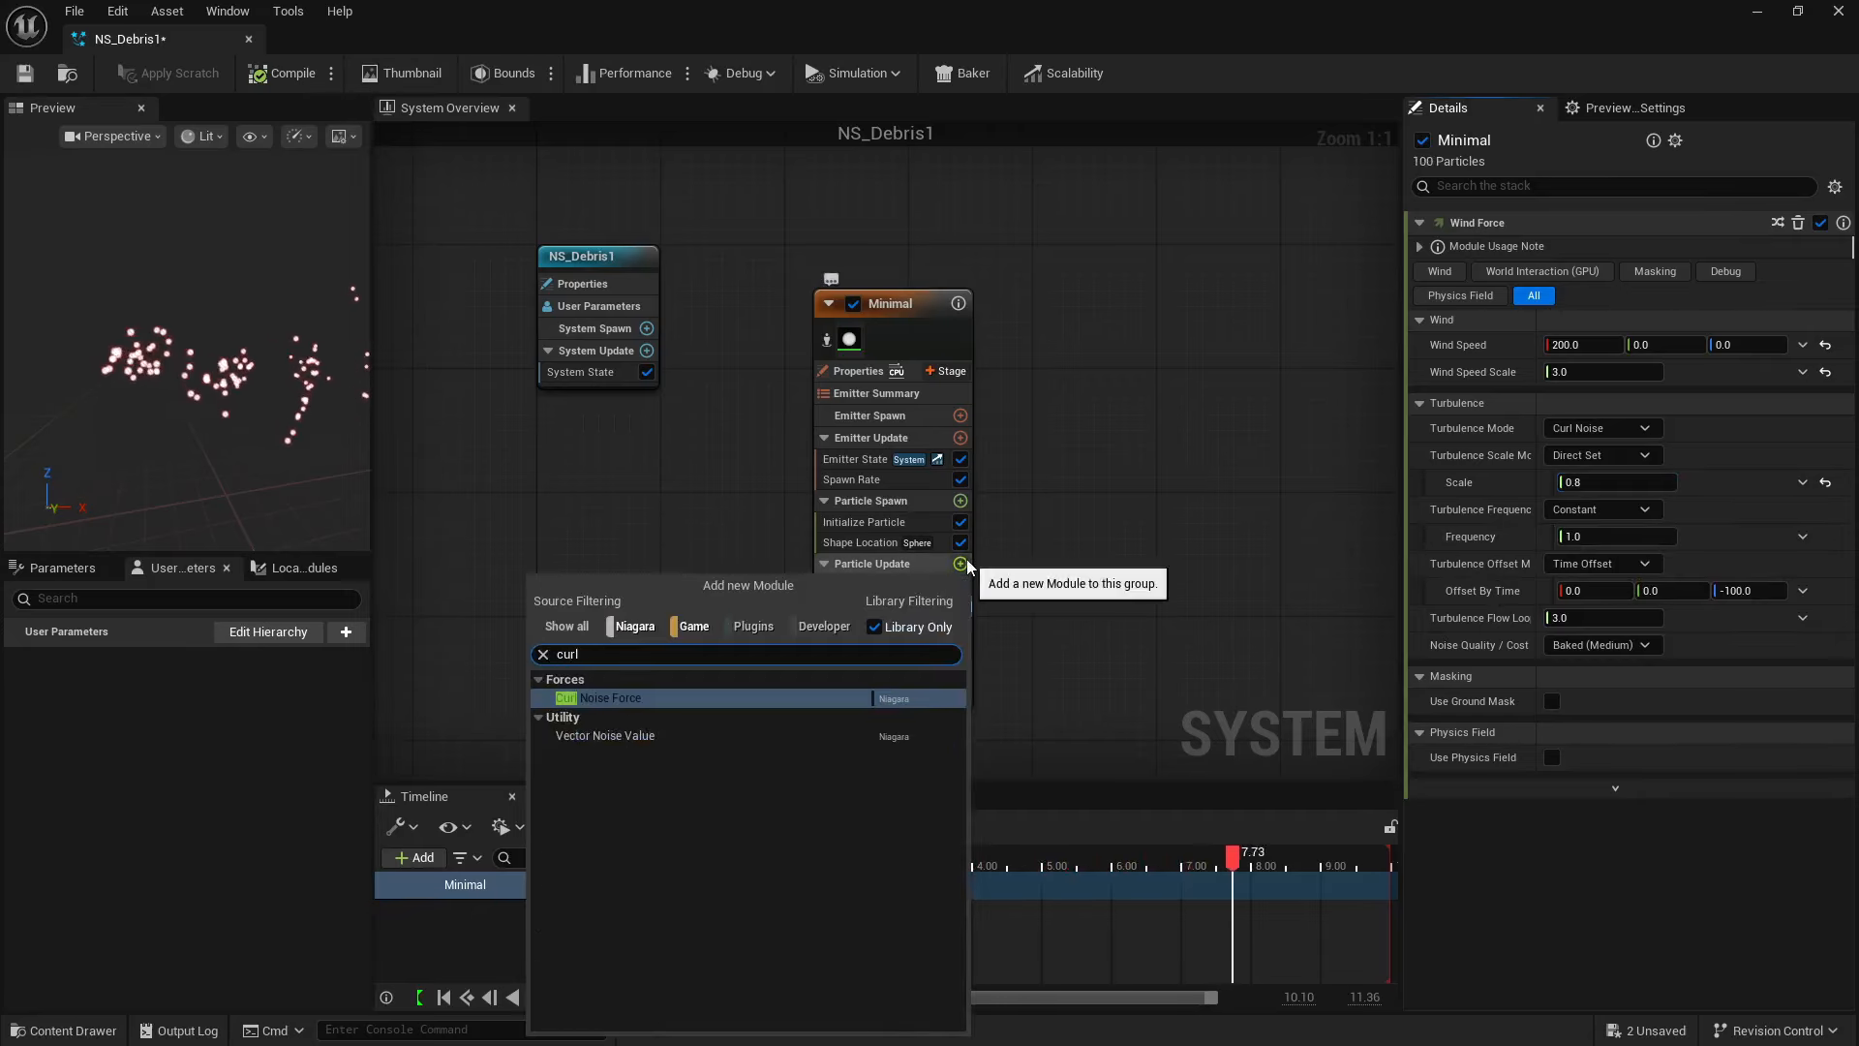
{"action": "left_click", "coordinate": [835, 699]}
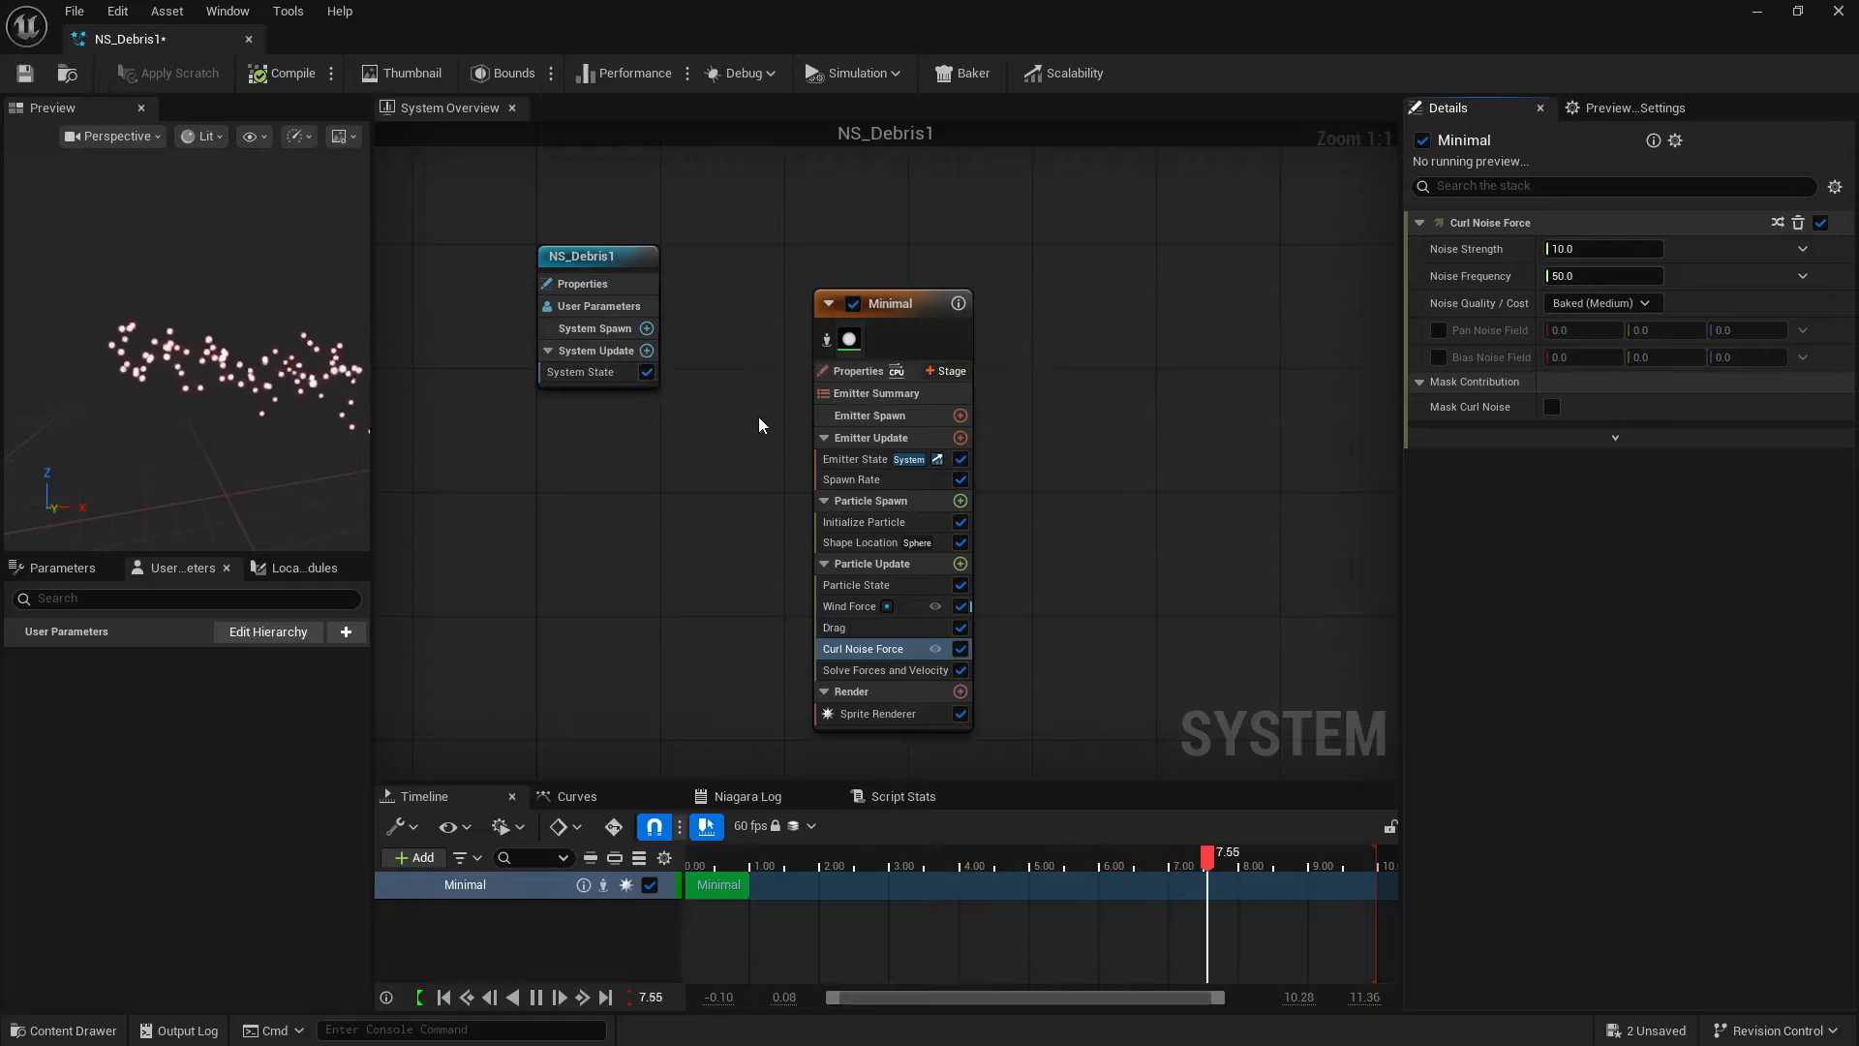
{"action": "left_click", "coordinate": [25, 73]}
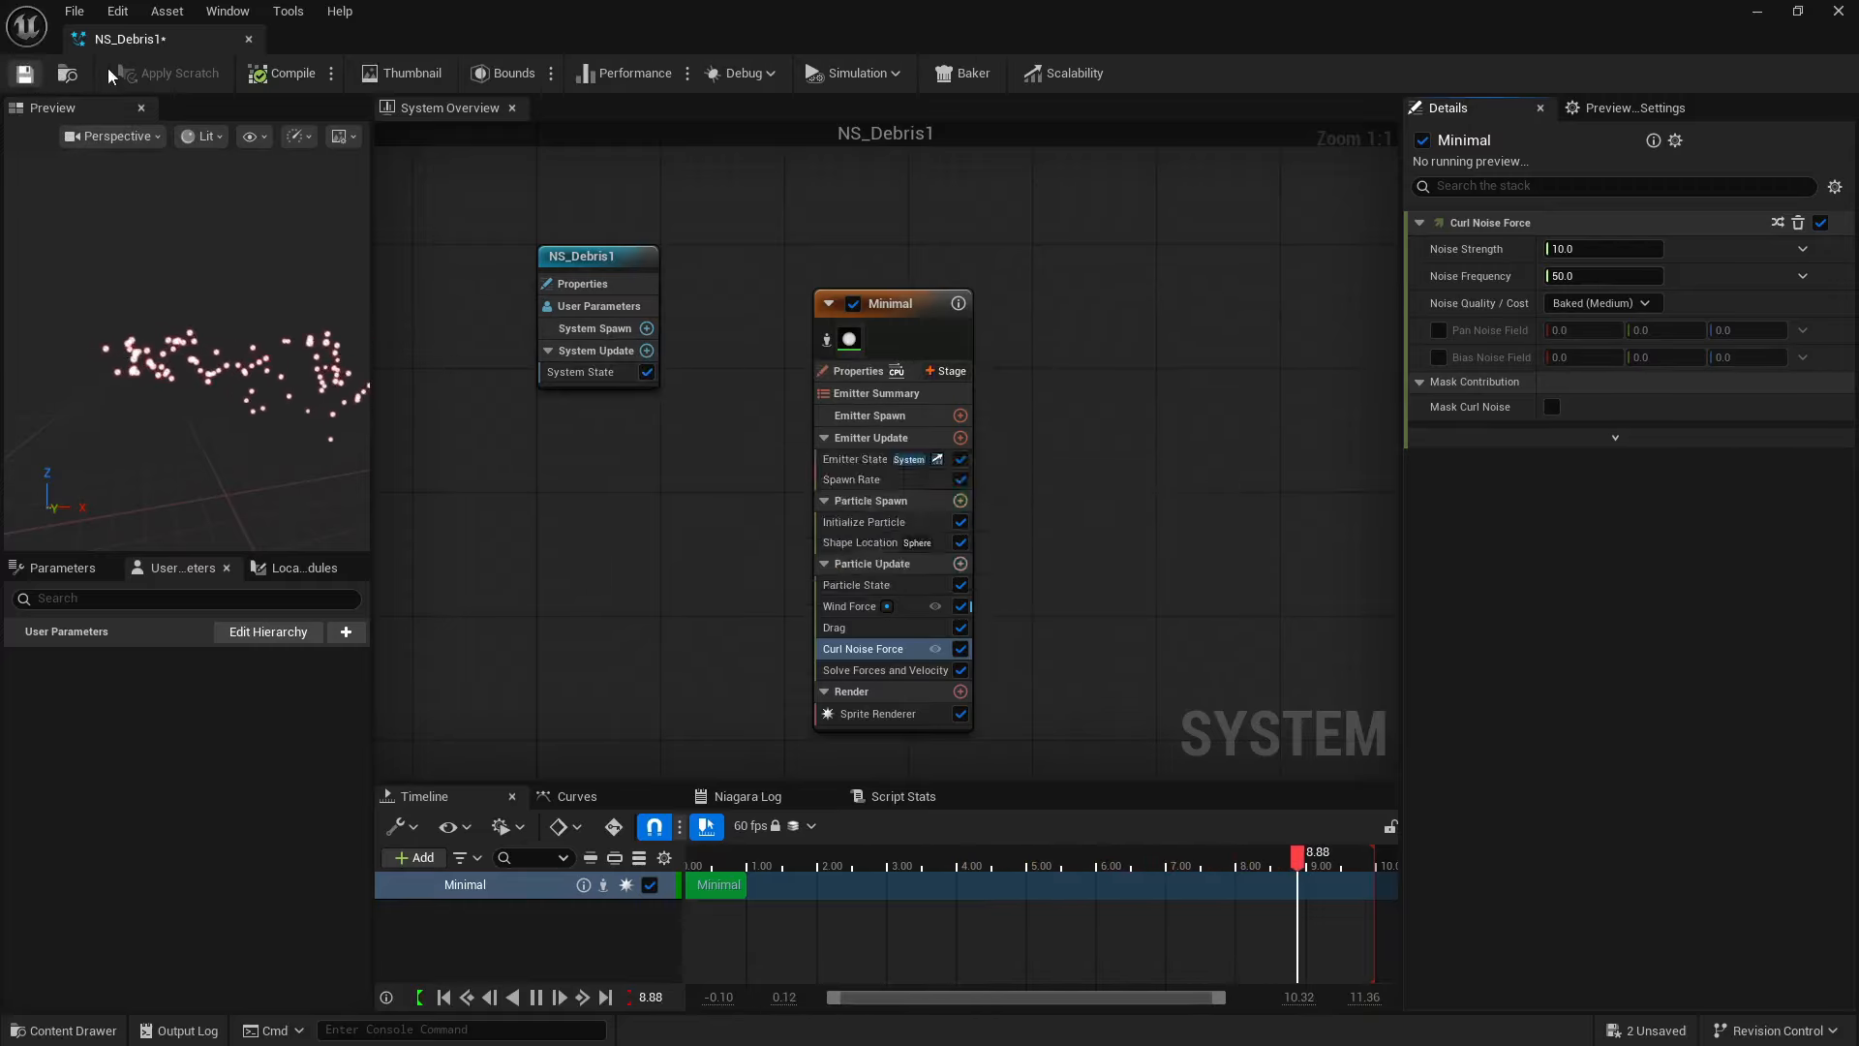
- Dock the NS_Debris1 editor beside the Main level and place the NS_Debris1 system in the level, in the sky beside the flag
{"action": "left_click_drag", "start_coordinate": [157, 45], "coordinate": [451, 46]}
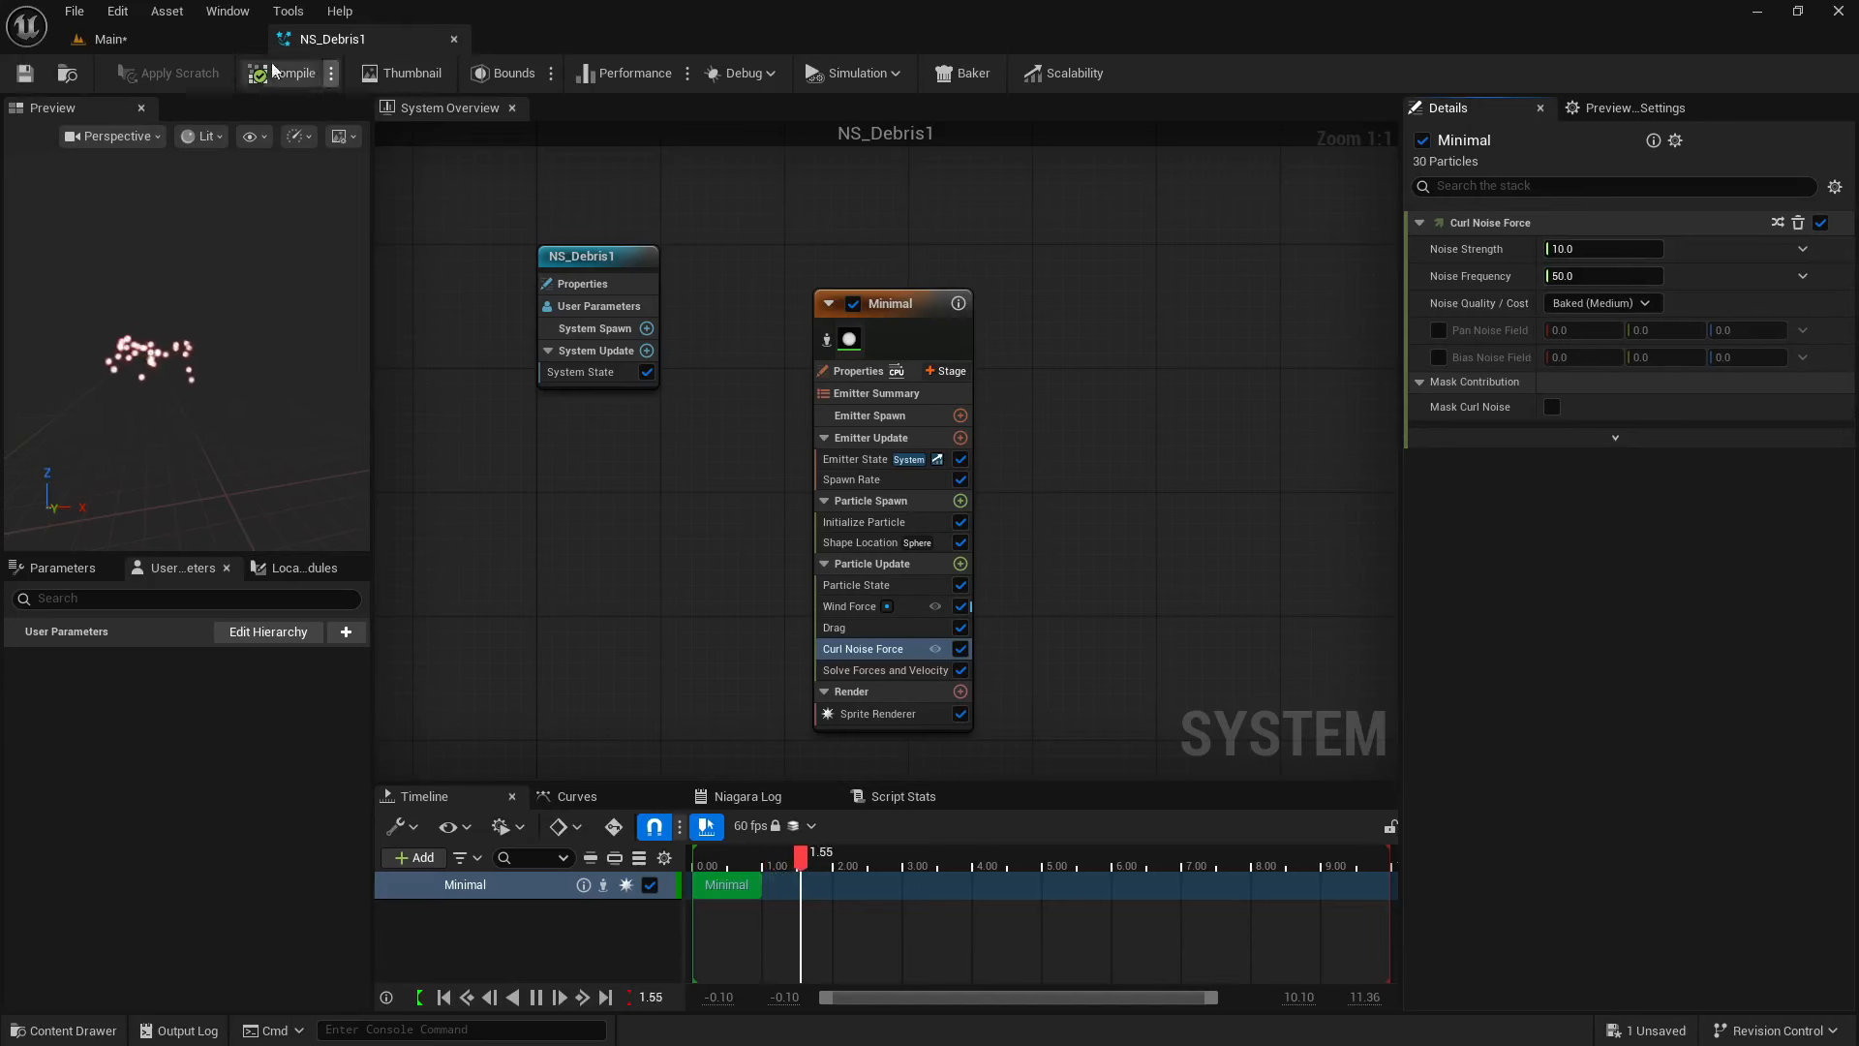
{"action": "left_click", "coordinate": [490, 997]}
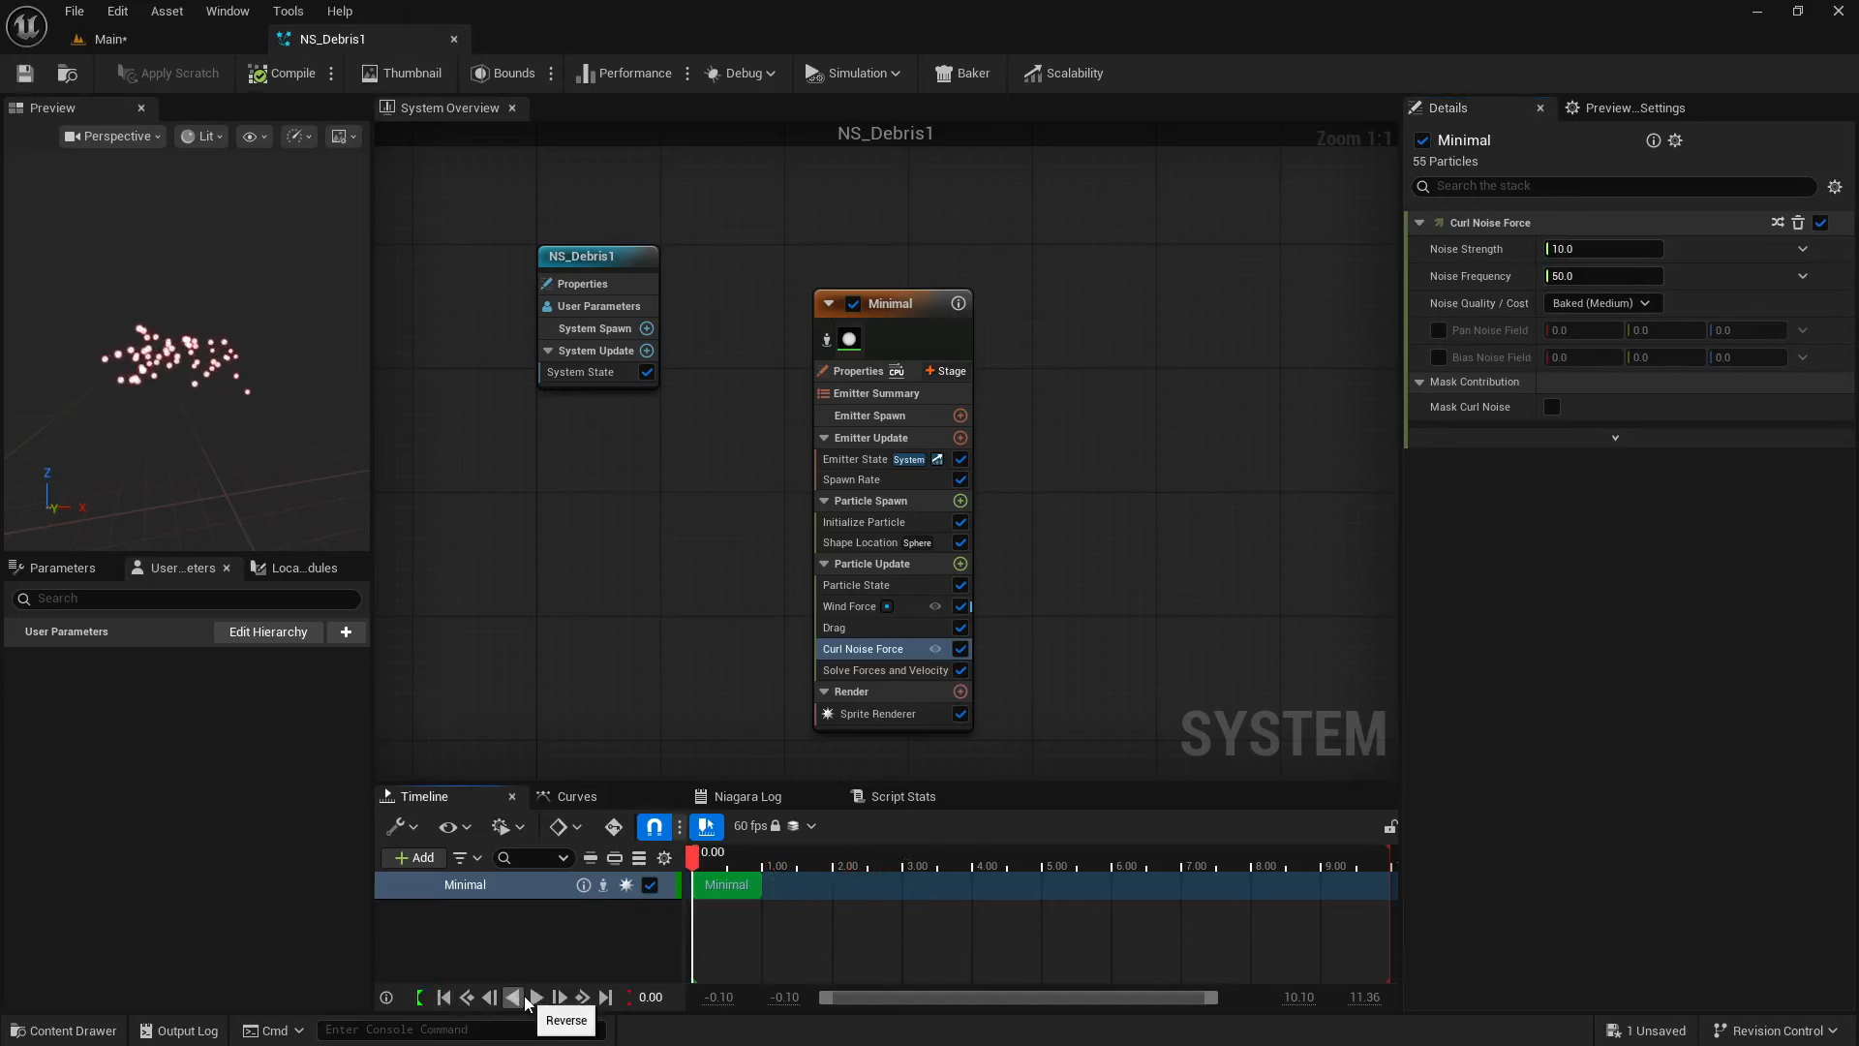
{"action": "left_click", "coordinate": [95, 42]}
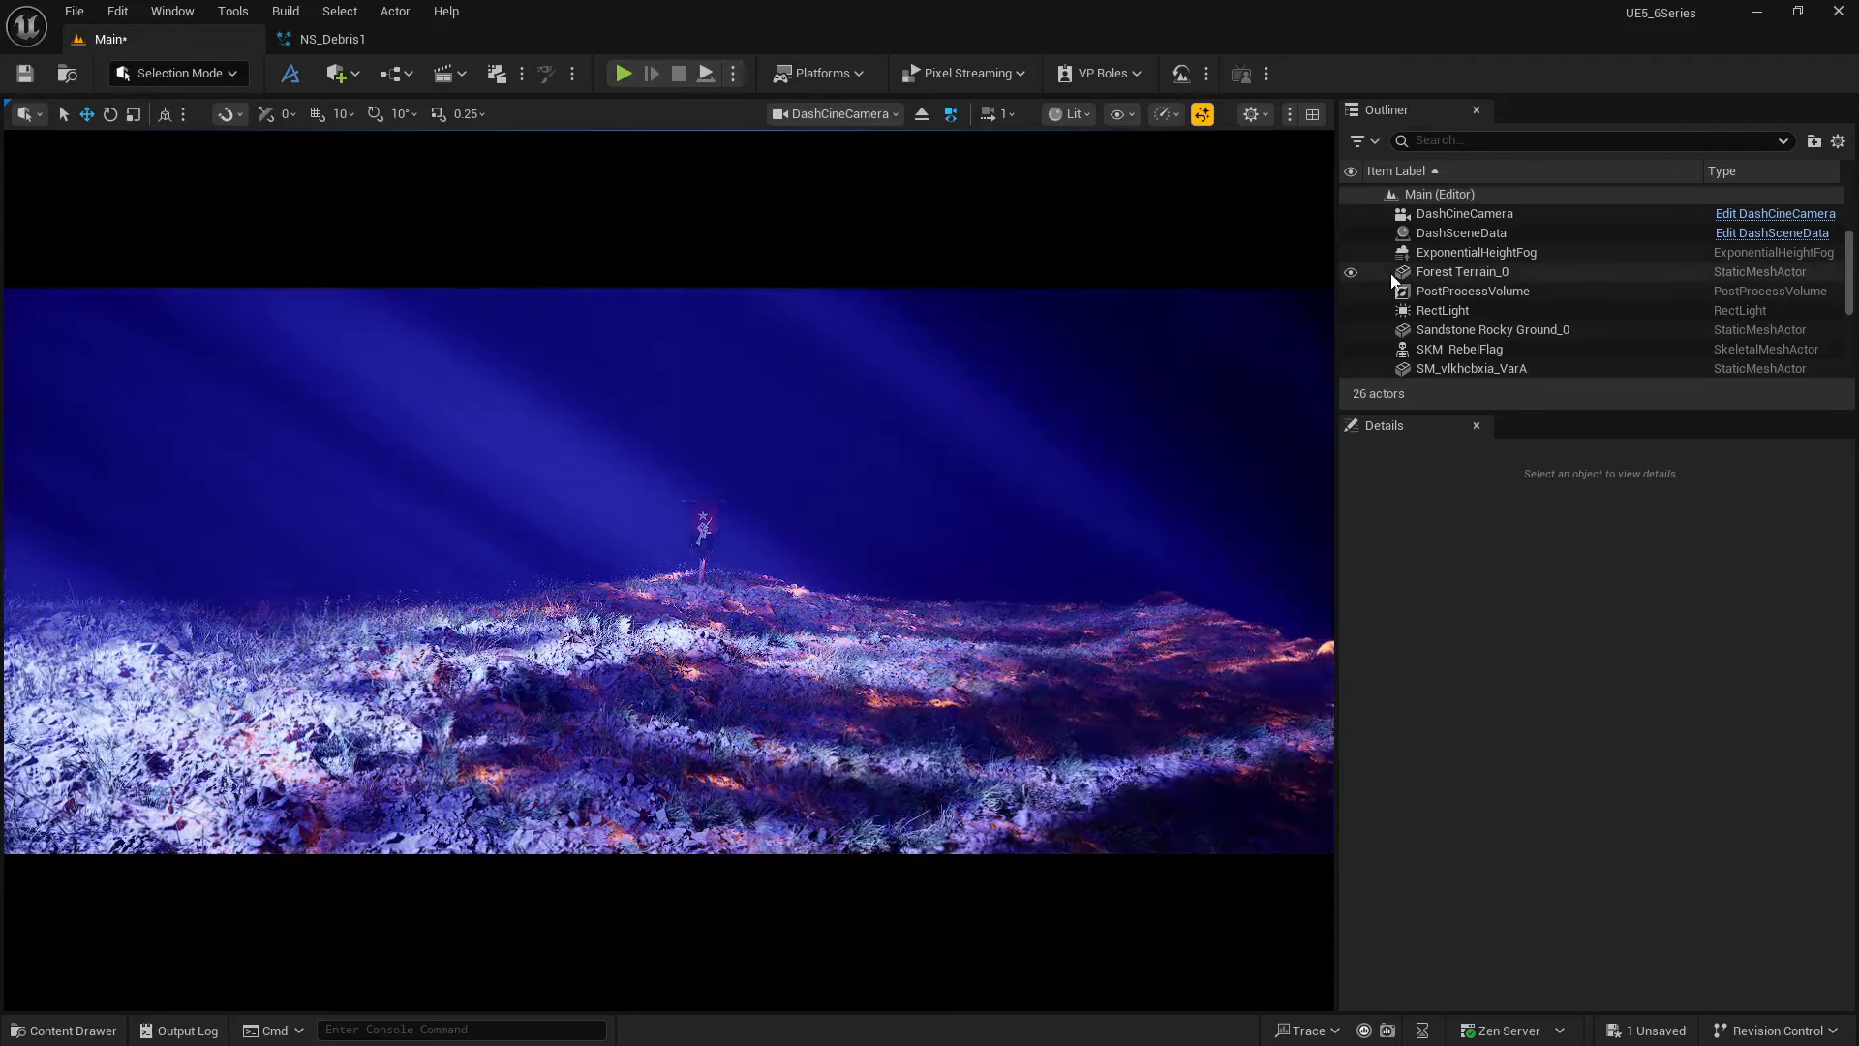
{"action": "left_click", "coordinate": [63, 1030]}
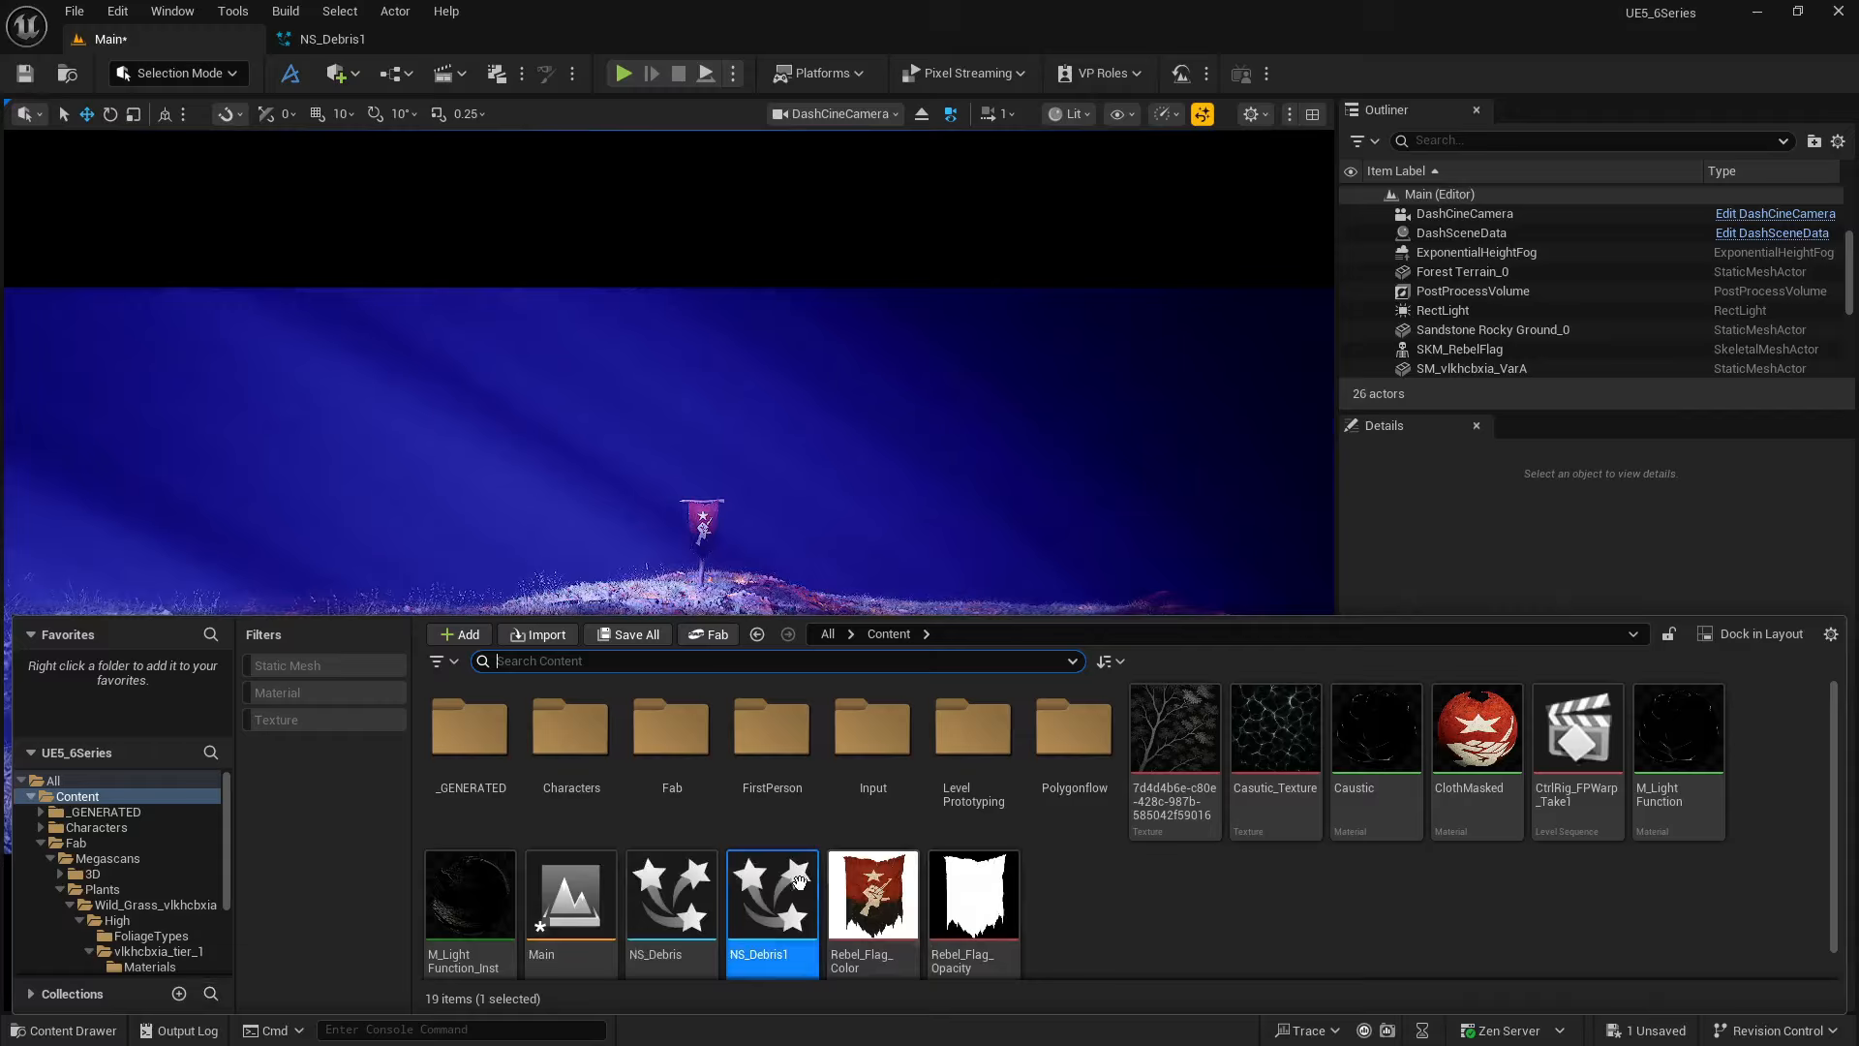
{"action": "left_click_drag", "start_coordinate": [775, 915], "coordinate": [627, 575]}
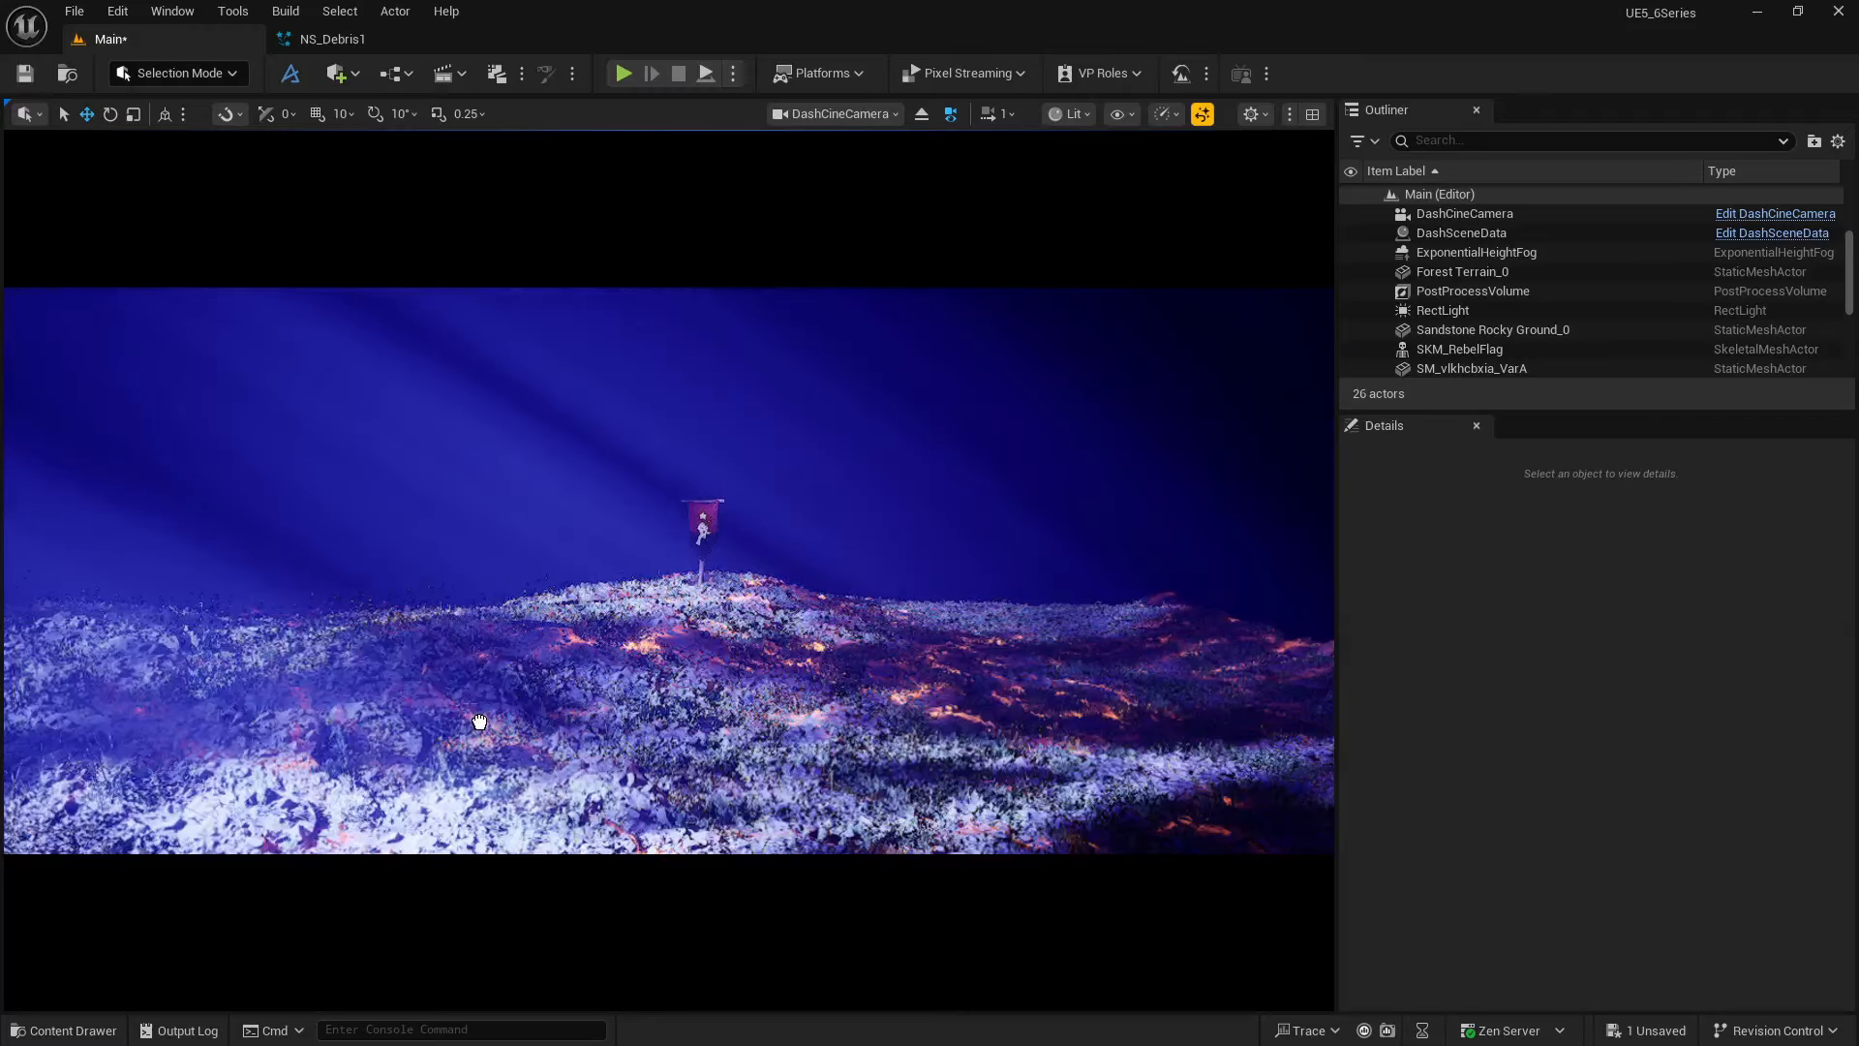
{"action": "left_click_drag", "start_coordinate": [479, 722], "coordinate": [455, 394]}
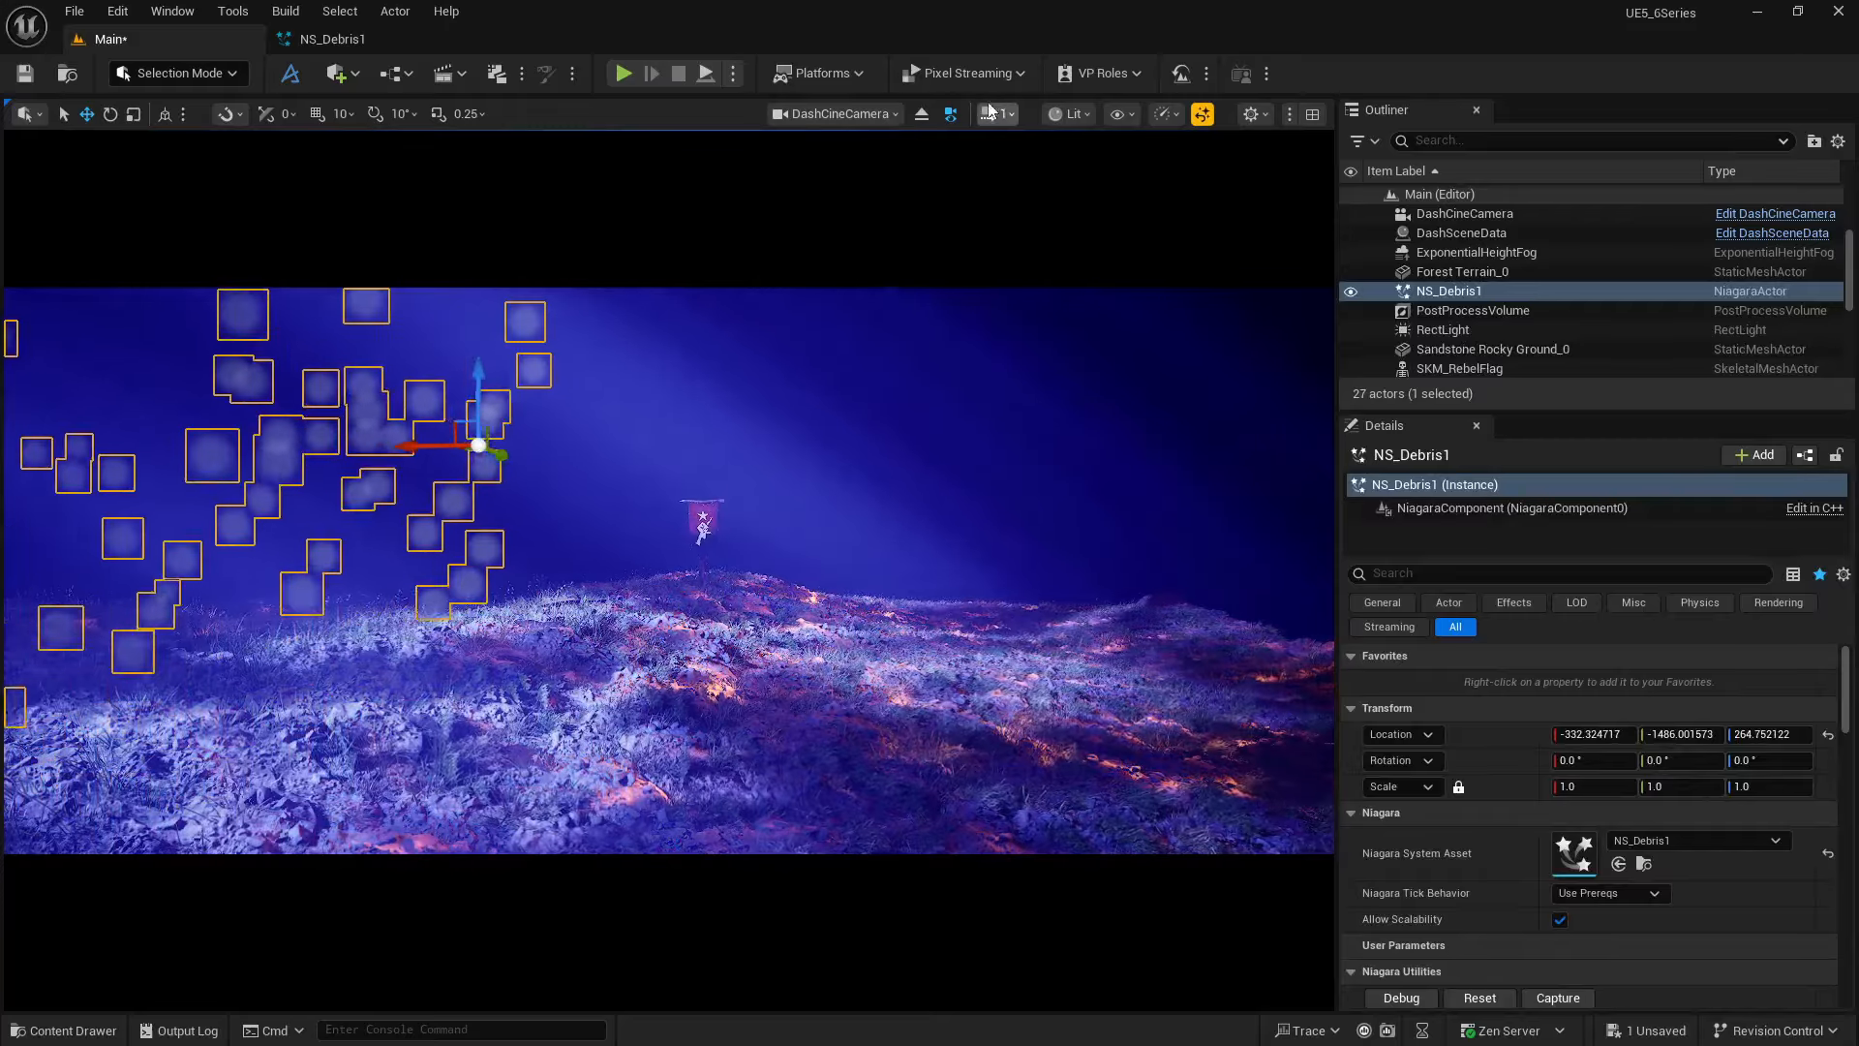
- Leave the DashCineCamera view, show the editor icons and move NS_Debris1 along Y to about -654
{"action": "left_click", "coordinate": [922, 113]}
{"action": "key", "text": "f"}
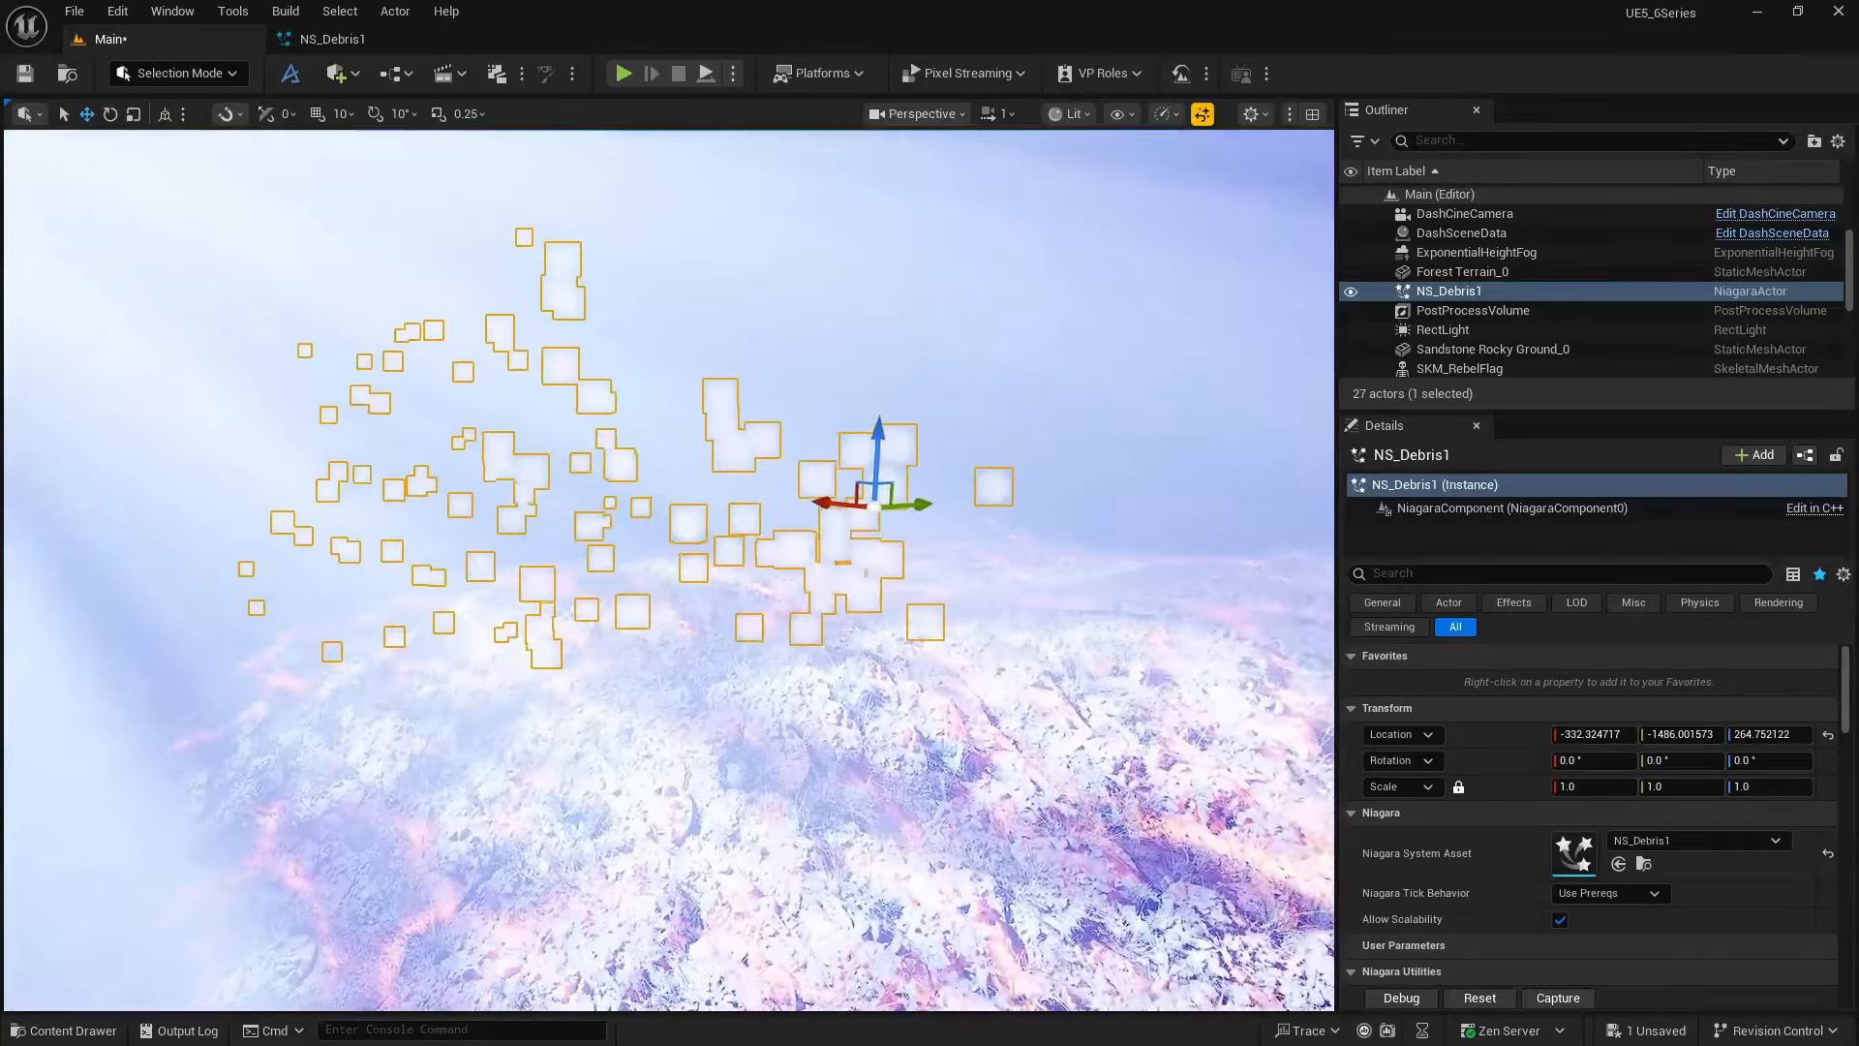
{"action": "right_click_drag", "start_coordinate": [841, 293], "coordinate": [799, 293]}
{"action": "left_click", "coordinate": [840, 293]}
{"action": "right_click_drag", "start_coordinate": [796, 422], "coordinate": [959, 424]}
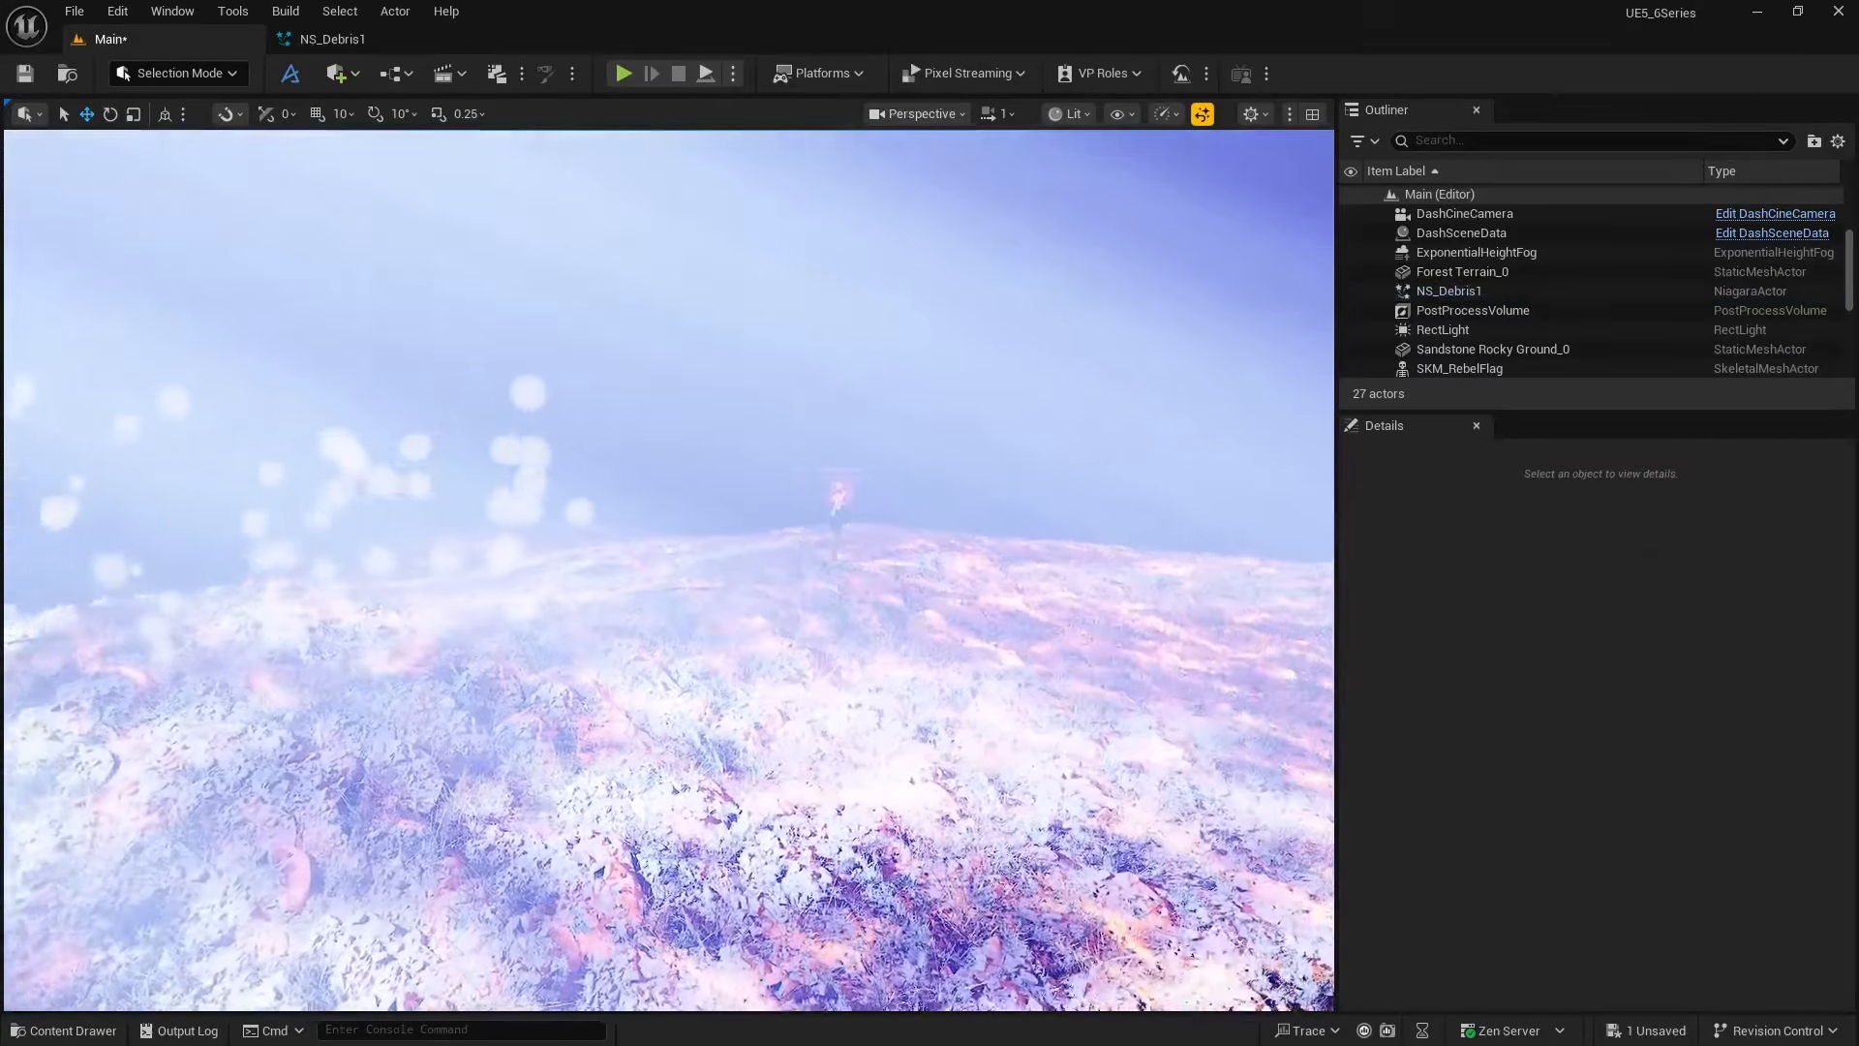
{"action": "right_click_drag", "start_coordinate": [805, 612], "coordinate": [769, 594]}
{"action": "key", "text": "g"}
{"action": "left_click", "coordinate": [723, 548]}
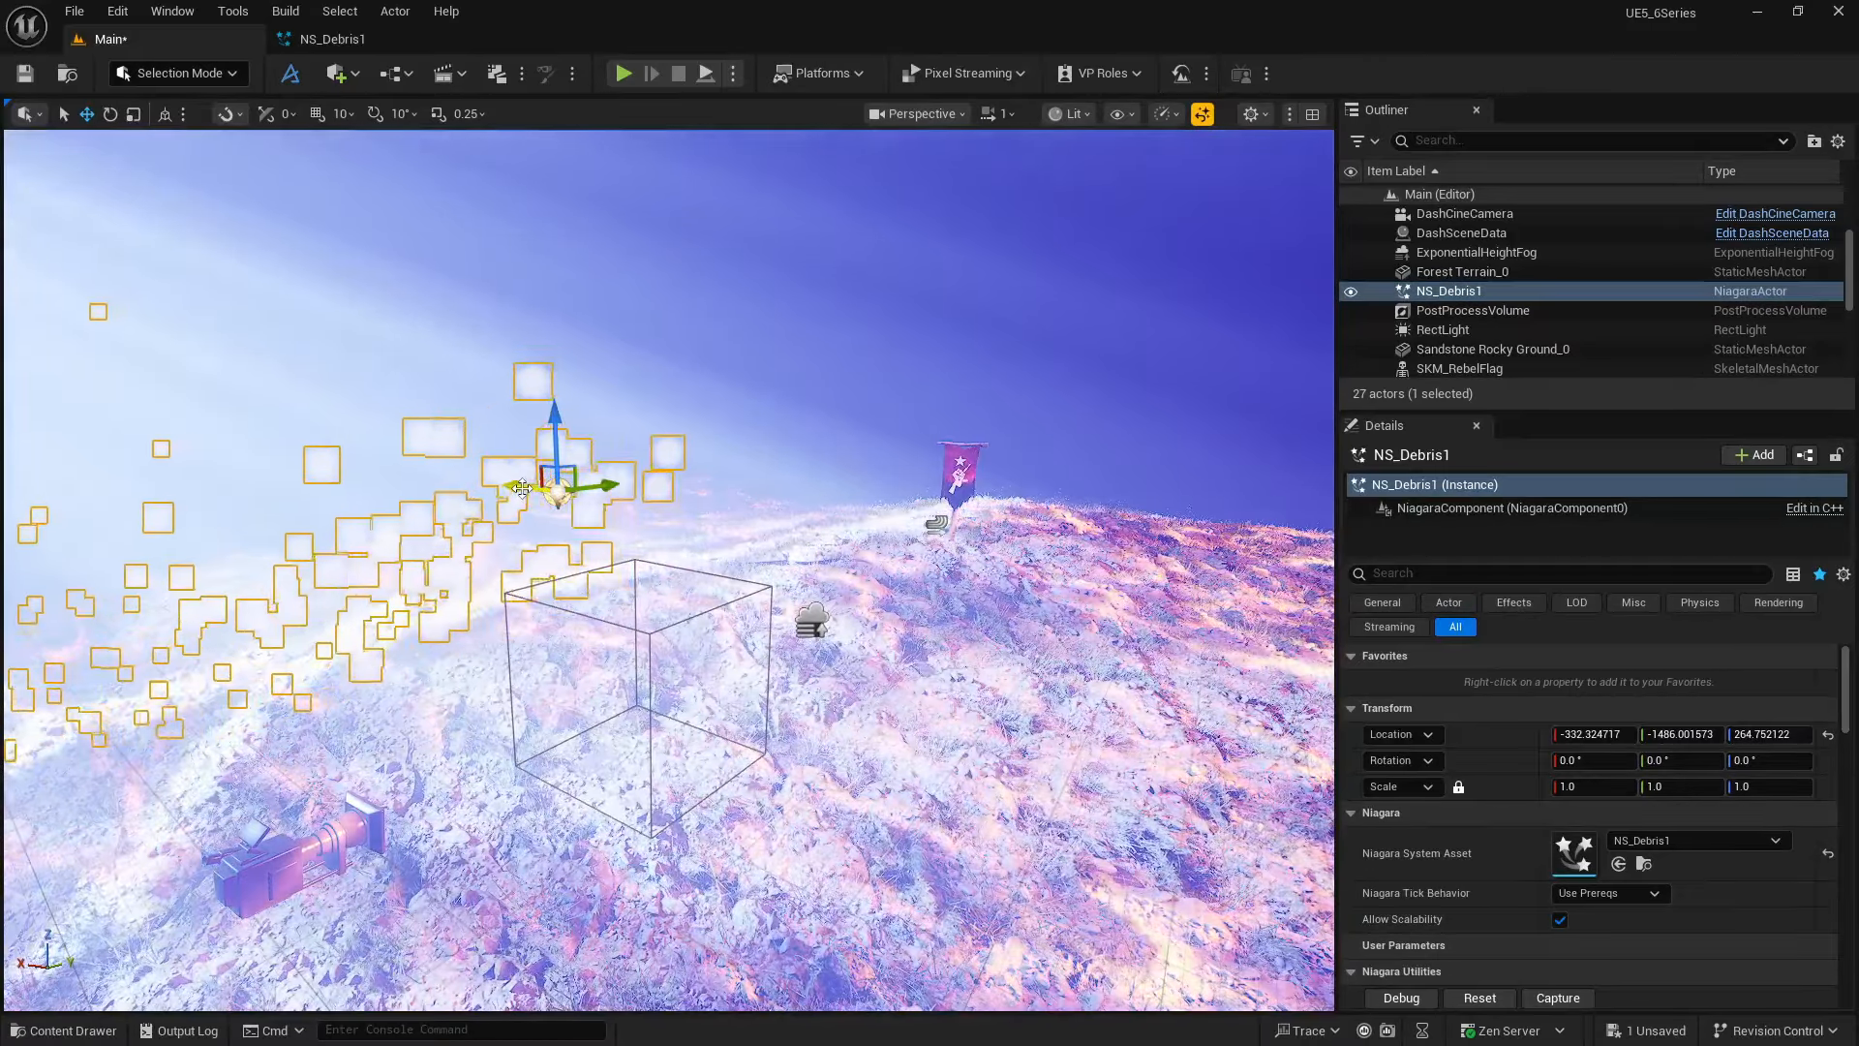
{"action": "left_click_drag", "start_coordinate": [522, 487], "coordinate": [788, 448]}
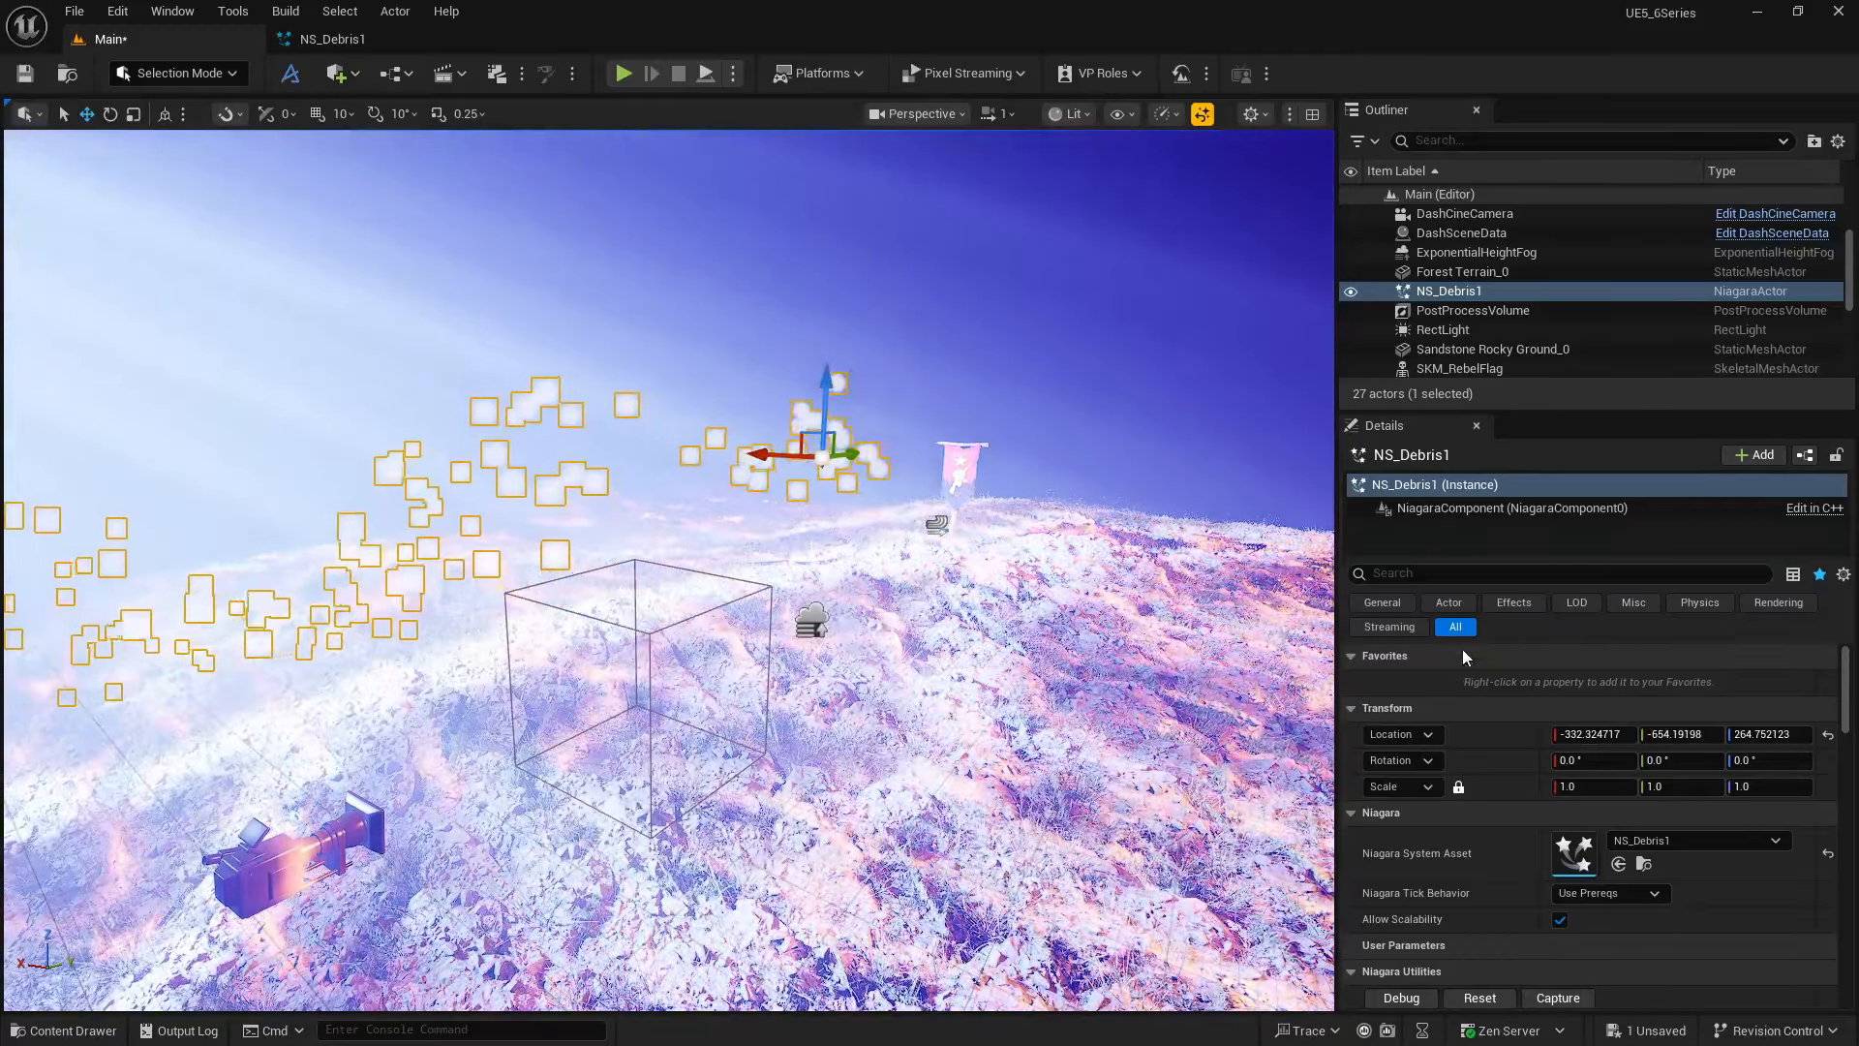
- Set the X wind speed of NS_Debris1's Wind Force module to -200 and save the system
{"action": "left_click", "coordinate": [329, 39]}
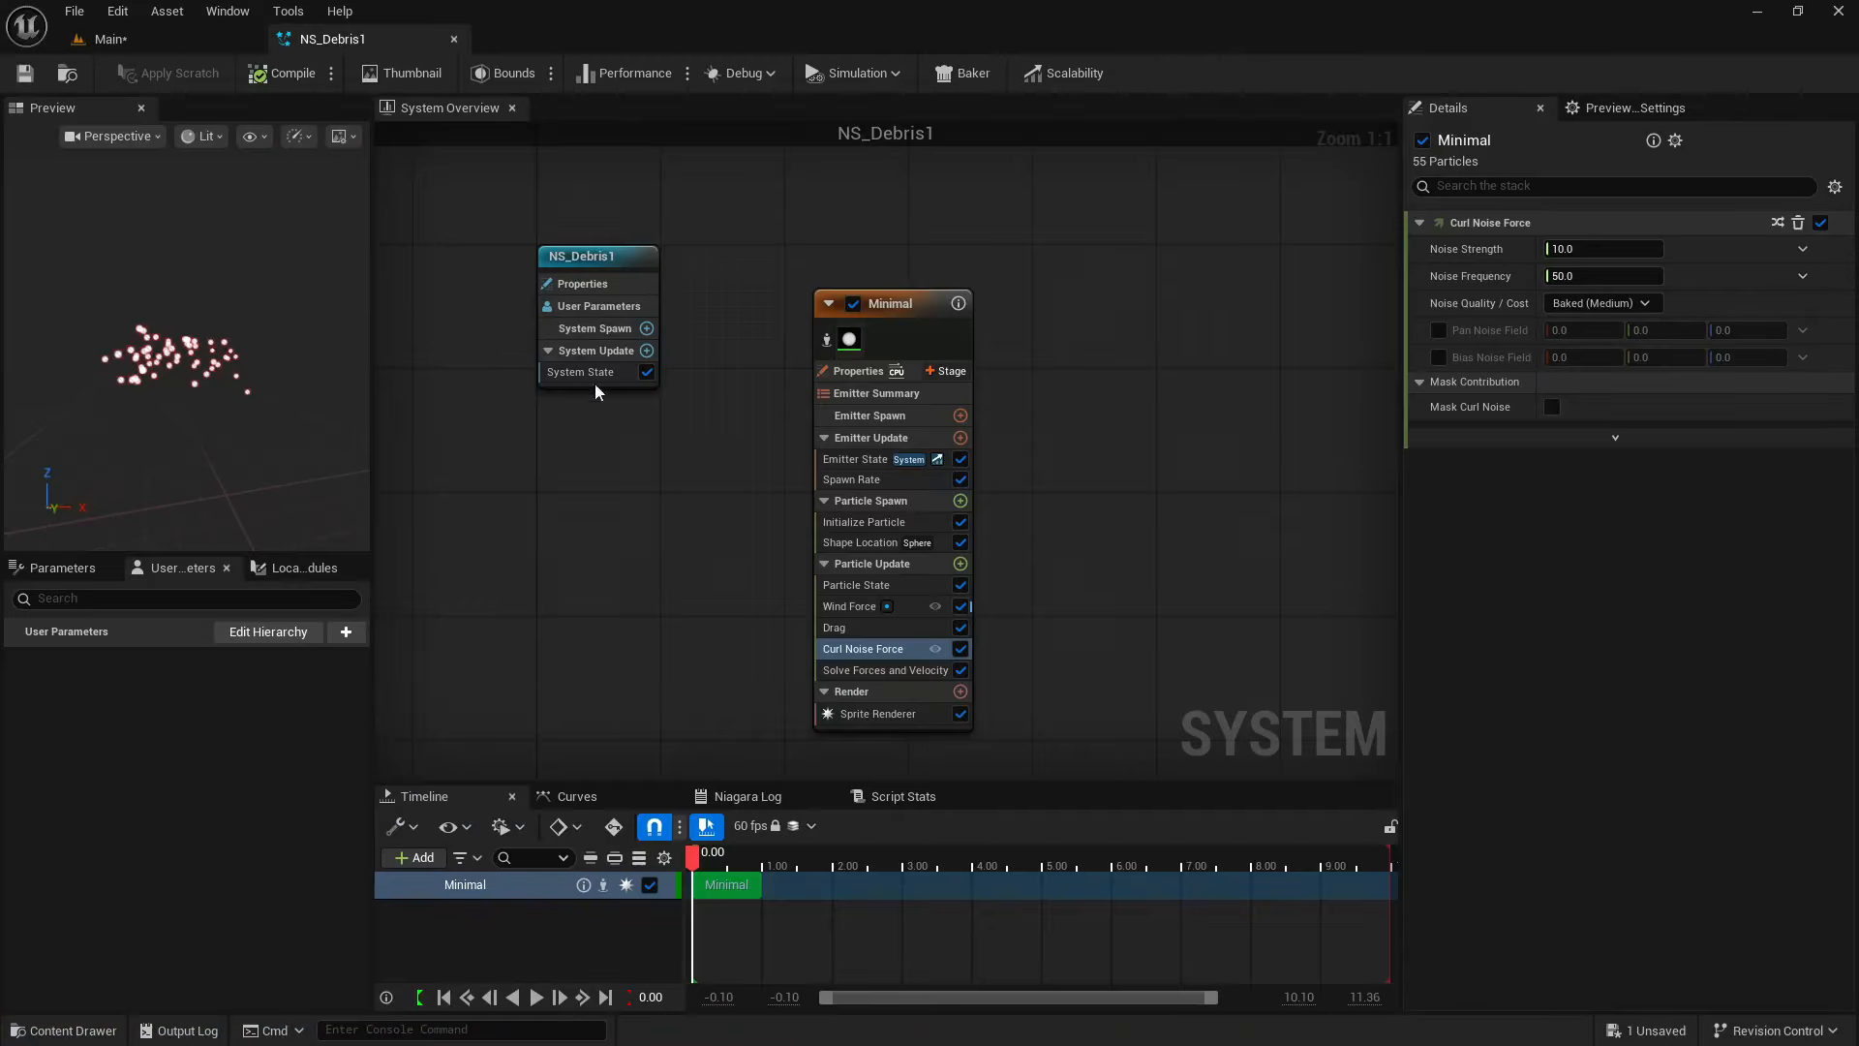
{"action": "left_click", "coordinate": [865, 607]}
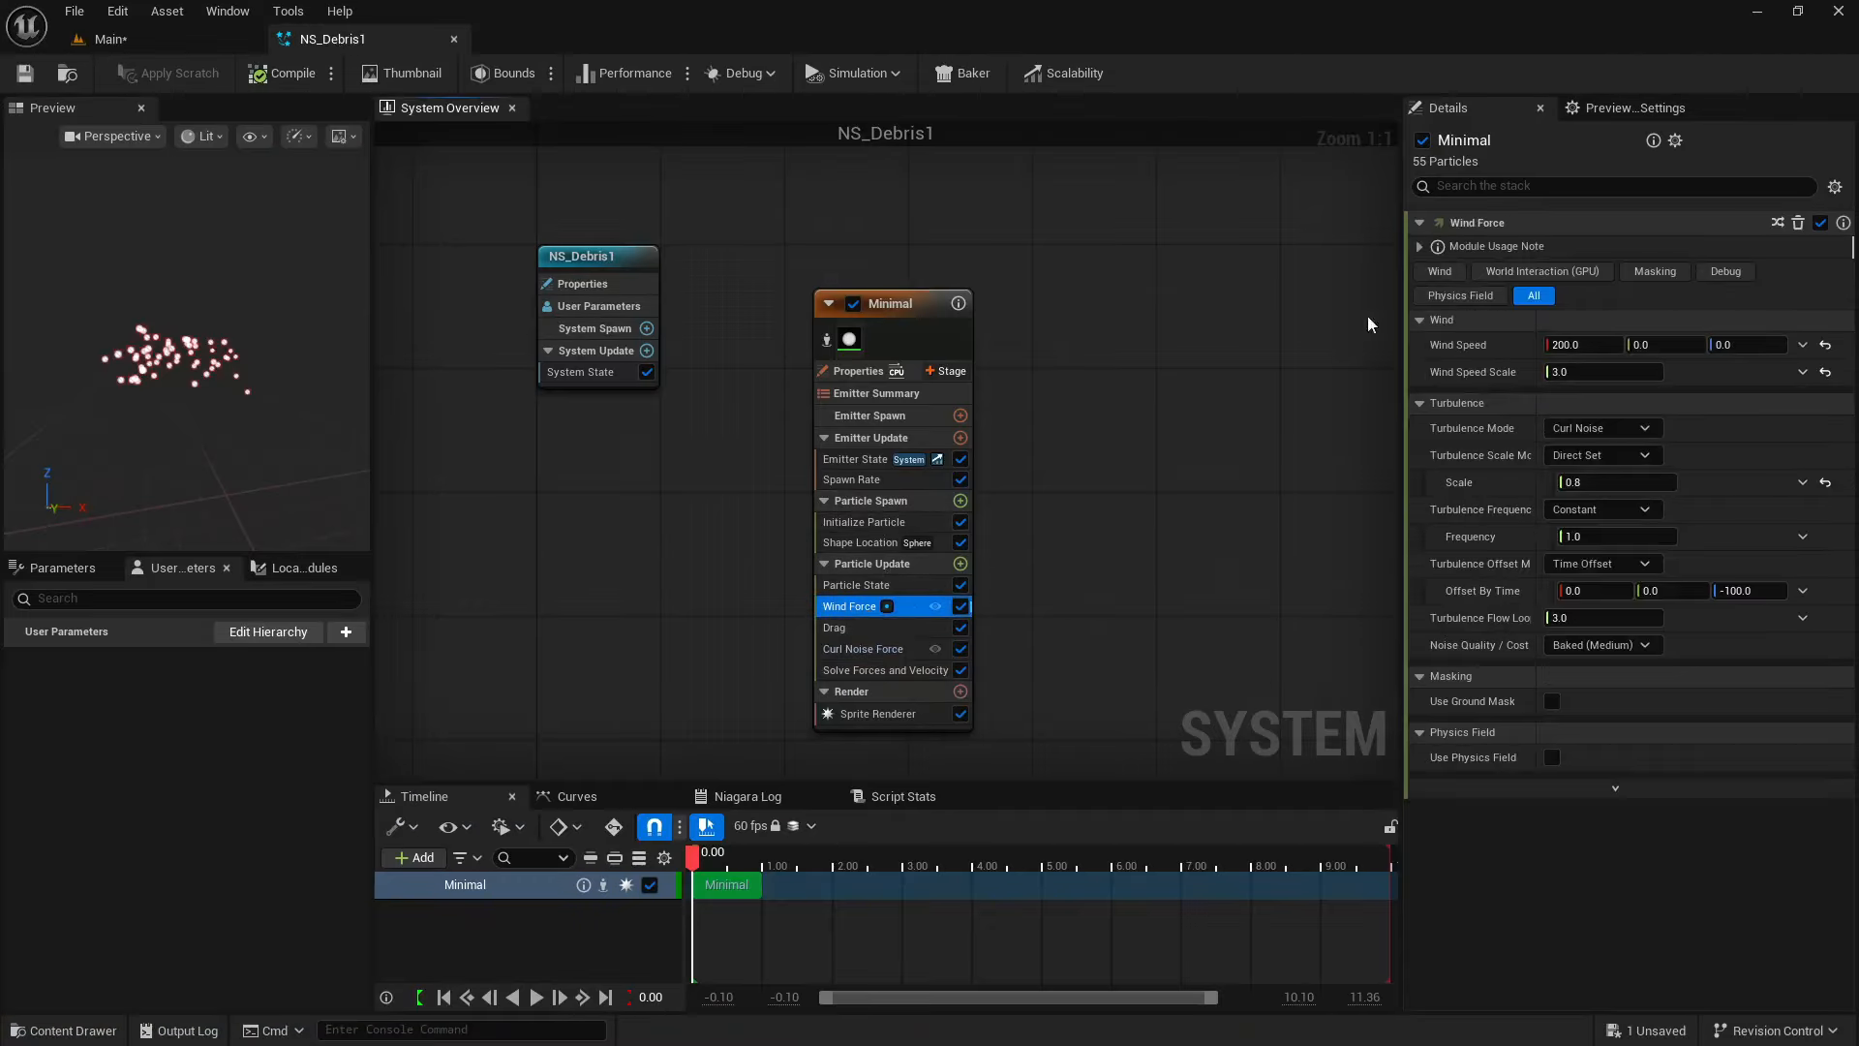
{"action": "left_click", "coordinate": [1563, 346]}
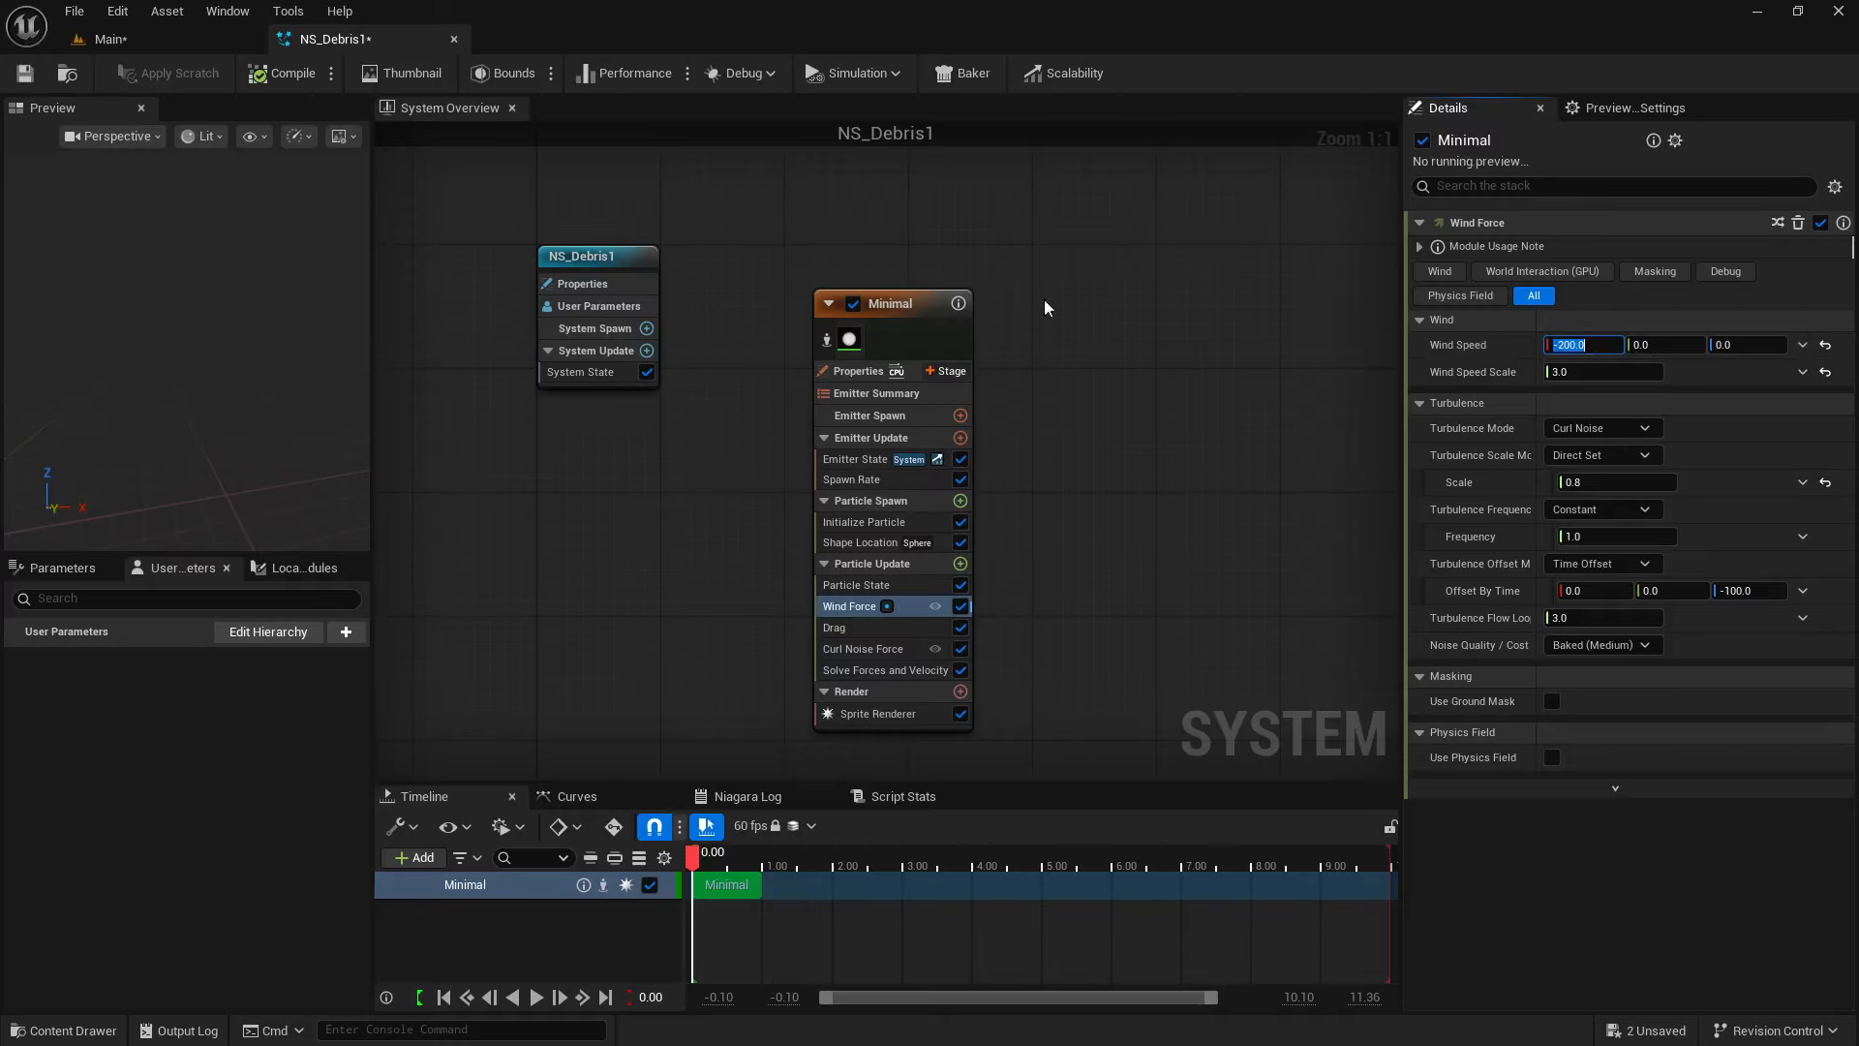
{"action": "left_click", "coordinate": [27, 77]}
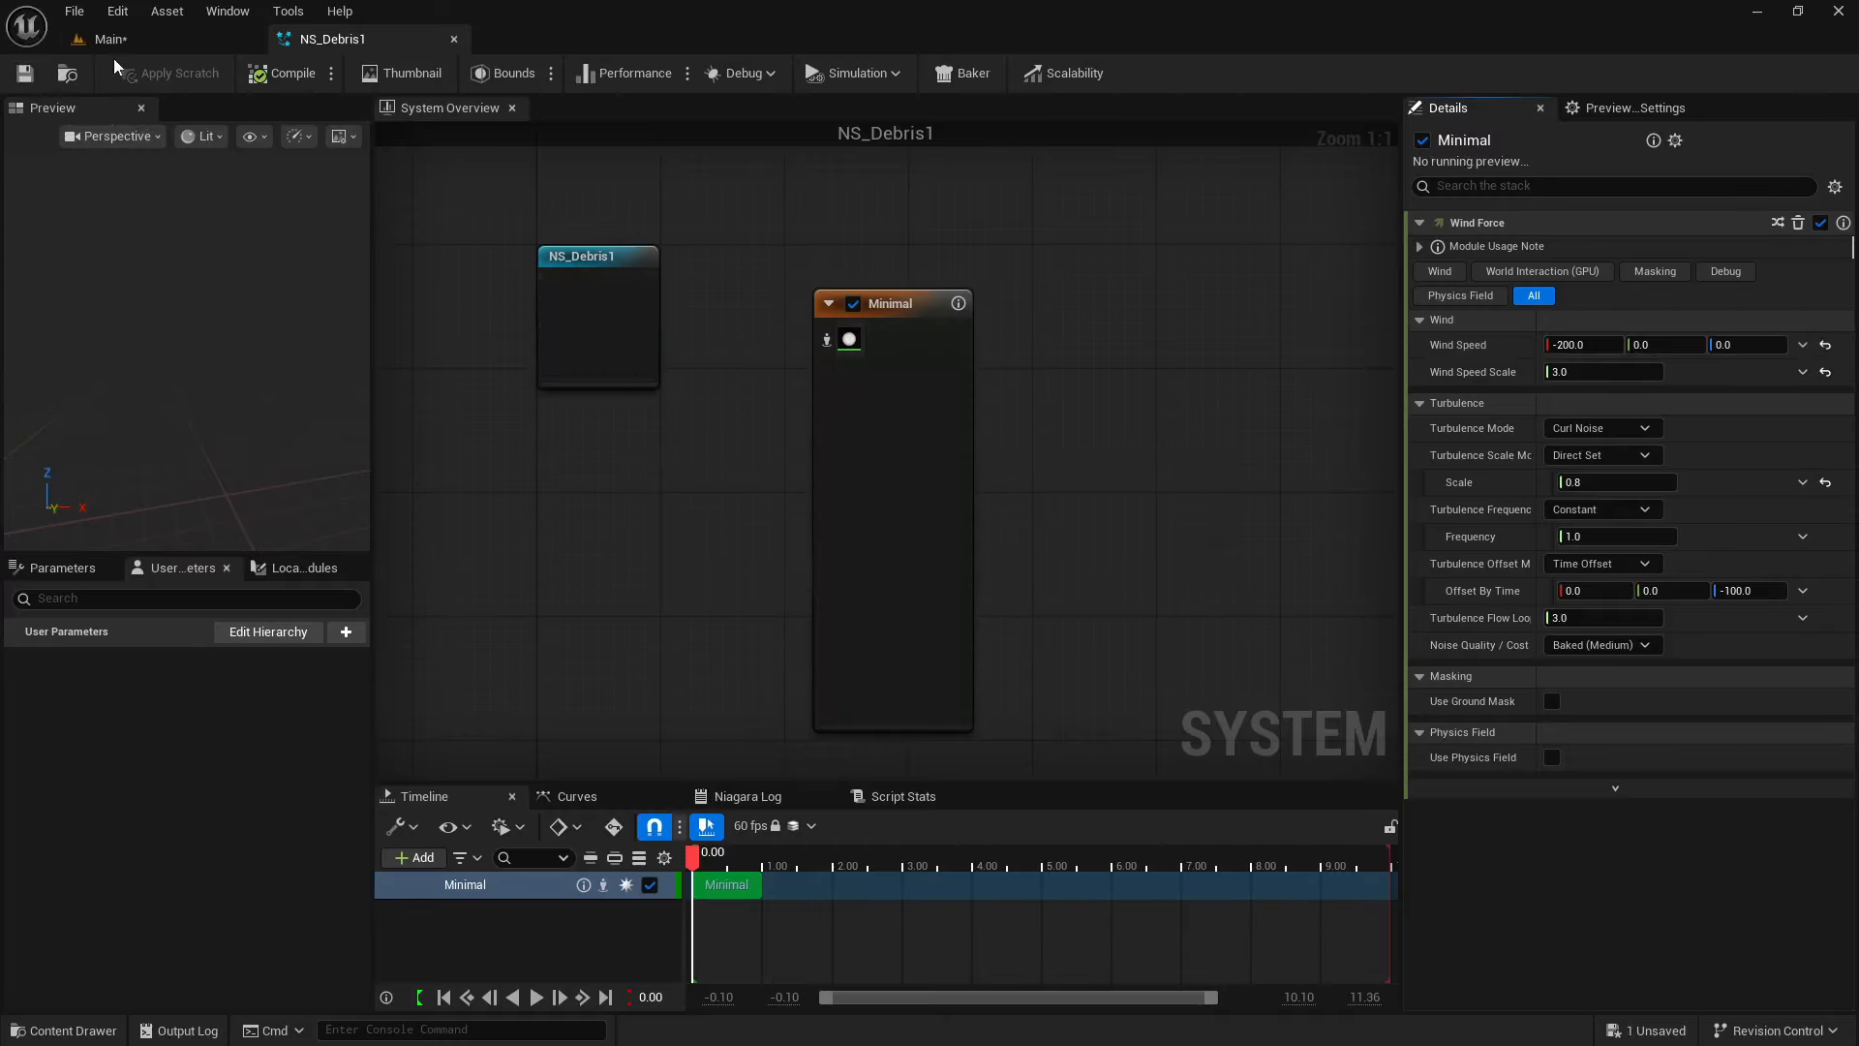
- Return to the Main level and view the debris particles through DashCineCamera
{"action": "left_click", "coordinate": [137, 39]}
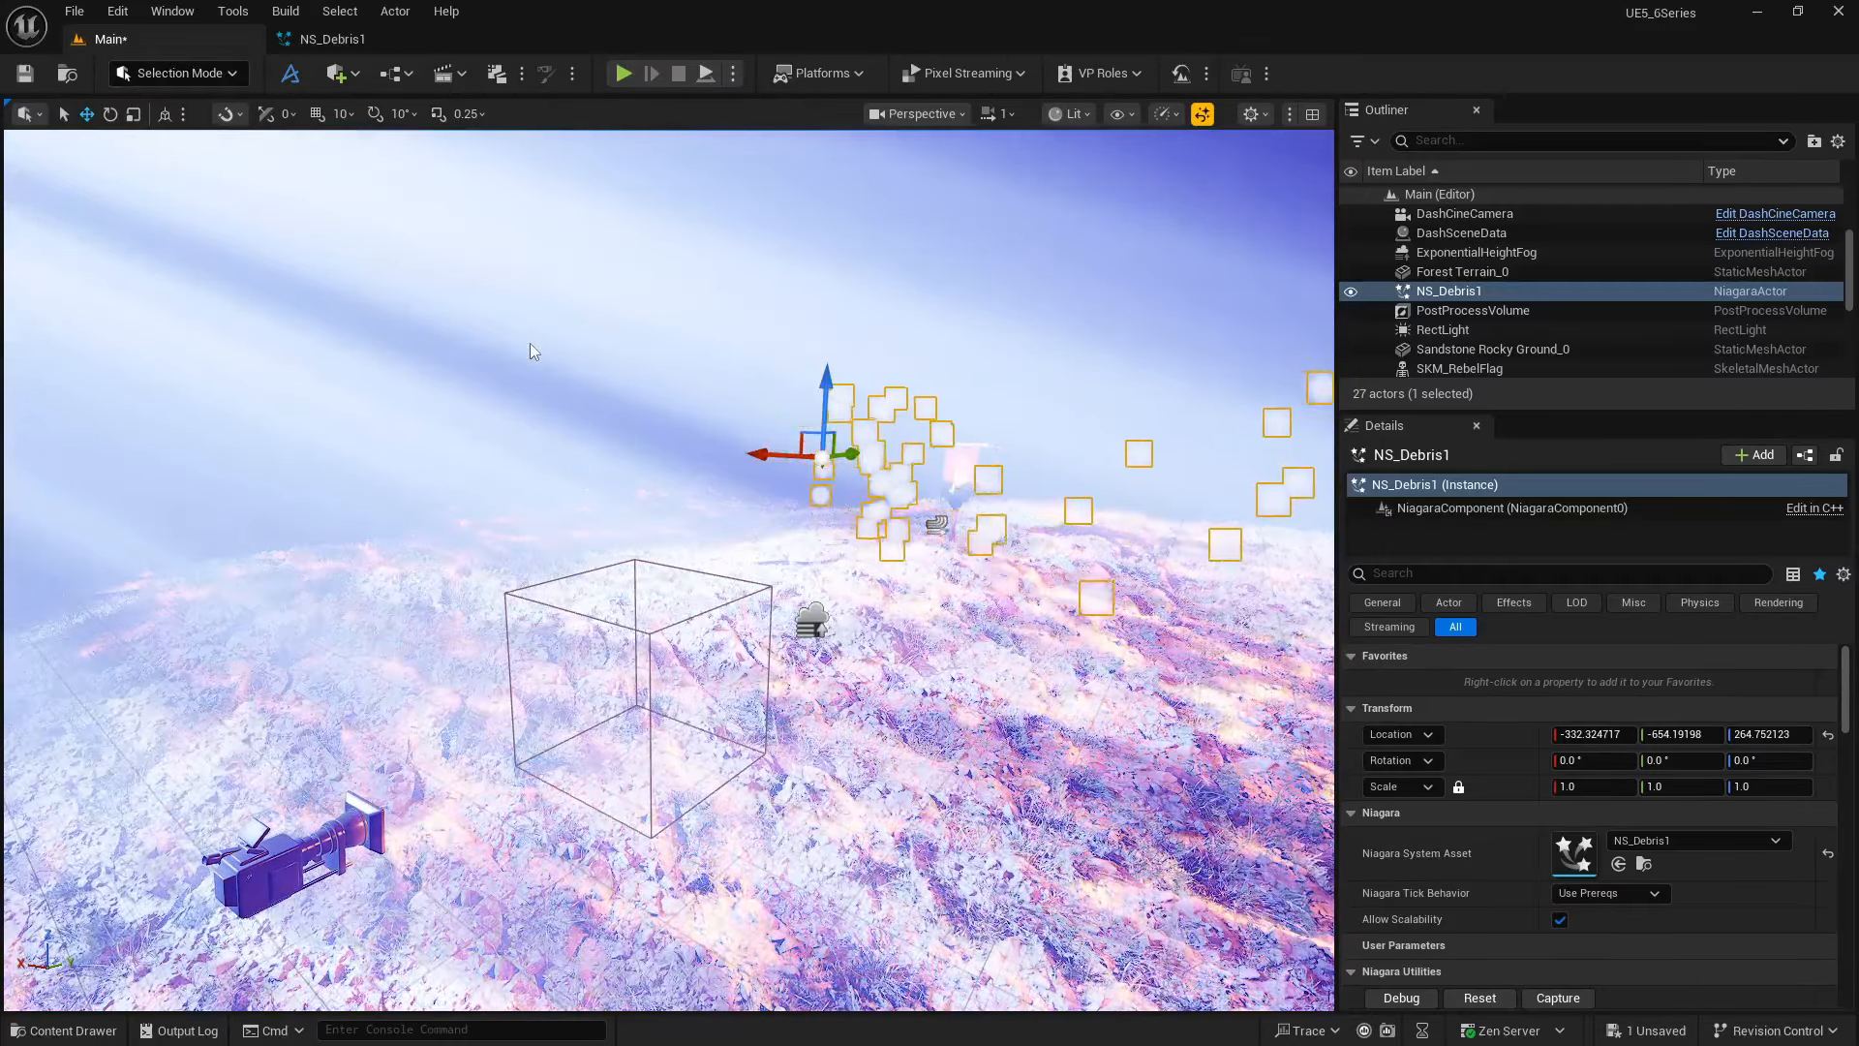
{"action": "left_click", "coordinate": [531, 344]}
{"action": "right_click_drag", "start_coordinate": [530, 345], "coordinate": [617, 312]}
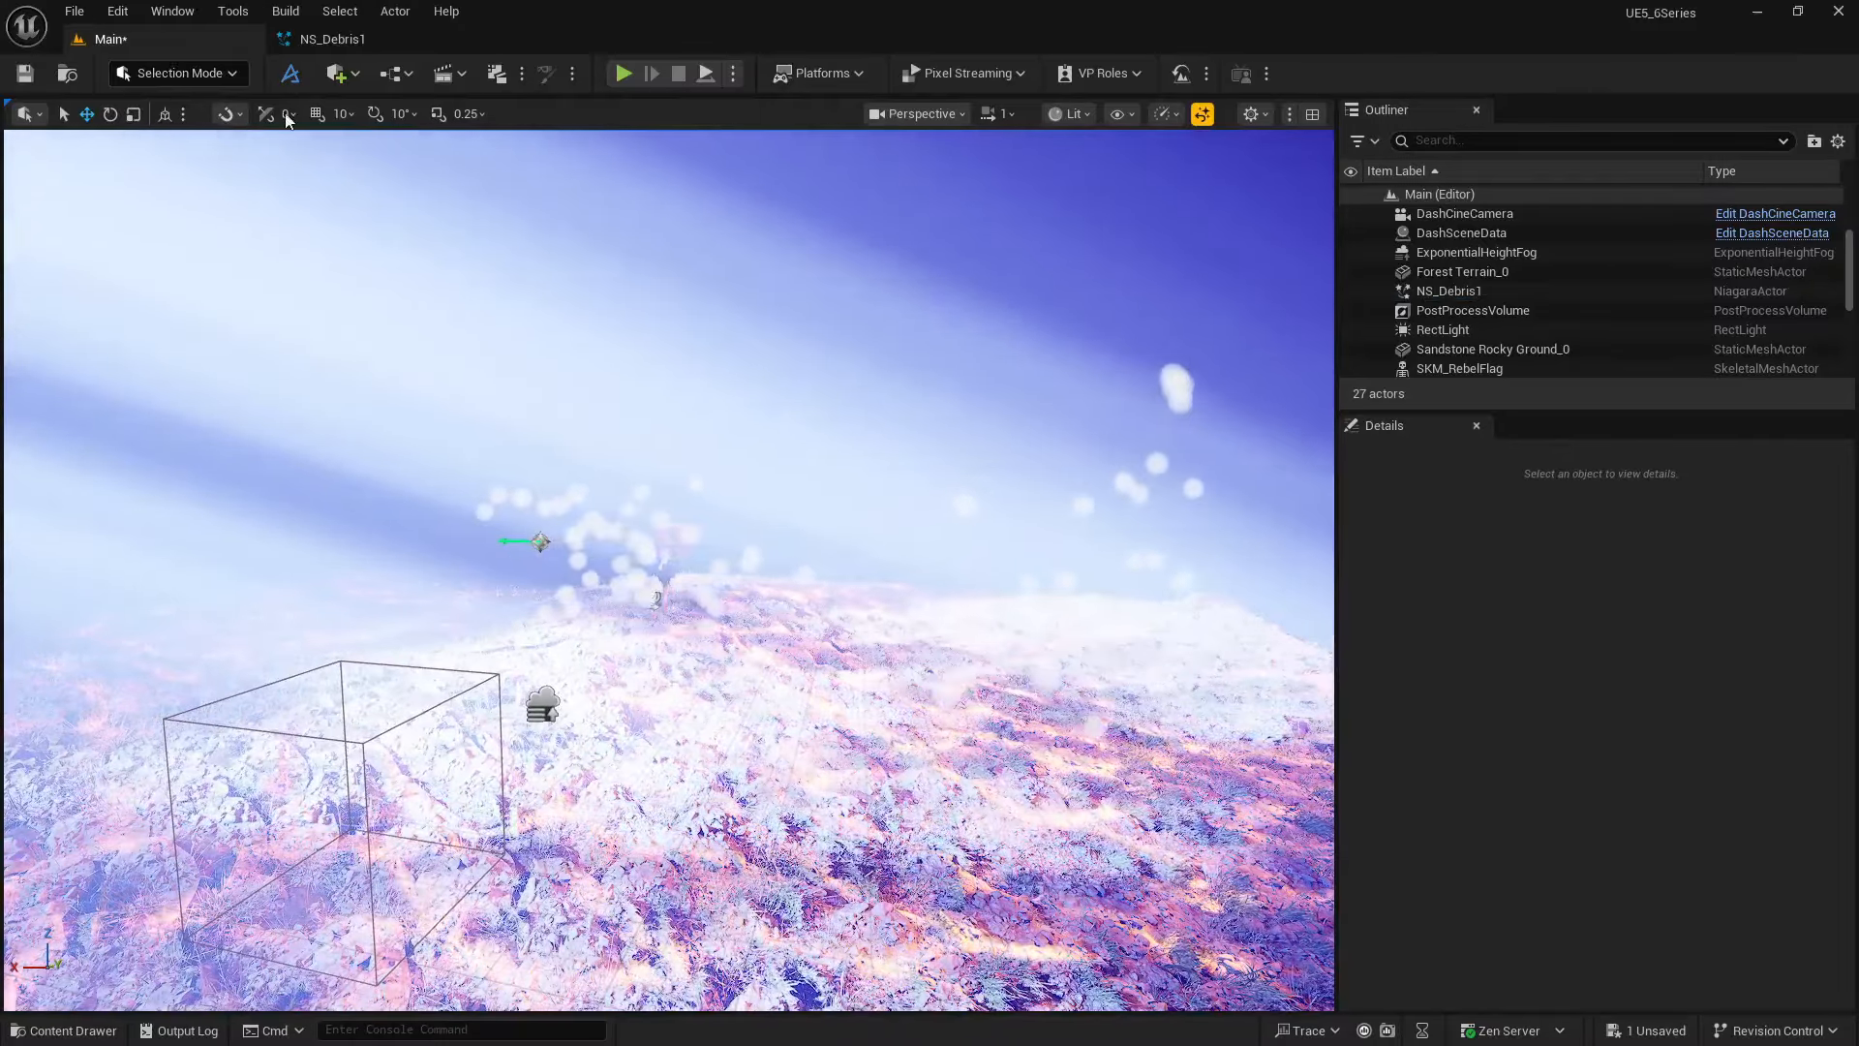
{"action": "left_click", "coordinate": [925, 116]}
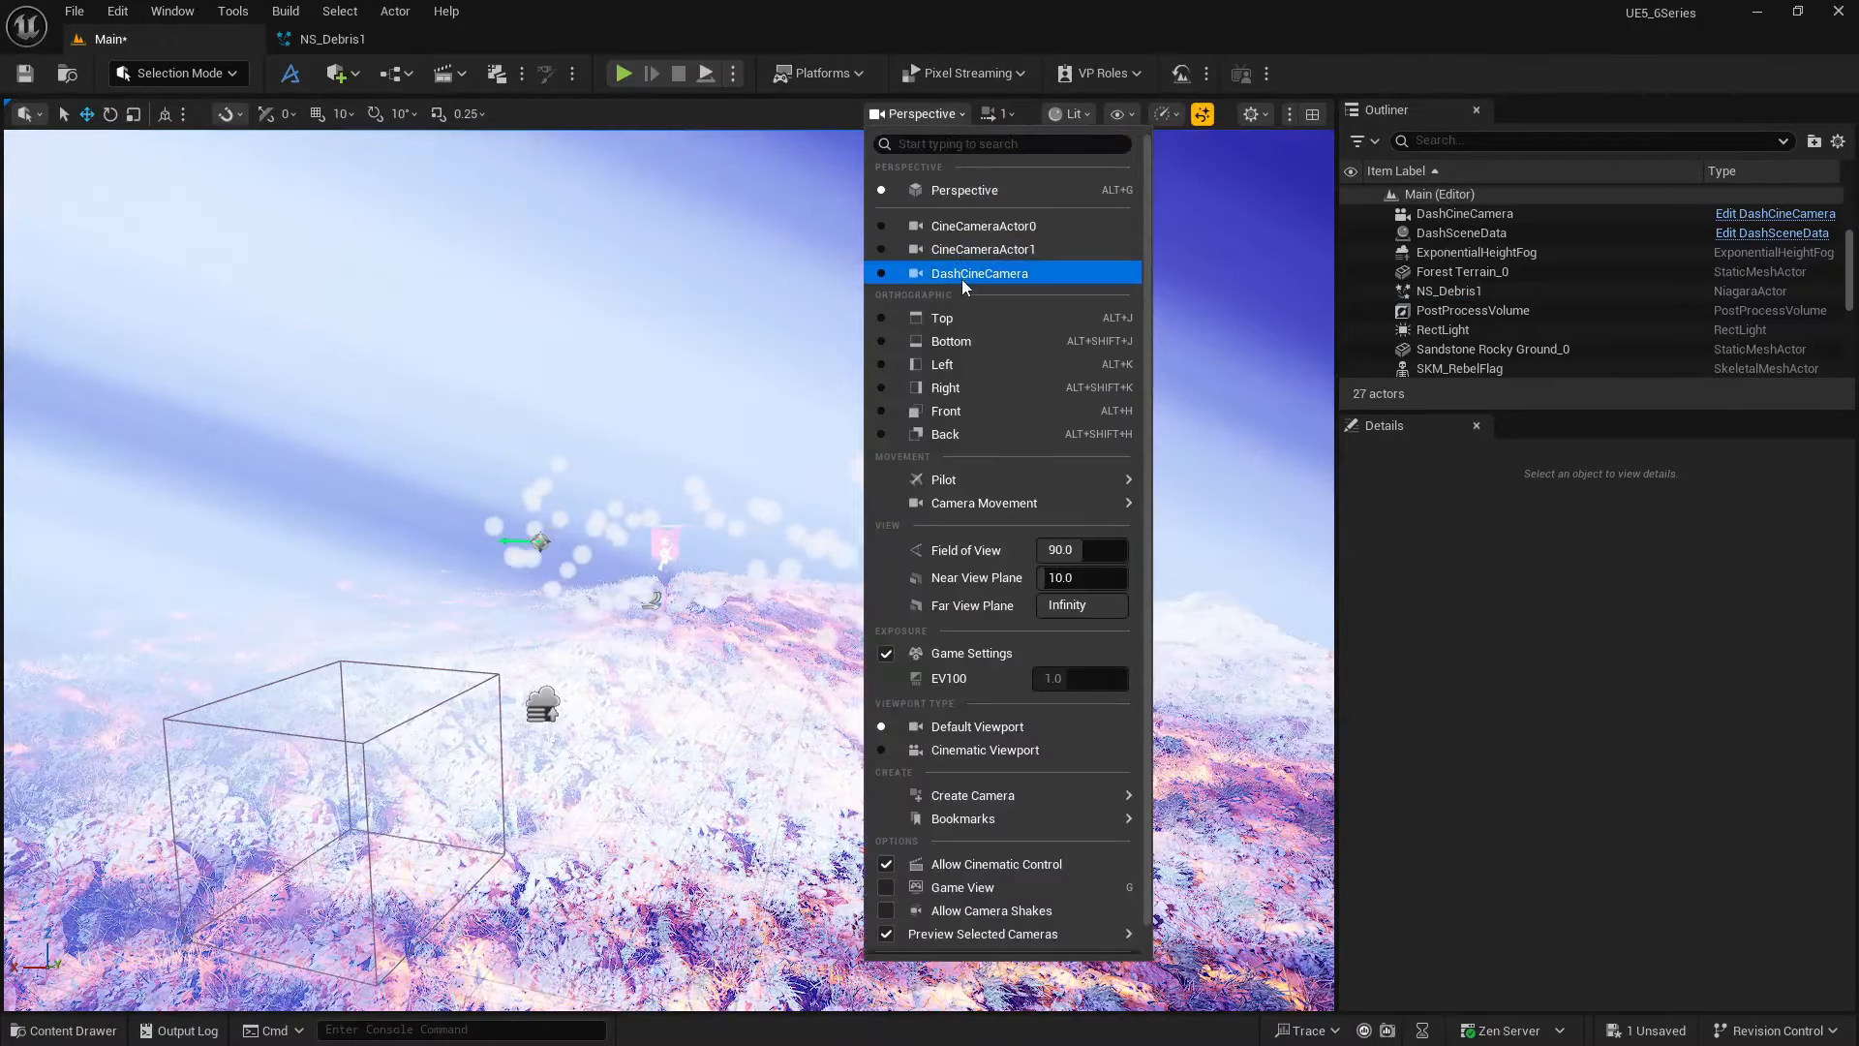
{"action": "left_click", "coordinate": [961, 274]}
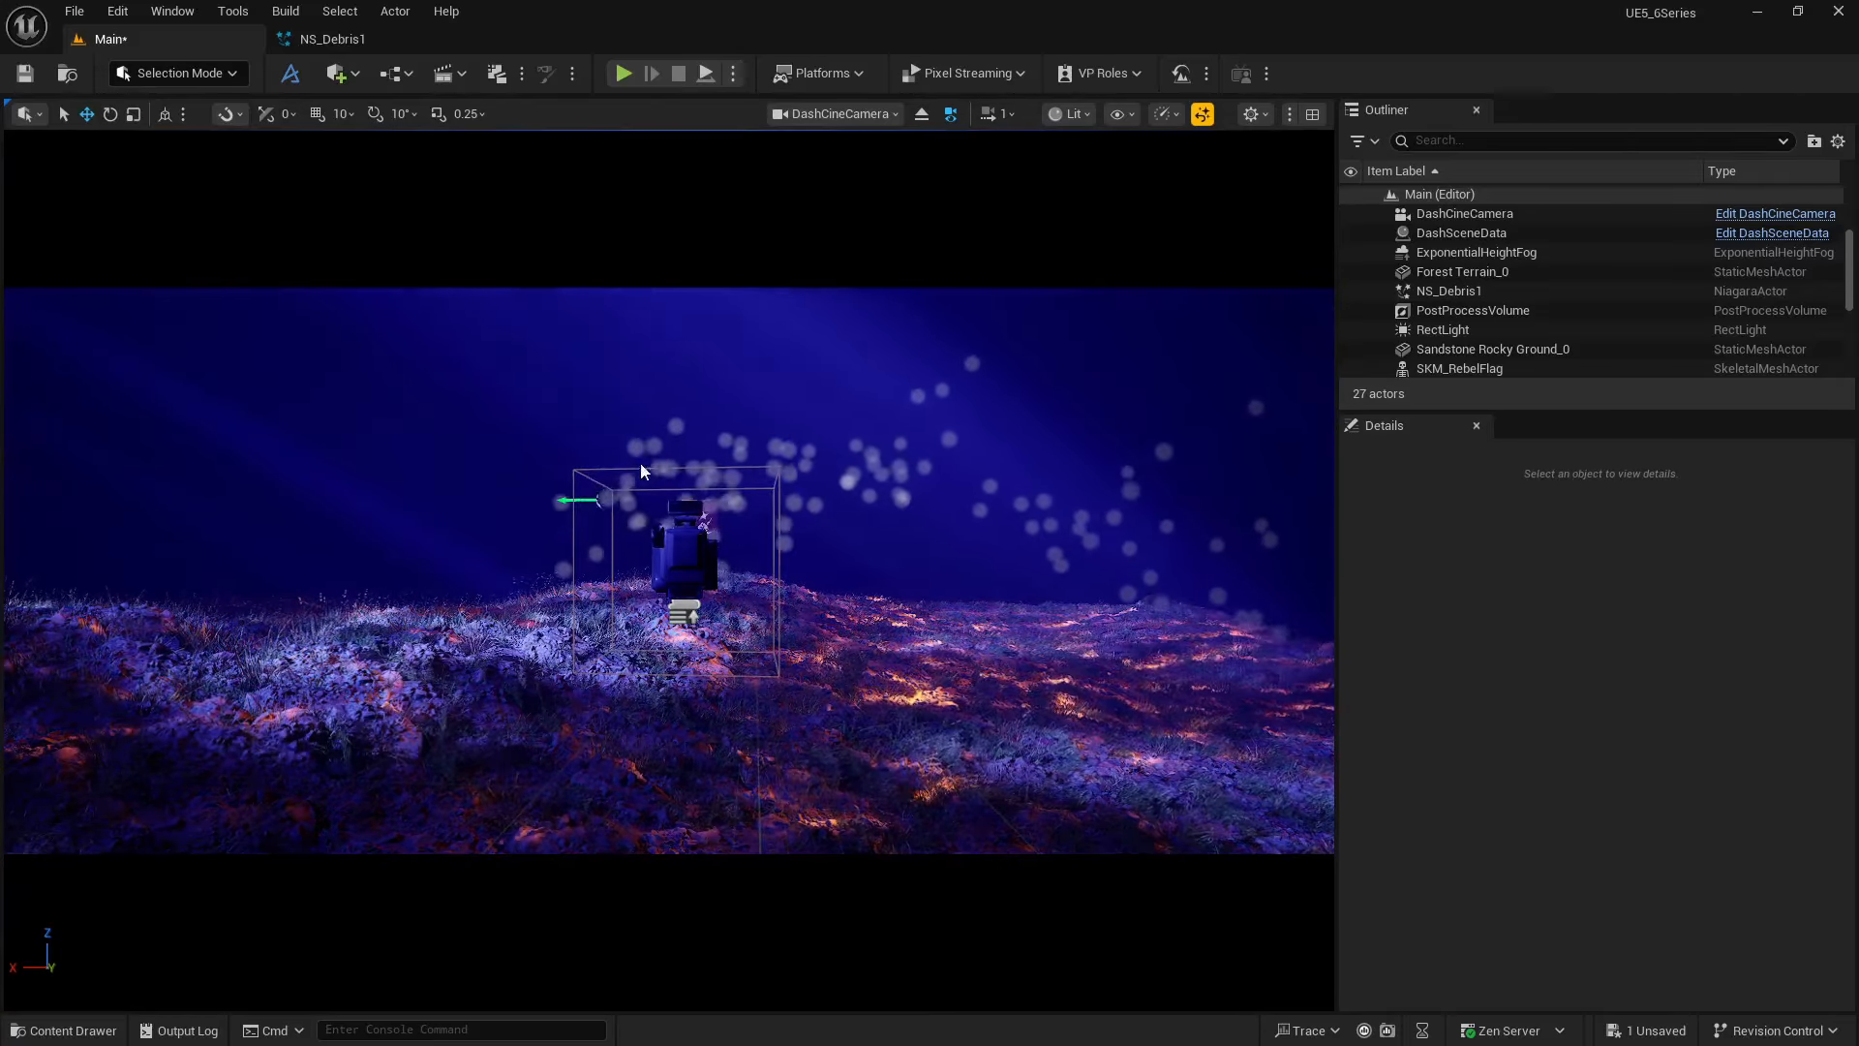
- Move NS_Debris1 along X to about 930, at the edge of the camera frame, and deselect it
{"action": "left_click", "coordinate": [603, 499]}
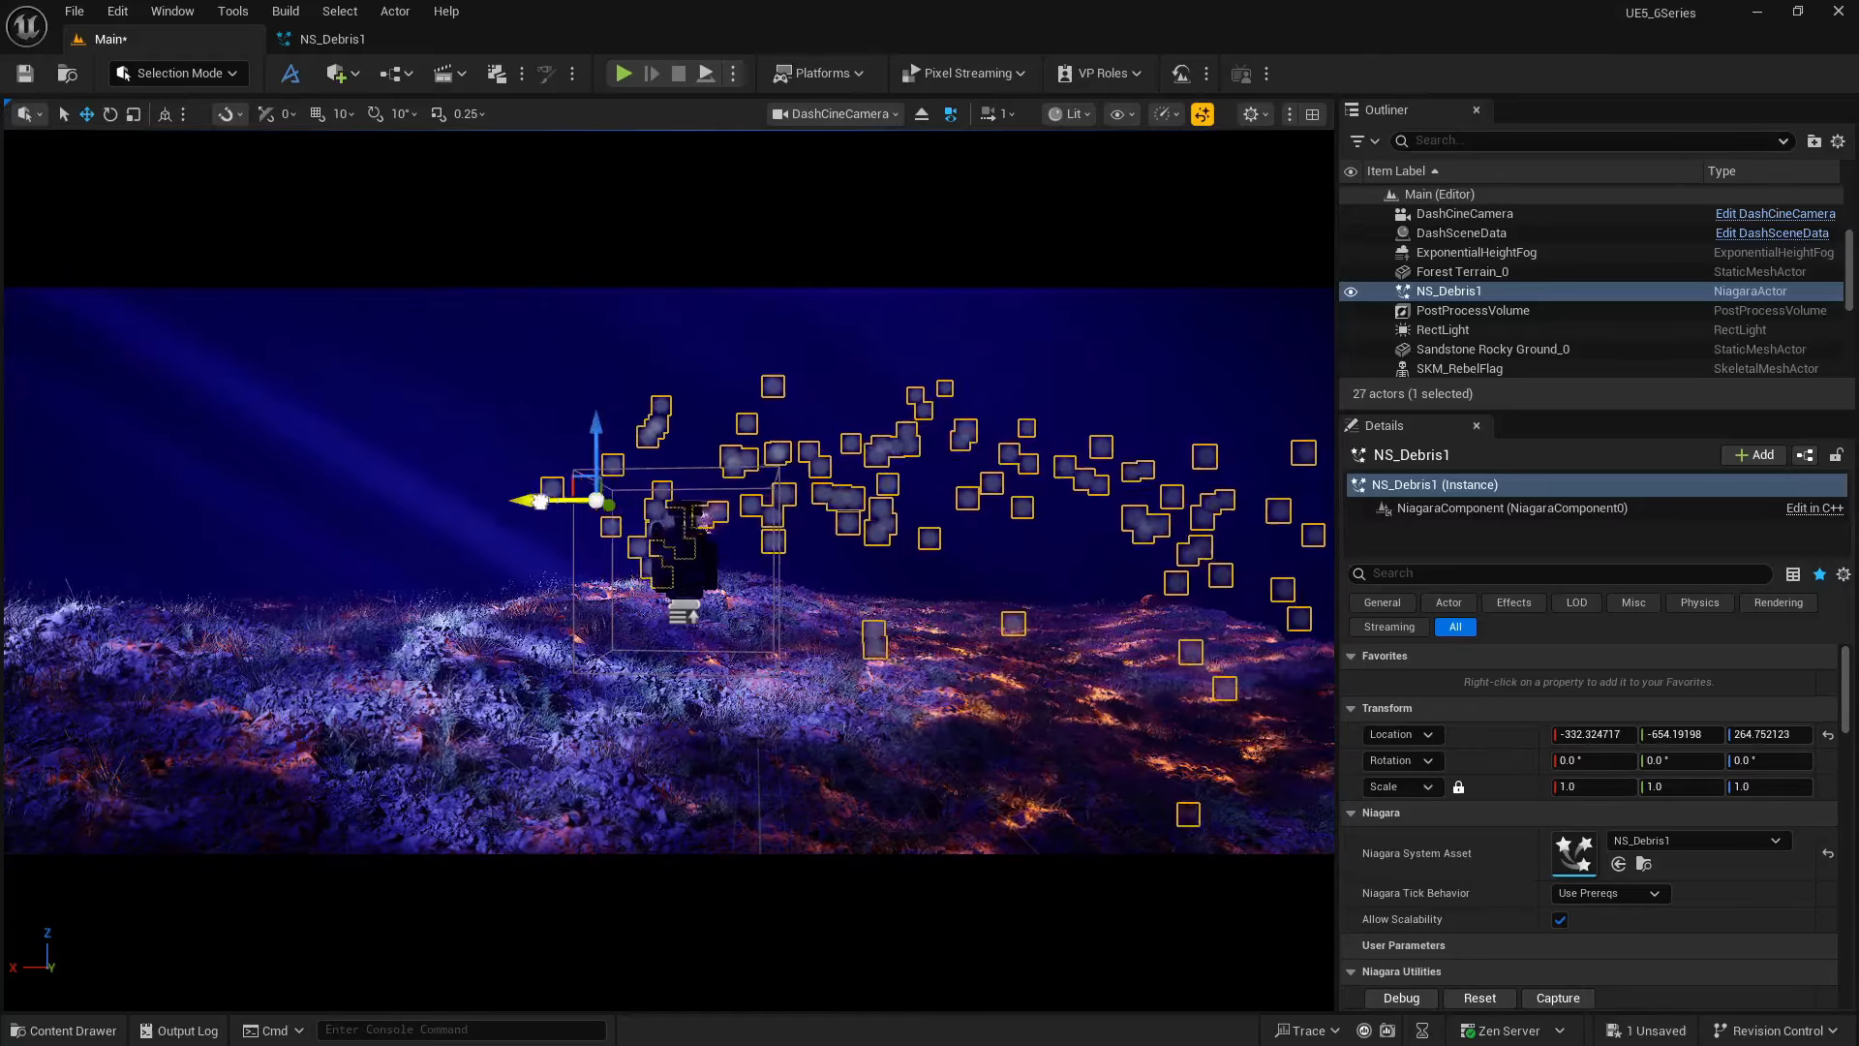
{"action": "left_click_drag", "start_coordinate": [552, 501], "coordinate": [86, 476]}
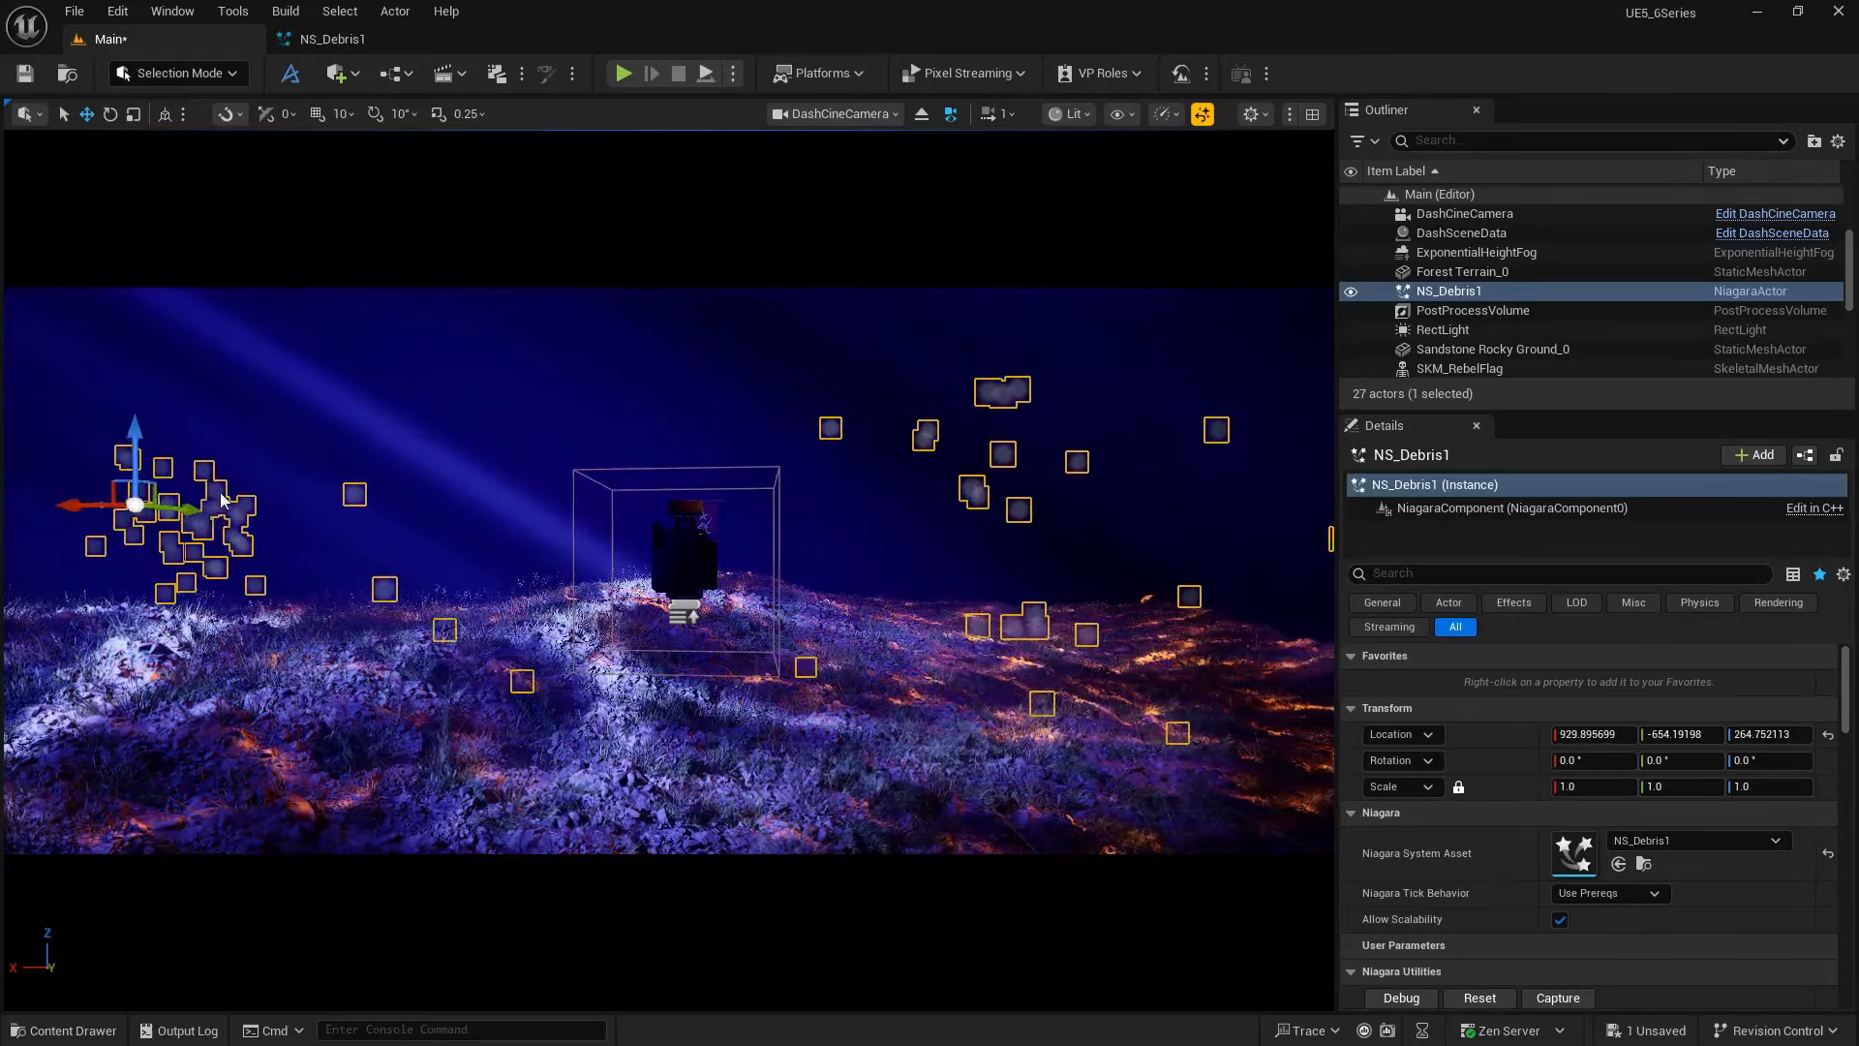
{"action": "left_click", "coordinate": [400, 411]}
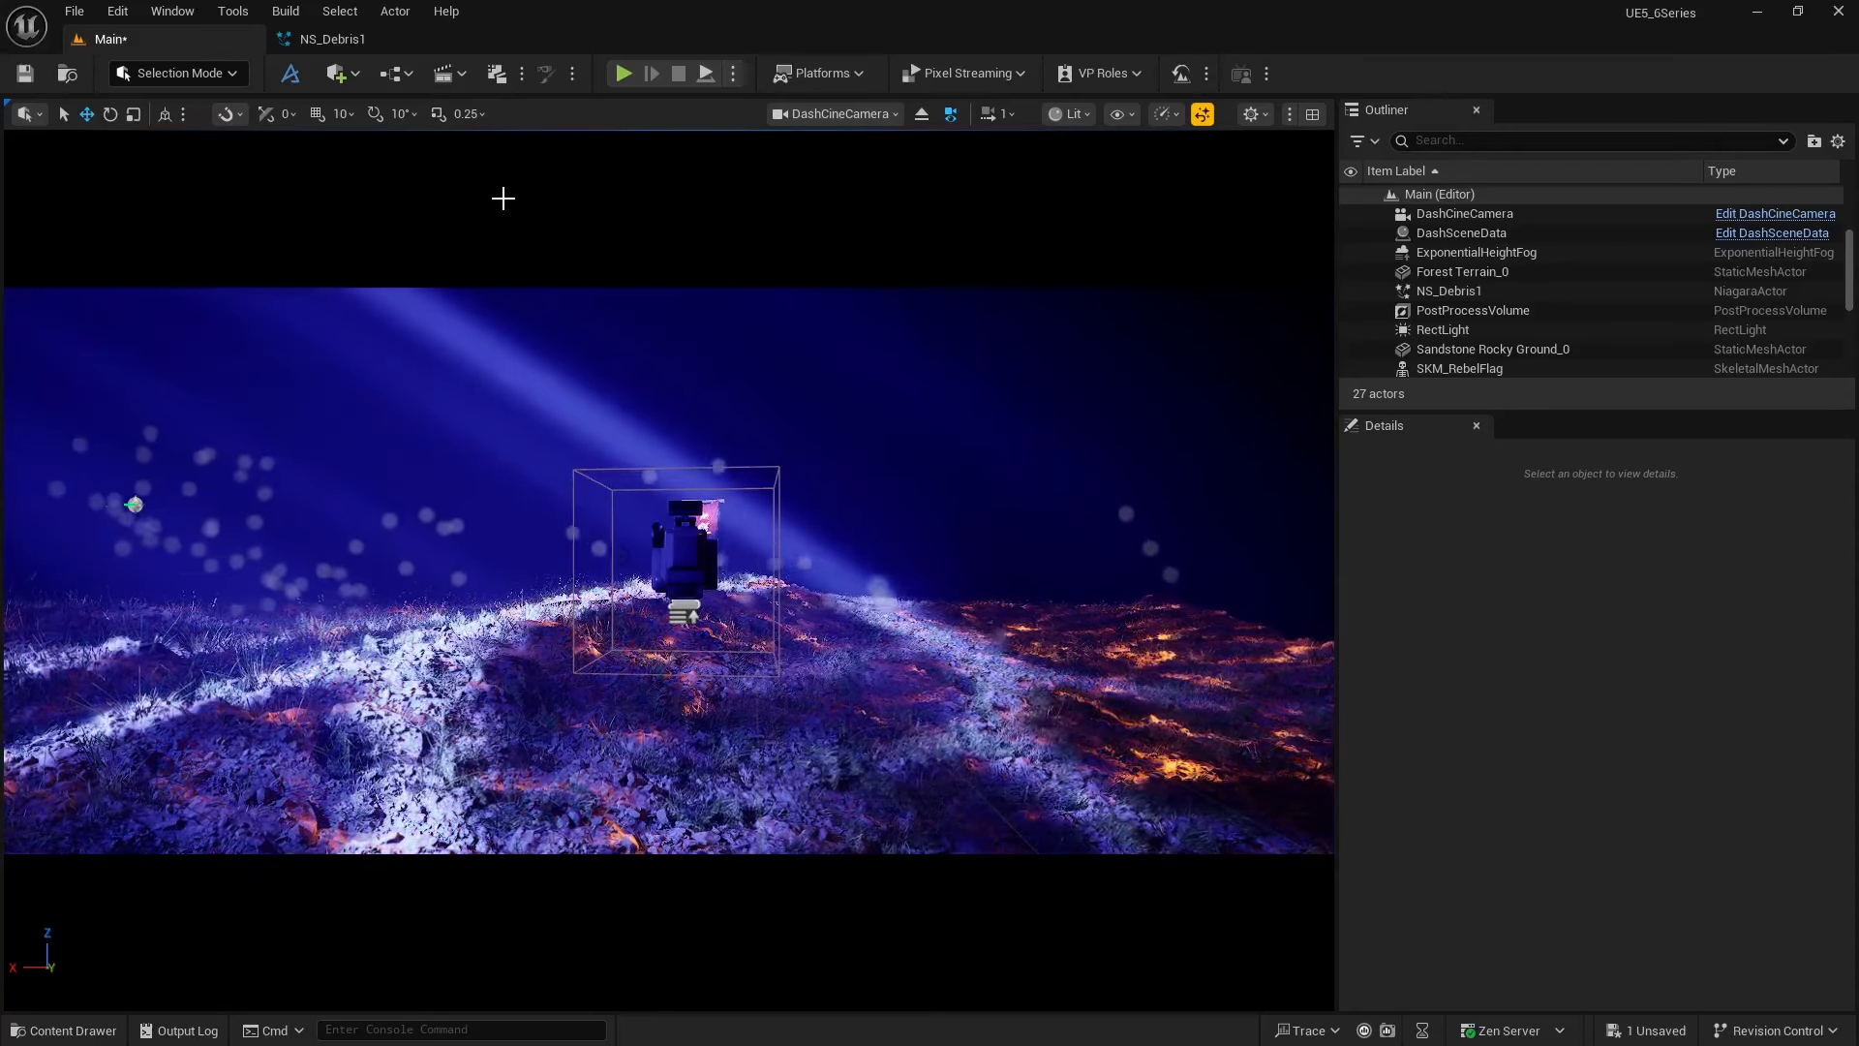
- Give the NS_Debris1 particles a random lifetime between 11 and 15 in Initialize Particle, and save the system
{"action": "left_click", "coordinate": [332, 39]}
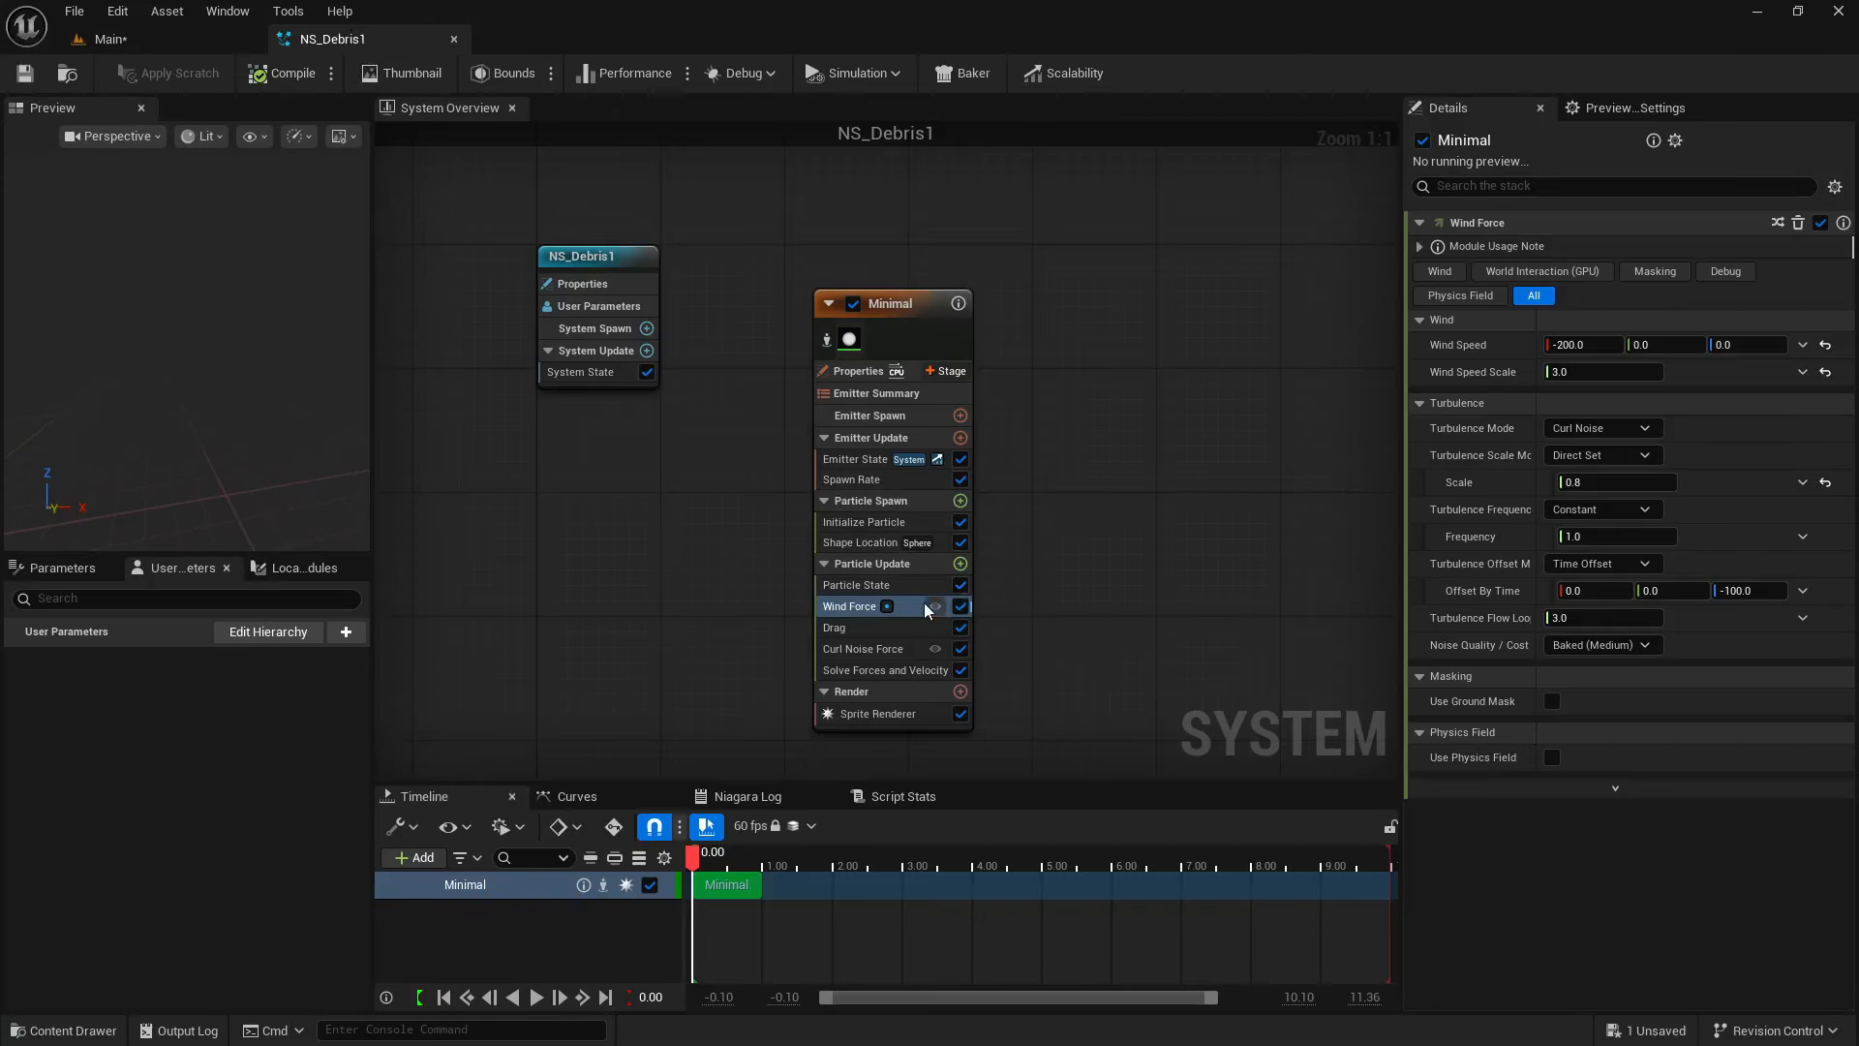
{"action": "left_click", "coordinate": [858, 523]}
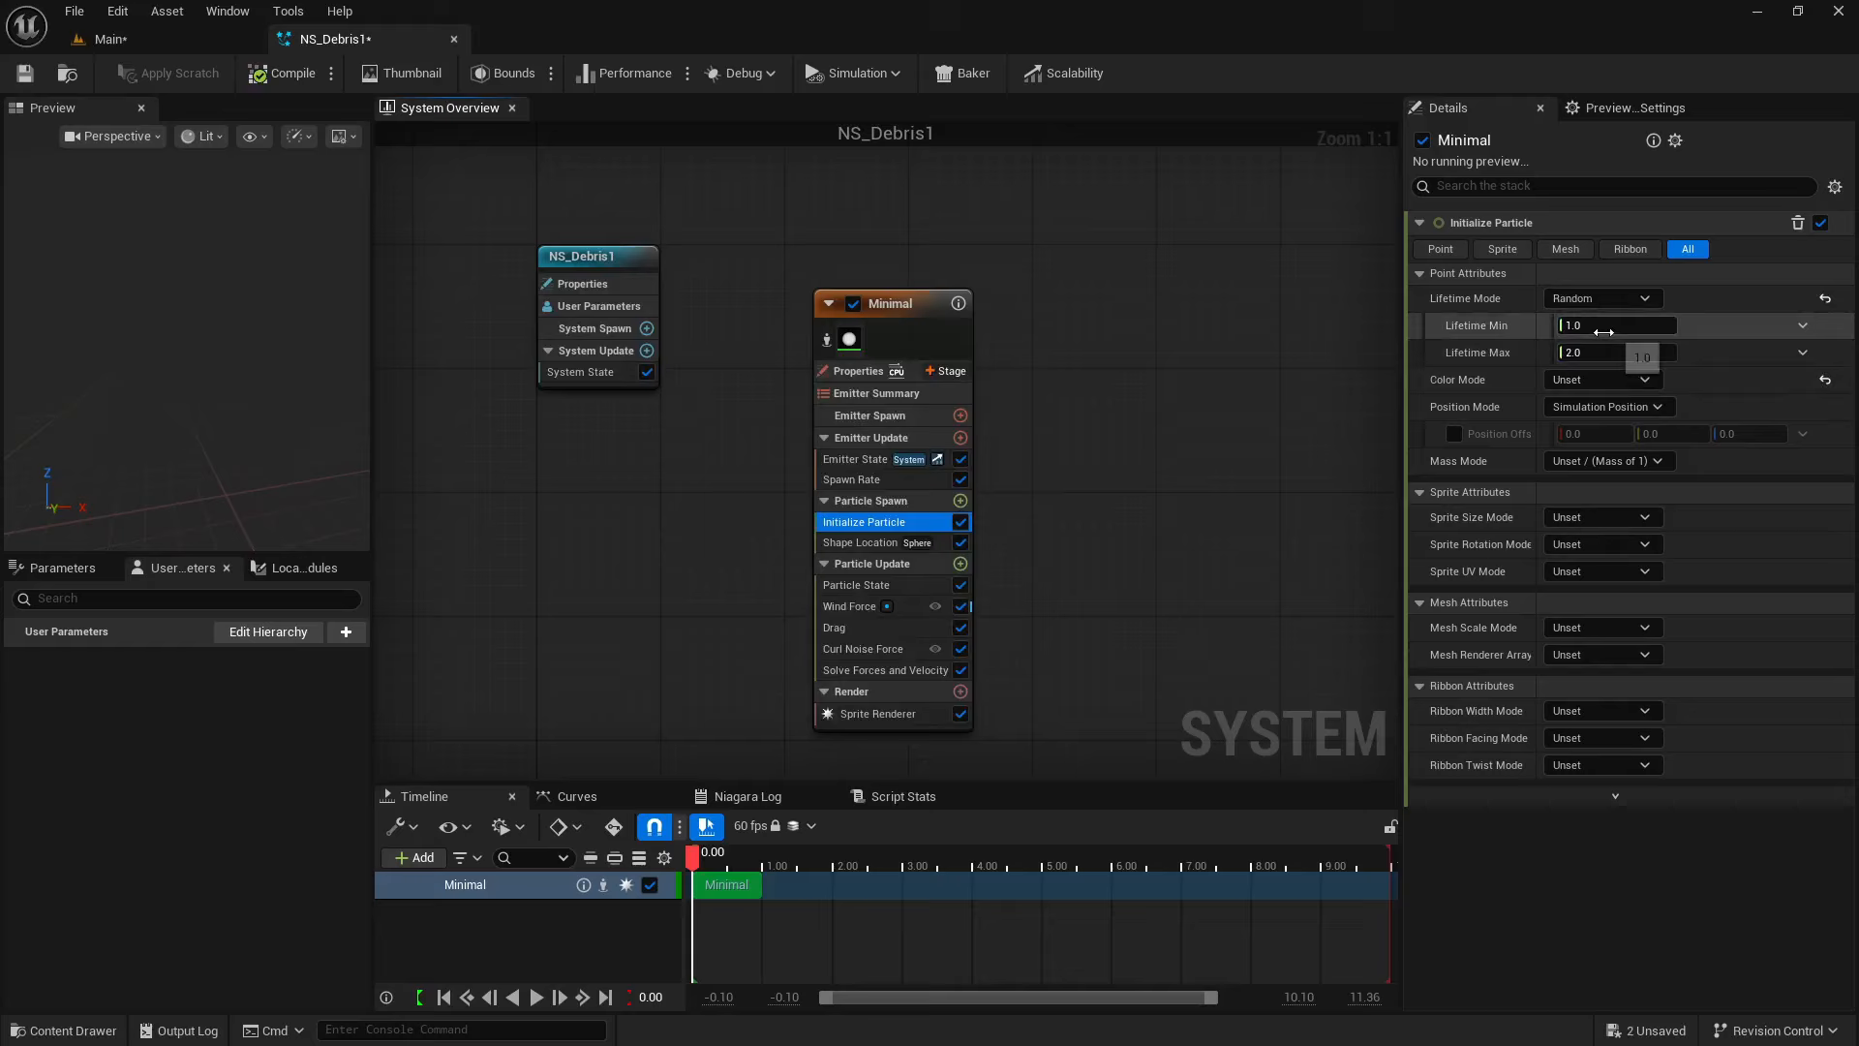
{"action": "left_click", "coordinate": [1603, 329]}
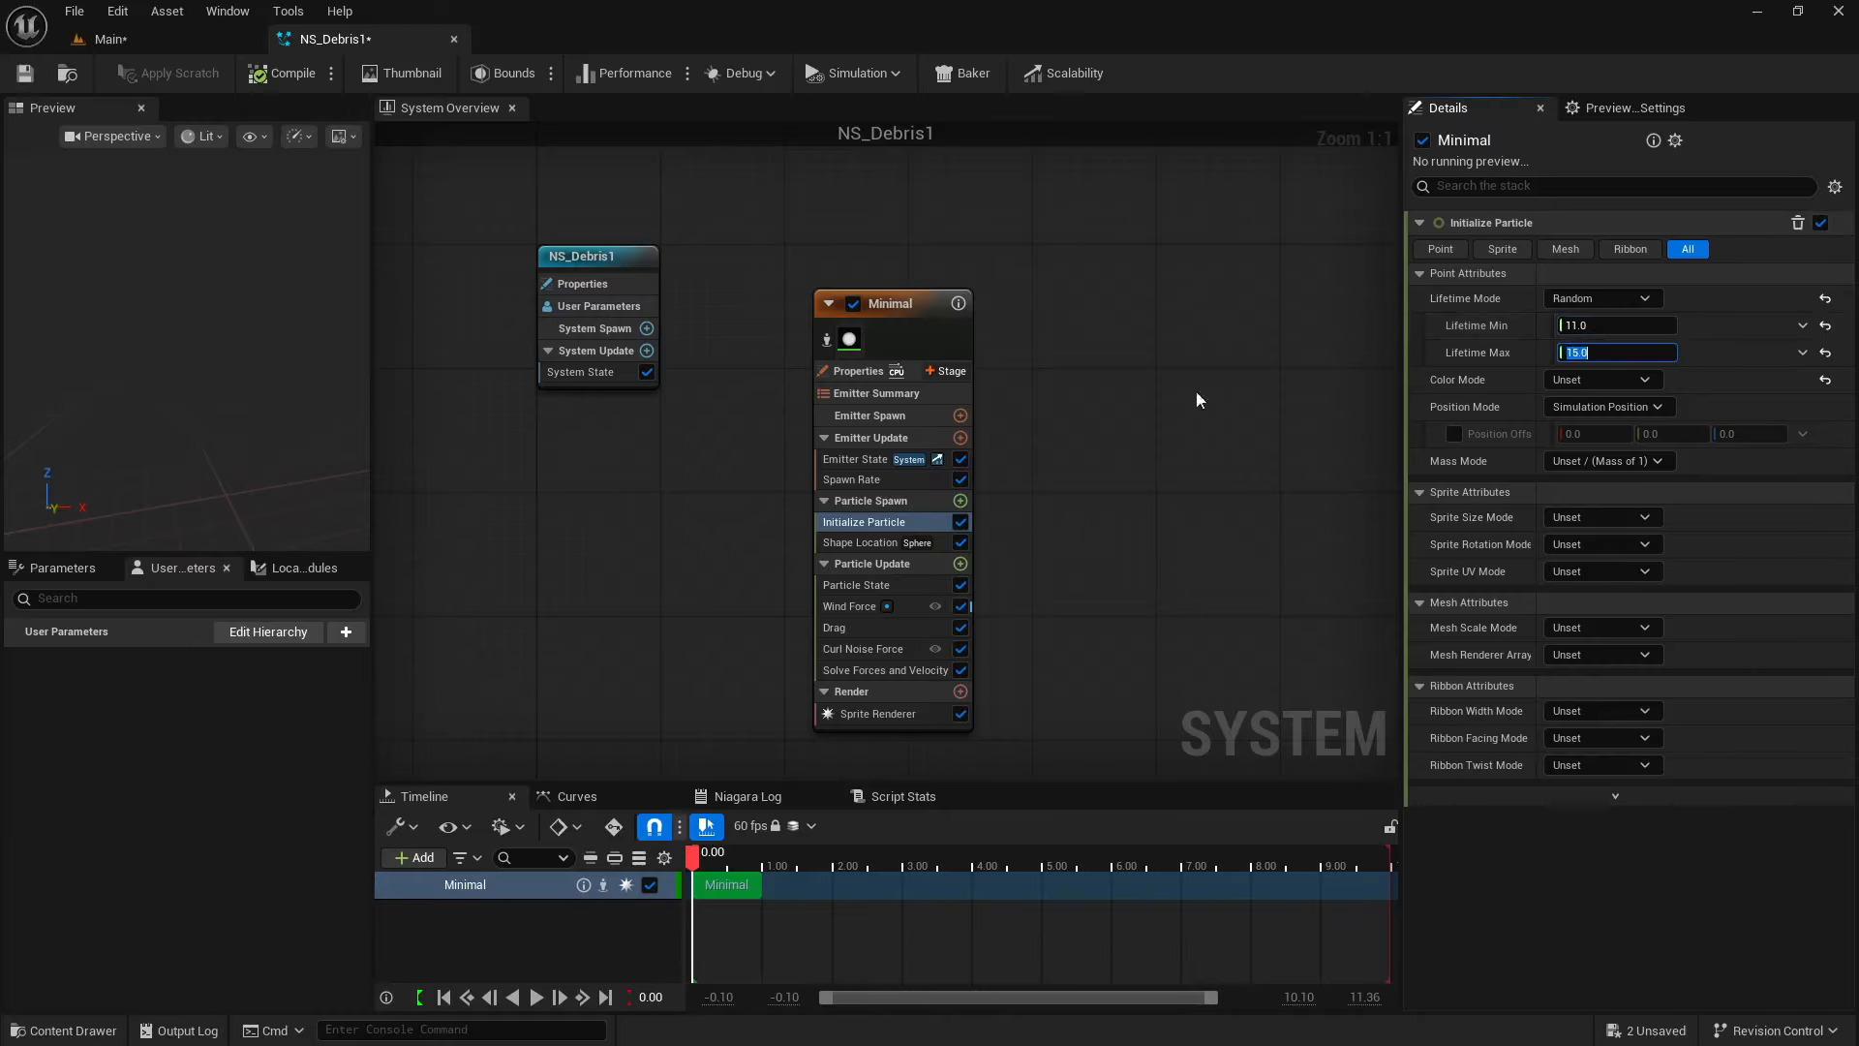
{"action": "left_click", "coordinate": [26, 74]}
- Raise NS_Debris1 in the Main level to a Z location of about 523
{"action": "left_click", "coordinate": [109, 38]}
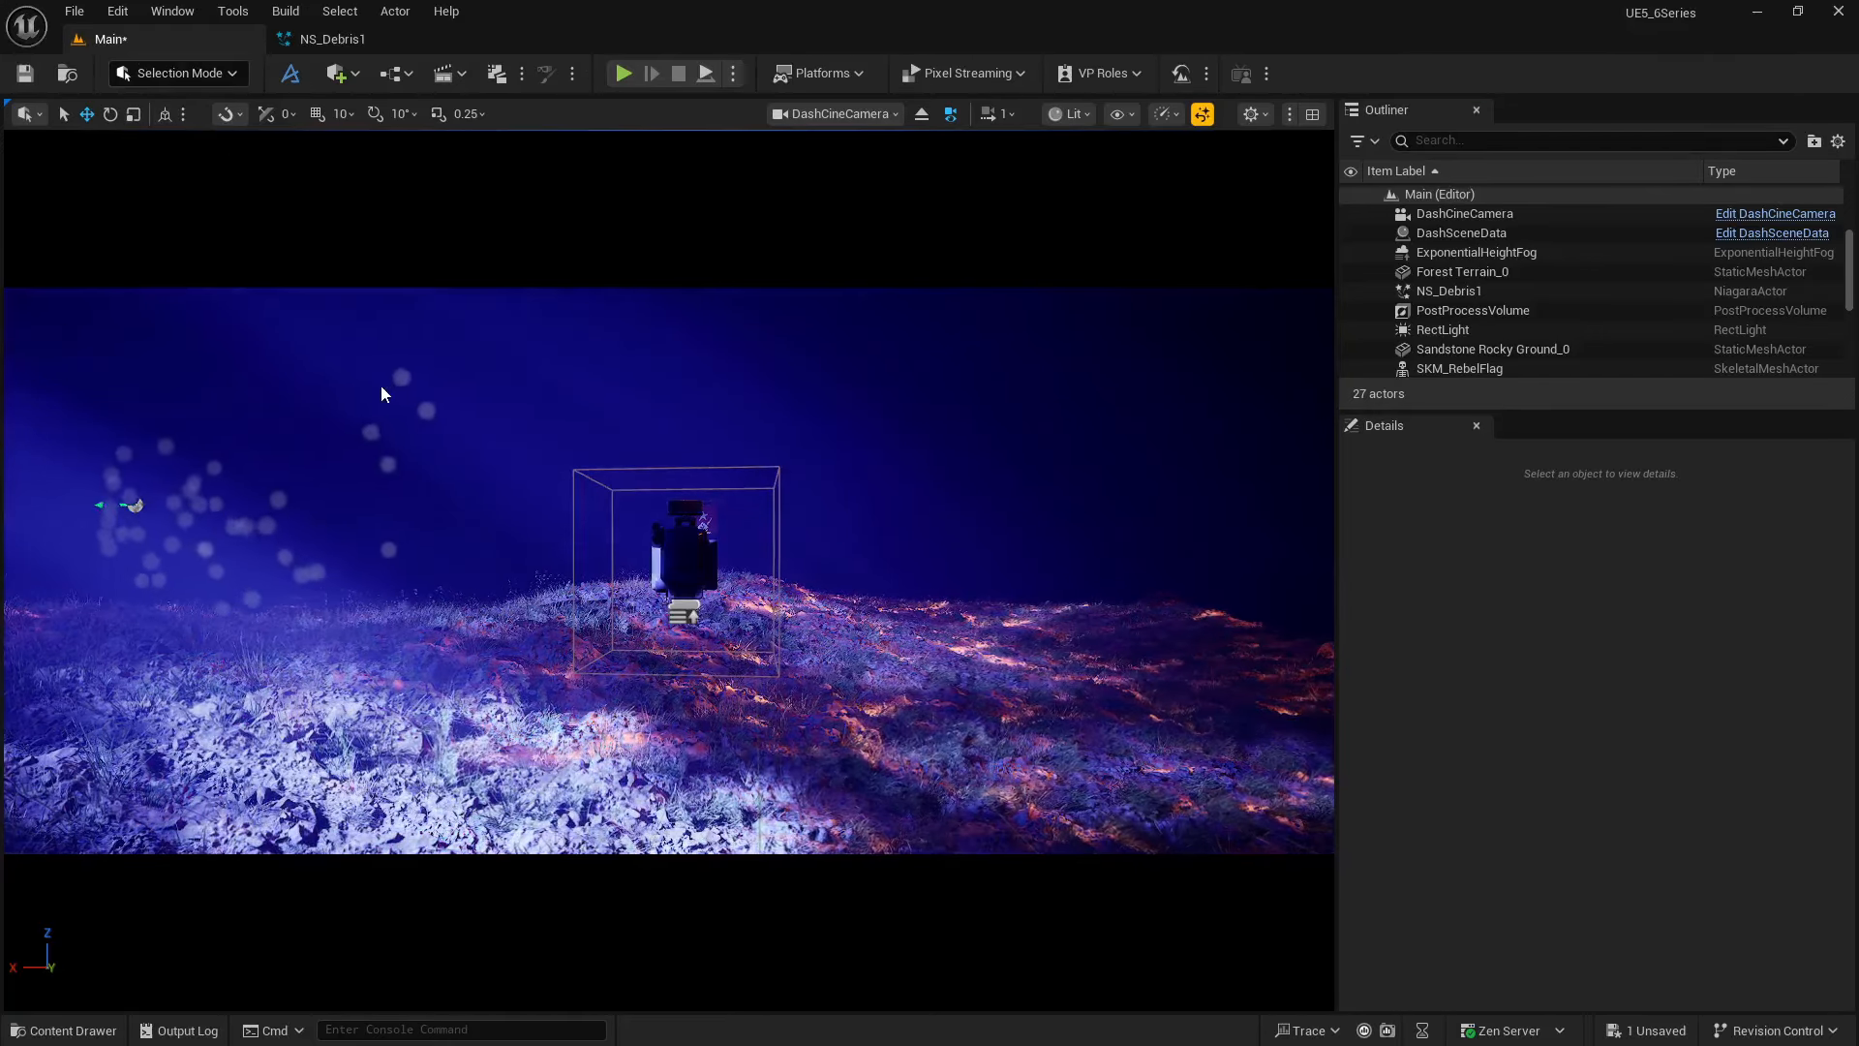
{"action": "left_click", "coordinate": [133, 501]}
{"action": "left_click_drag", "start_coordinate": [129, 461], "coordinate": [130, 365]}
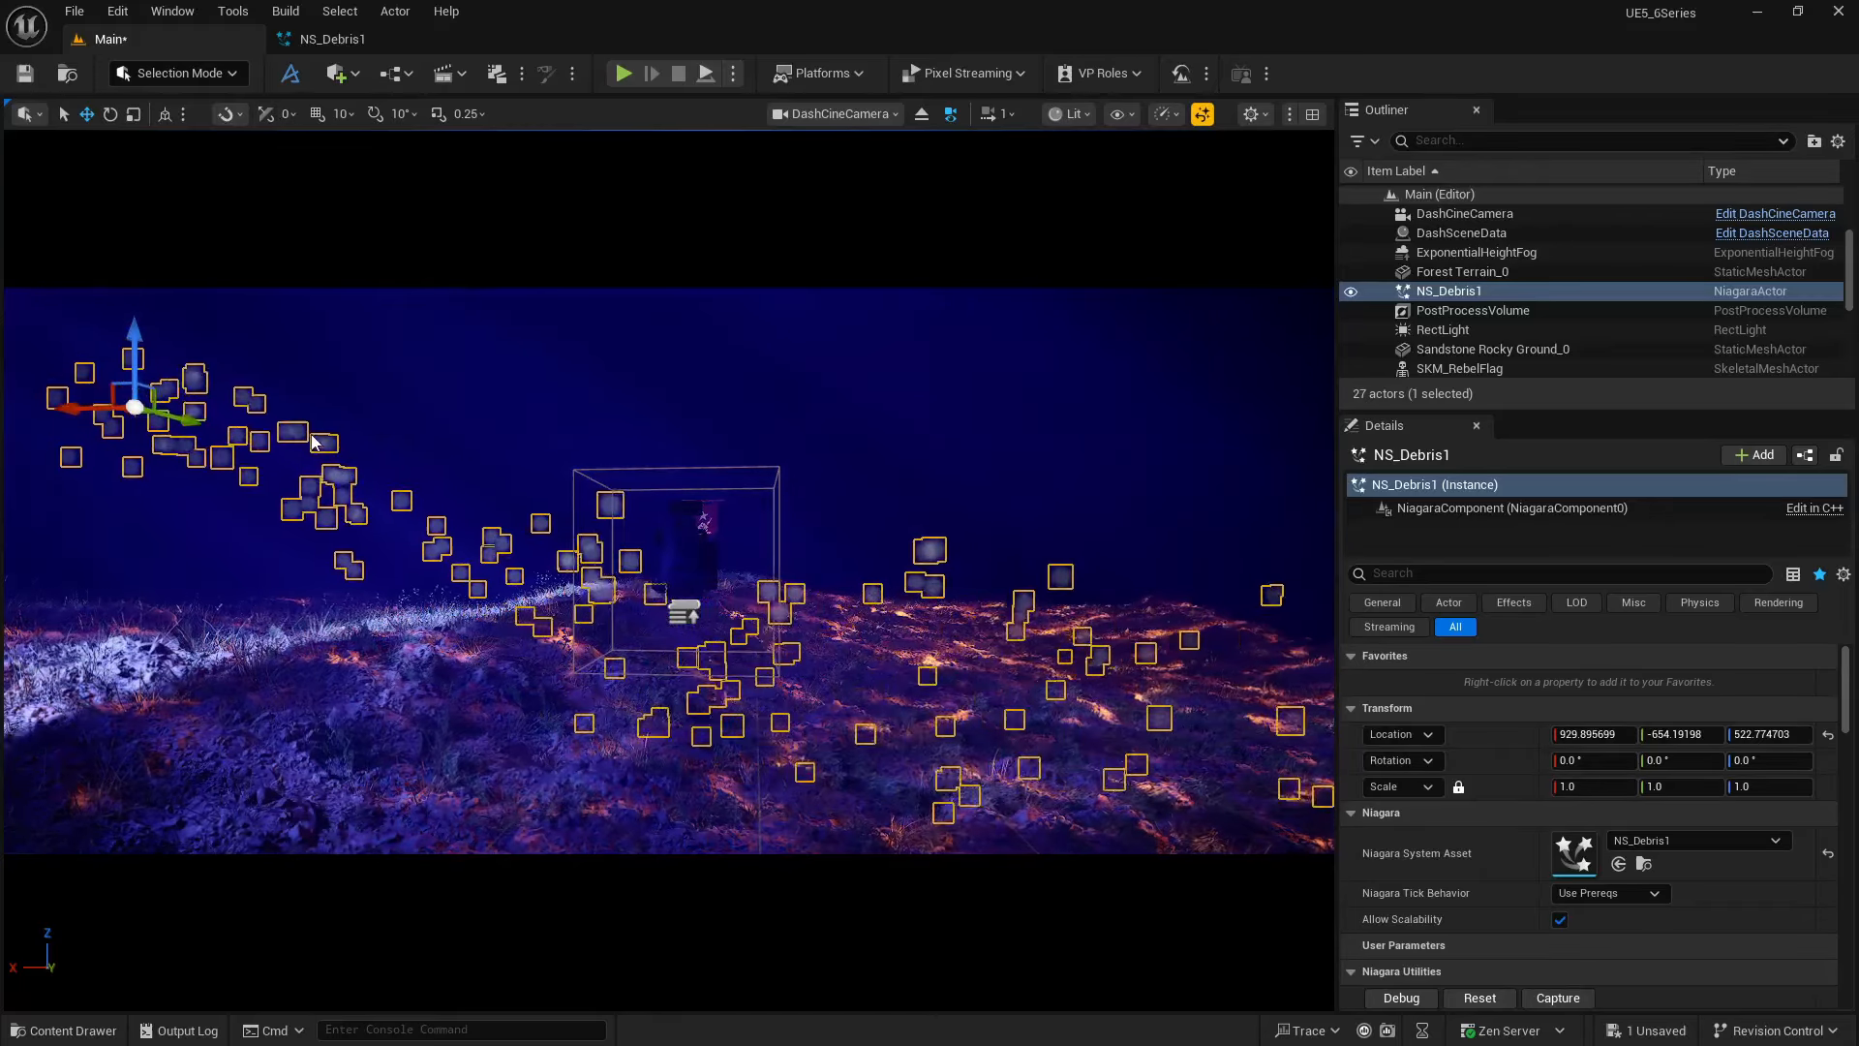
- Add a Gravity Force module to the Particle Update group of NS_Debris1's Minimal emitter
{"action": "left_click", "coordinate": [355, 48]}
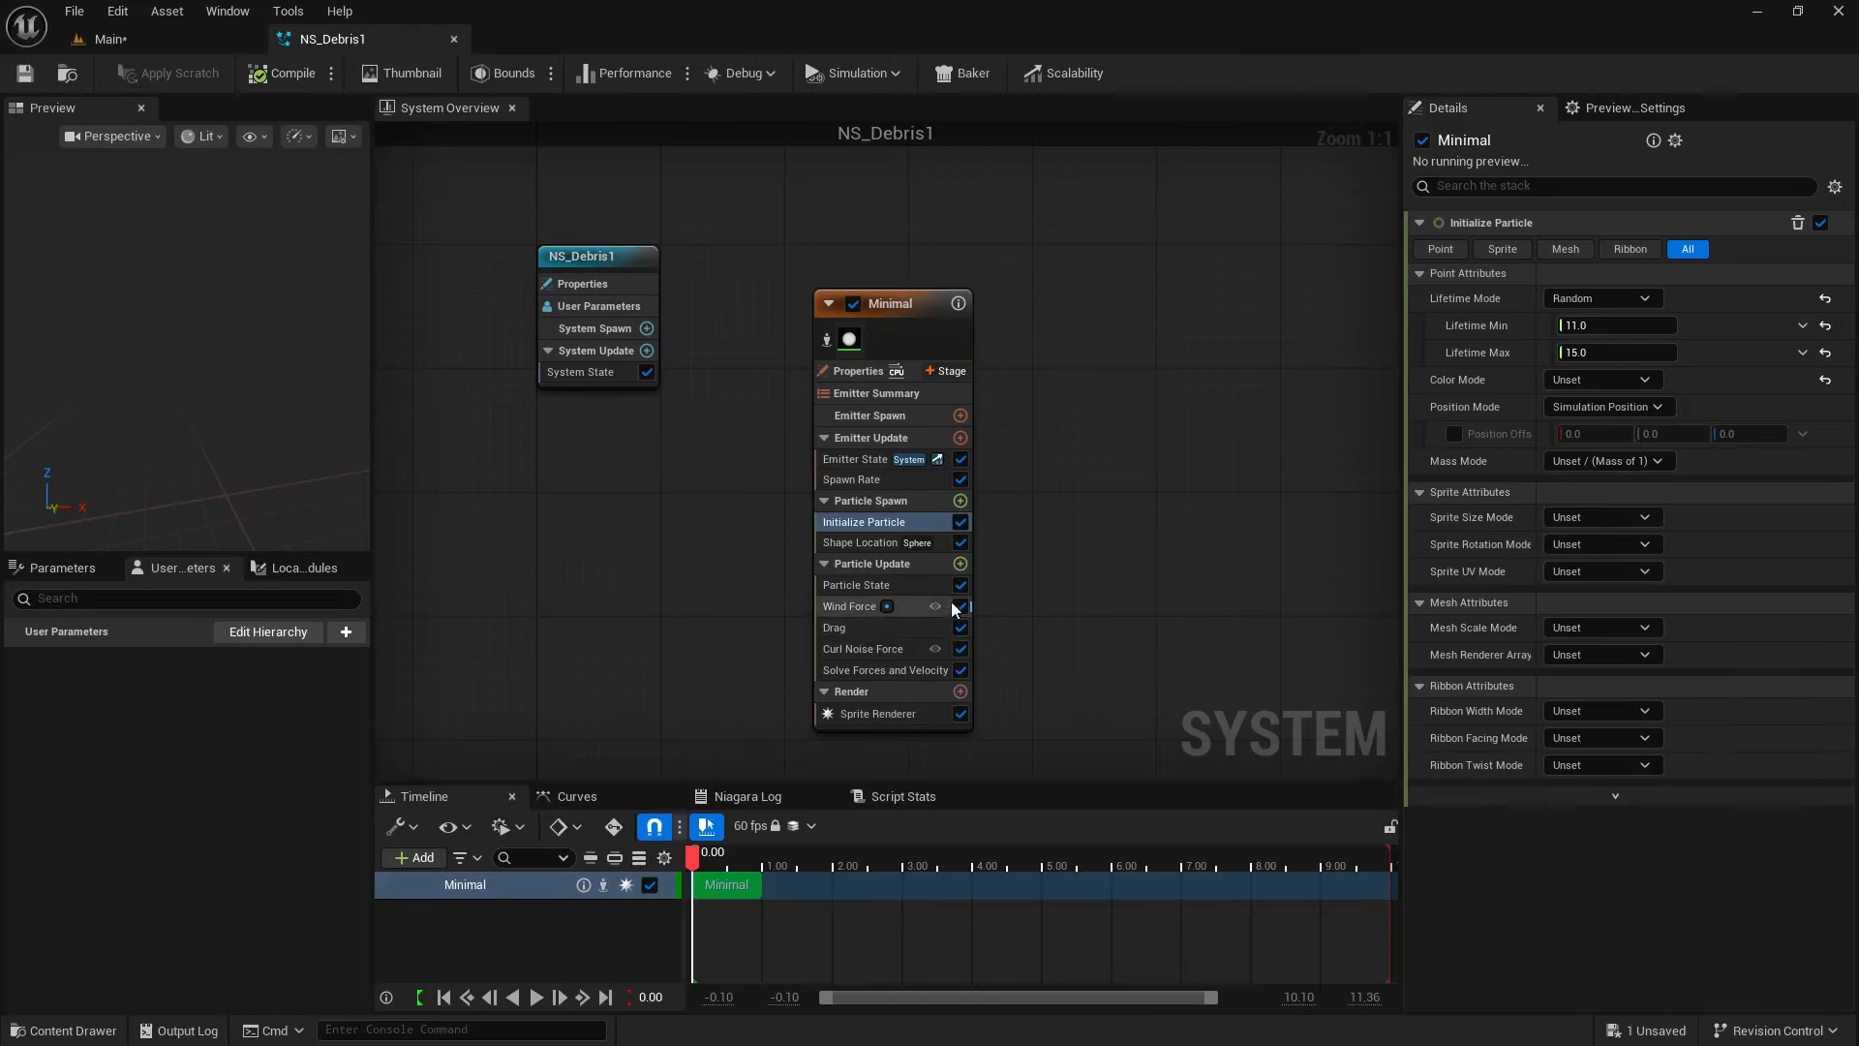
{"action": "left_click", "coordinate": [959, 564]}
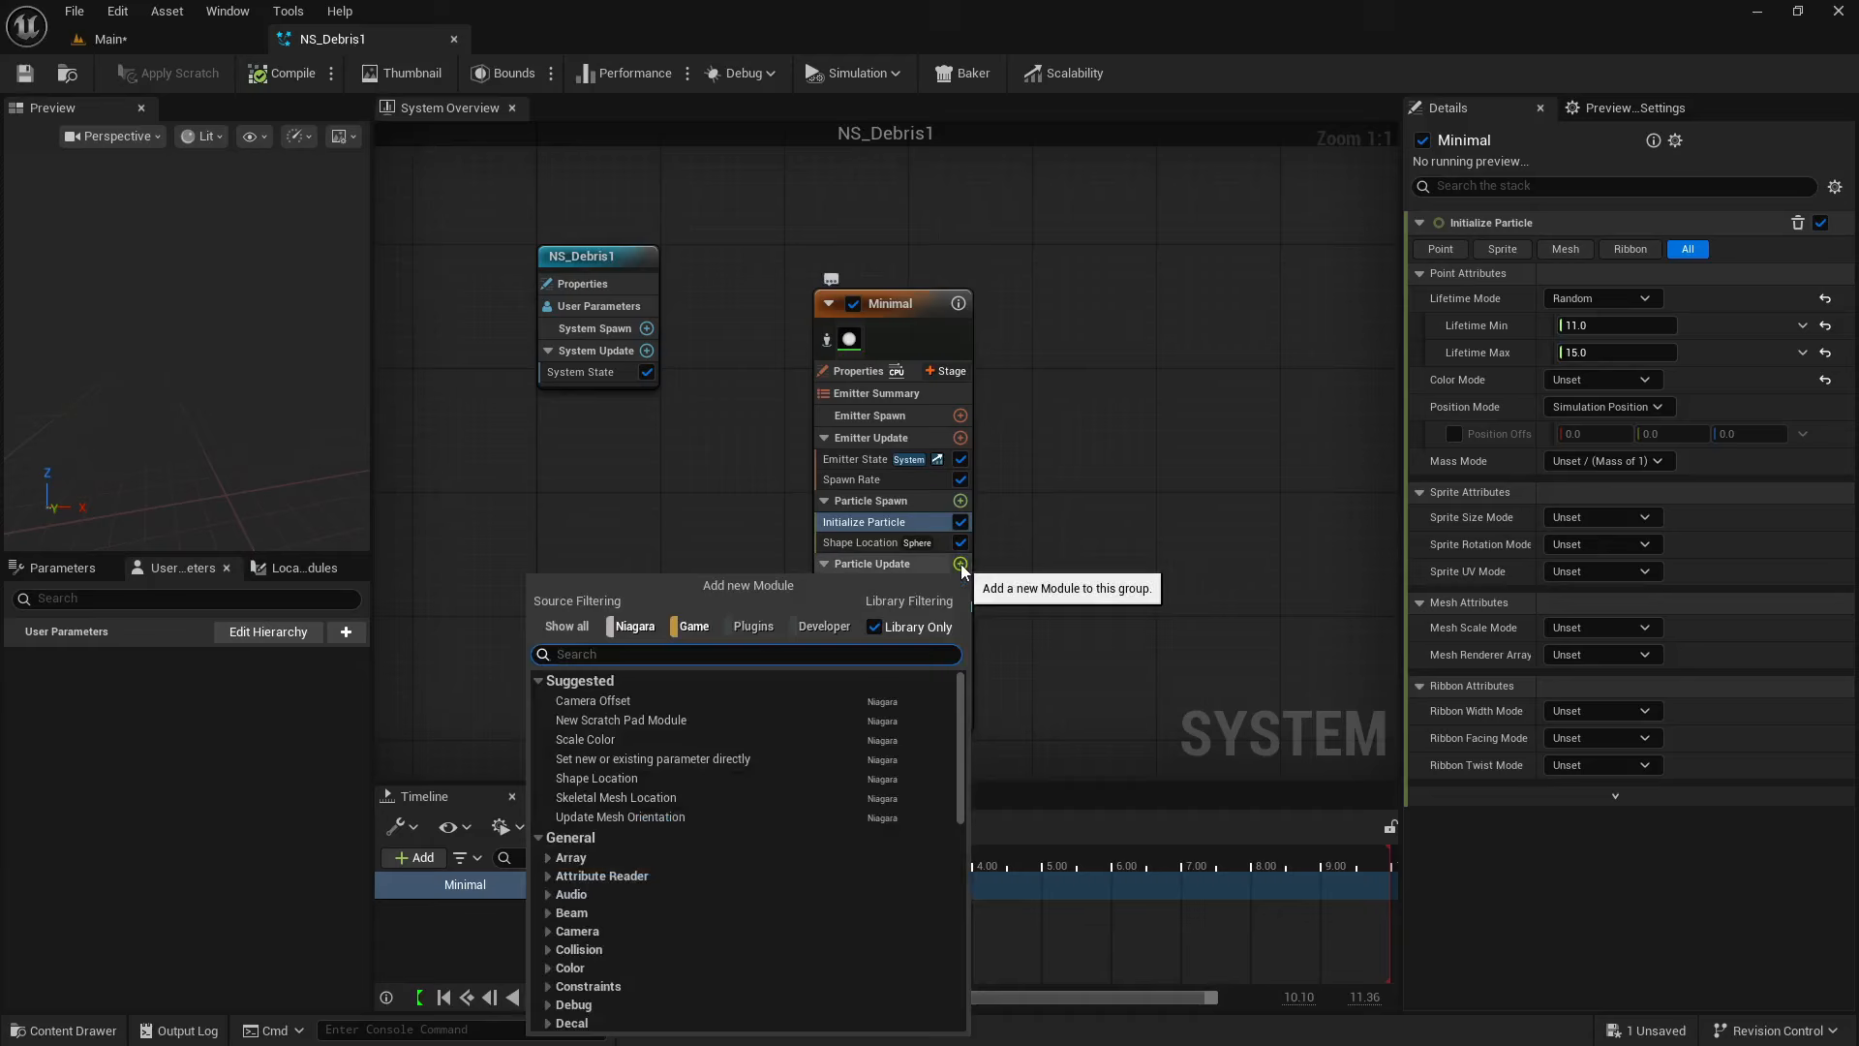
{"action": "type", "text": "gravi"}
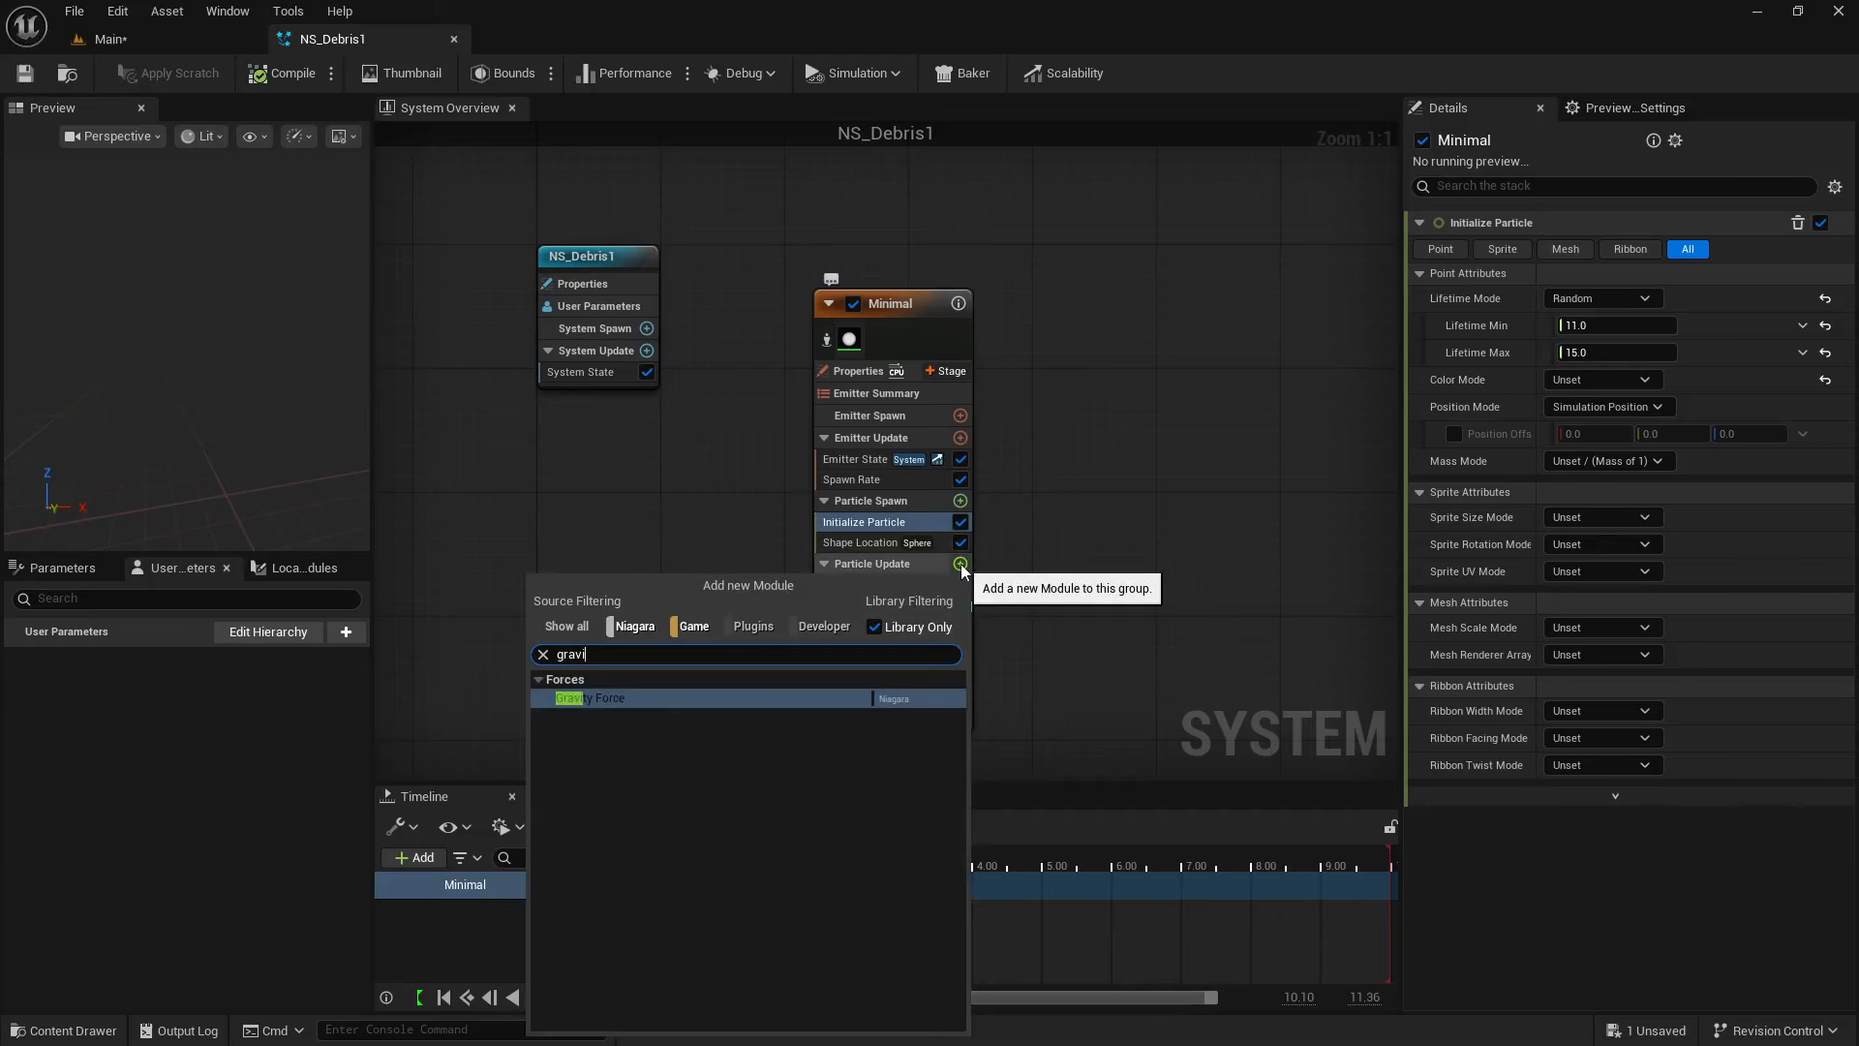
{"action": "key", "text": "Return"}
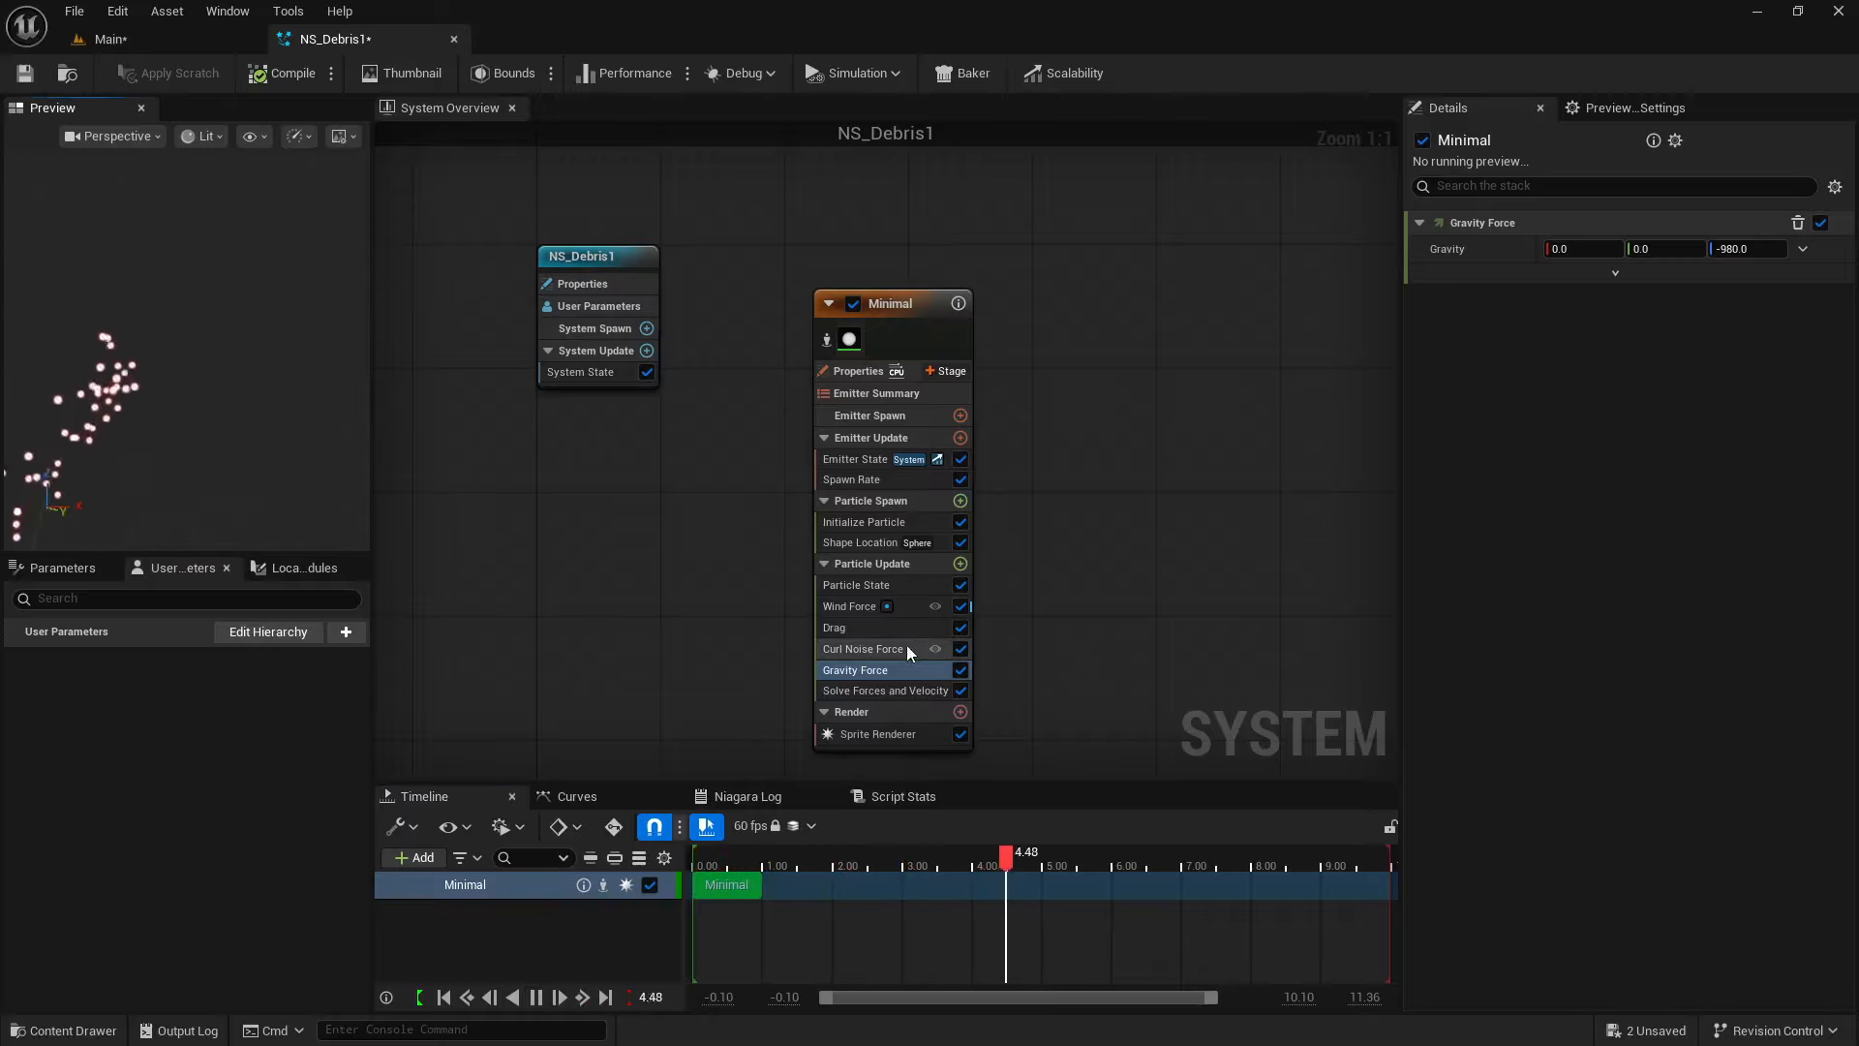
- Set the Wind Force module's Wind Speed X to -400 and Wind Speed Scale to 6, and check the unselected particles in the Main level
{"action": "left_click", "coordinate": [852, 607]}
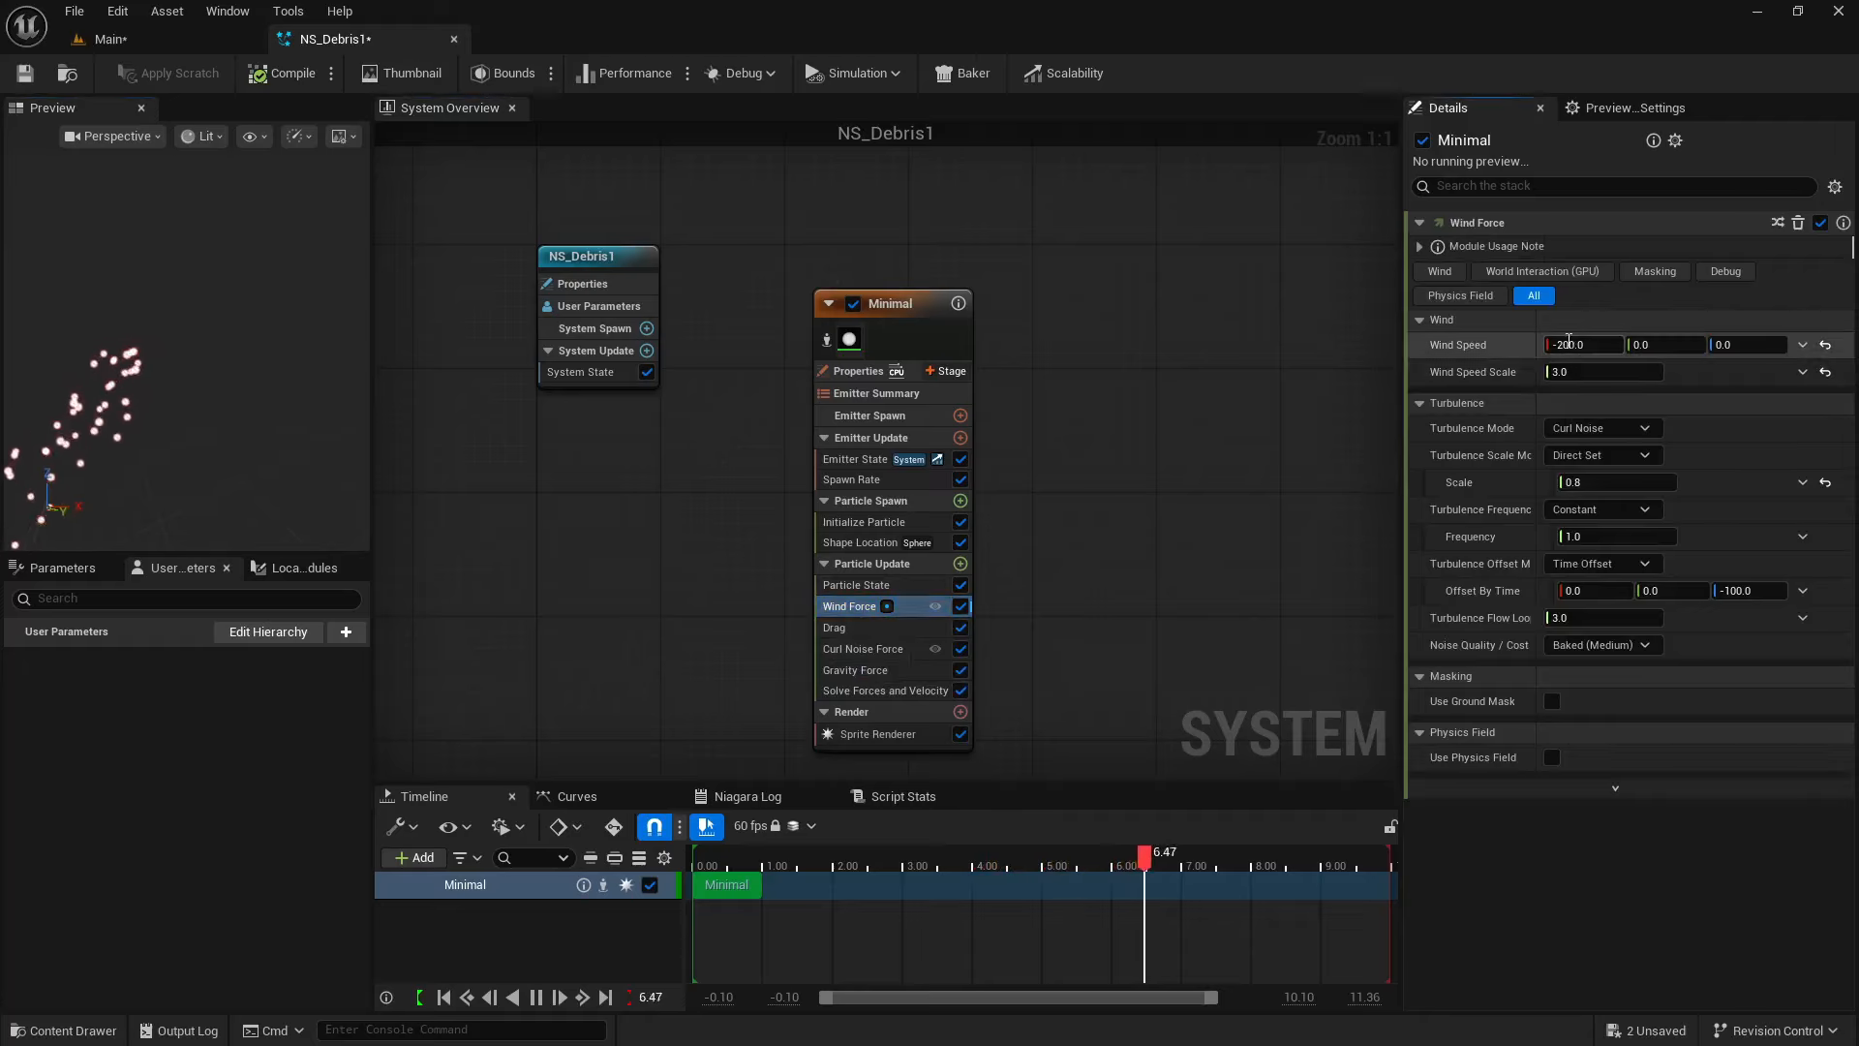
{"action": "left_click", "coordinate": [1568, 343]}
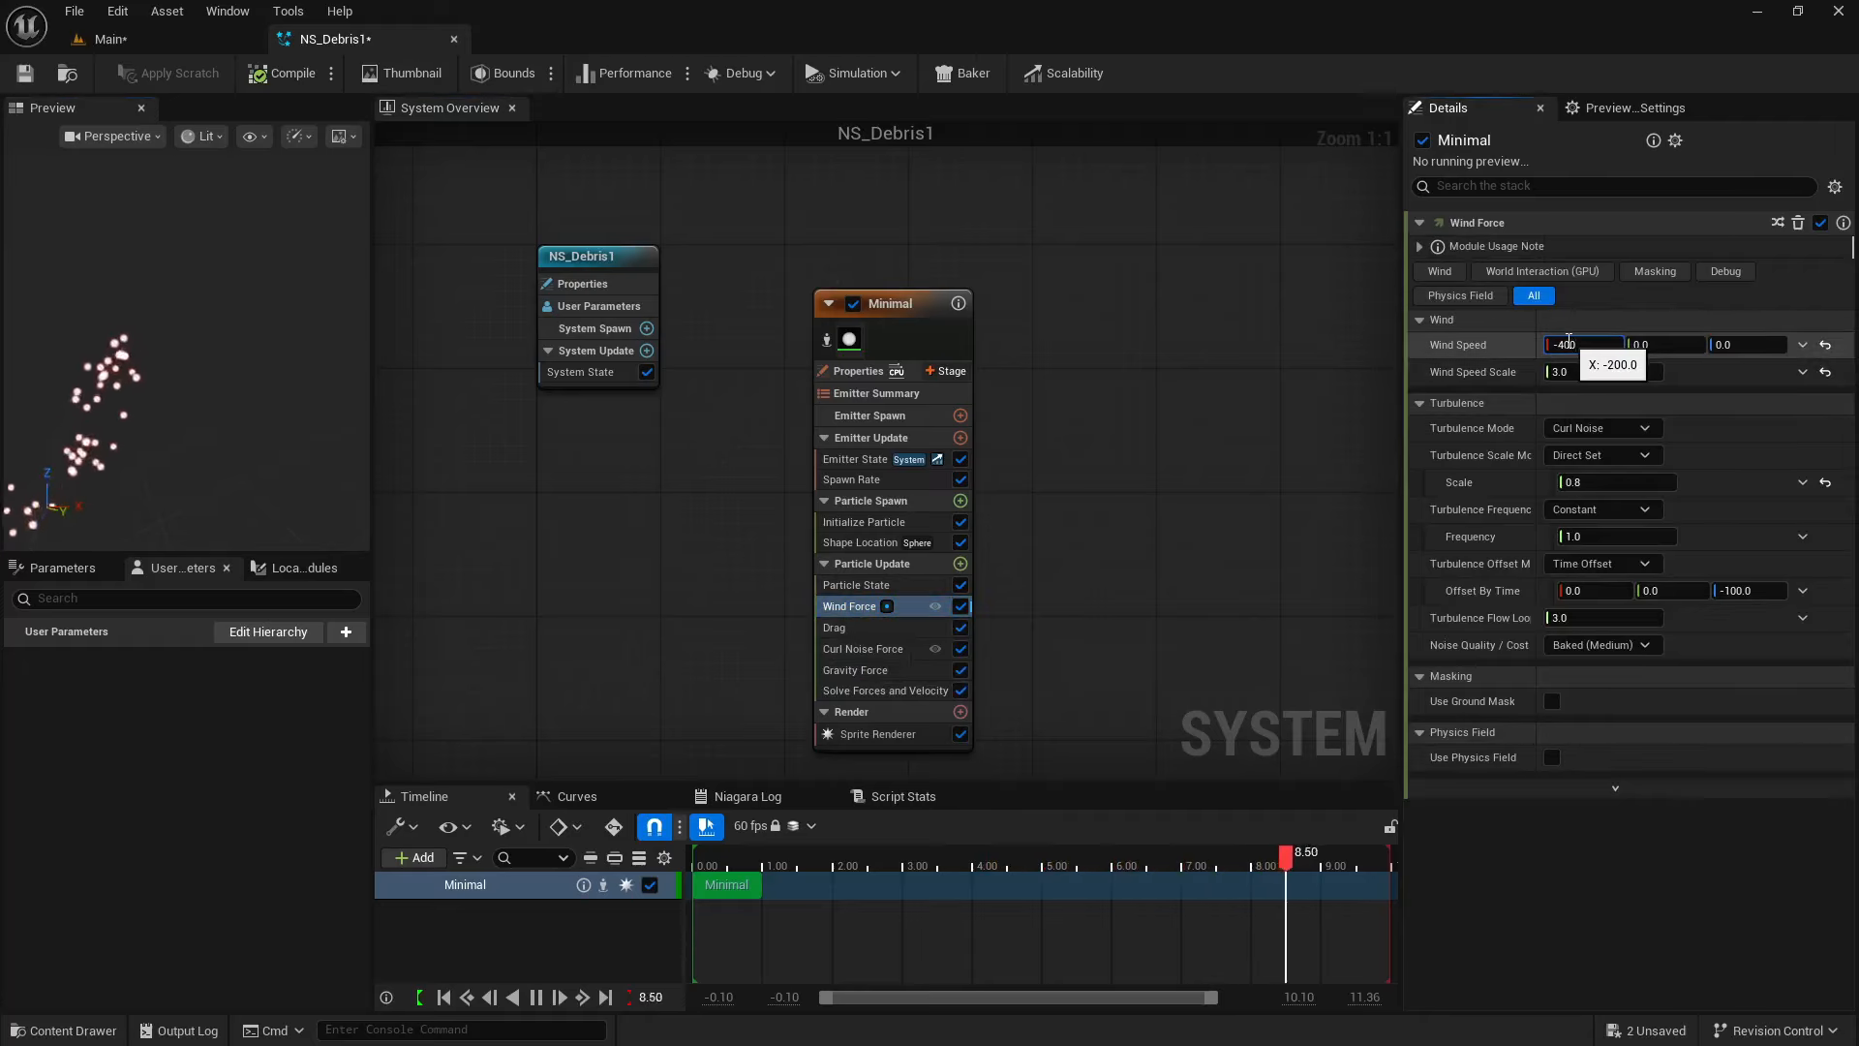
{"action": "type", "text": "-400"}
{"action": "key", "text": "Return"}
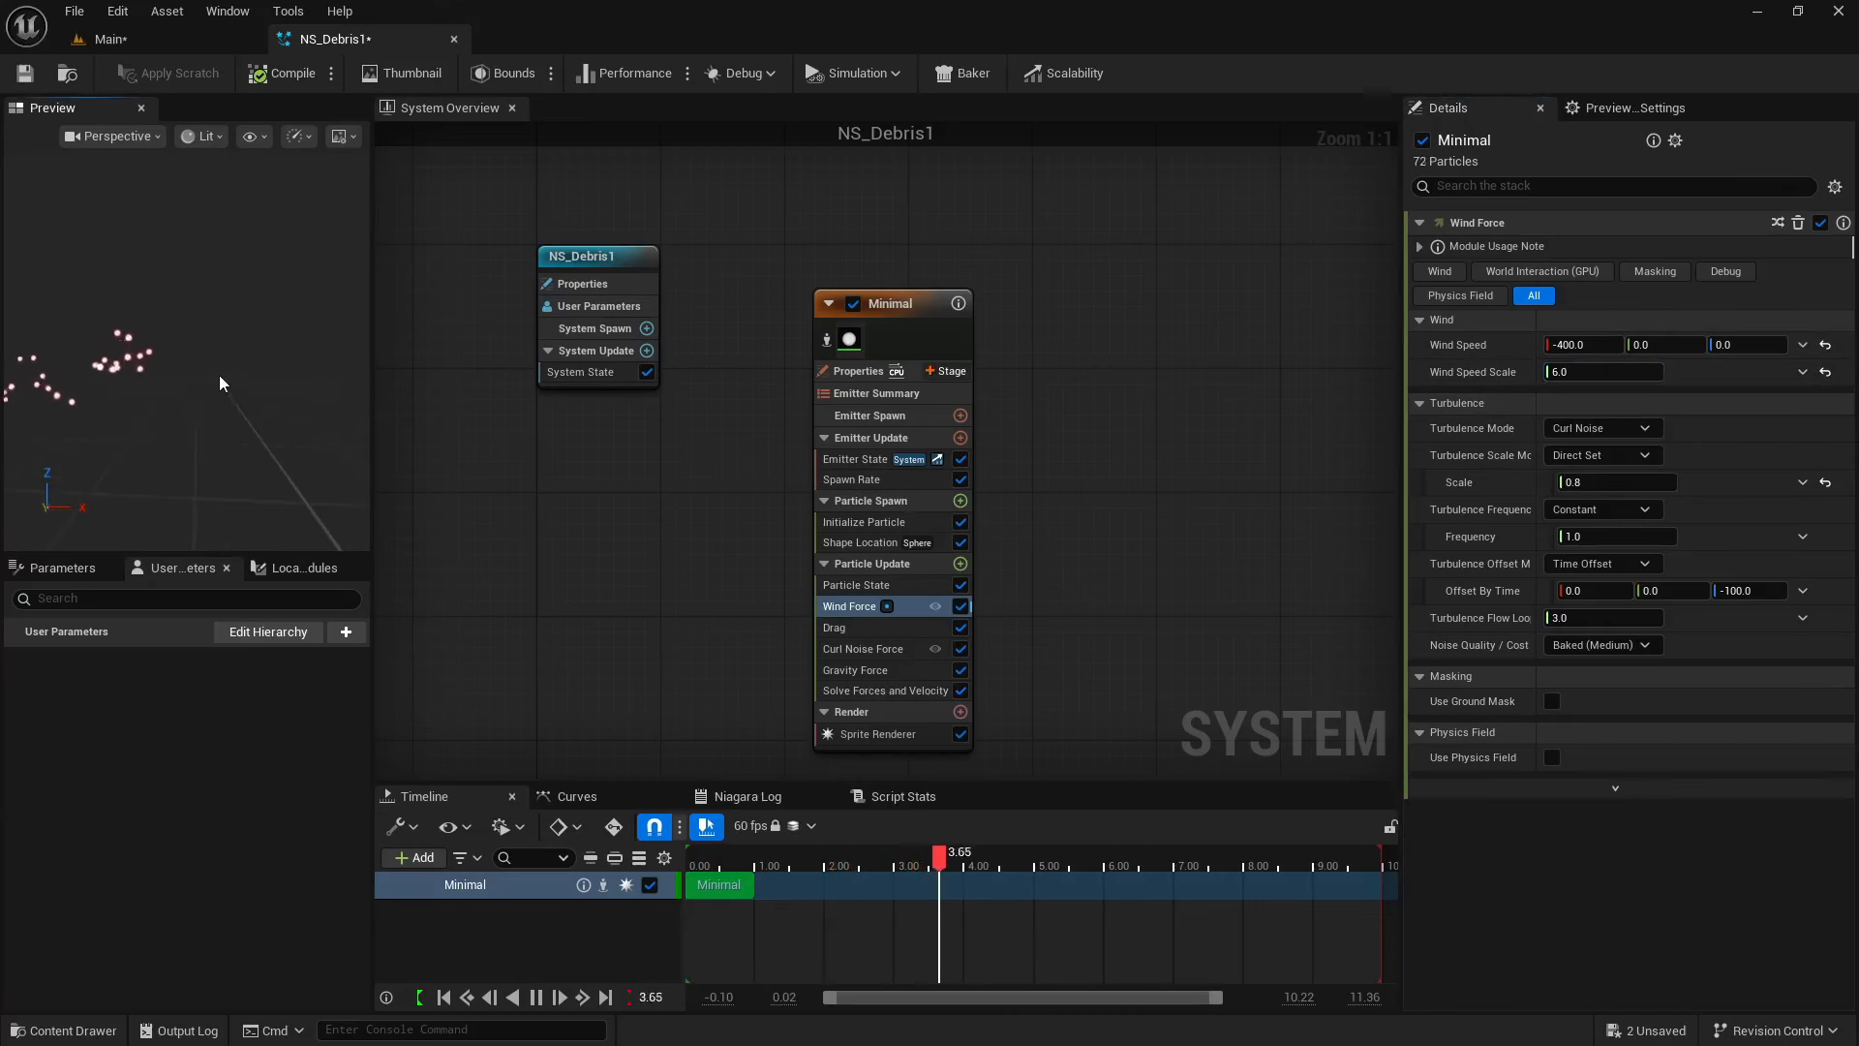
{"action": "left_click", "coordinate": [120, 40]}
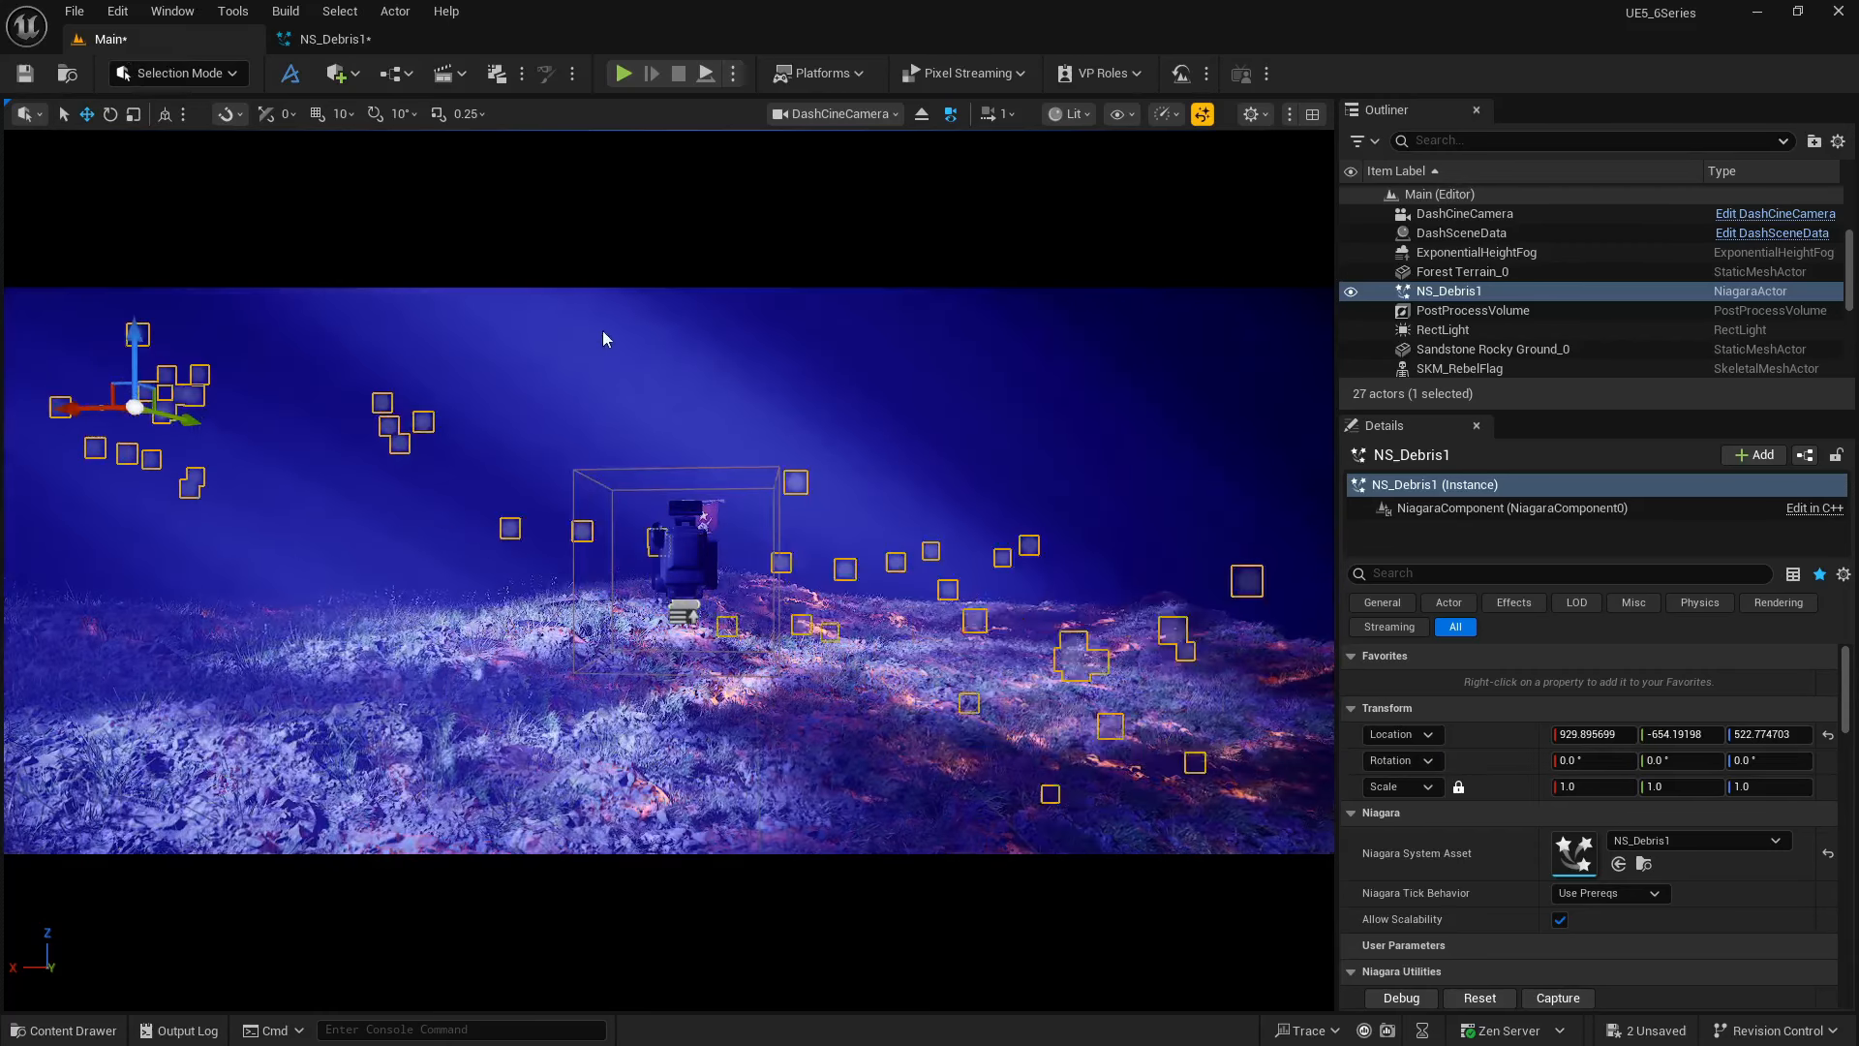
{"action": "left_click", "coordinate": [628, 365]}
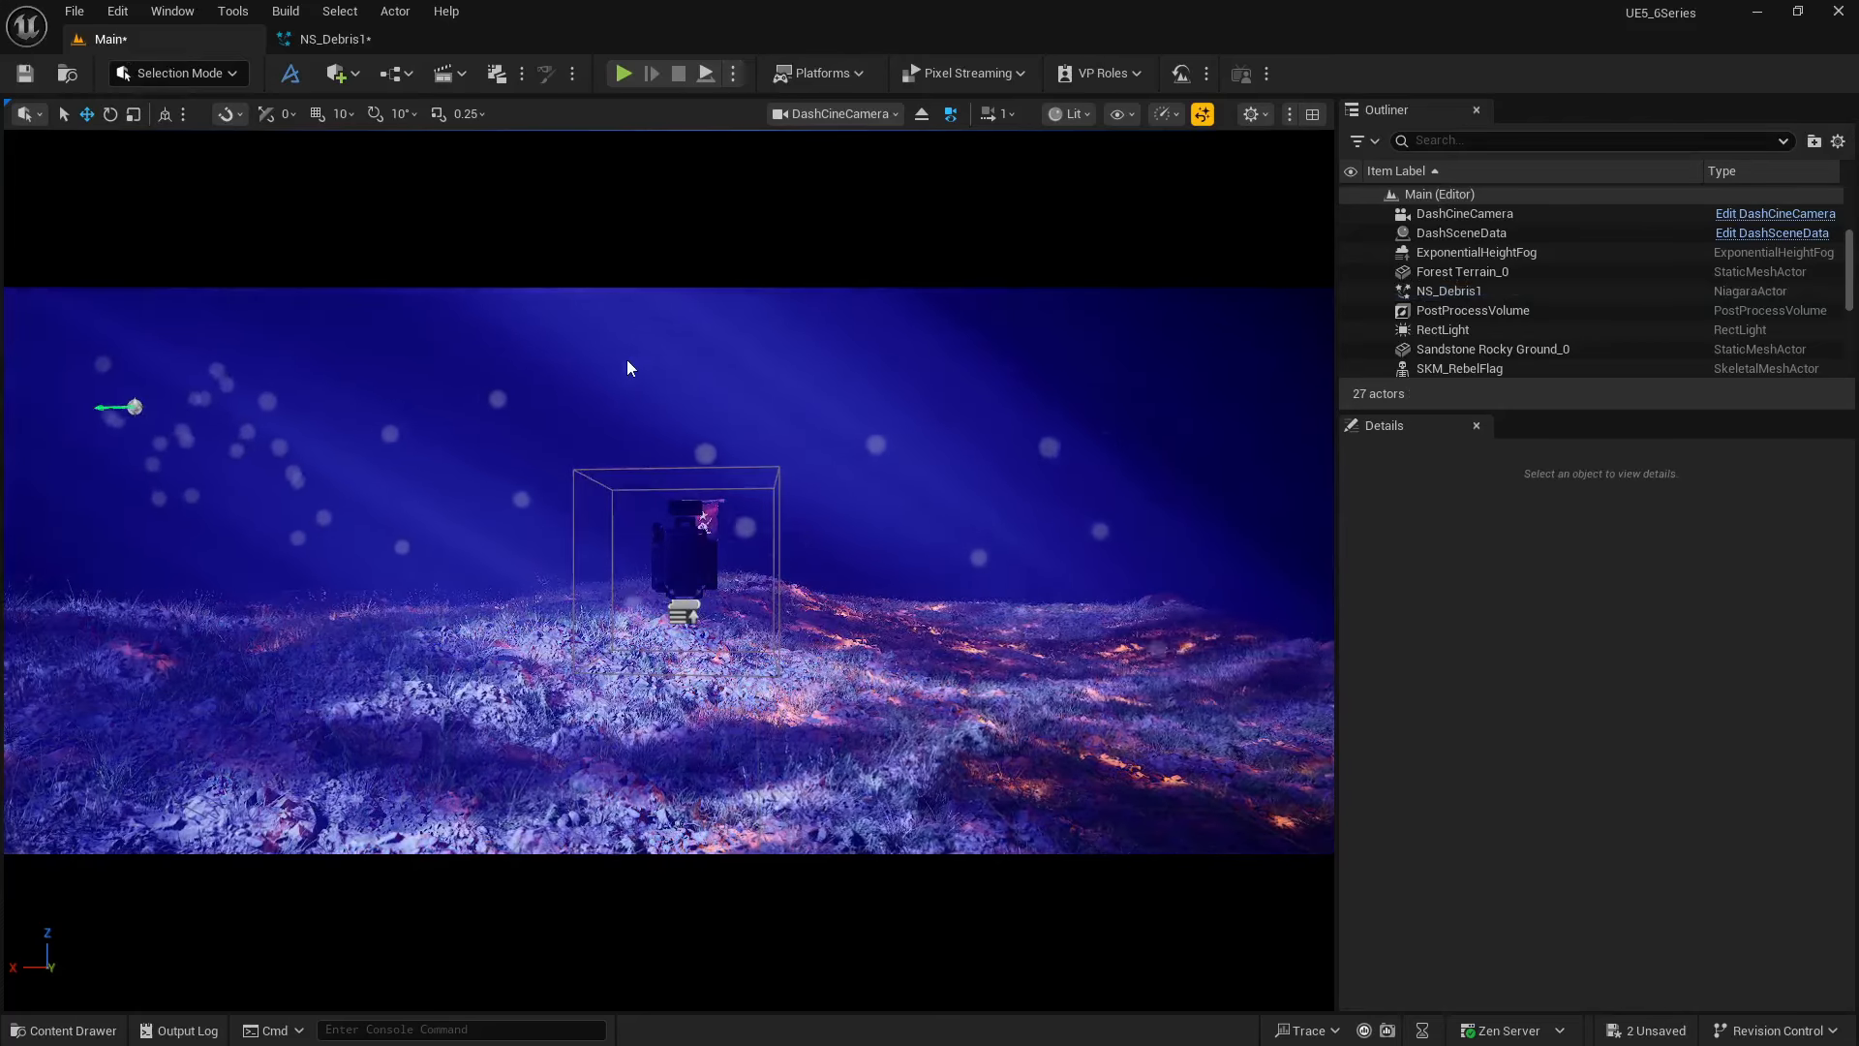
- Add a Collision module to the Particle Update group of NS_Debris1's Minimal emitter and save the system
{"action": "left_click", "coordinate": [305, 47]}
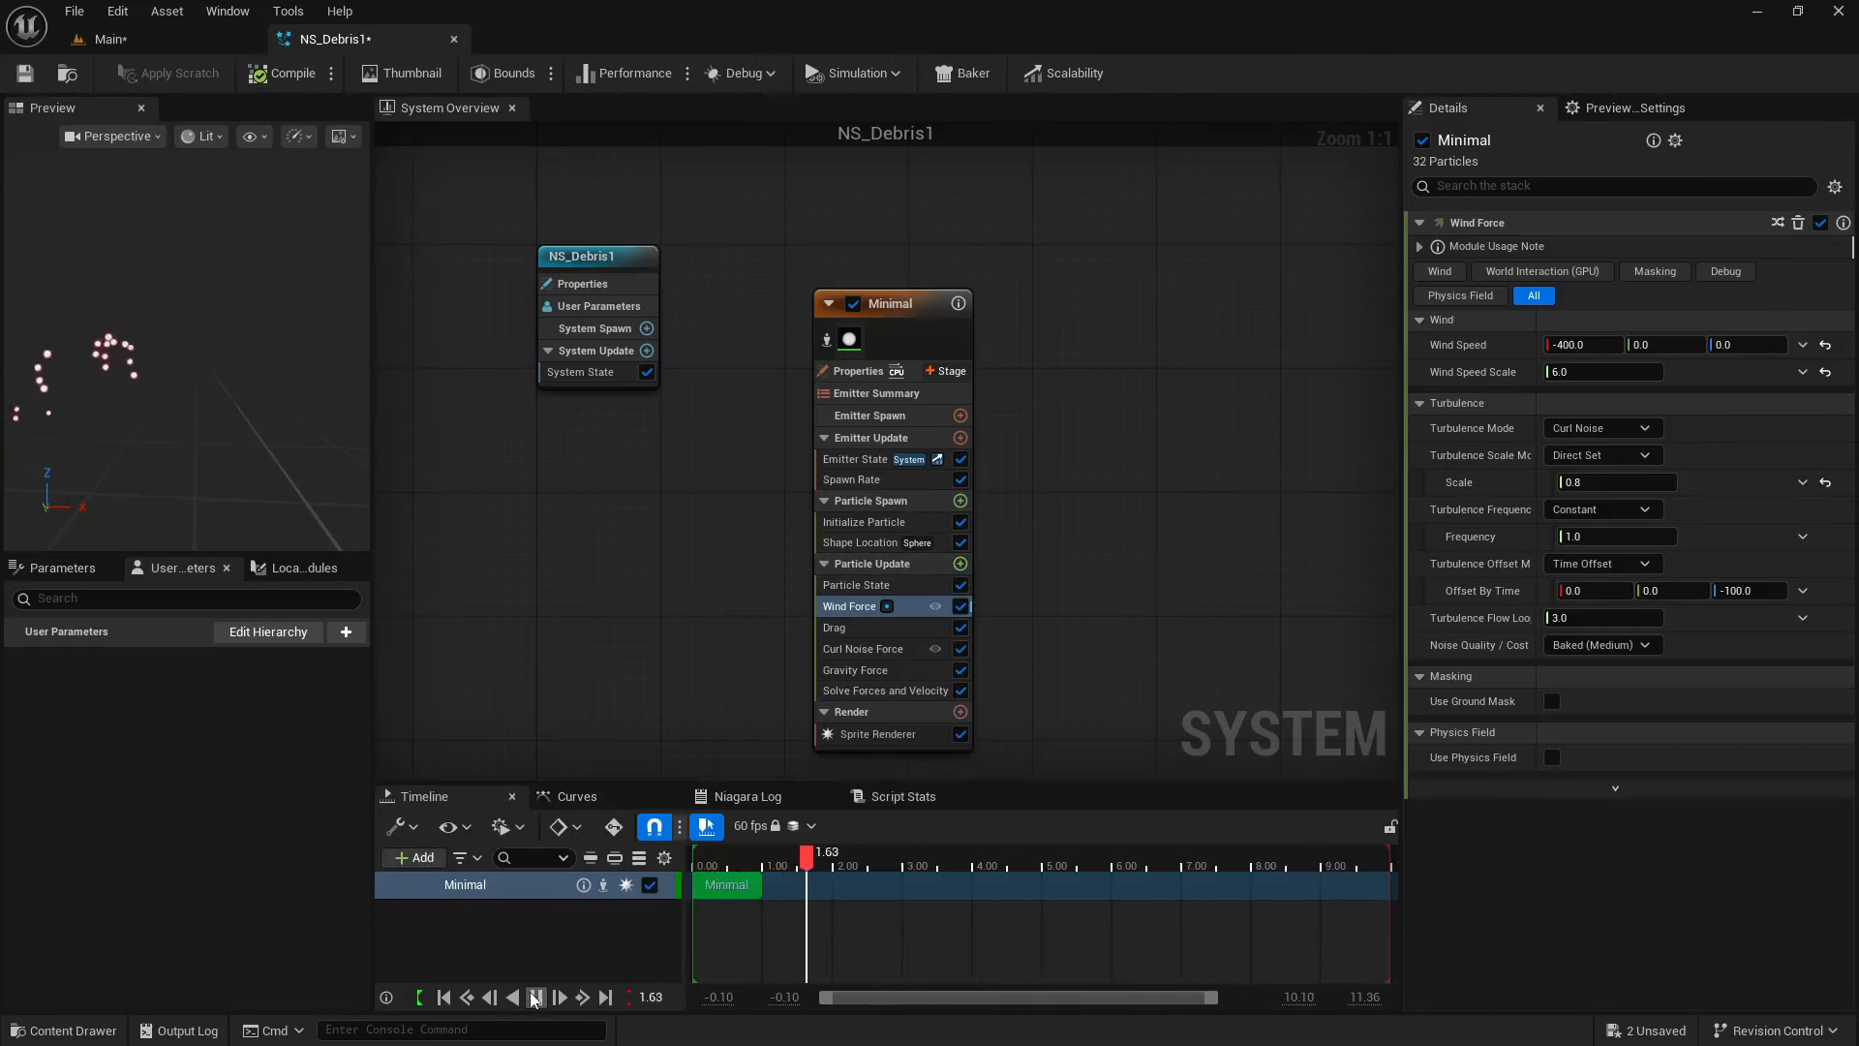
{"action": "left_click", "coordinate": [961, 564]}
{"action": "type", "text": "coll"}
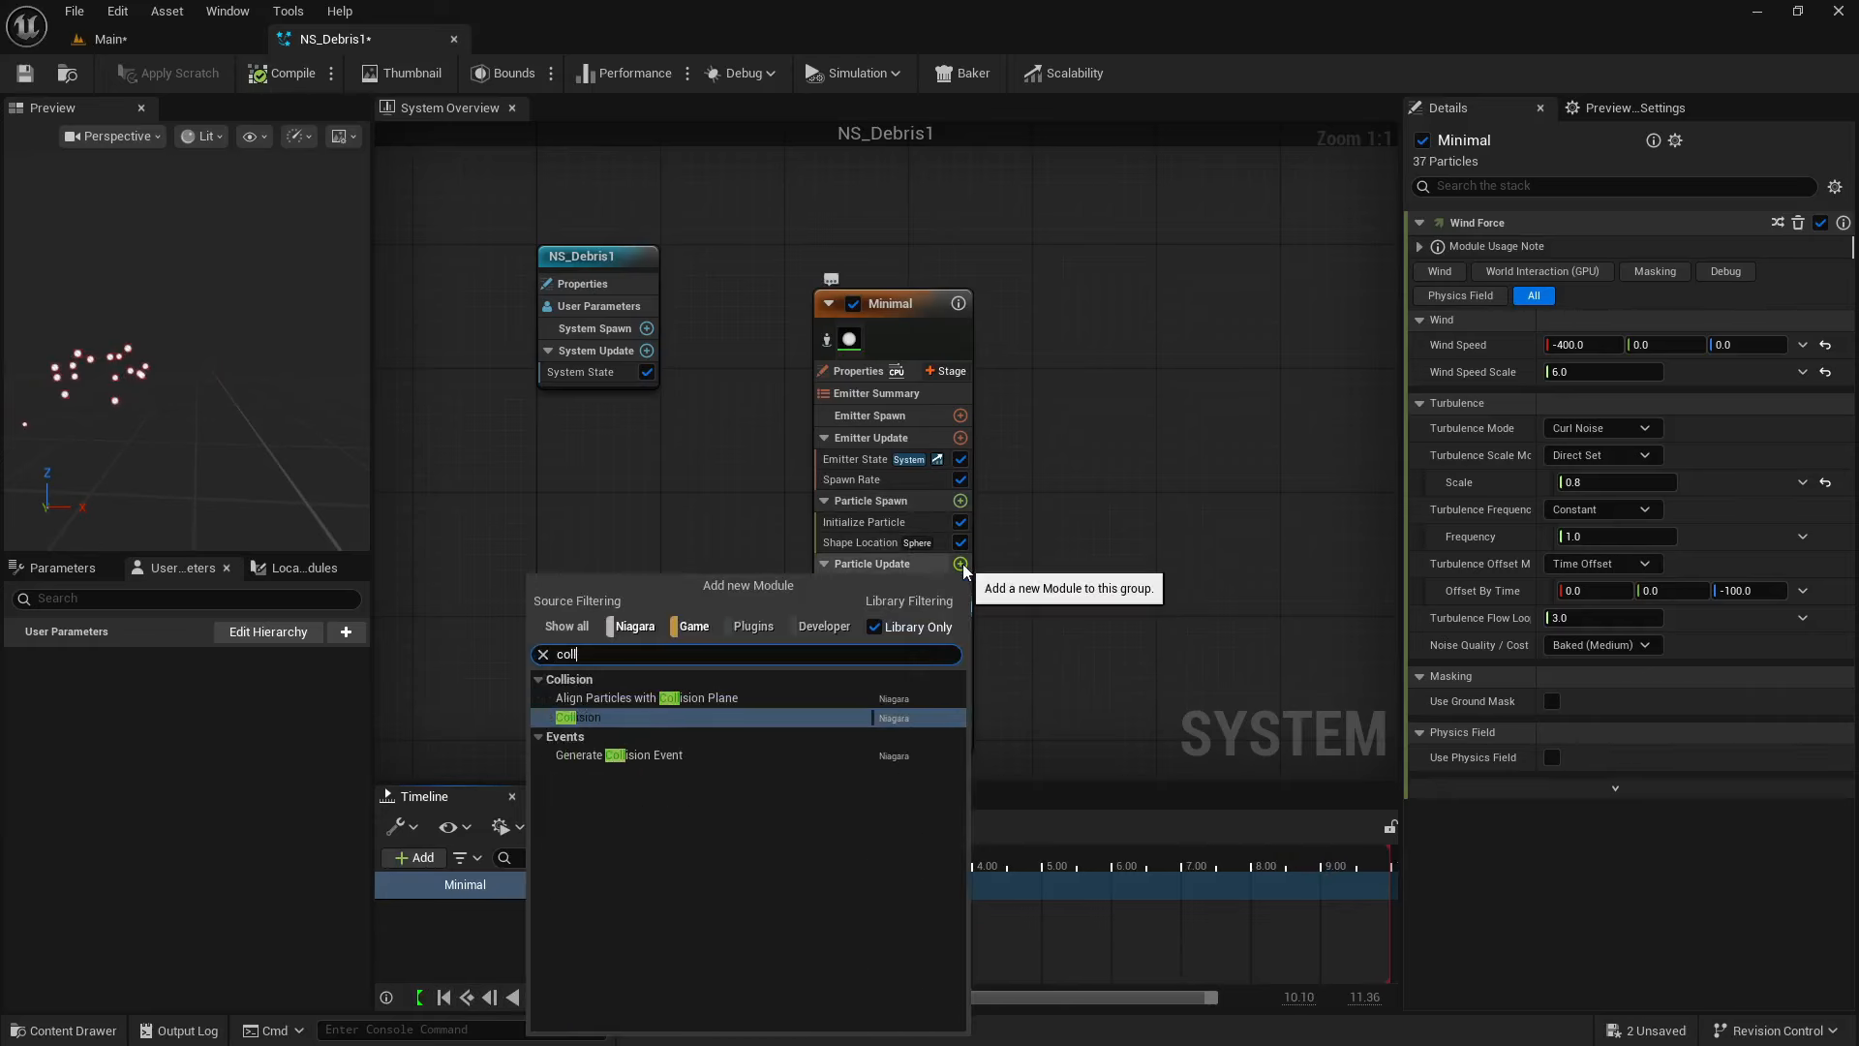
{"action": "left_click", "coordinate": [682, 717]}
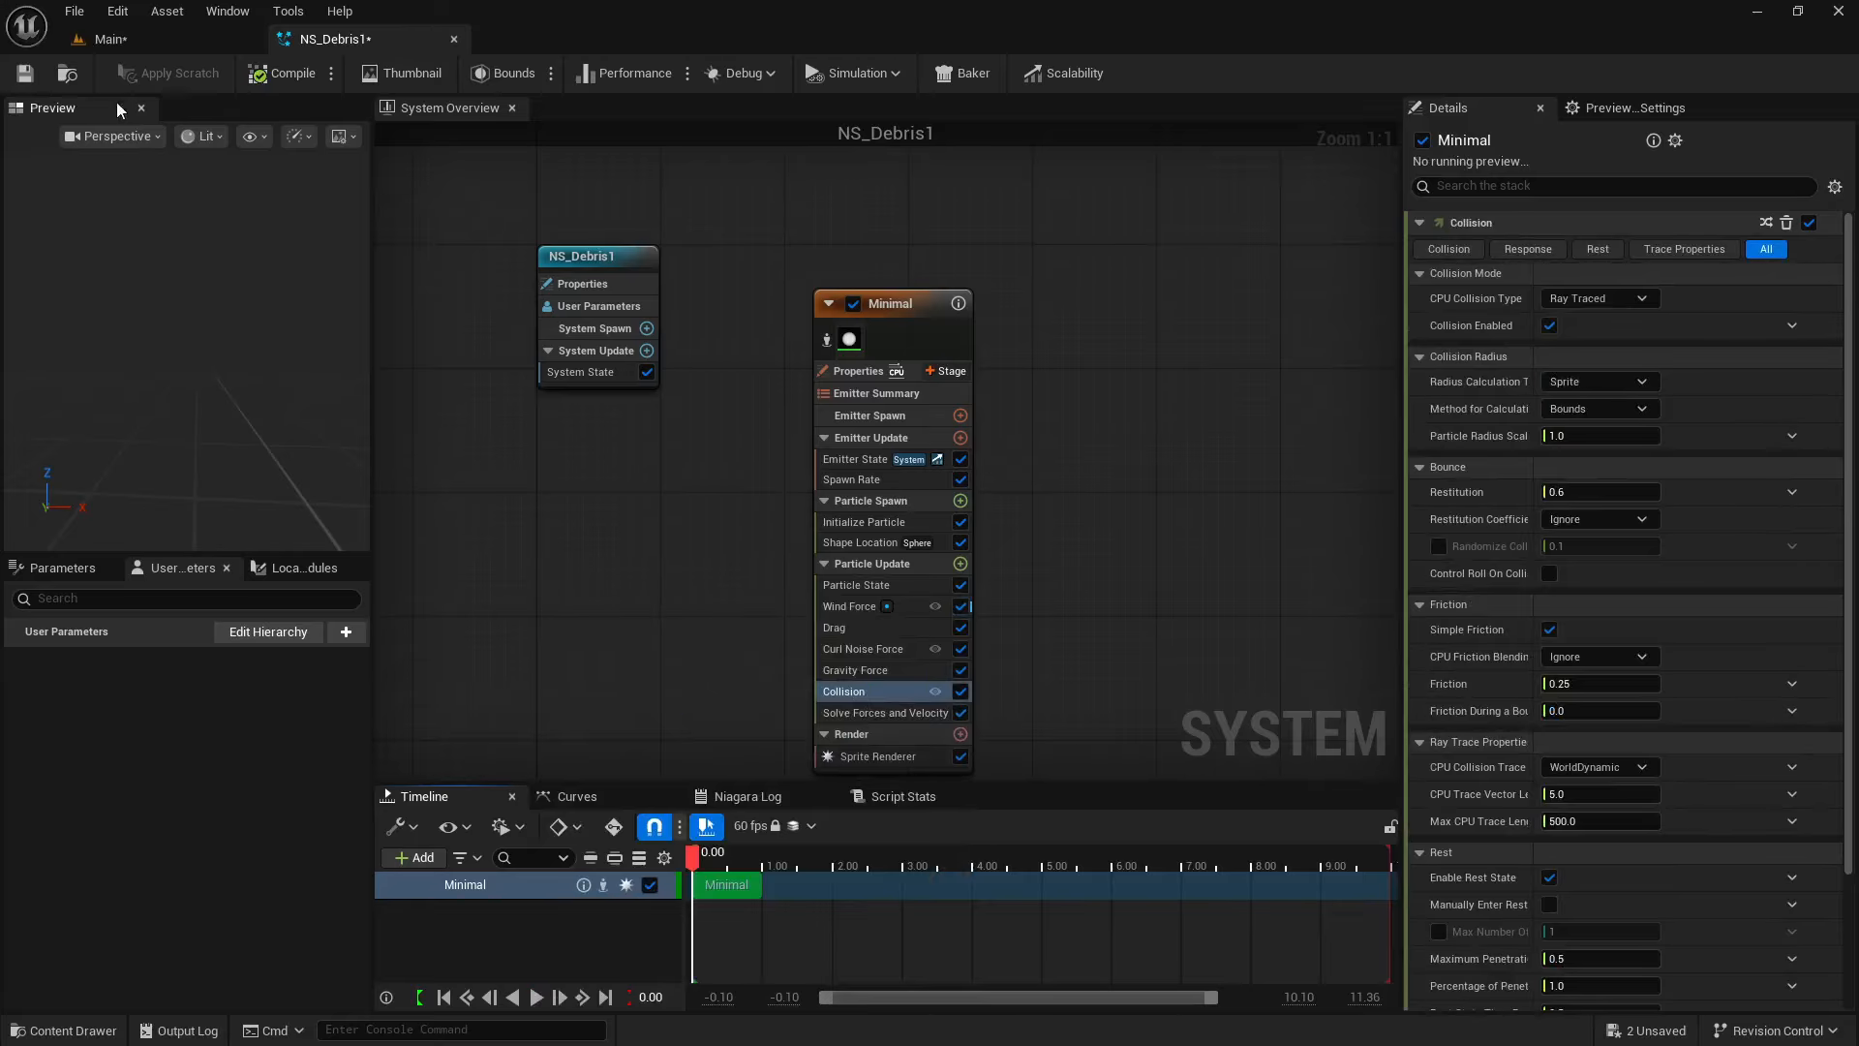
{"action": "left_click", "coordinate": [100, 38]}
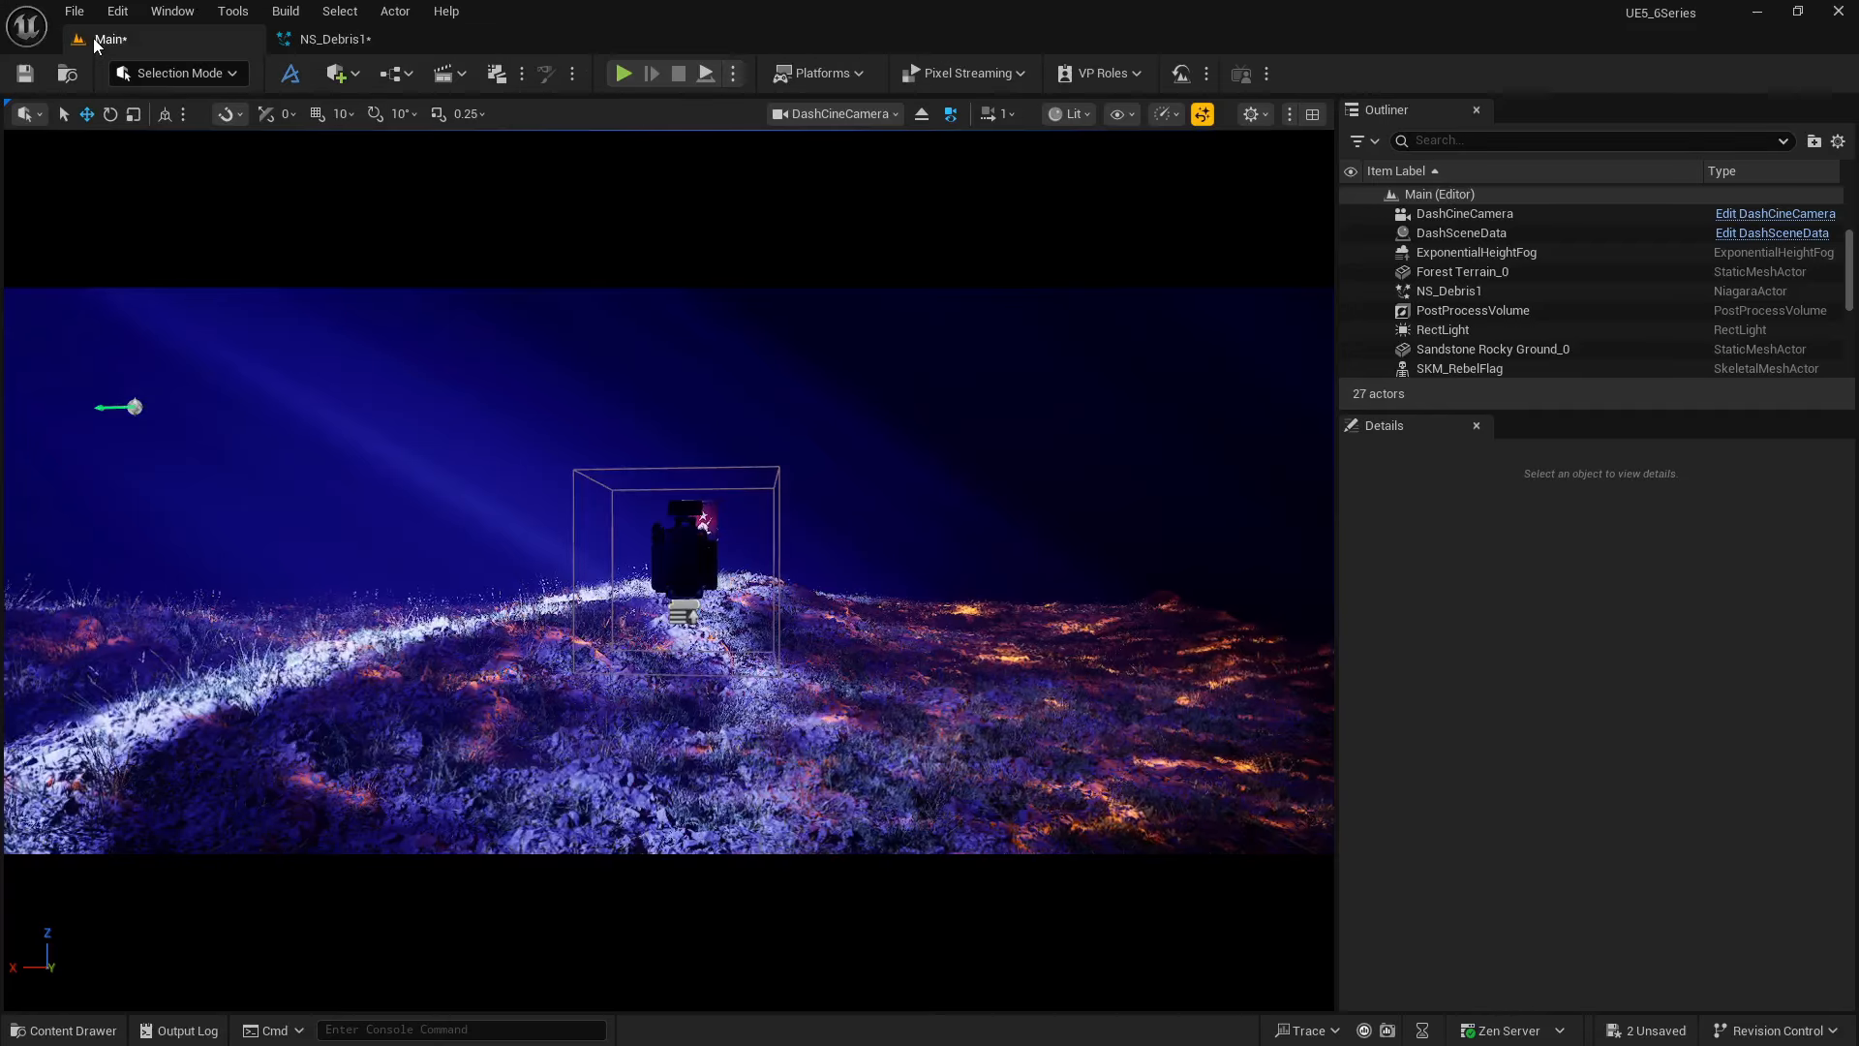
{"action": "left_click", "coordinate": [329, 39]}
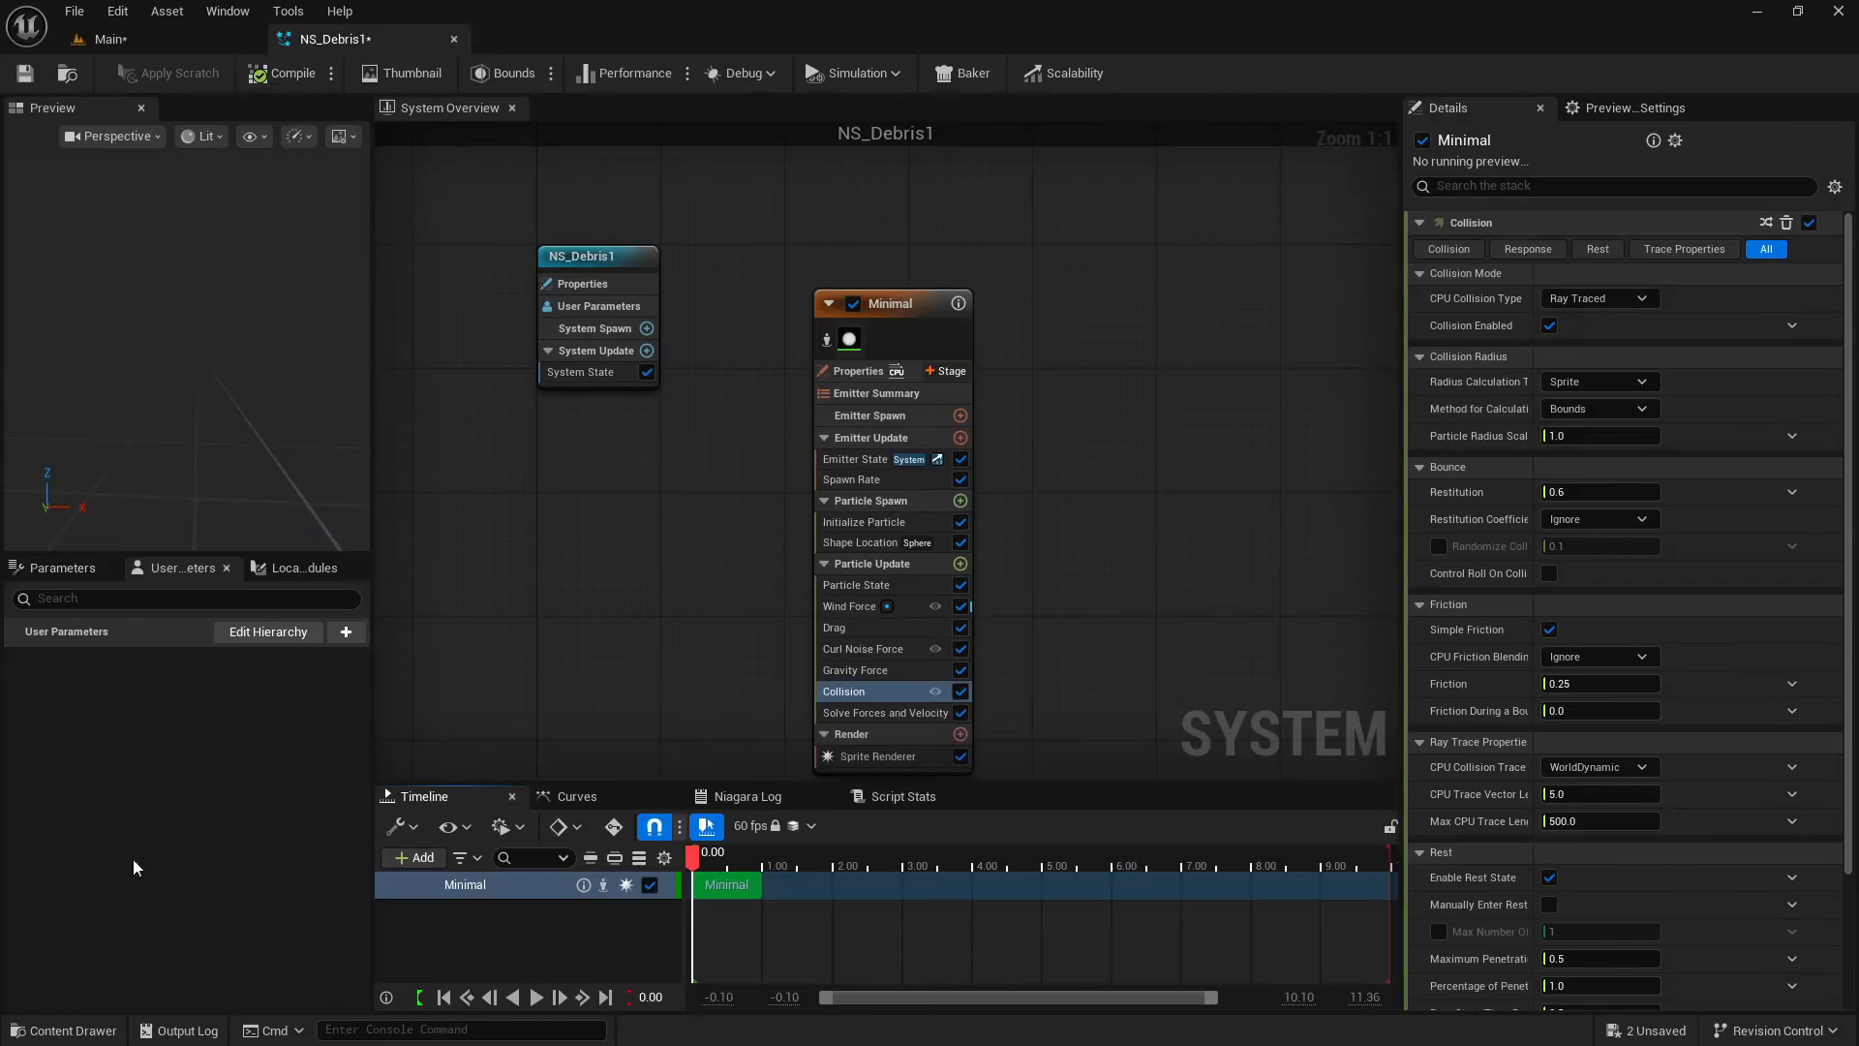
{"action": "left_click", "coordinate": [29, 76]}
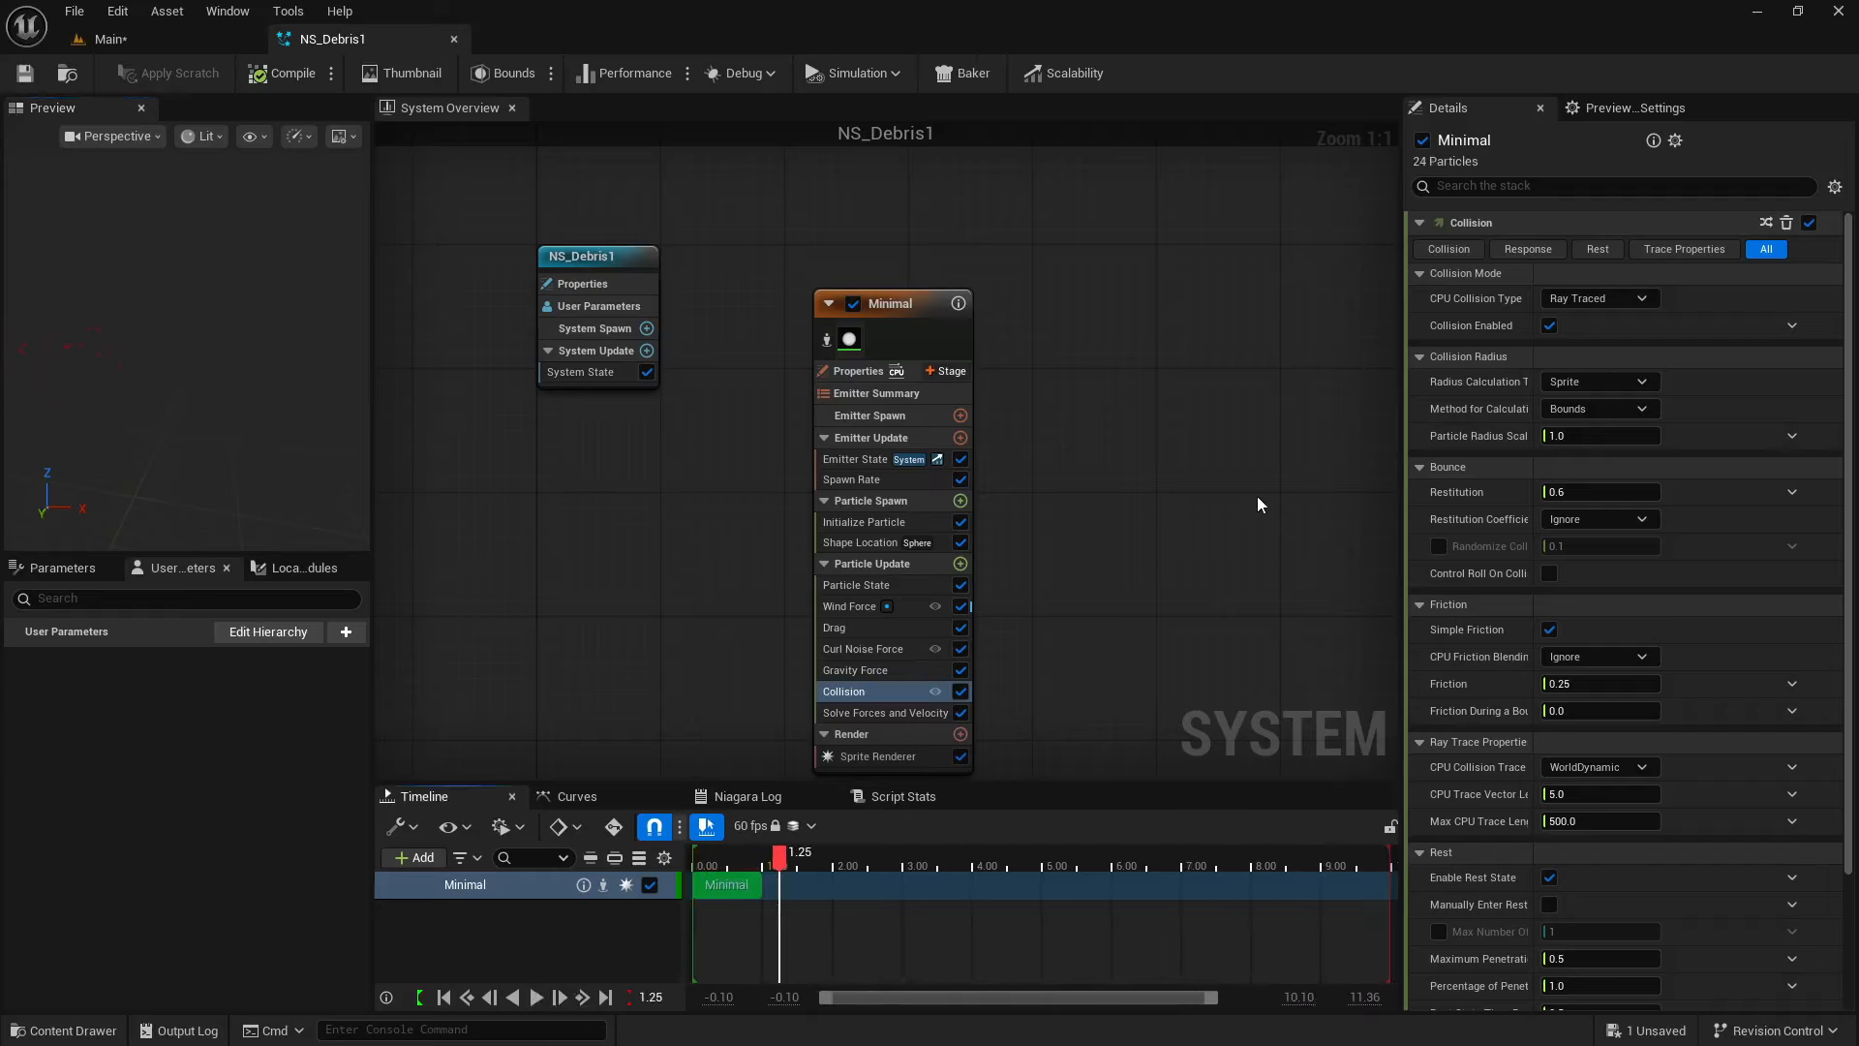
- Set Sprite Size Mode to Random Uniform with sizes from 10 to 20 in Initialize Particle, and view the result in the Main level
{"action": "left_click", "coordinate": [881, 524]}
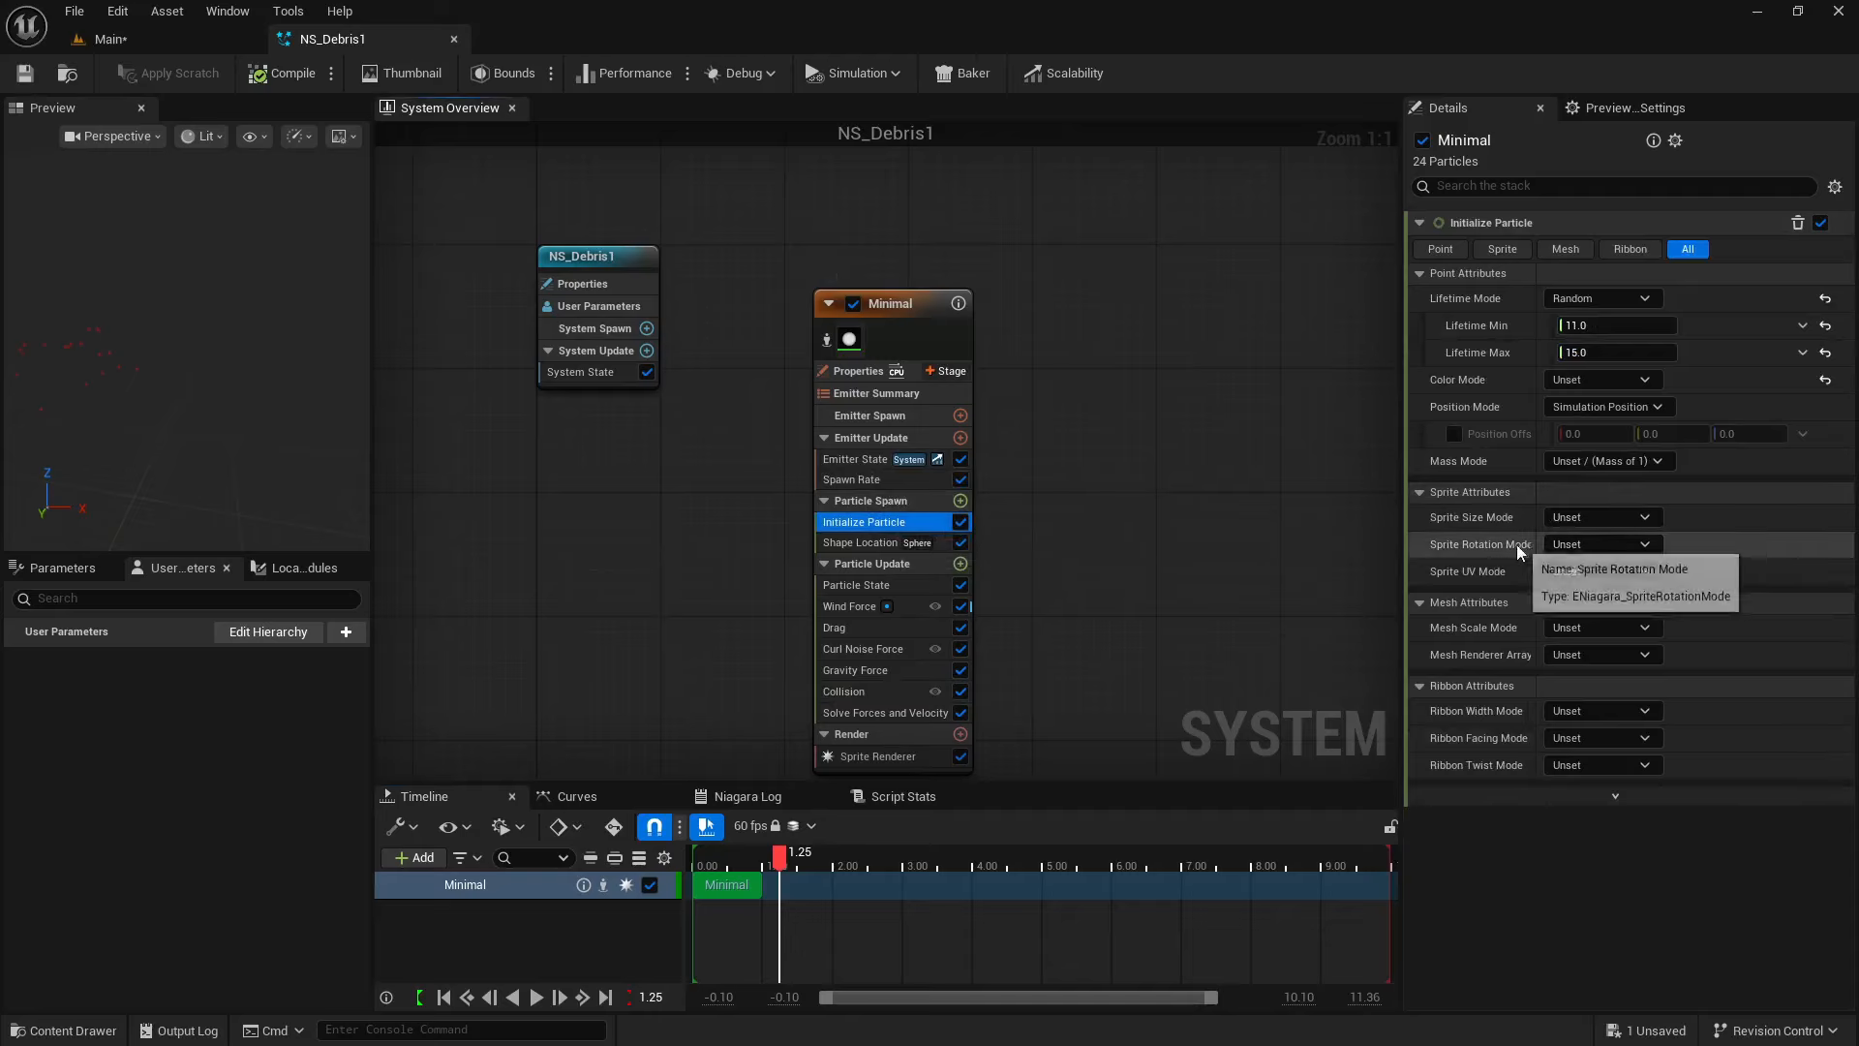
{"action": "left_click", "coordinate": [1646, 519]}
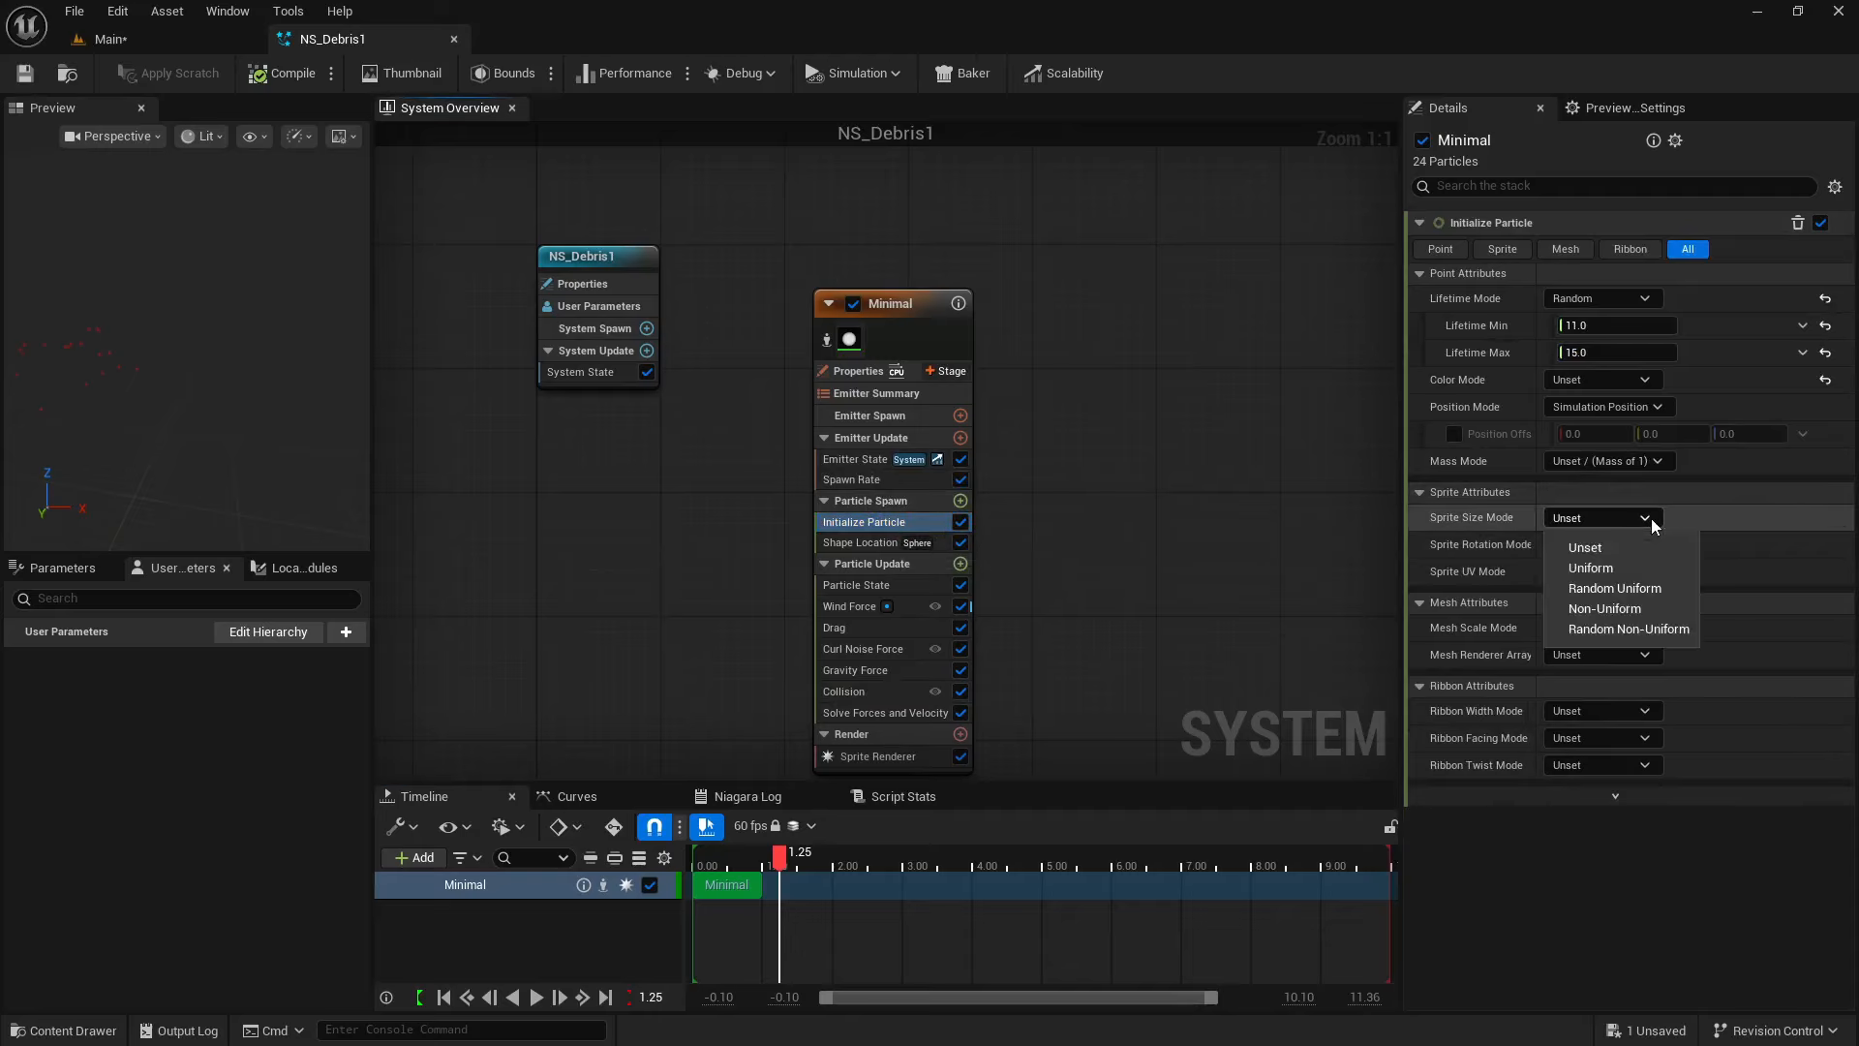
{"action": "left_click", "coordinate": [1629, 589]}
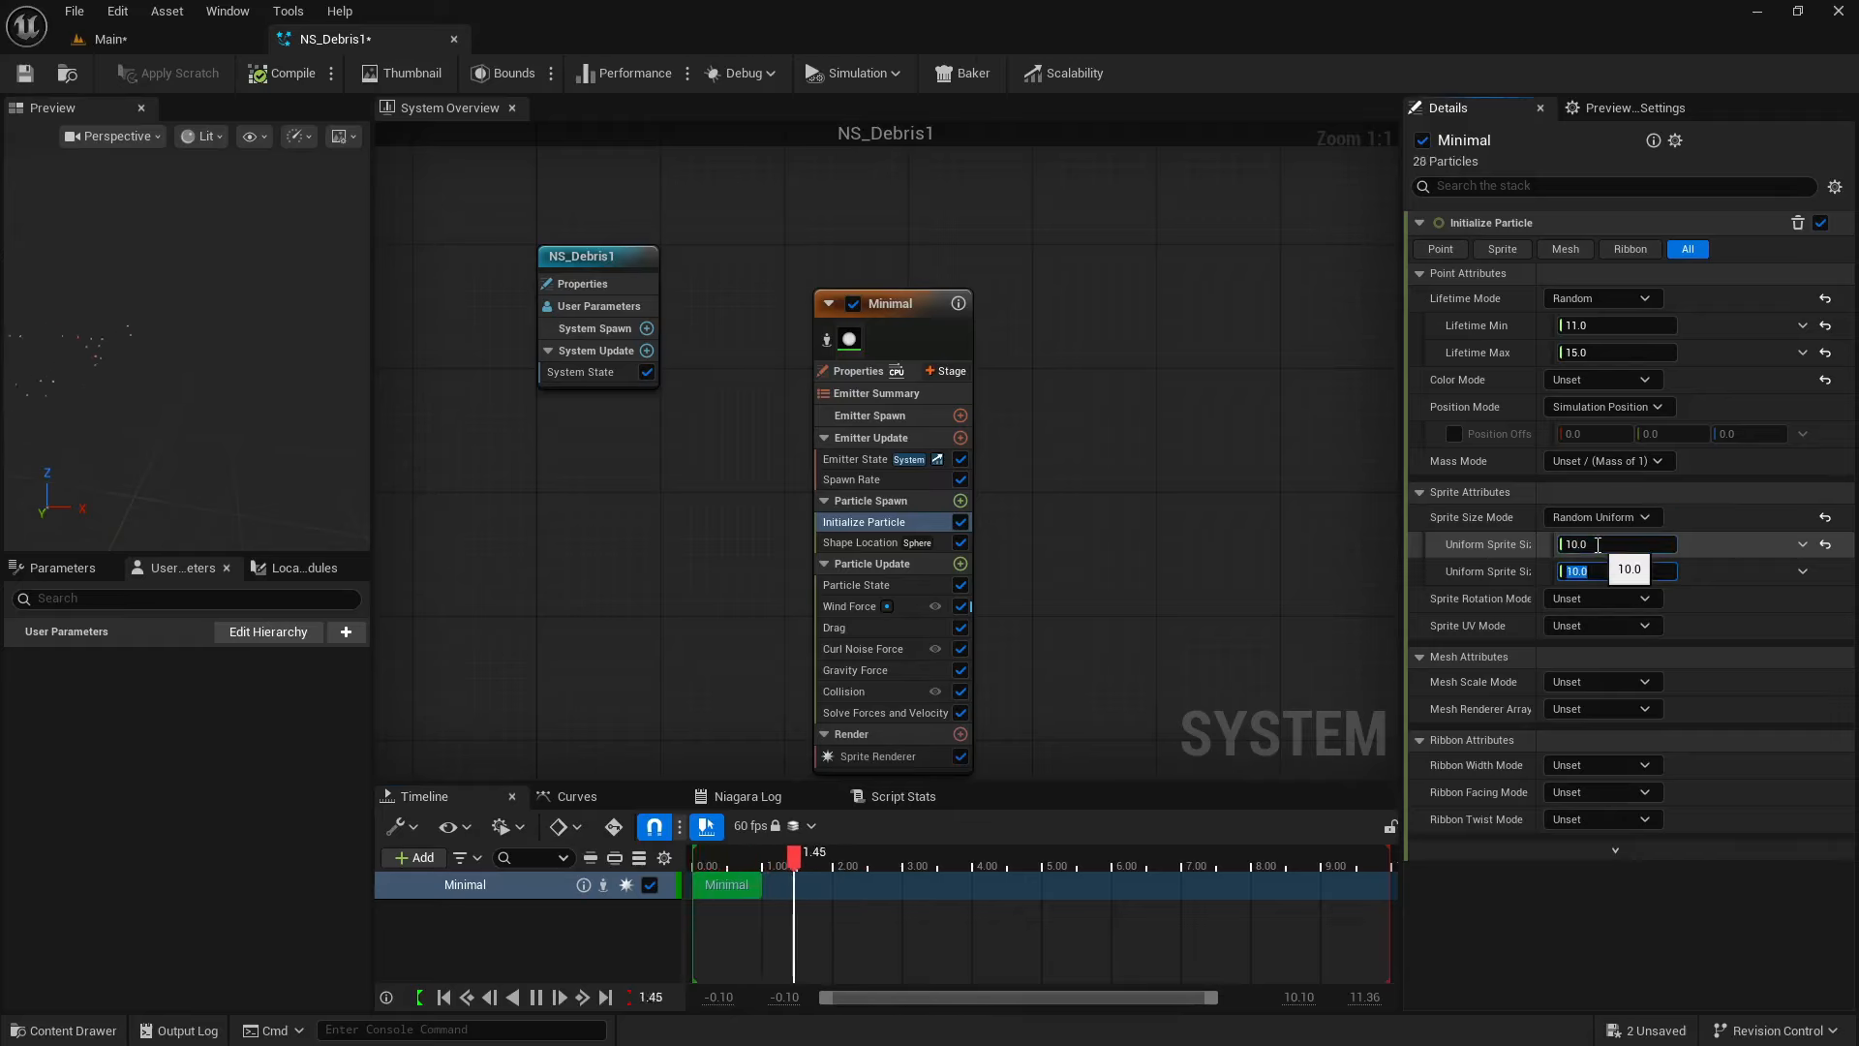
{"action": "key", "text": "Tab"}
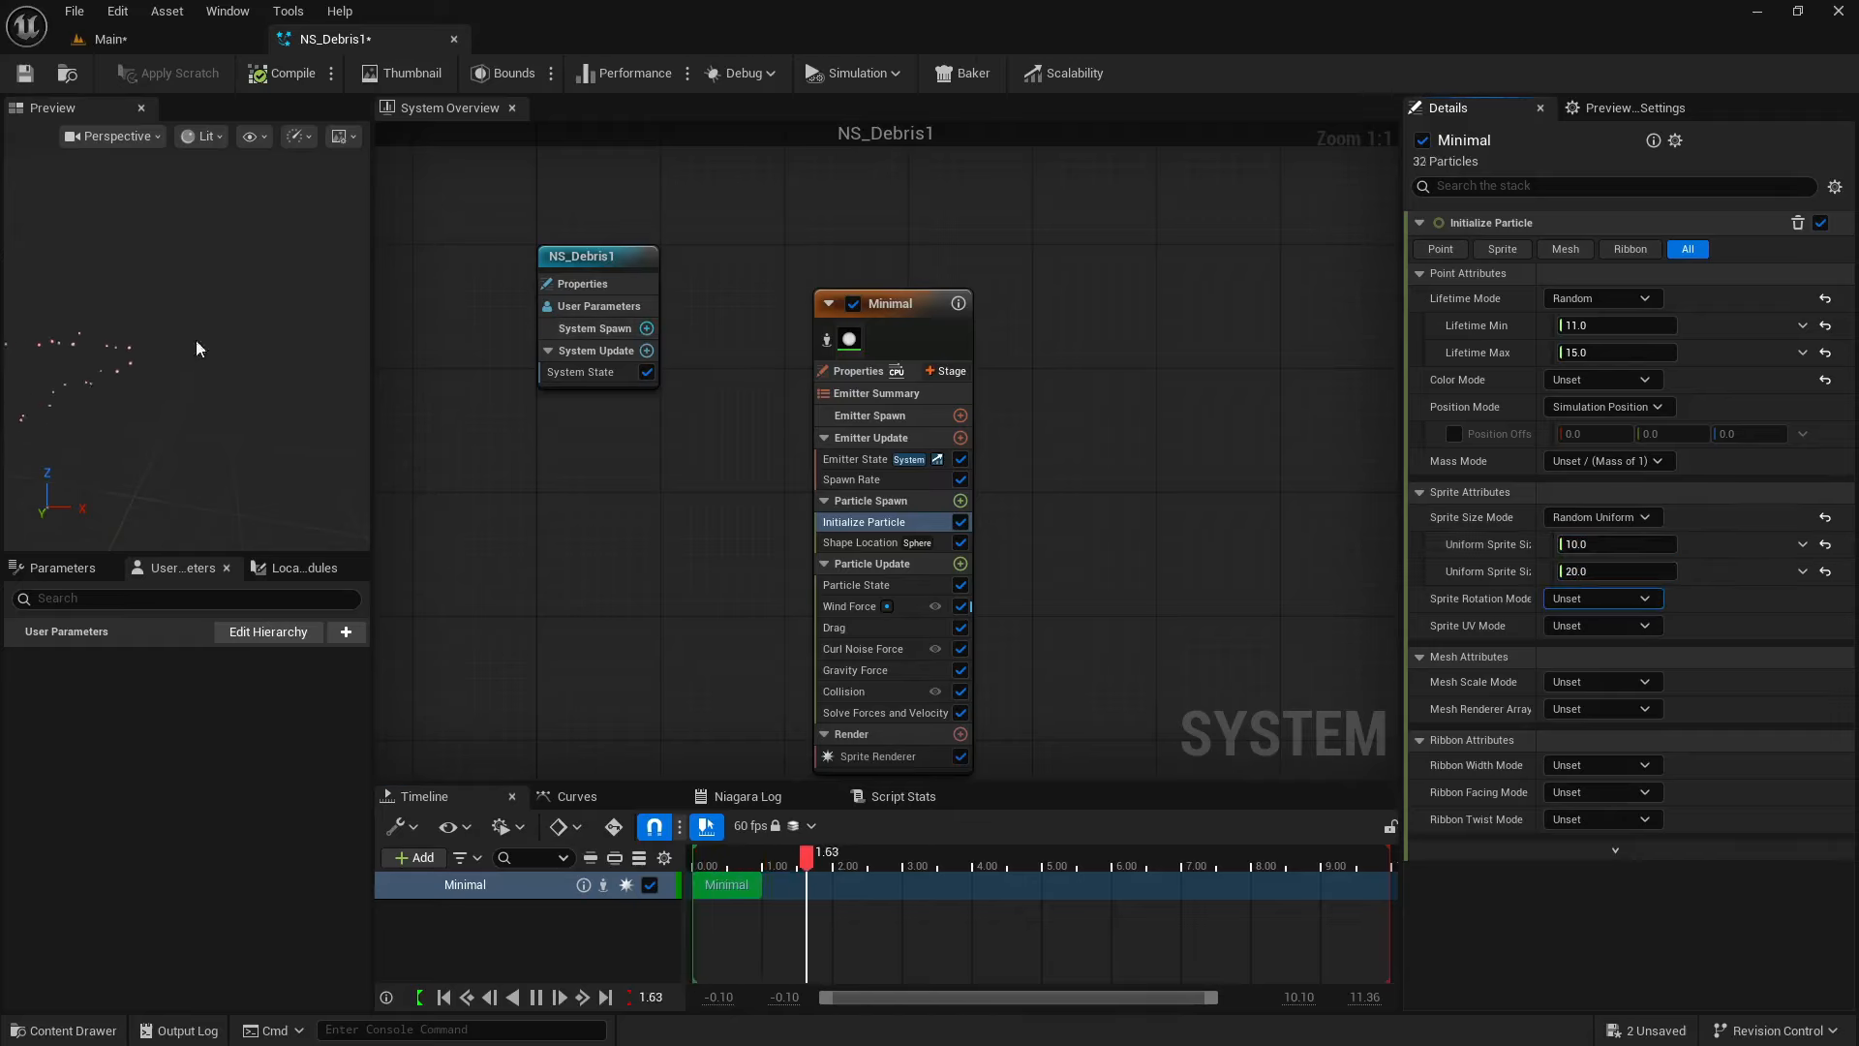
{"action": "left_click", "coordinate": [100, 39]}
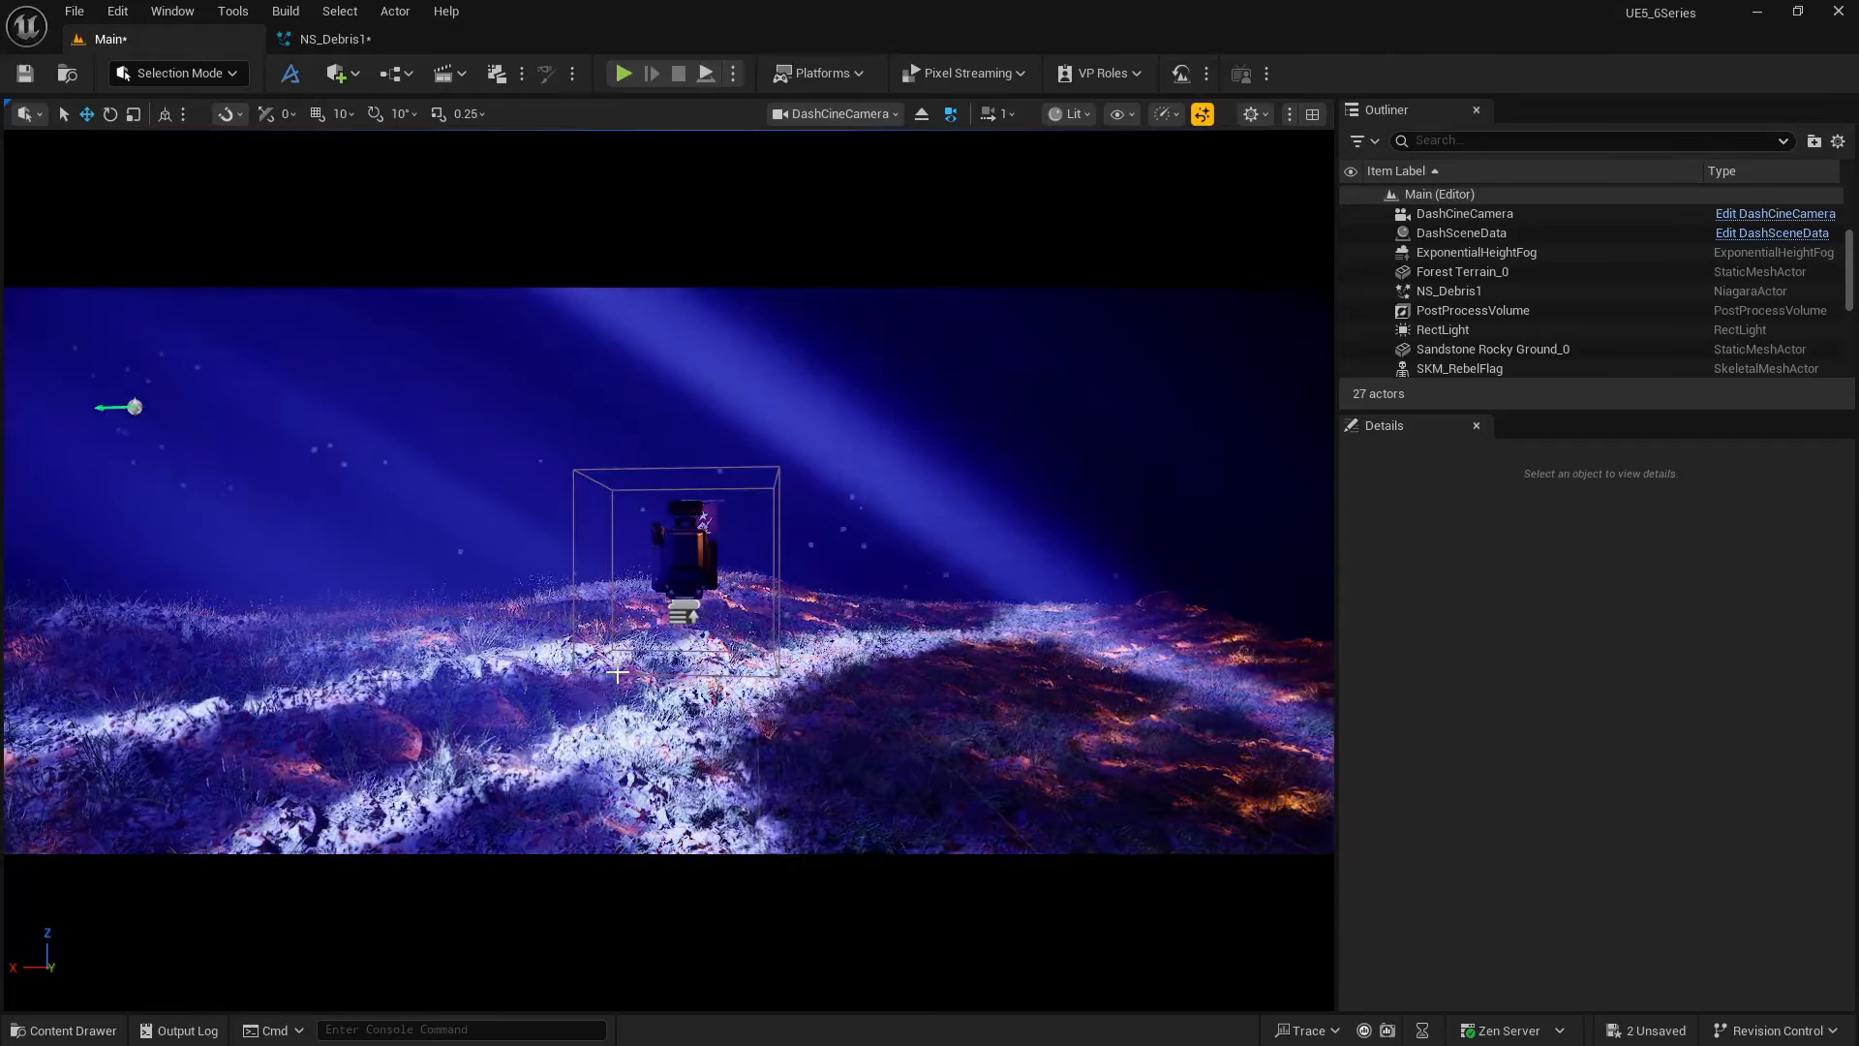
- Set the Wind Speed Scale of NS_Debris1's Wind Force module to 8
{"action": "left_click", "coordinate": [347, 38]}
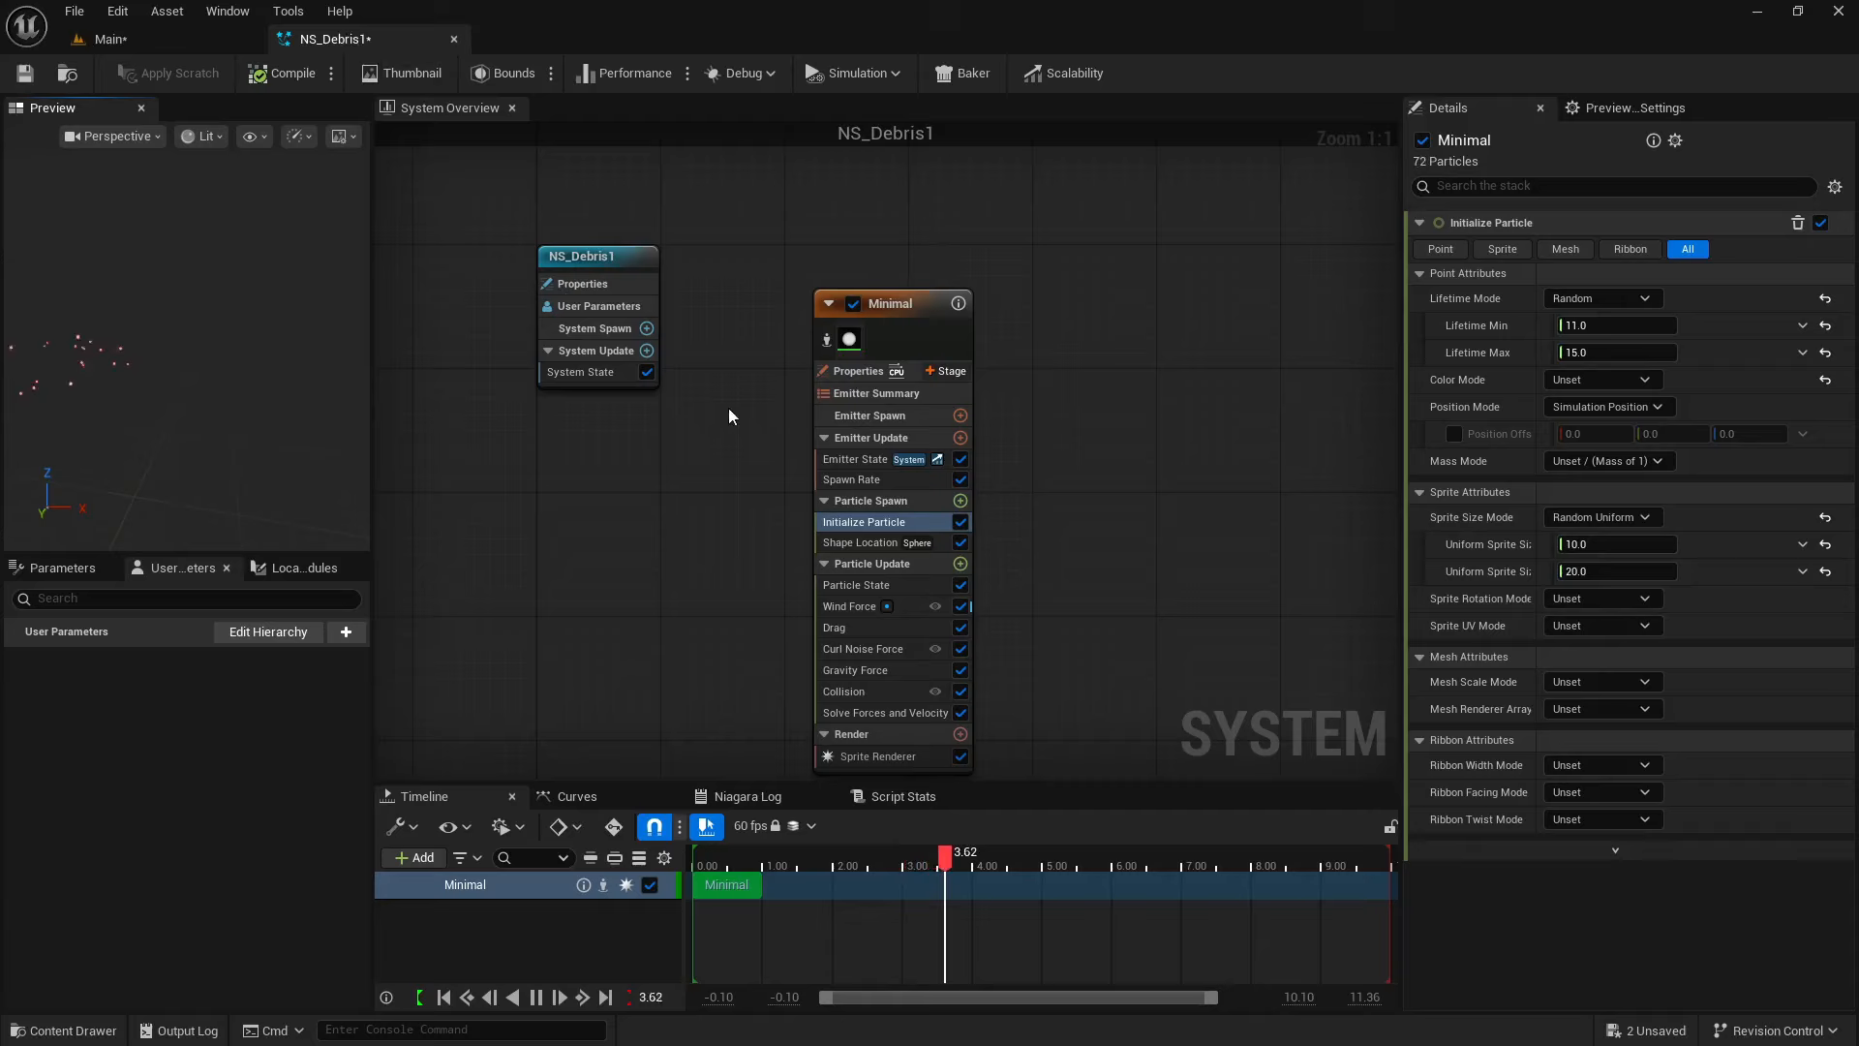
{"action": "left_click", "coordinate": [900, 670]}
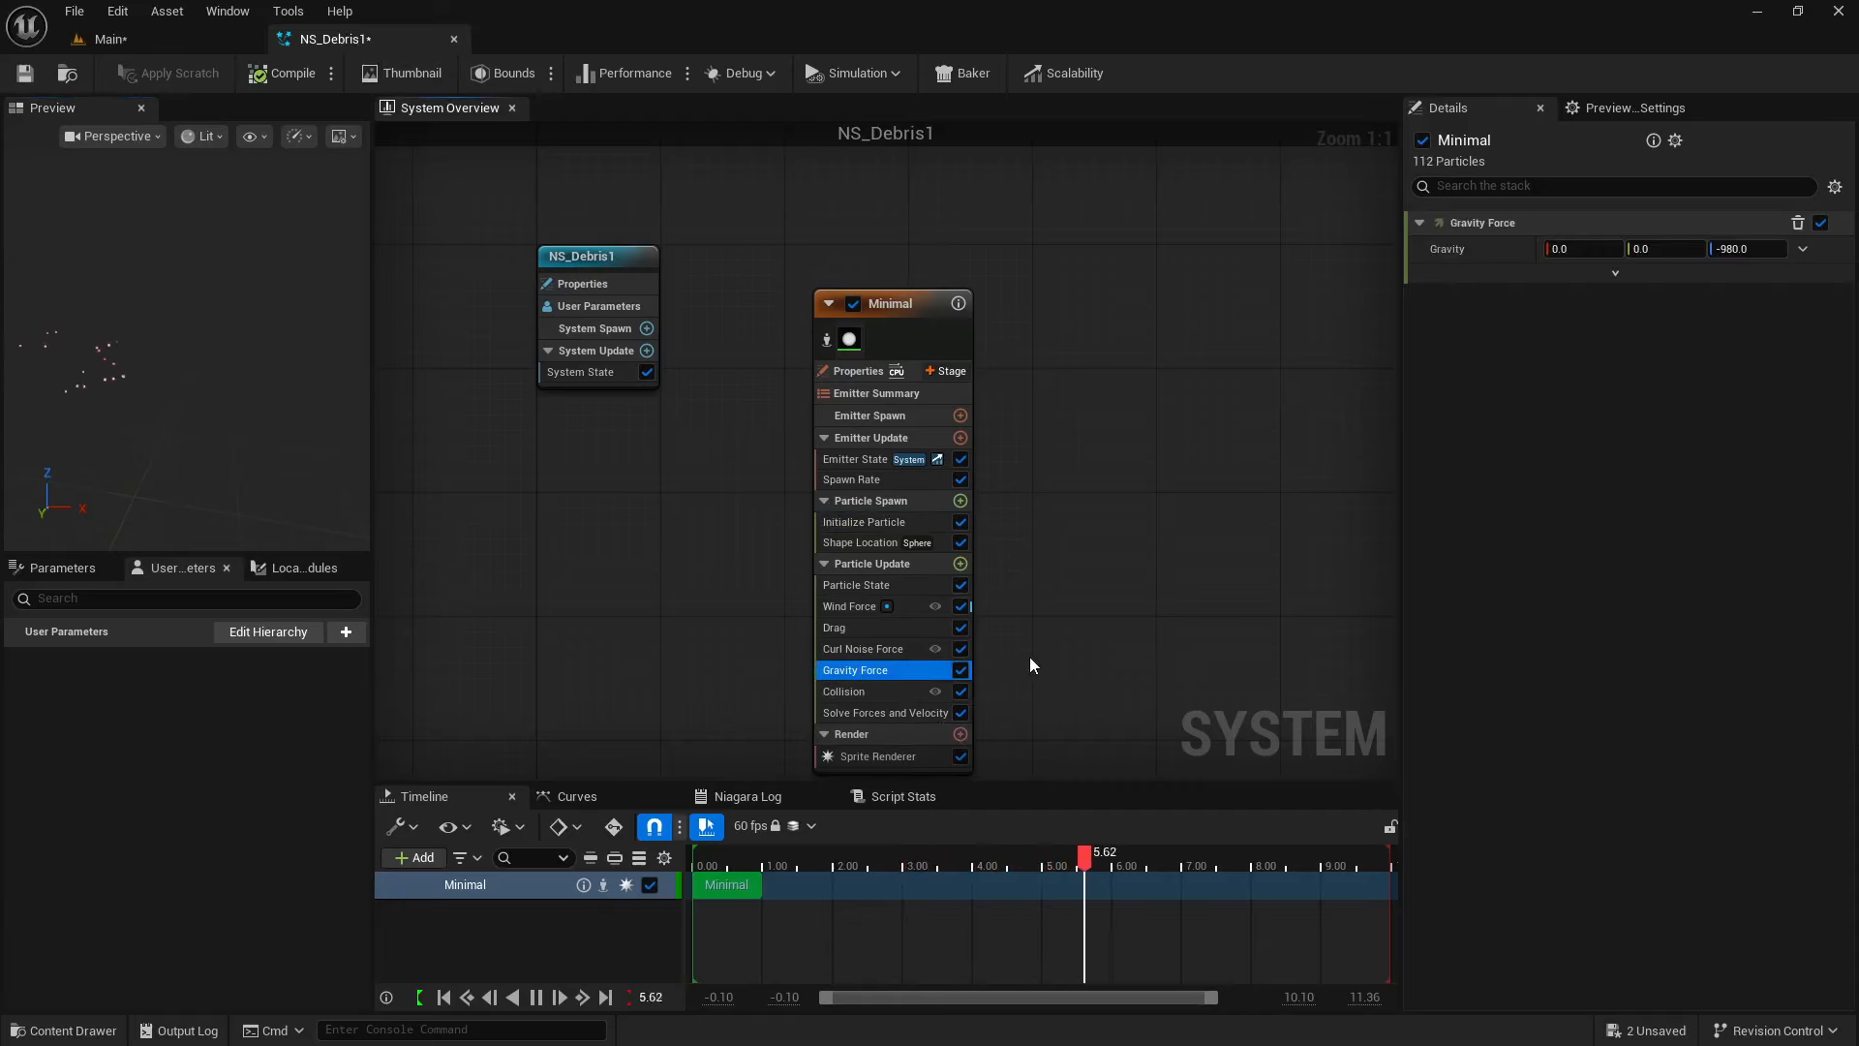
{"action": "left_click", "coordinate": [845, 606]}
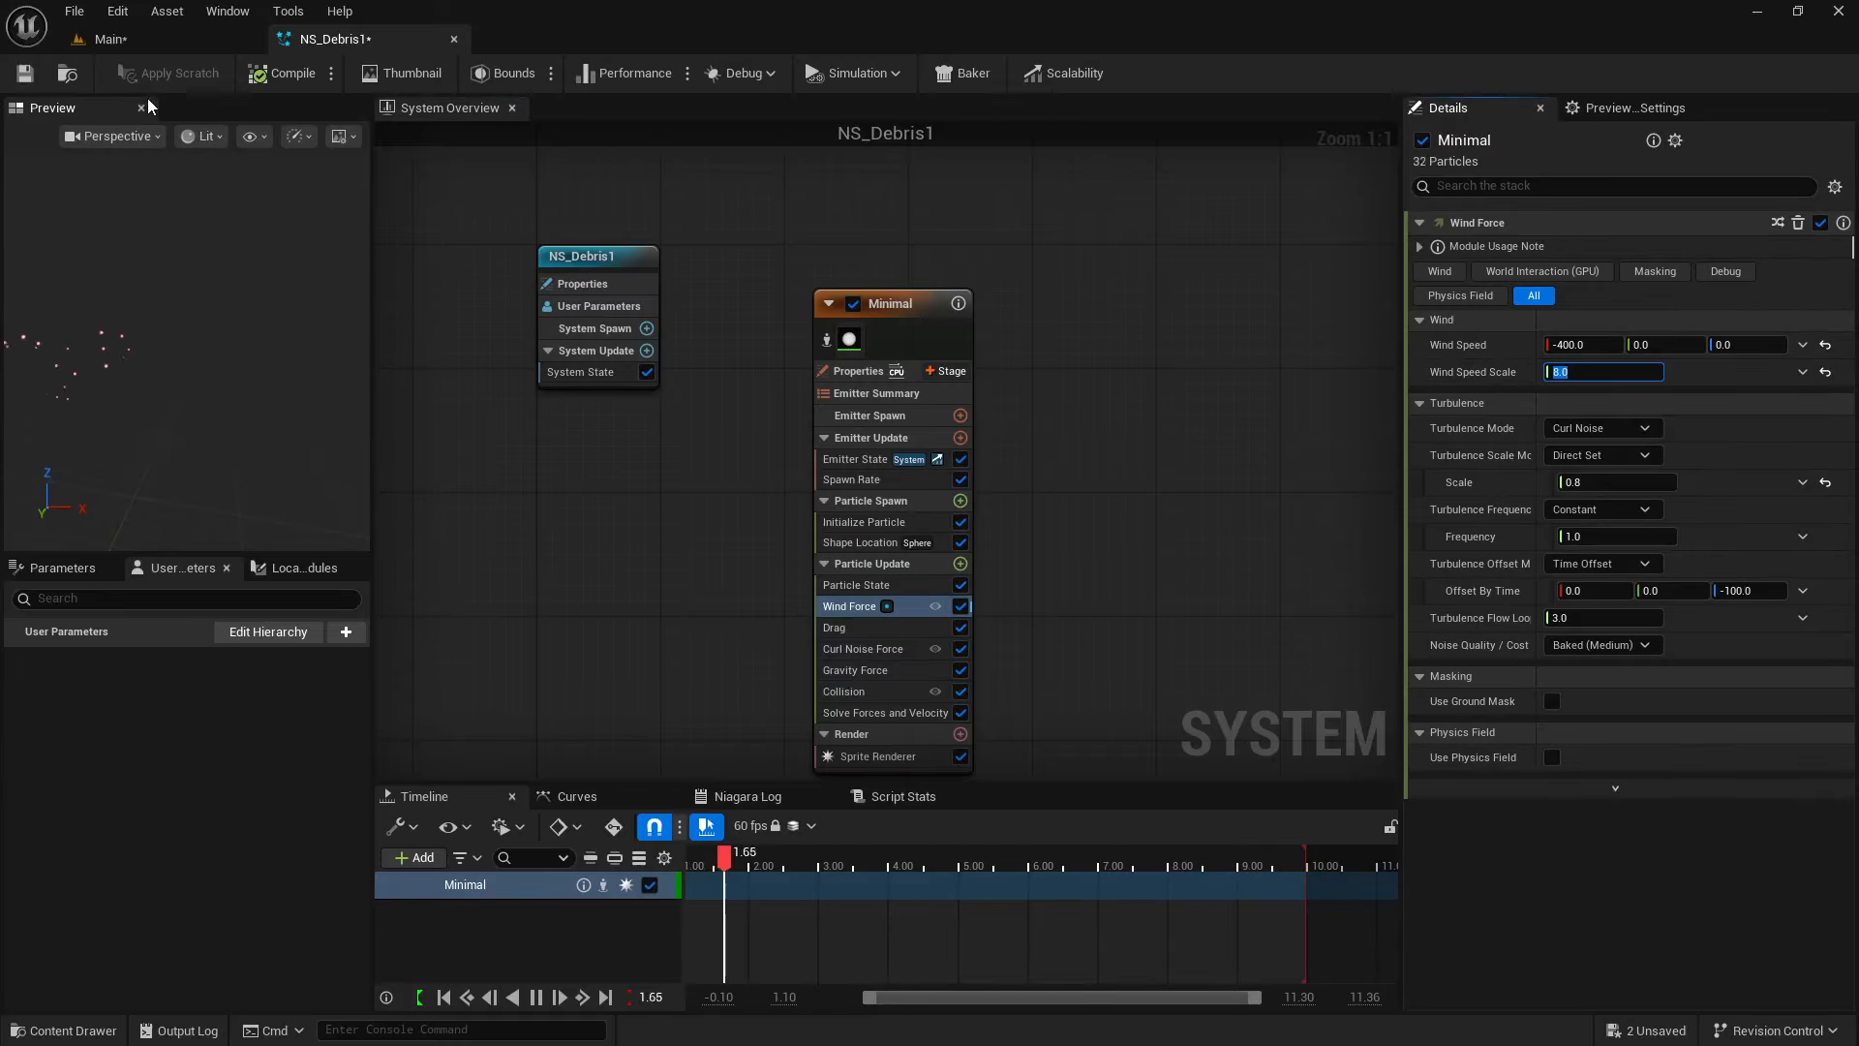
- Move NS_Debris1 in the Main level to about X 1182 and Z 672, deselect it, and return to its Niagara system editor
{"action": "left_click", "coordinate": [110, 39]}
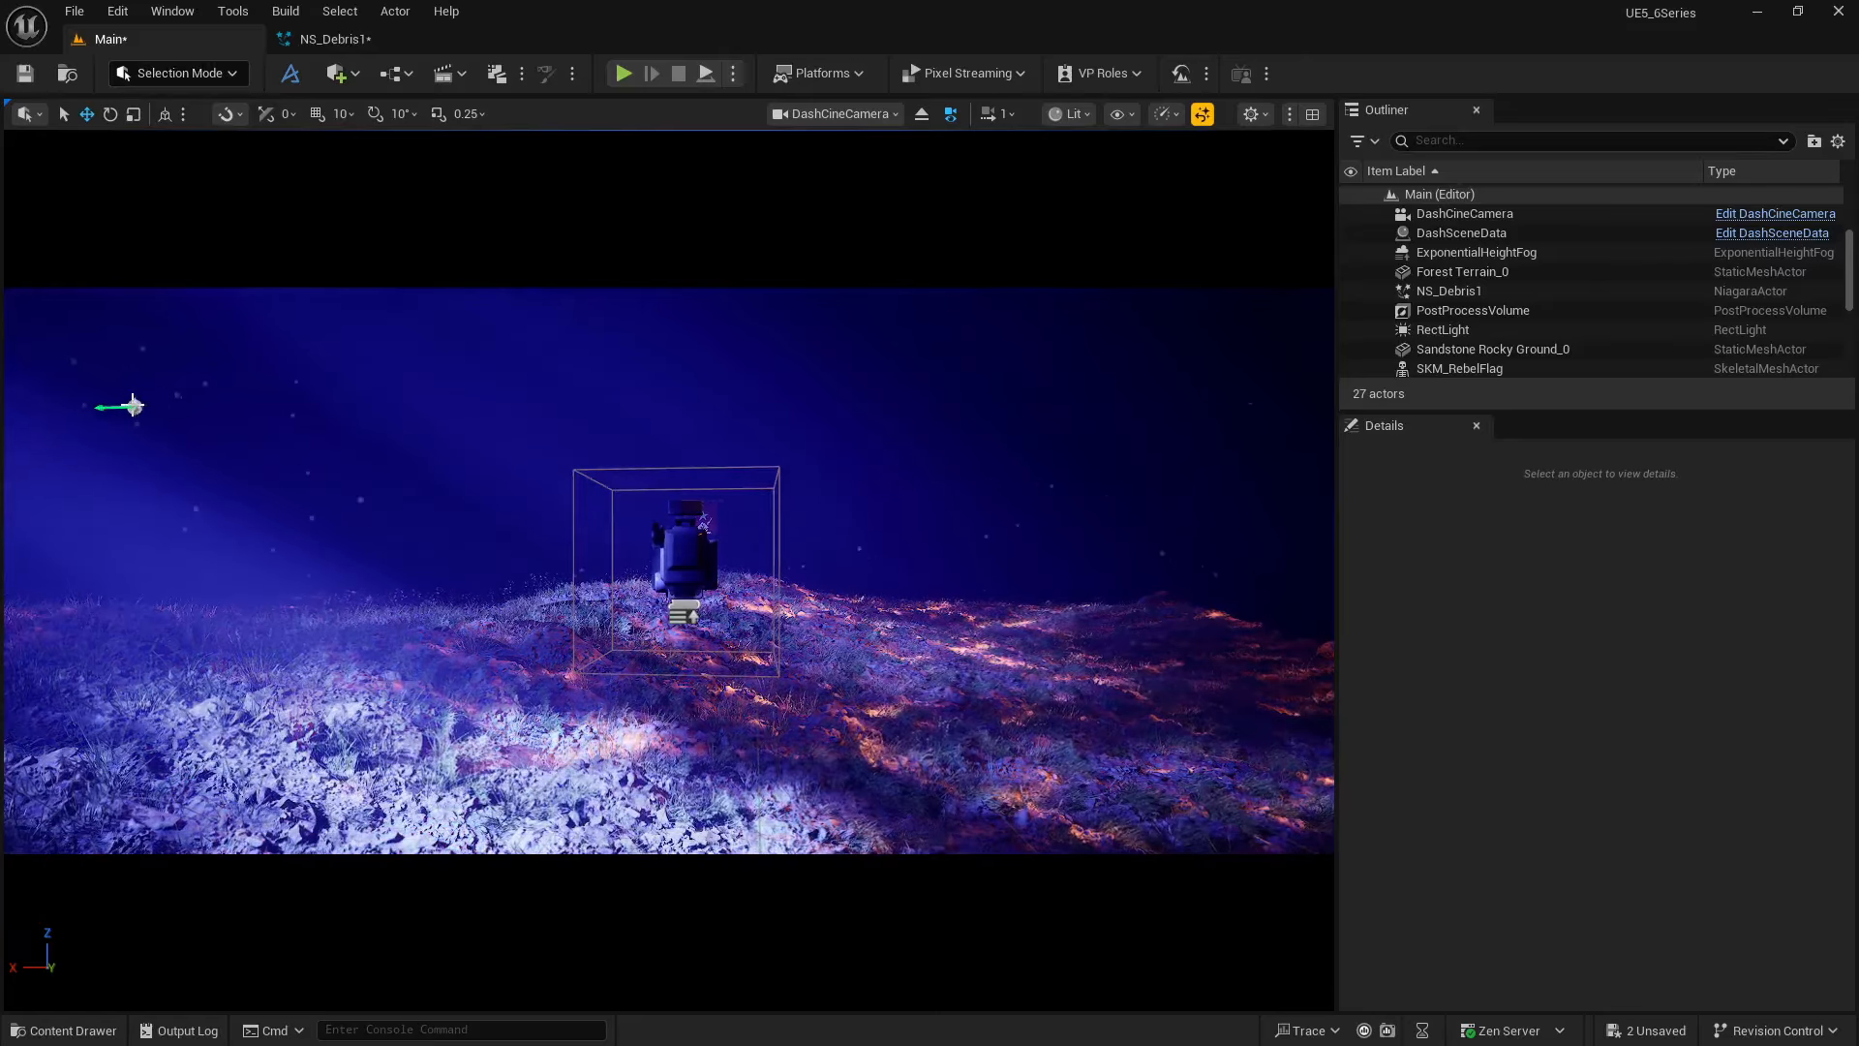
{"action": "left_click", "coordinate": [133, 406]}
{"action": "left_click_drag", "start_coordinate": [134, 371], "coordinate": [10, 350]}
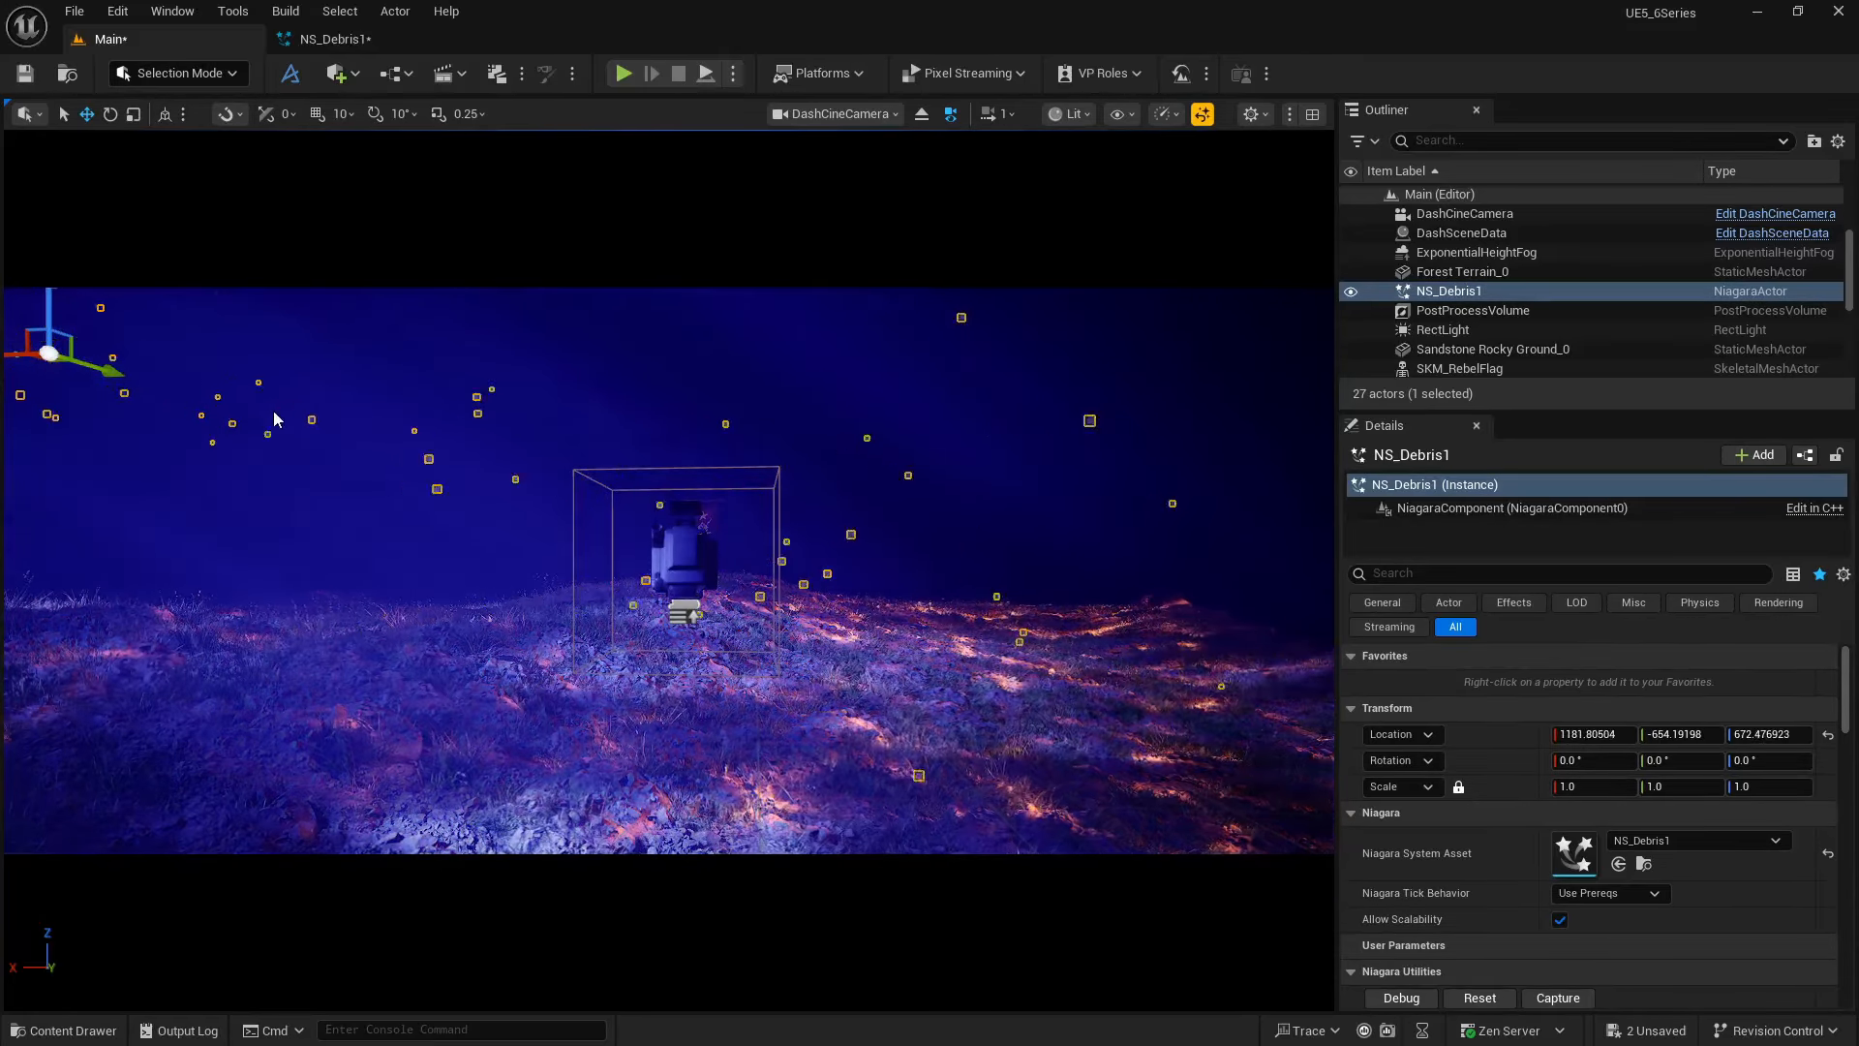
{"action": "left_click", "coordinate": [430, 376]}
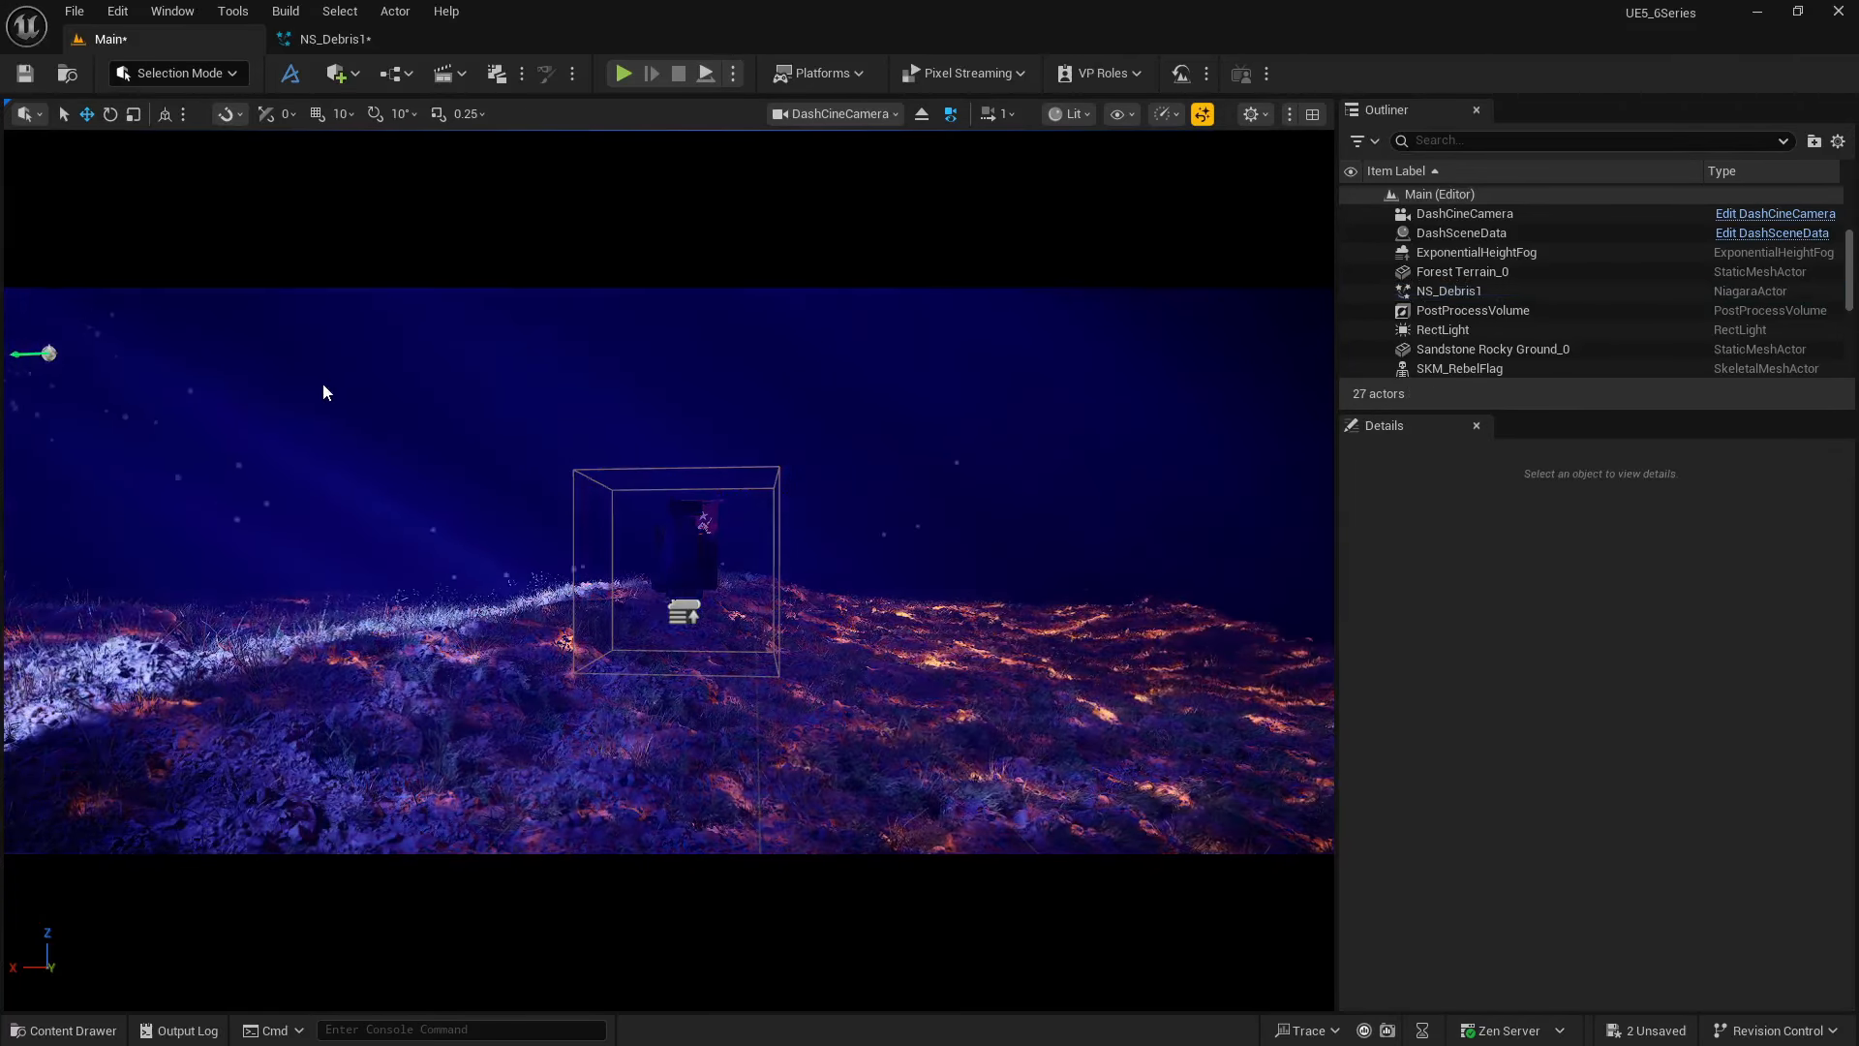
{"action": "left_click", "coordinate": [332, 38]}
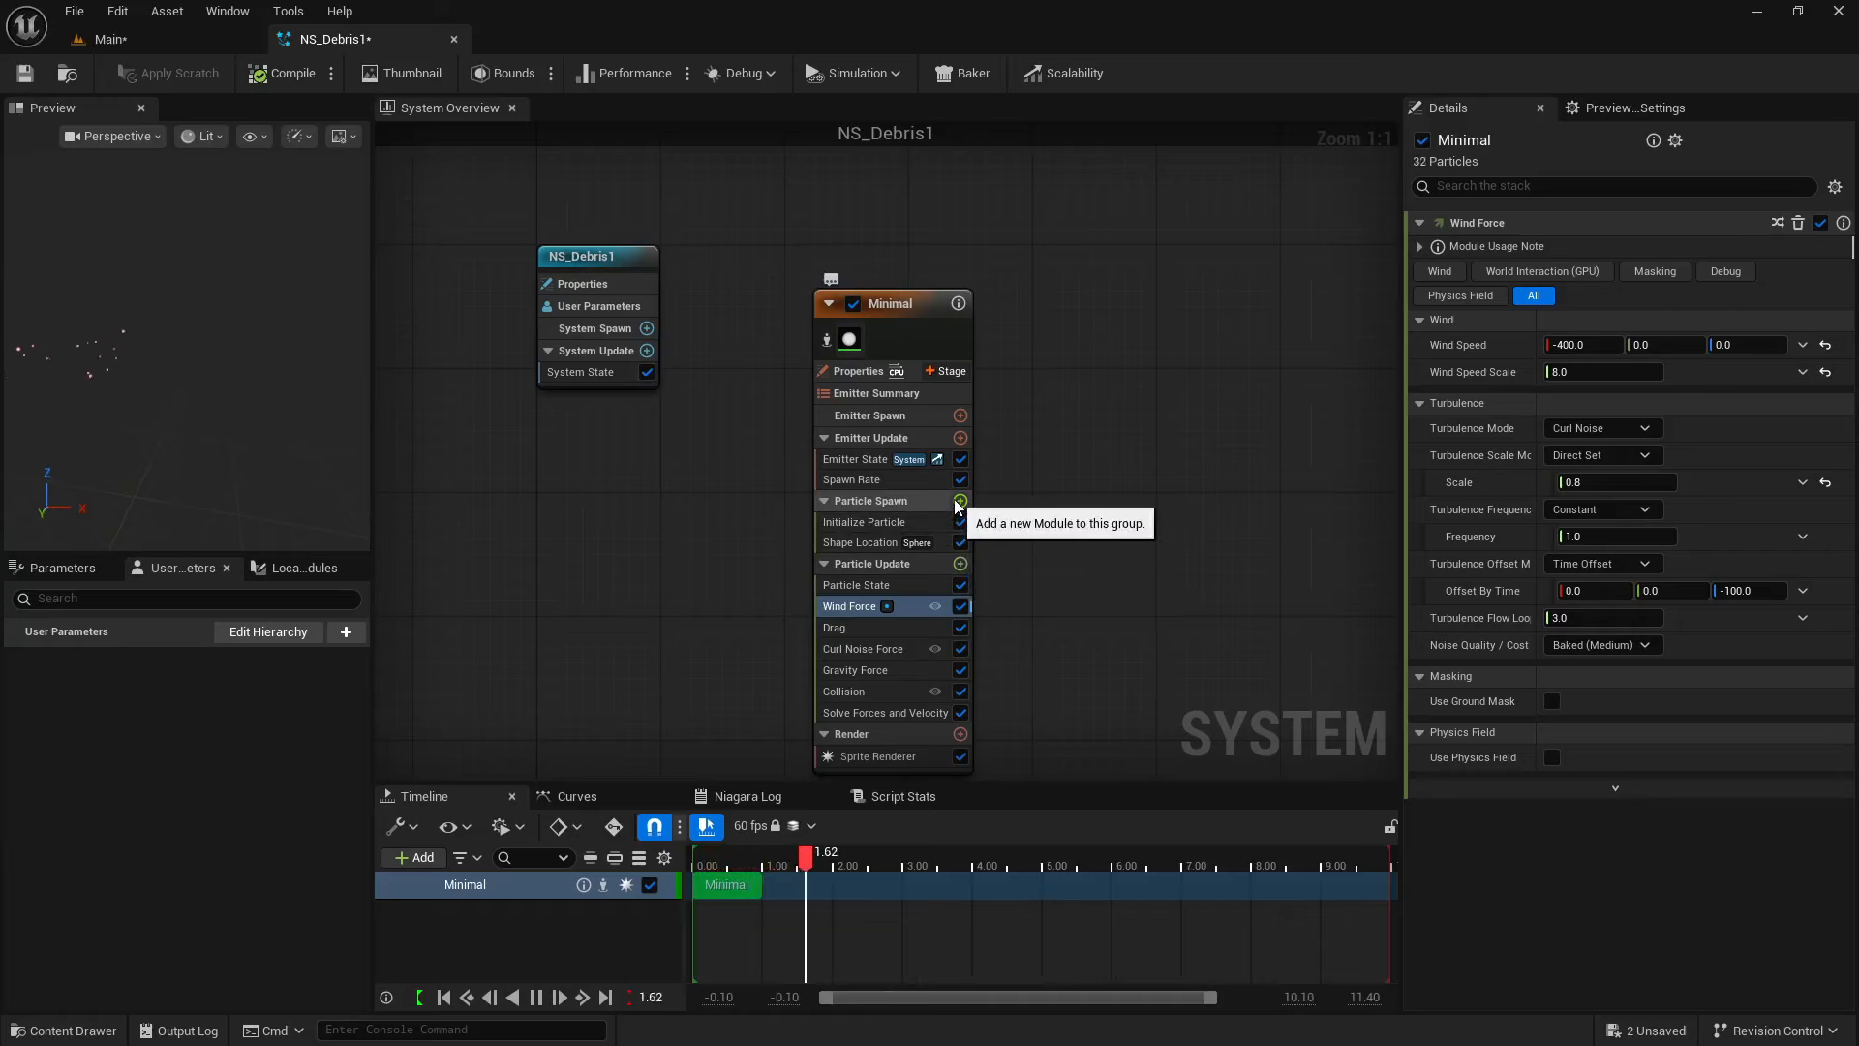
{"action": "left_click", "coordinate": [960, 563]}
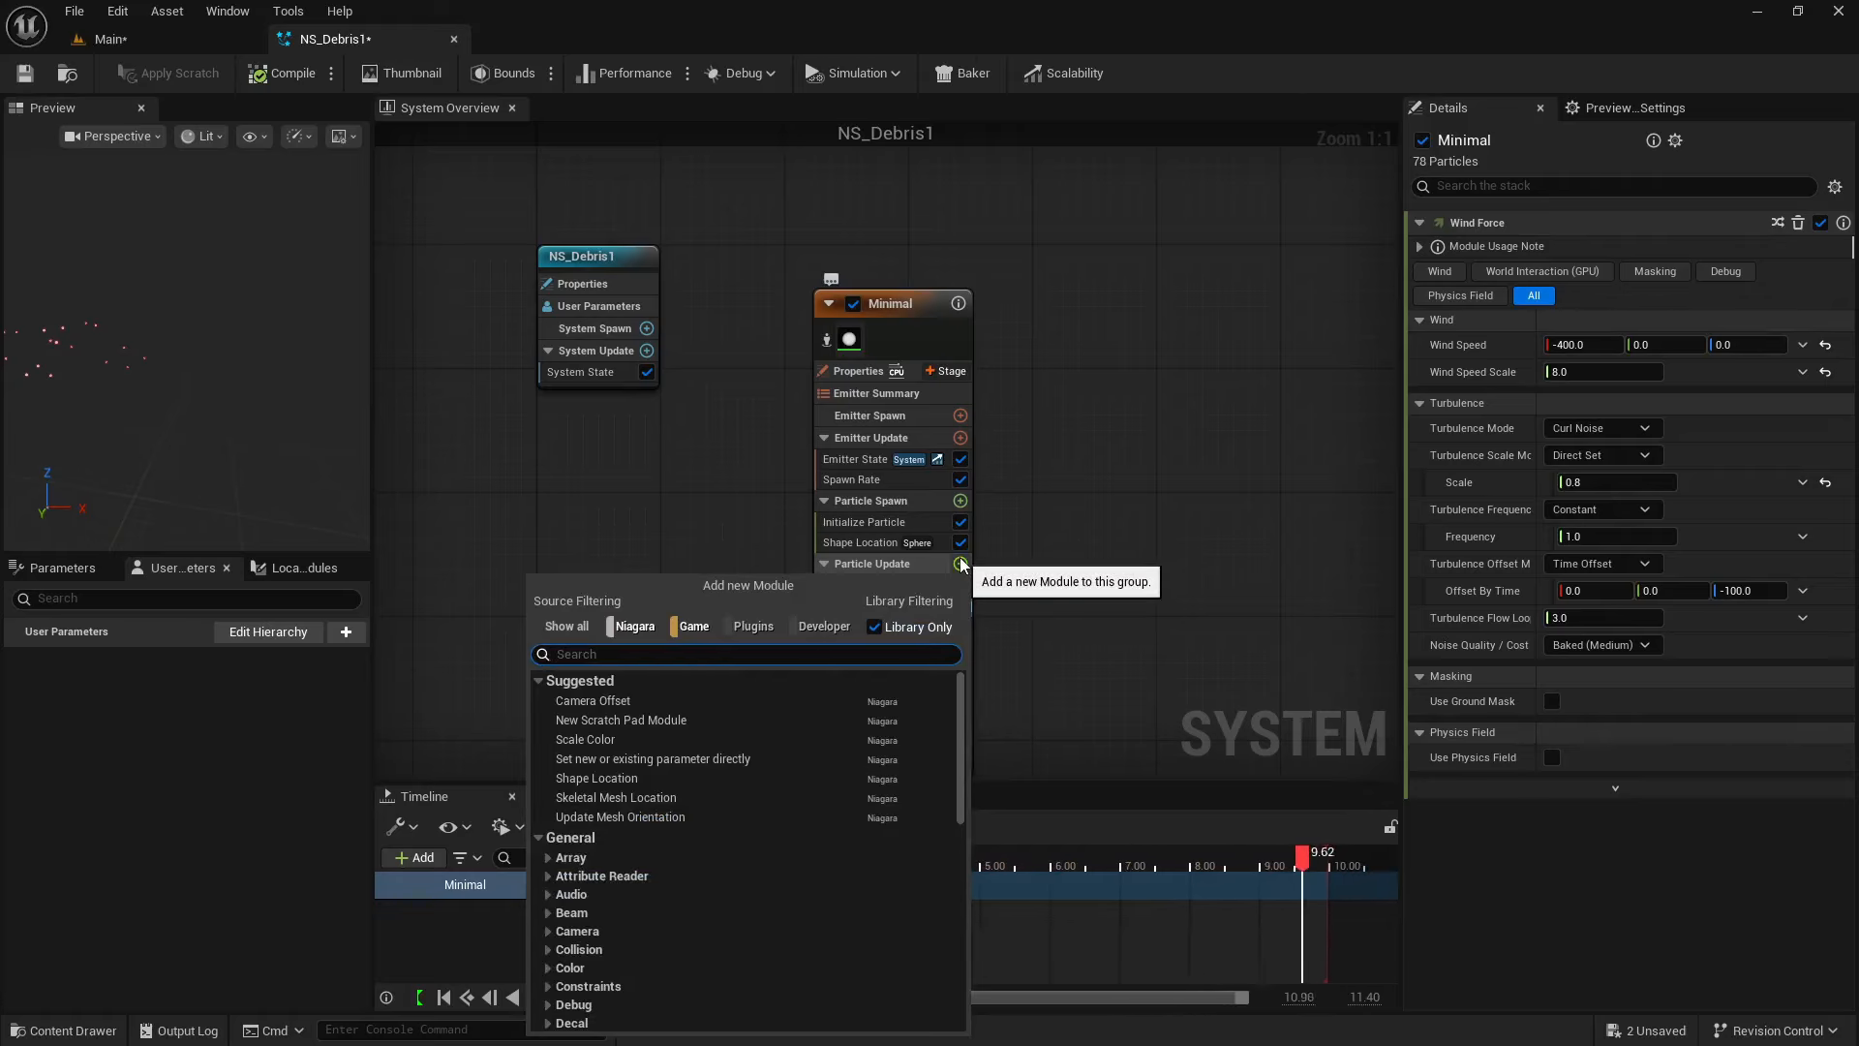
{"action": "type", "text": "mesh ro"}
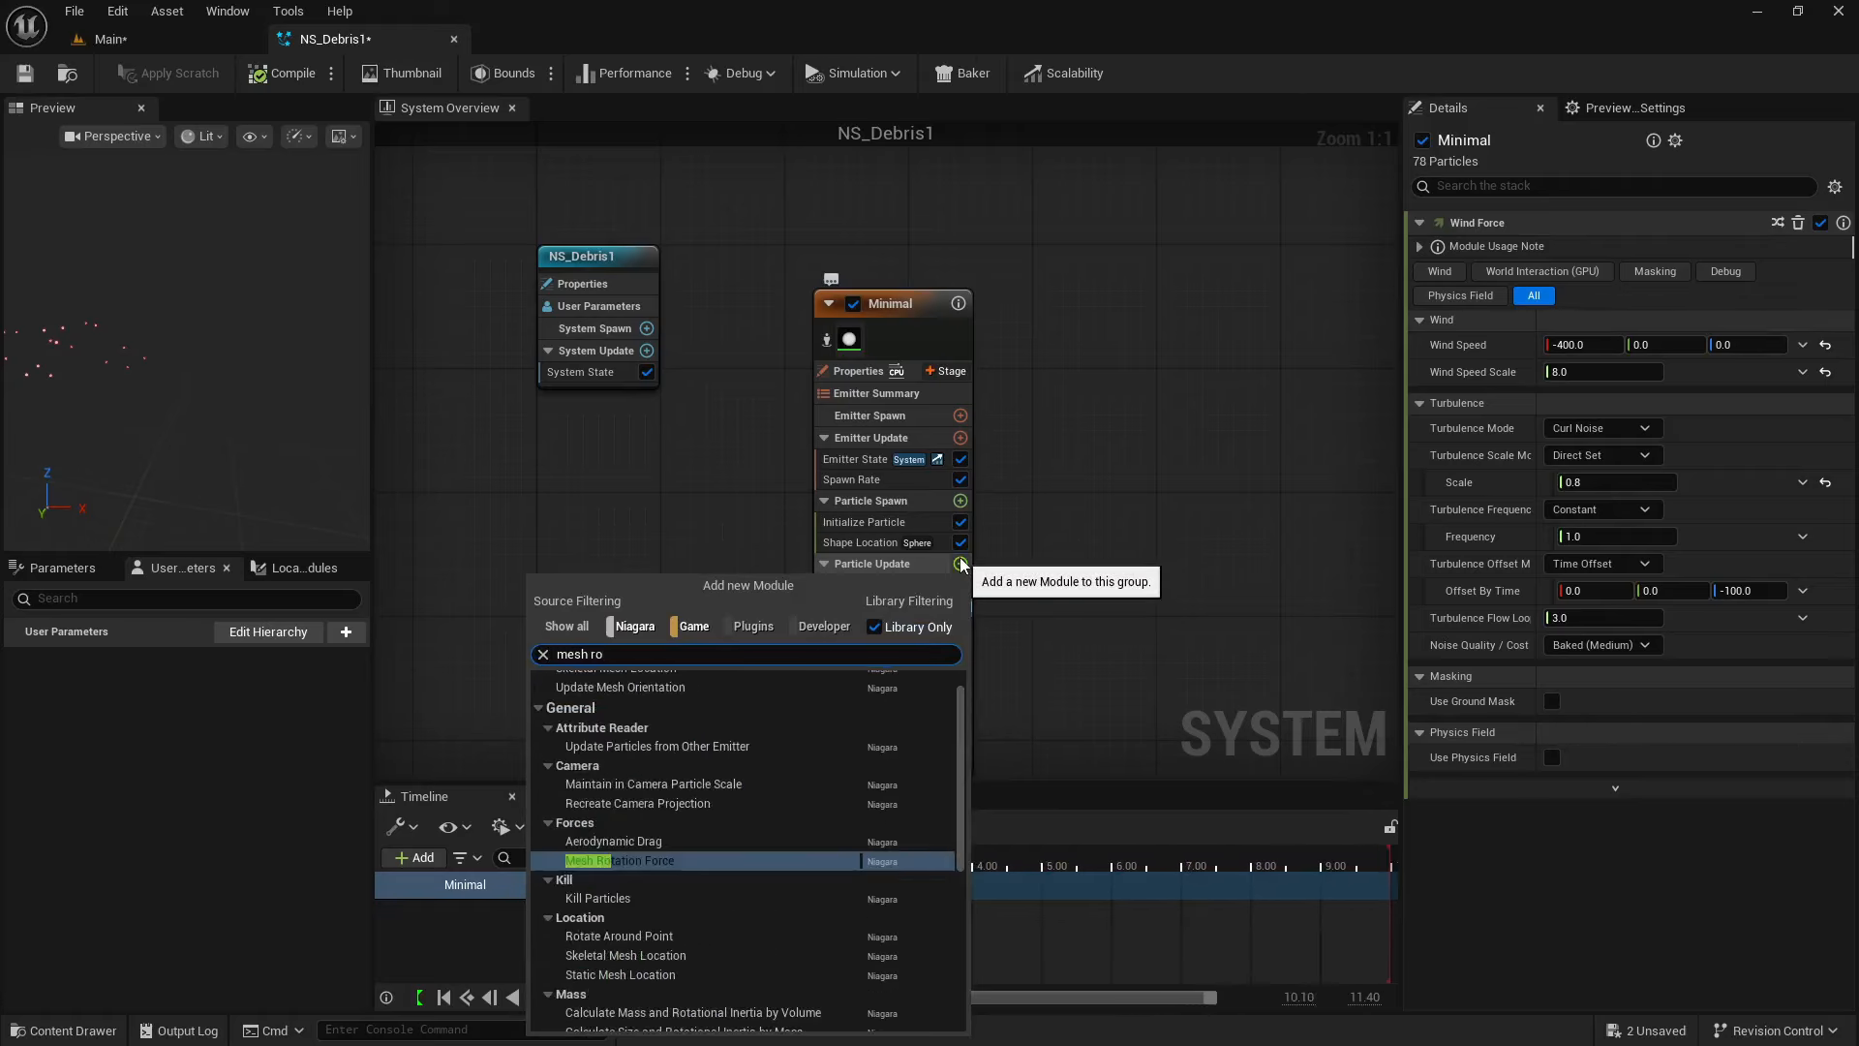
{"action": "type", "text": "tat"}
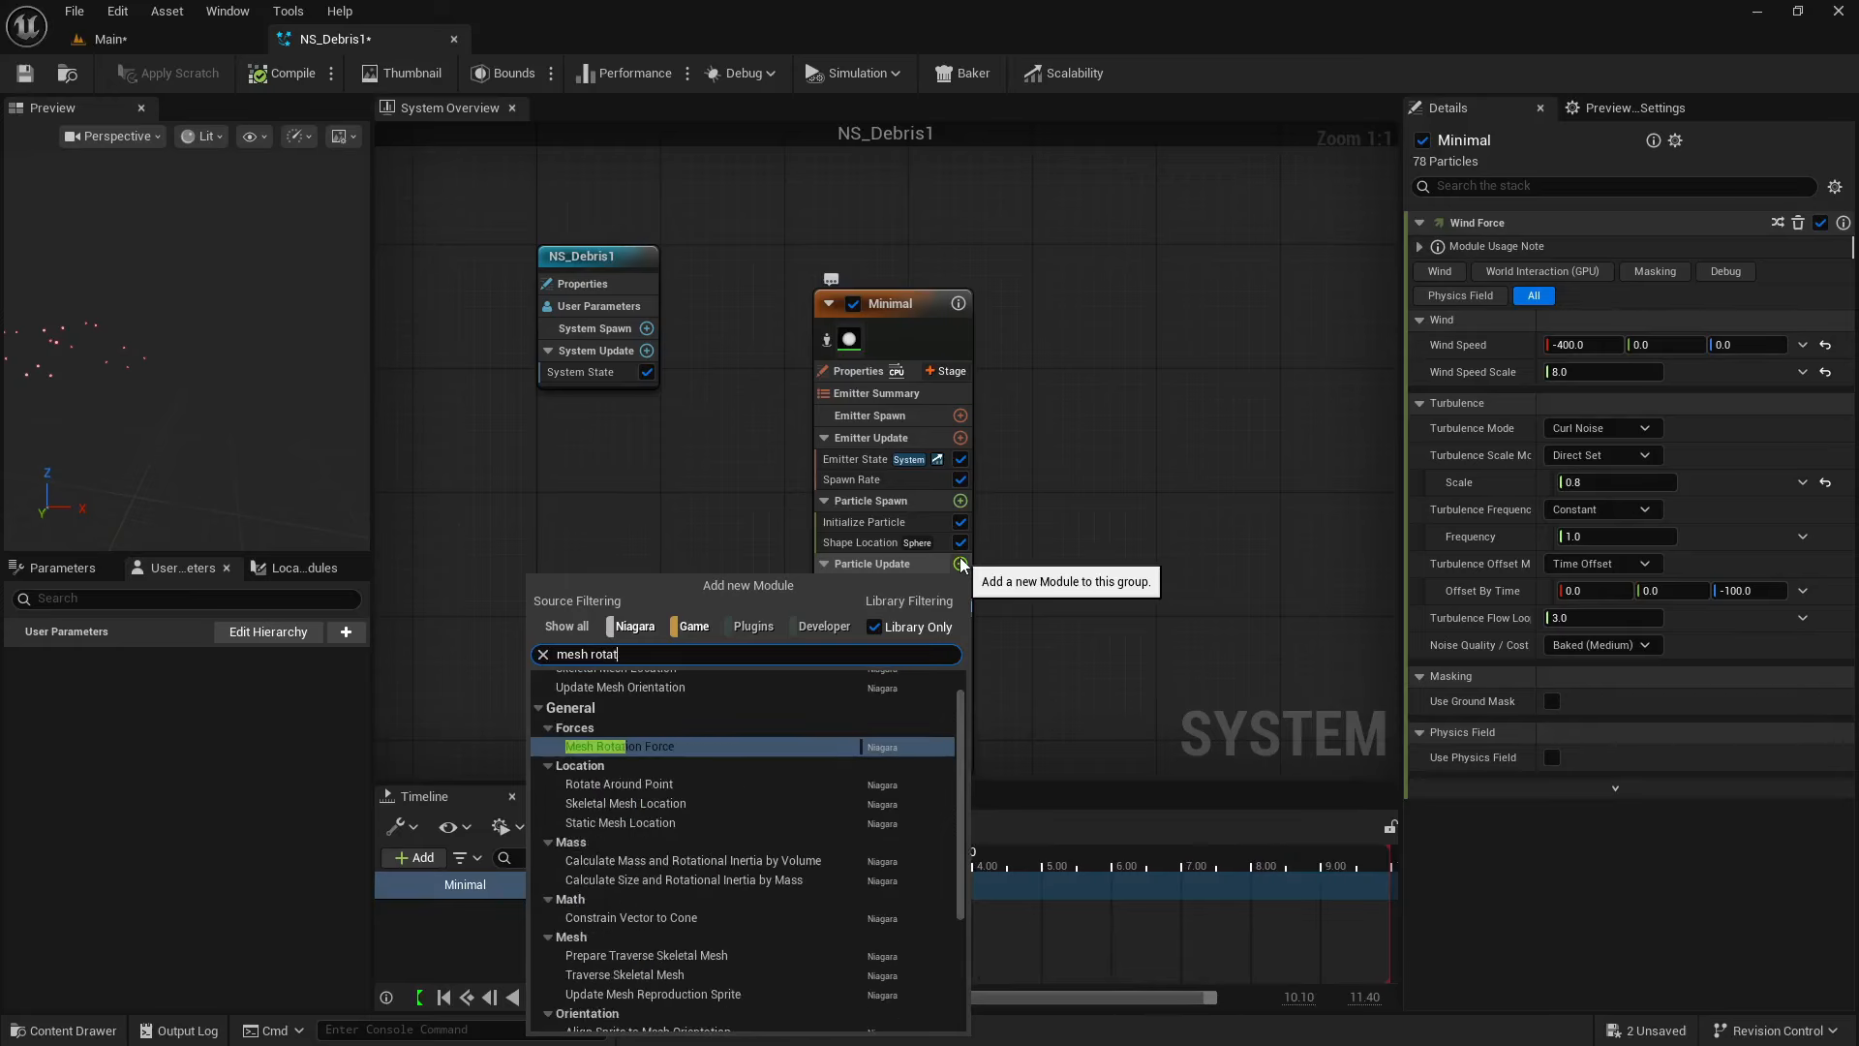
{"action": "scroll", "coordinate": [744, 752], "scroll_direction": "up", "scroll_amount": 1}
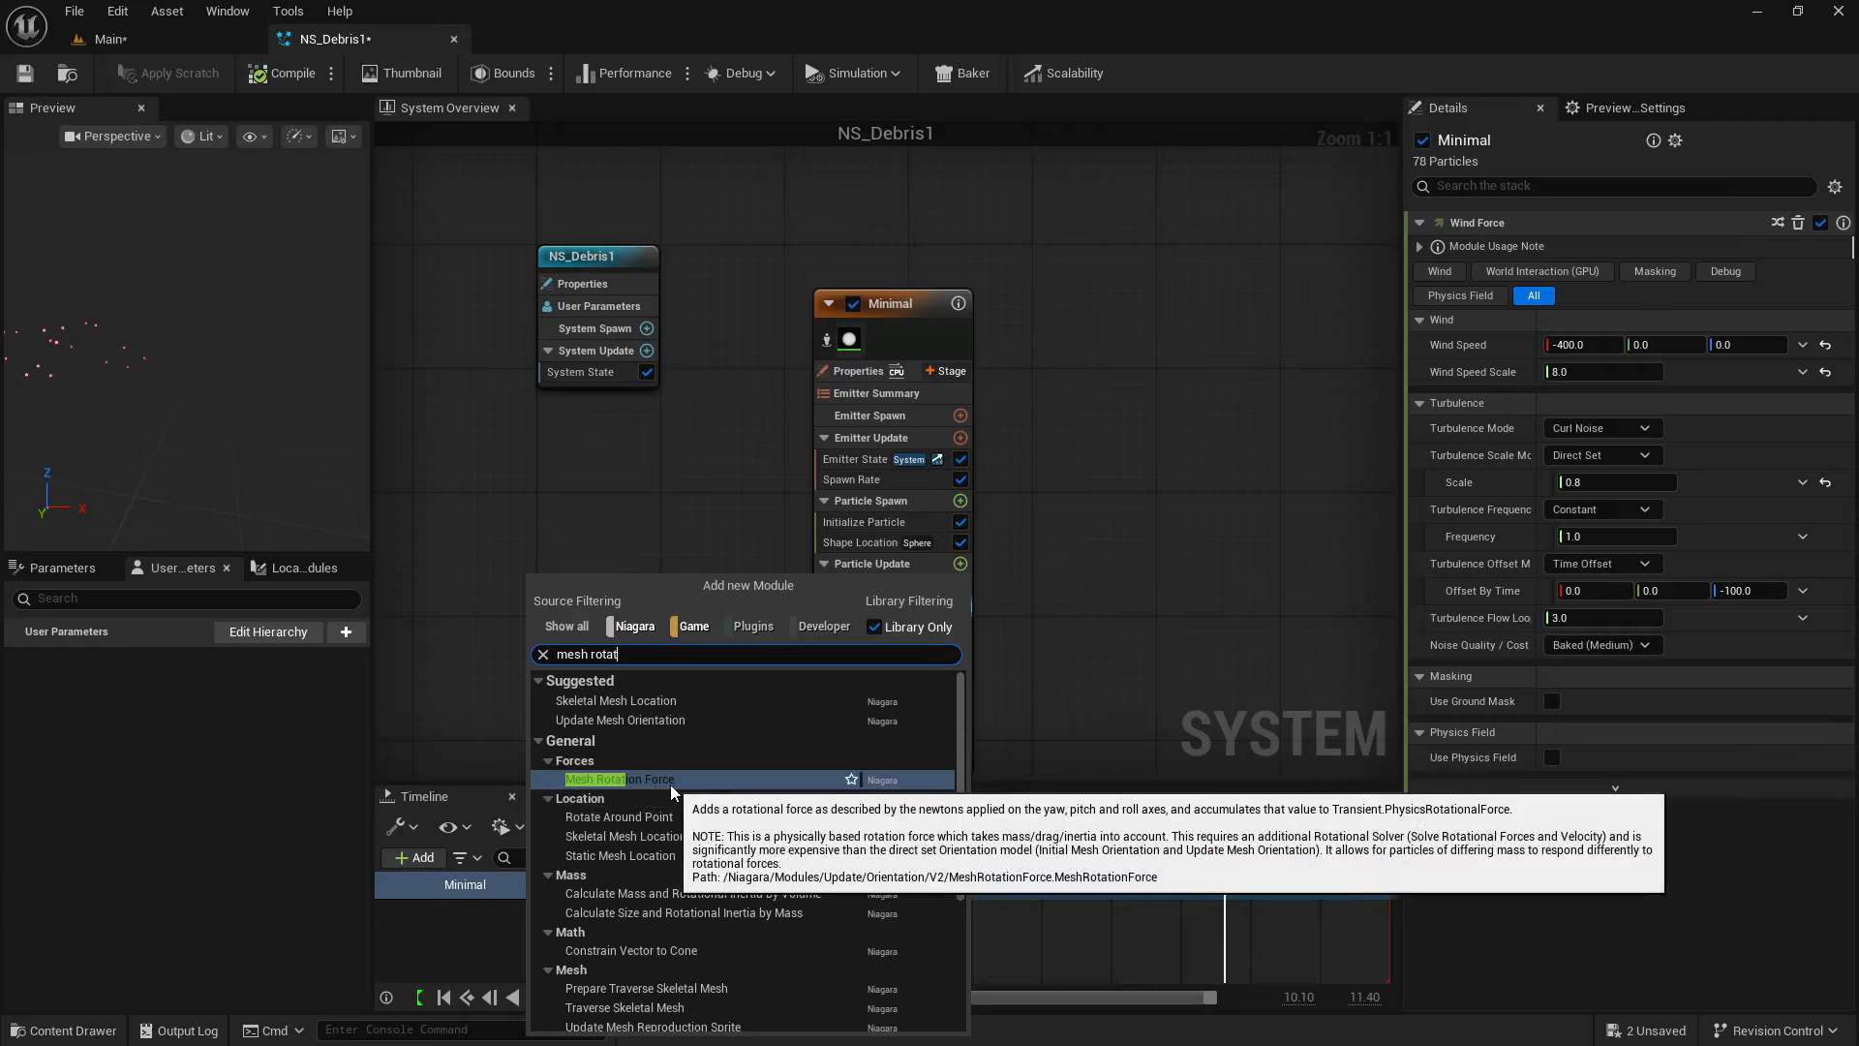
{"action": "left_click", "coordinate": [960, 437]}
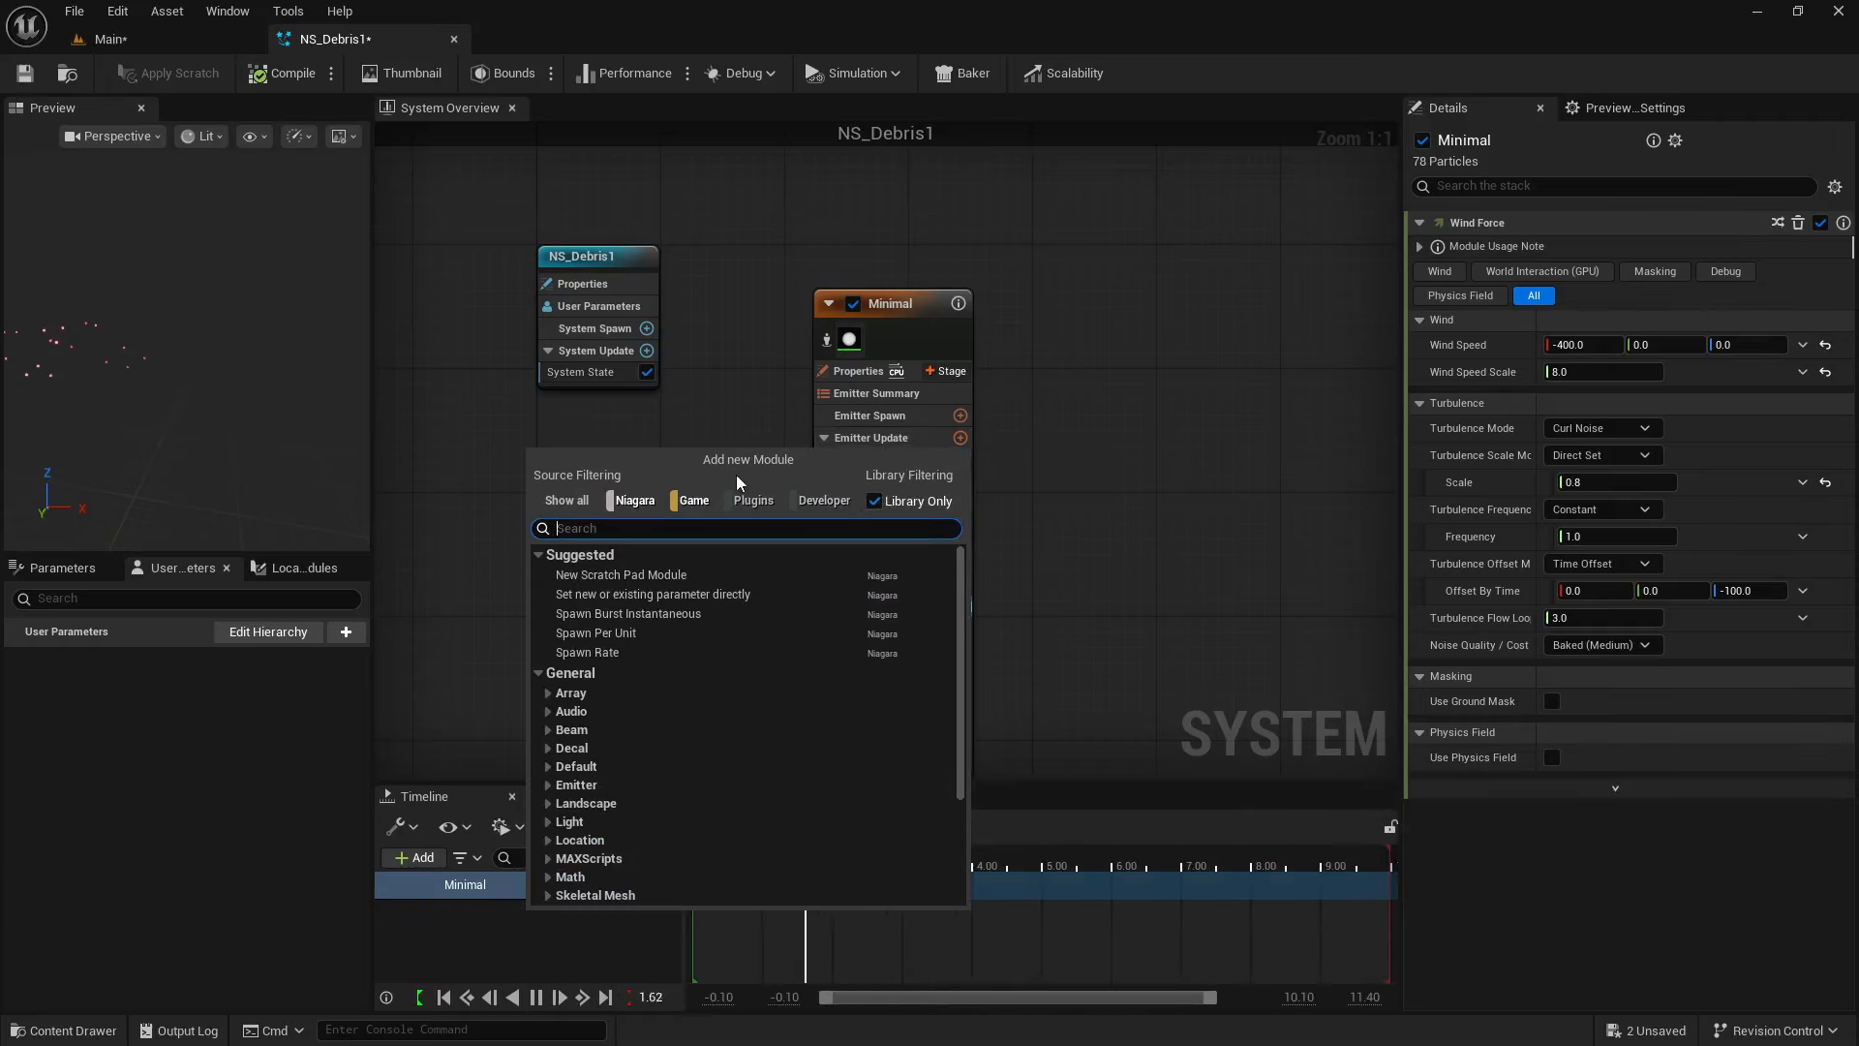
{"action": "left_click", "coordinate": [728, 434]}
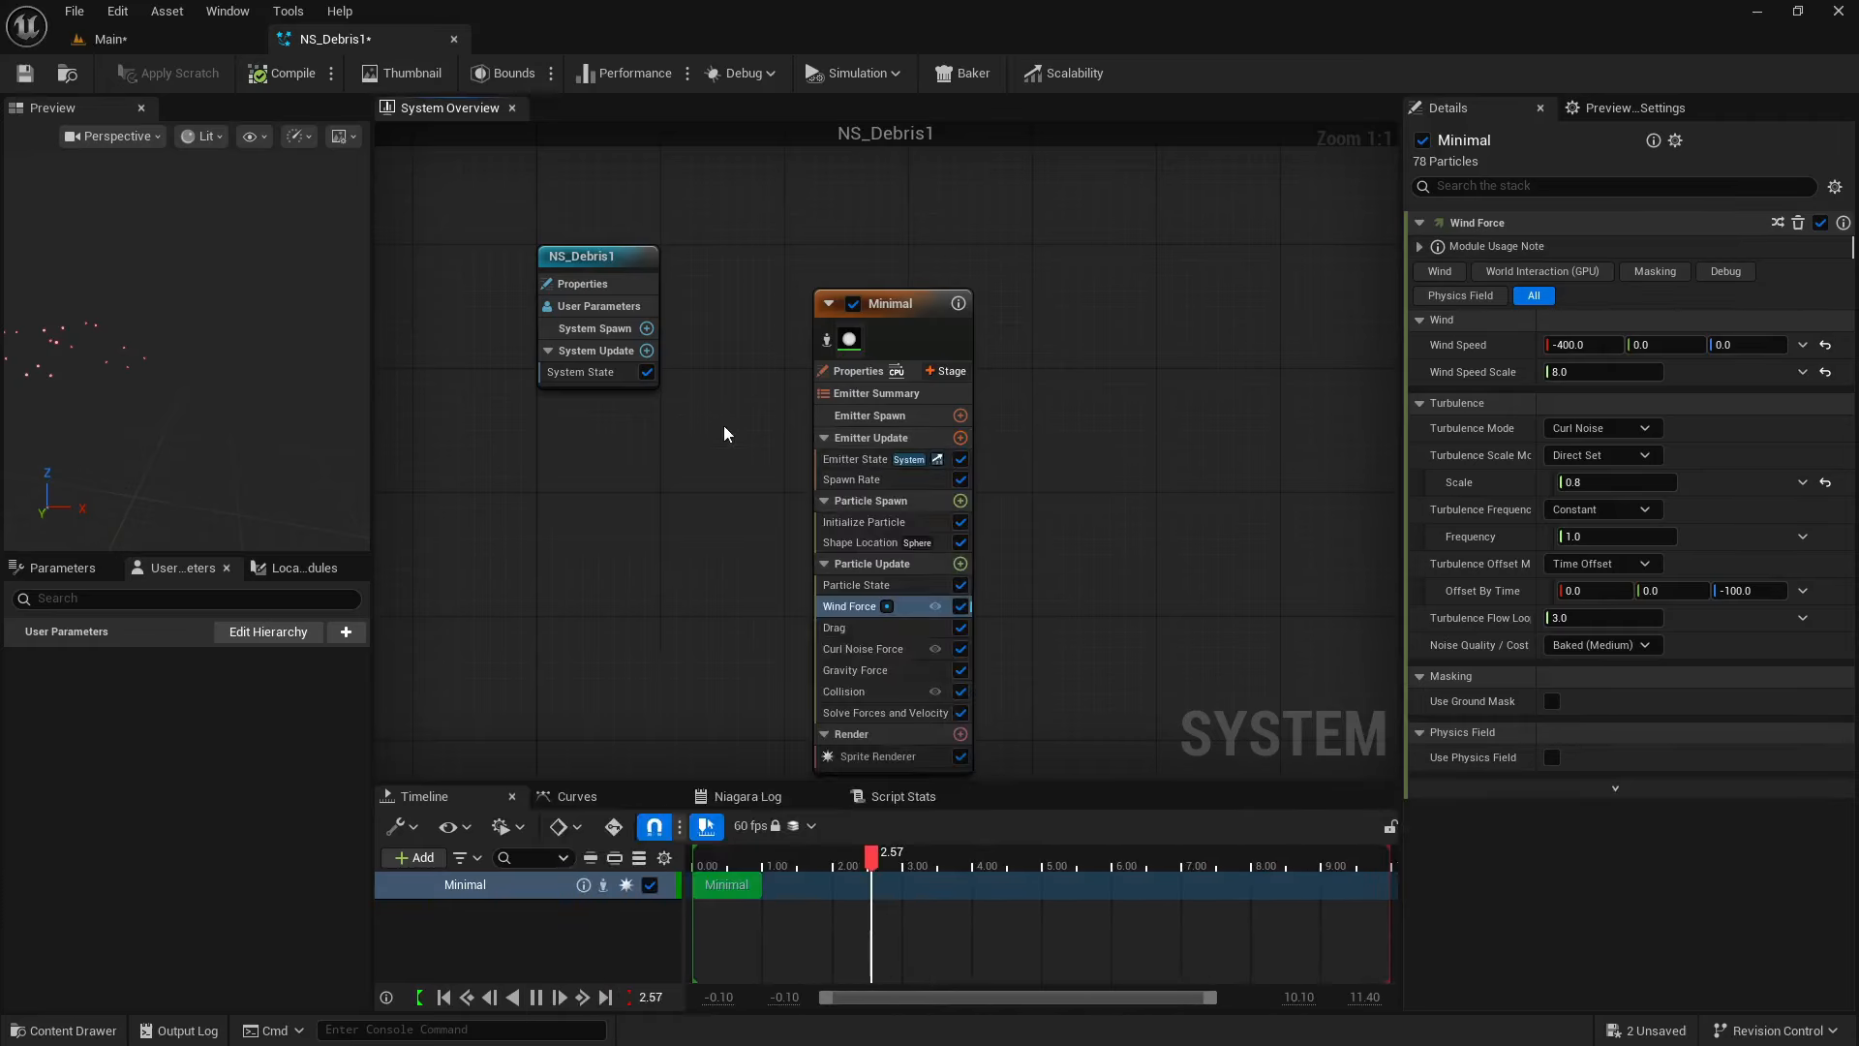
- Add an Initial Mesh Orientation module to the Minimal emitter's Particle Spawn group and check the particles in the Main level
{"action": "left_click", "coordinate": [959, 500]}
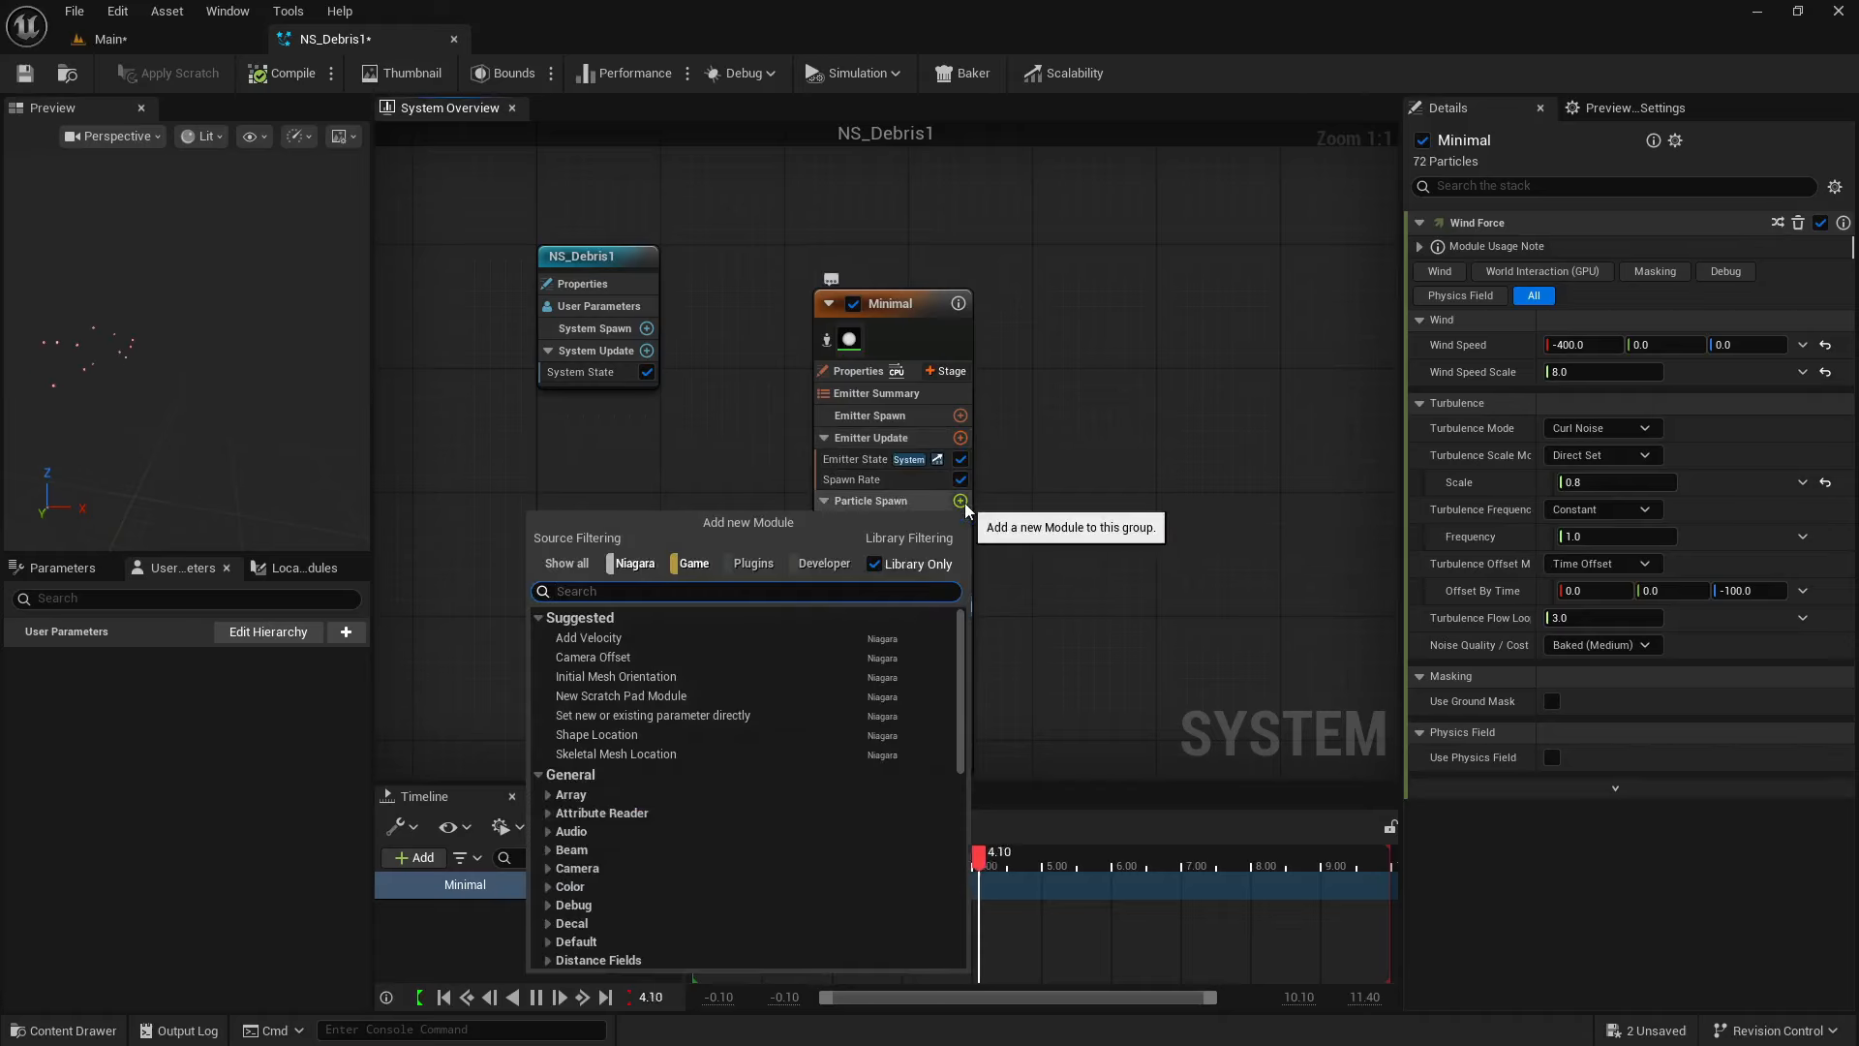
{"action": "left_click", "coordinate": [647, 678]}
{"action": "left_click", "coordinate": [647, 678]}
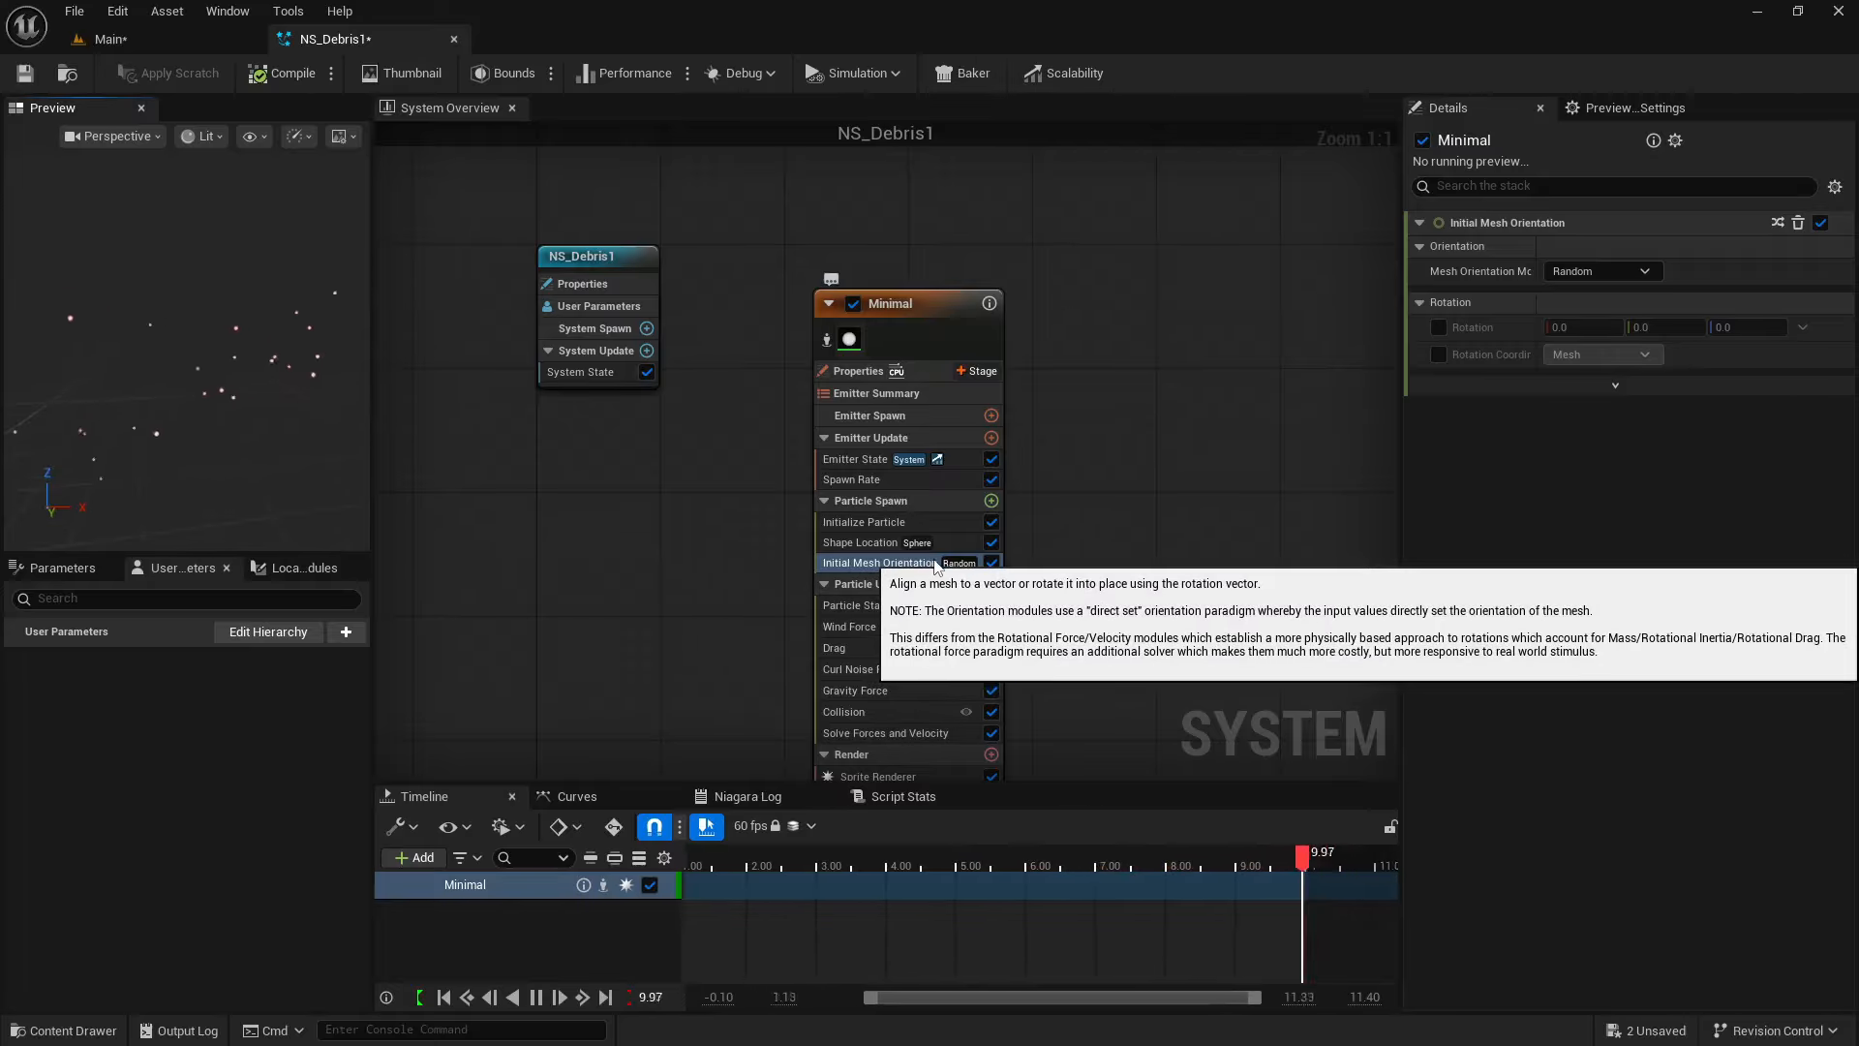
{"action": "left_click", "coordinate": [107, 39]}
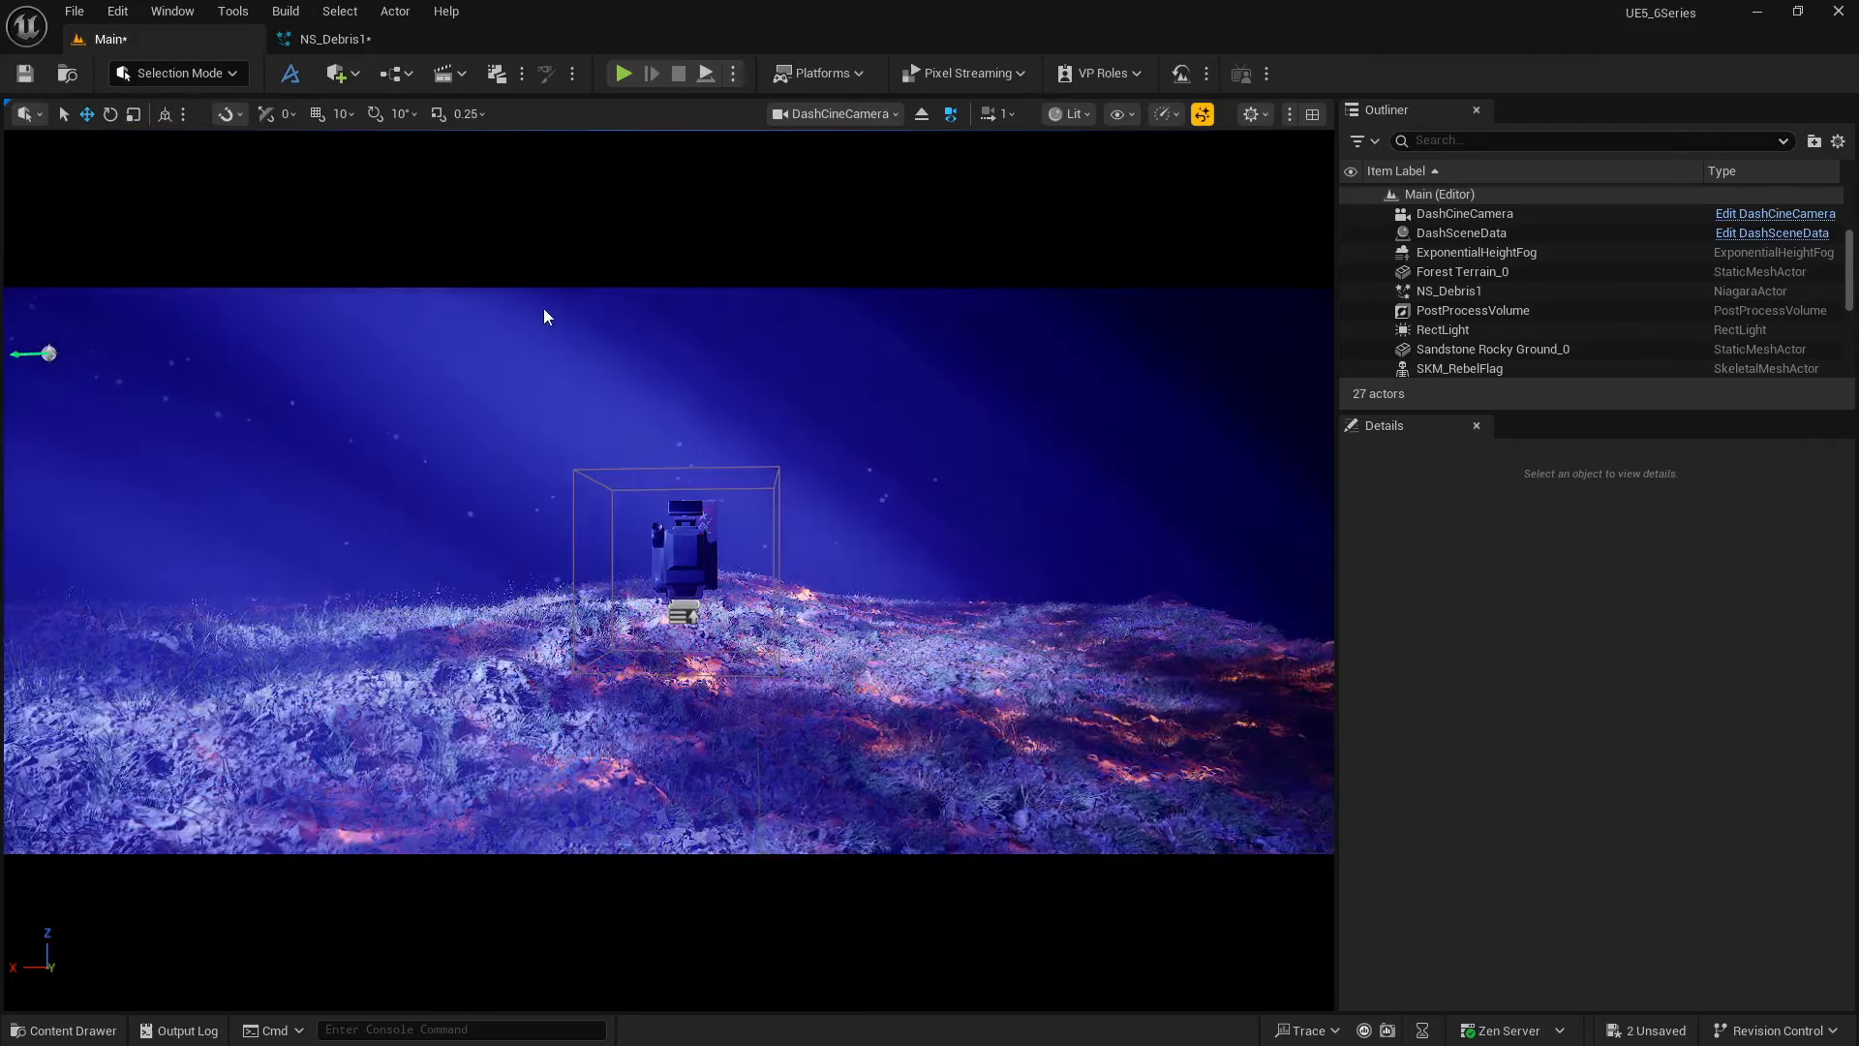
- Review the Sprite Renderer's material choices and the Initialize Particle settings of NS_Debris1's Minimal emitter
{"action": "left_click", "coordinate": [362, 37]}
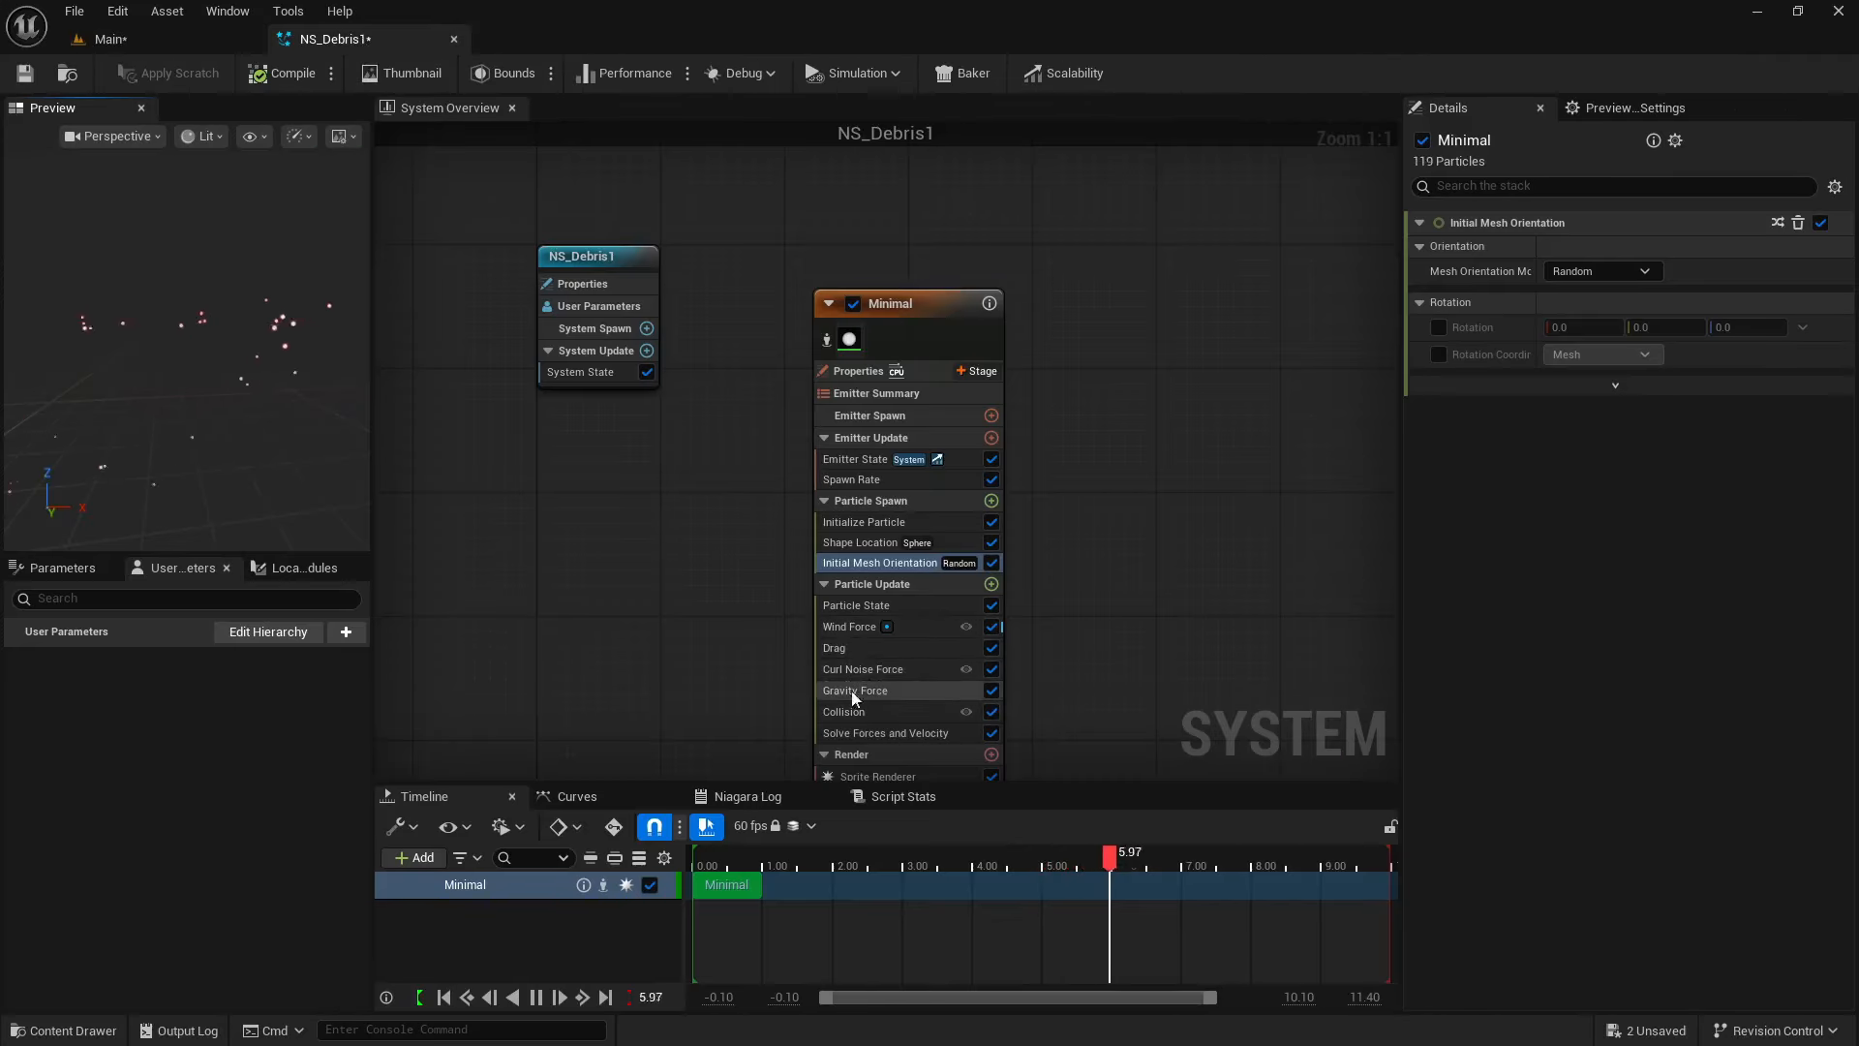
{"action": "right_click_drag", "start_coordinate": [670, 559], "coordinate": [665, 390]}
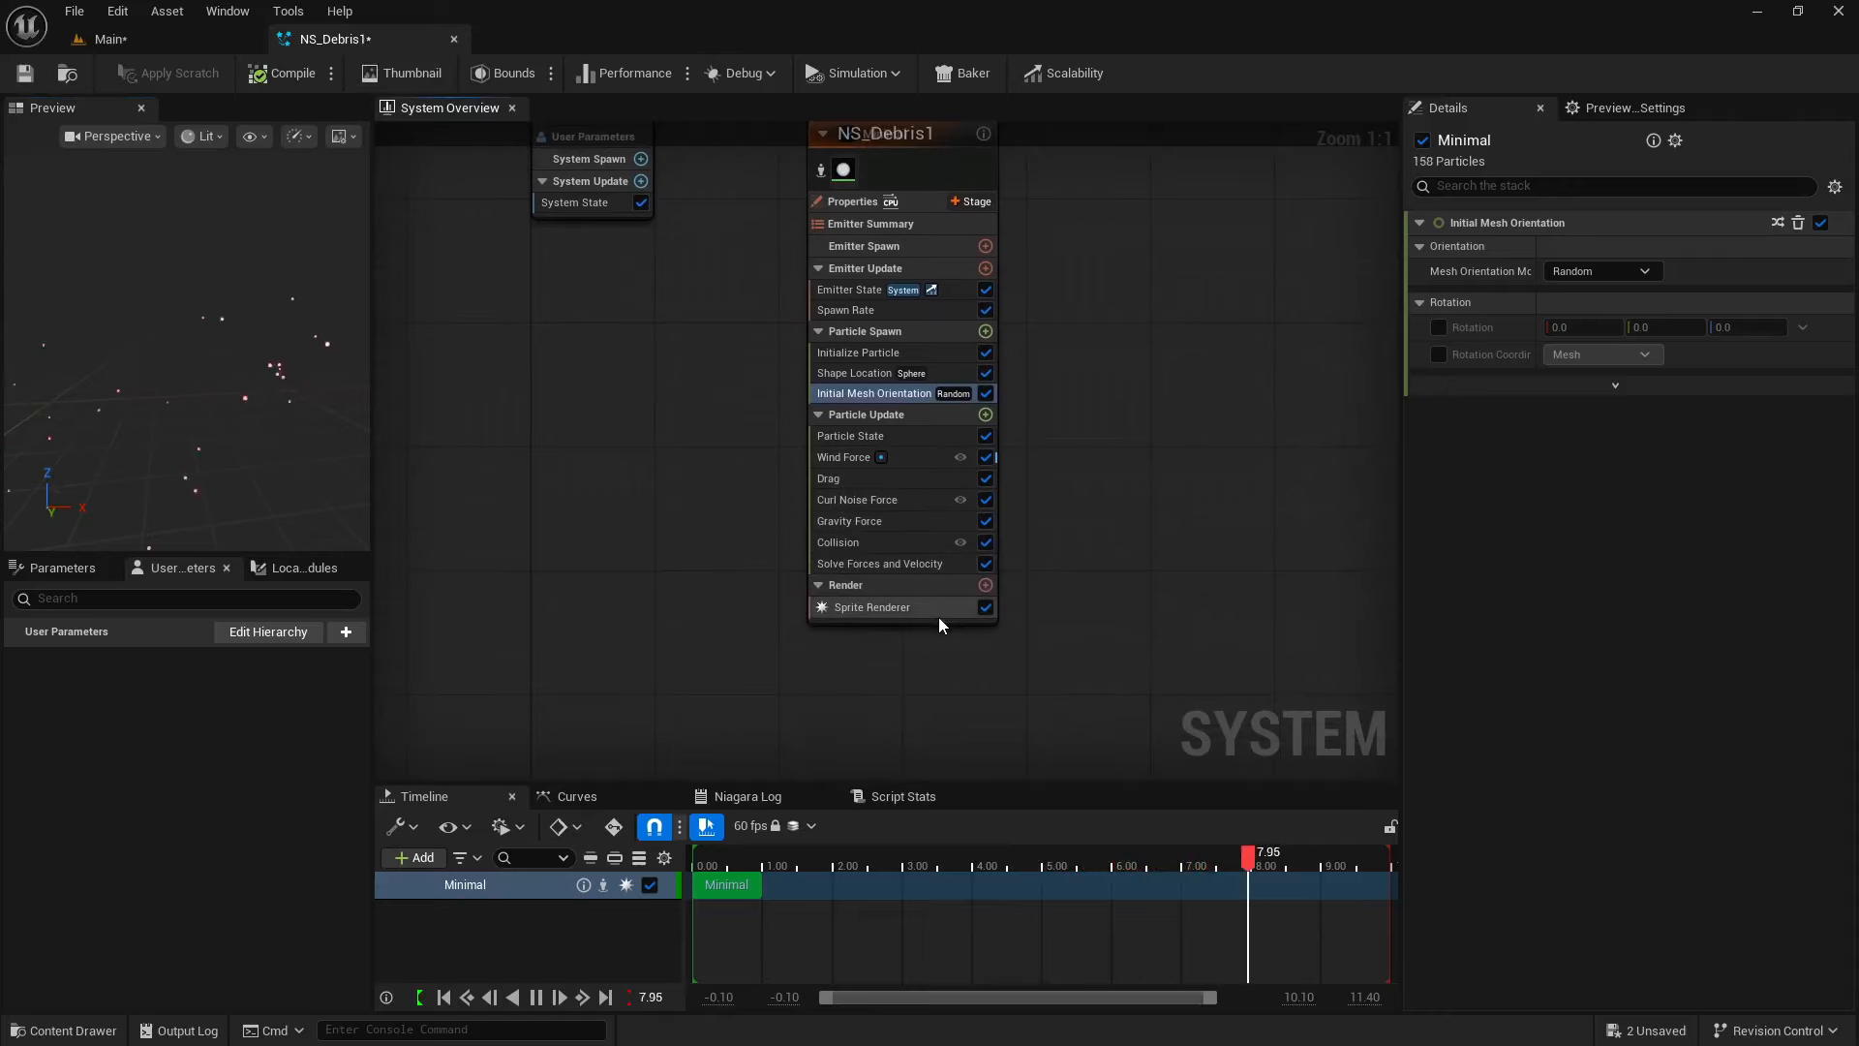
{"action": "left_click", "coordinate": [939, 585]}
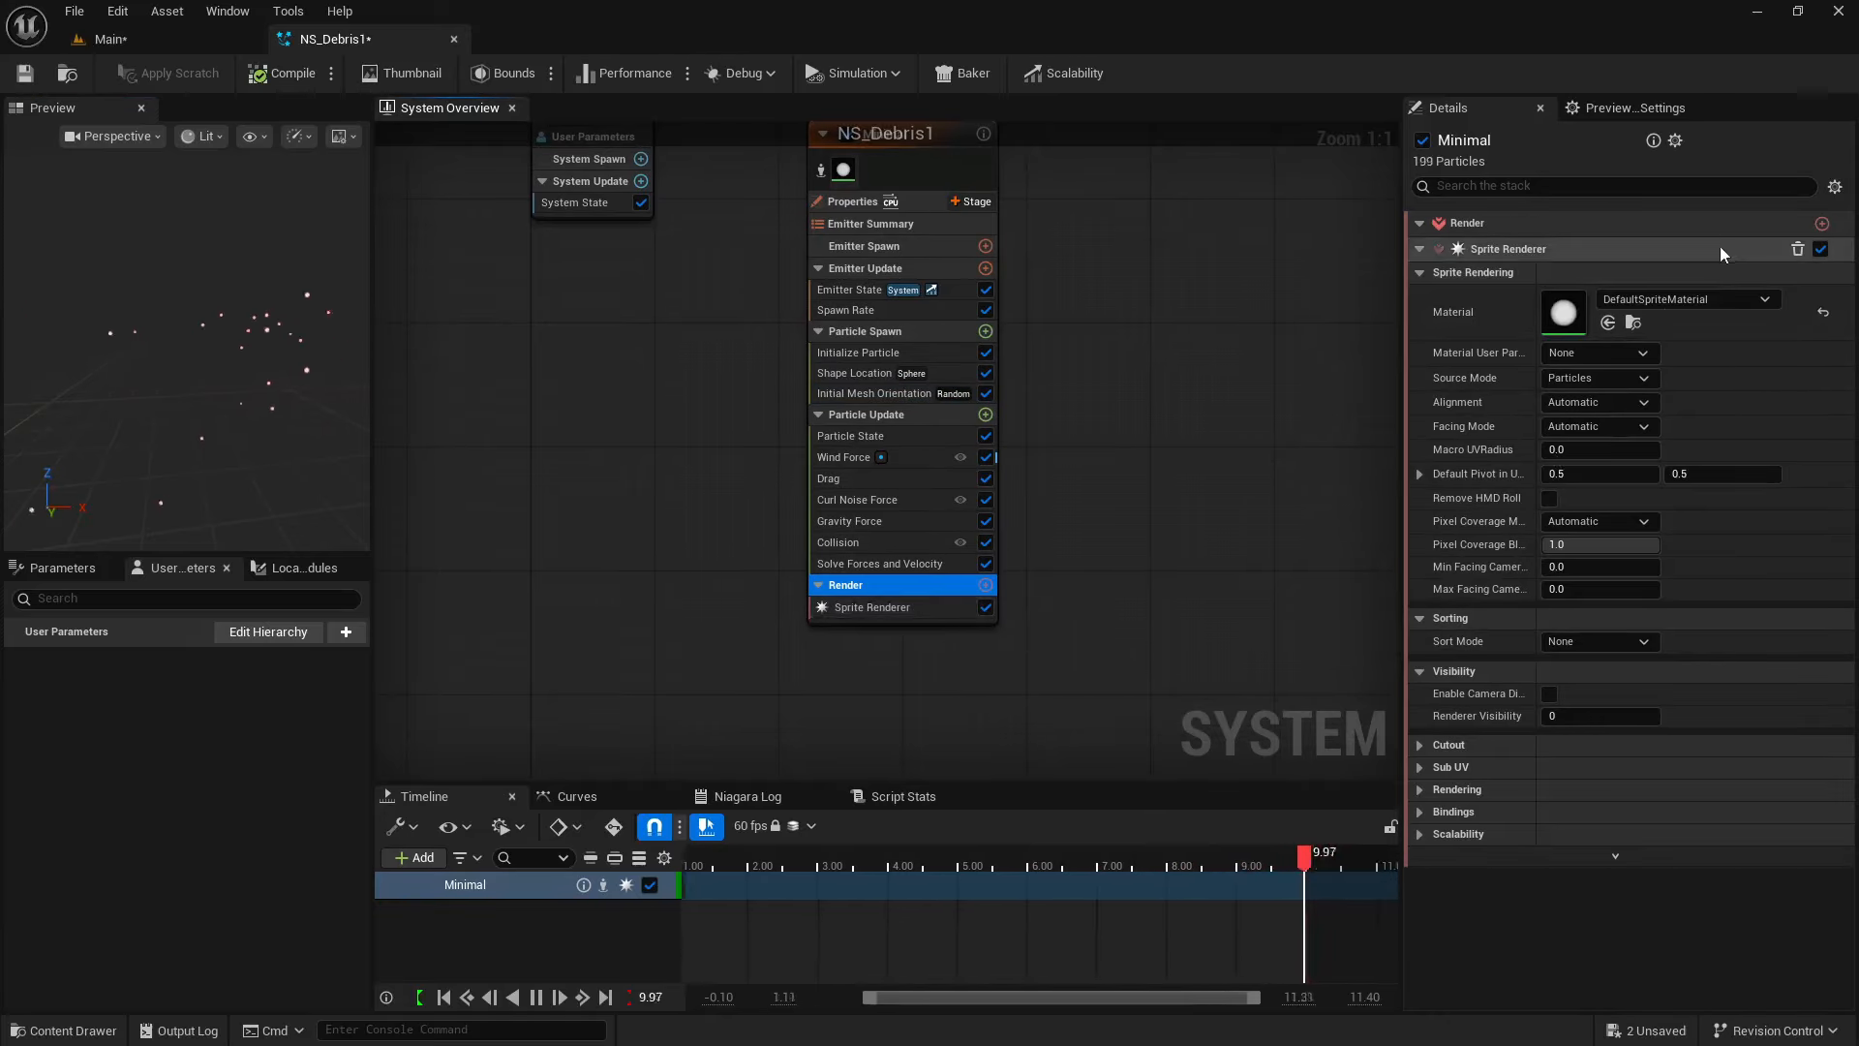
{"action": "left_click", "coordinate": [1683, 300]}
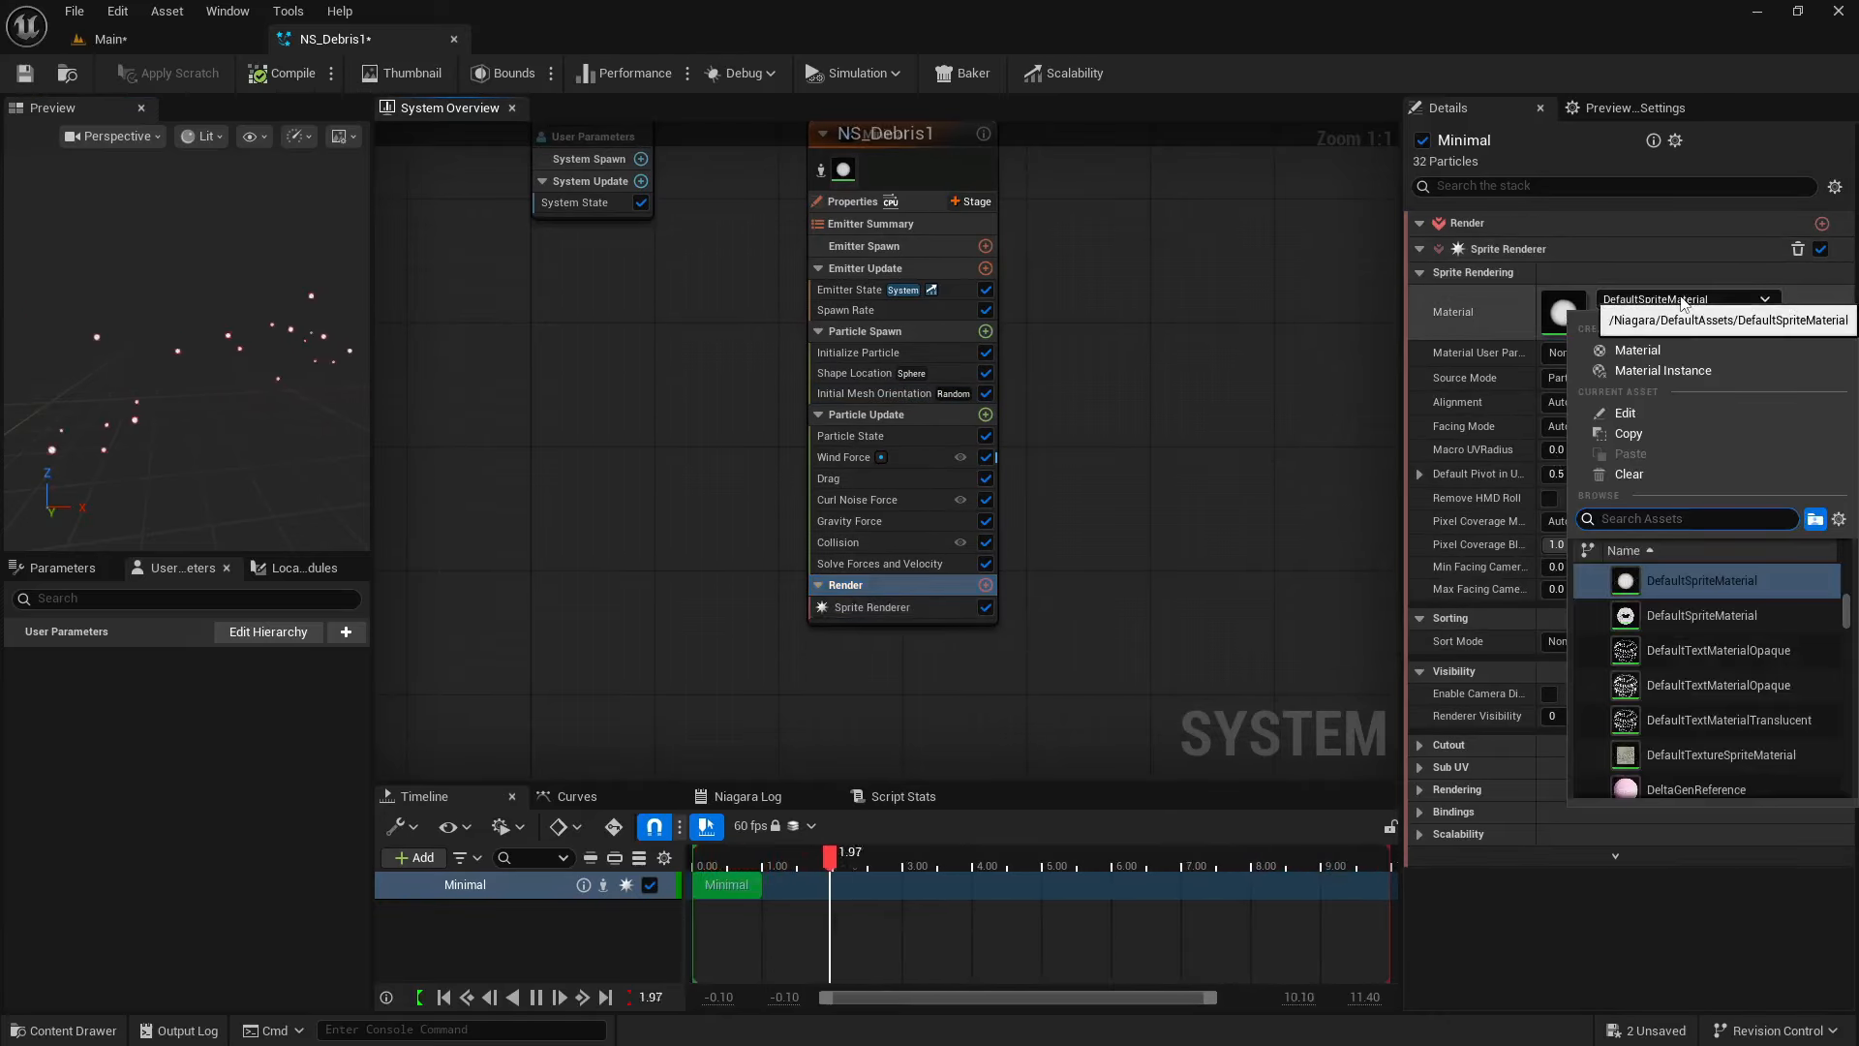
{"action": "left_click", "coordinate": [856, 373]}
{"action": "left_click", "coordinate": [857, 331]}
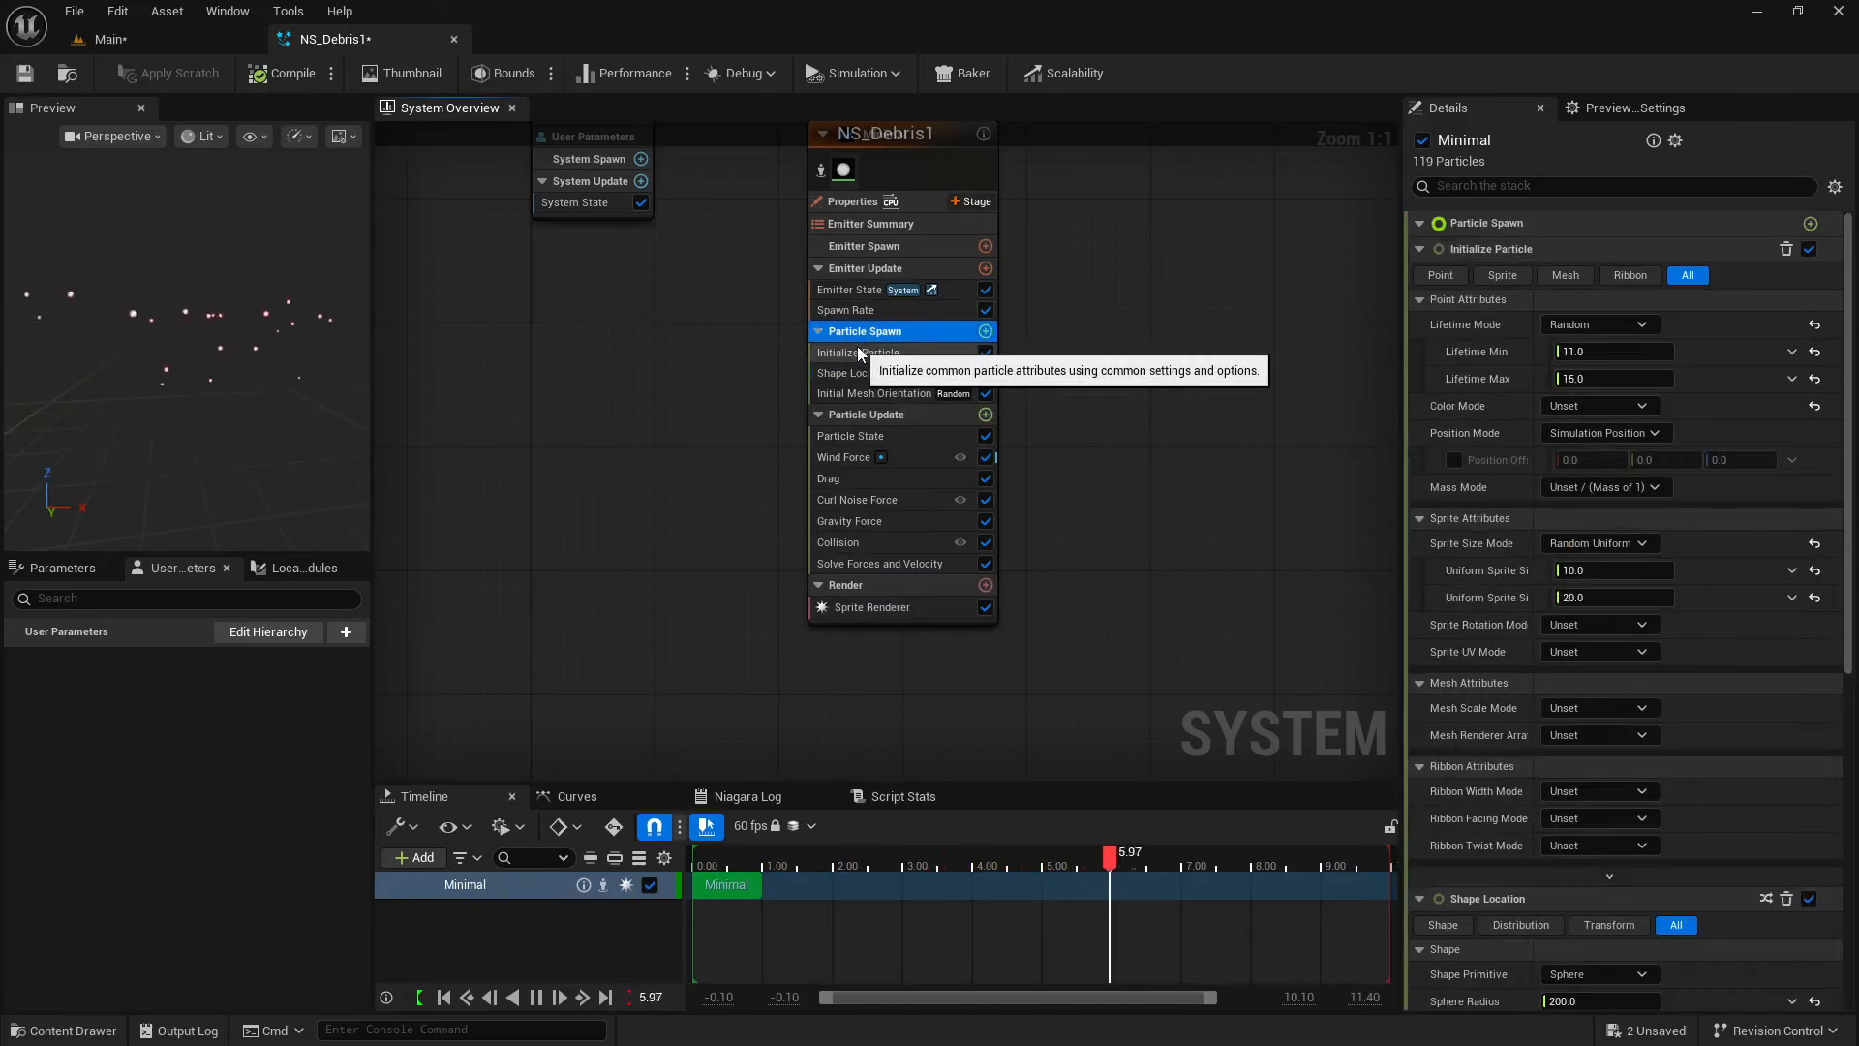
{"action": "left_click", "coordinate": [869, 352]}
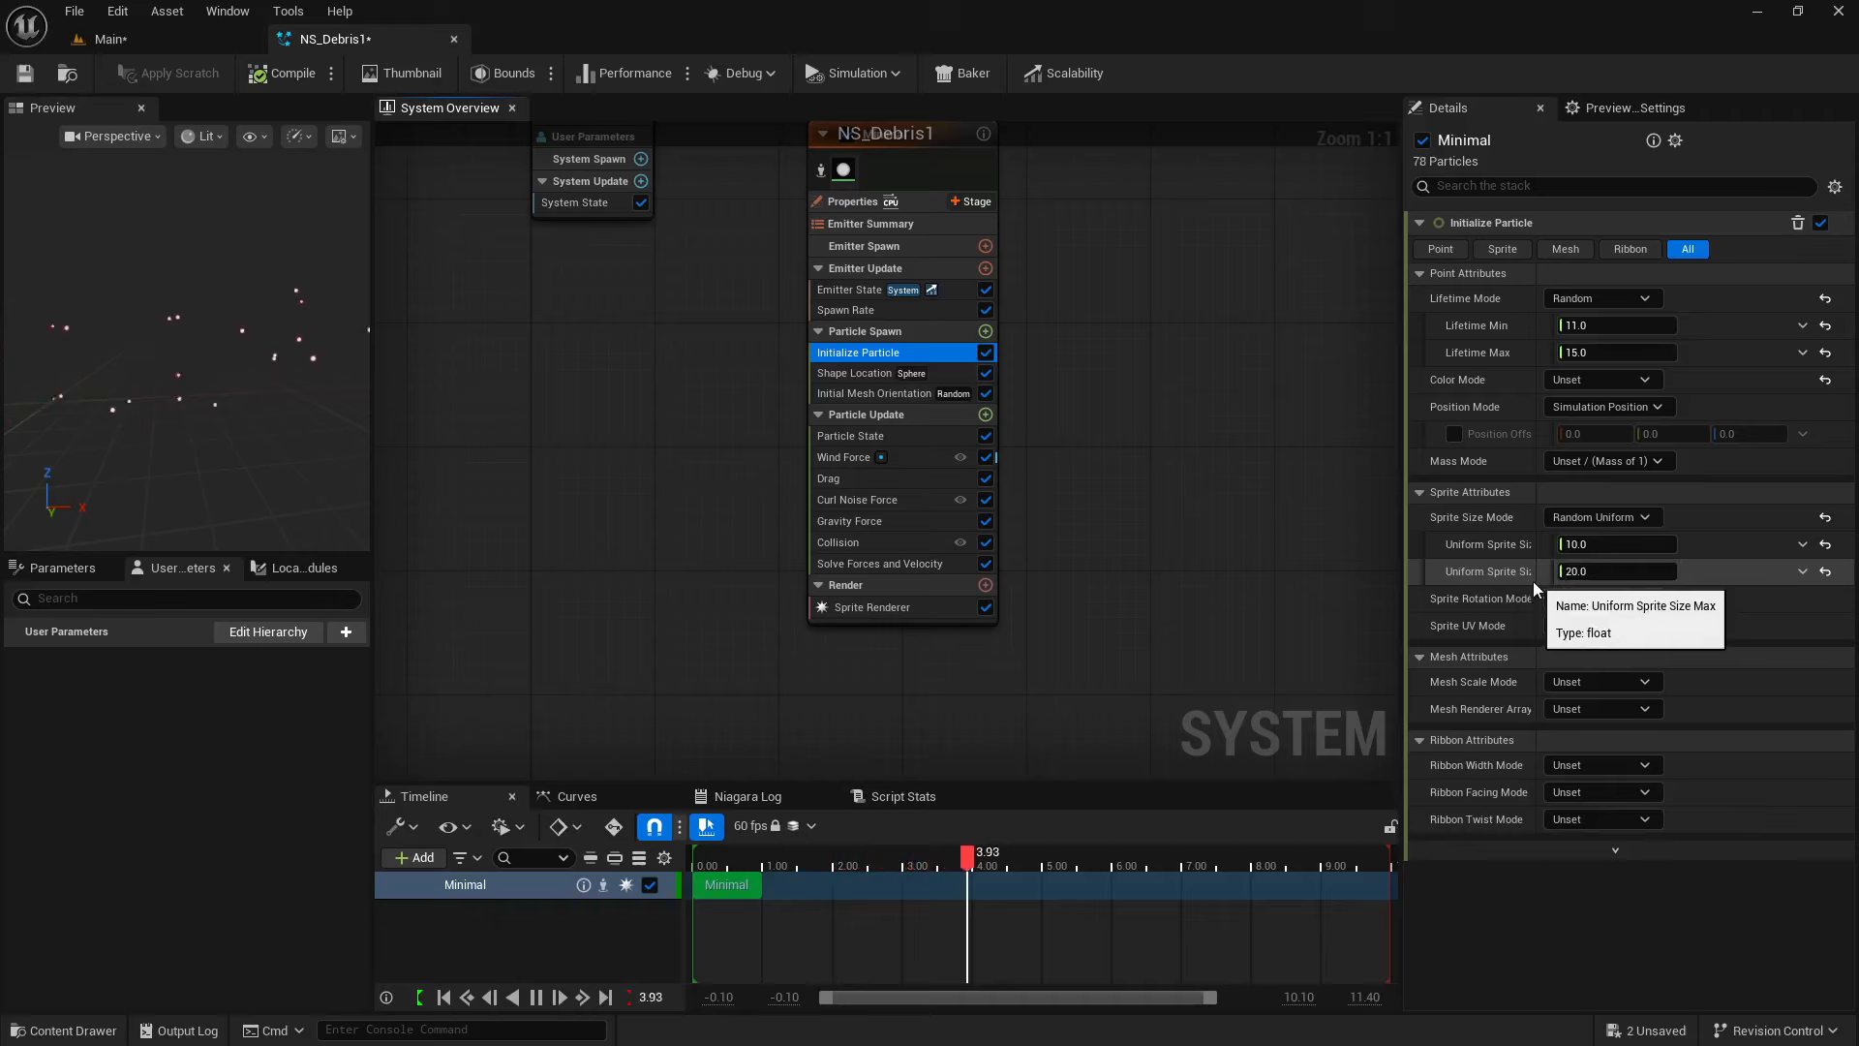
- Assign DefaultTextMaterialOpaque as the Sprite Renderer's material and check the particles in the Main level
{"action": "left_click", "coordinate": [853, 609]}
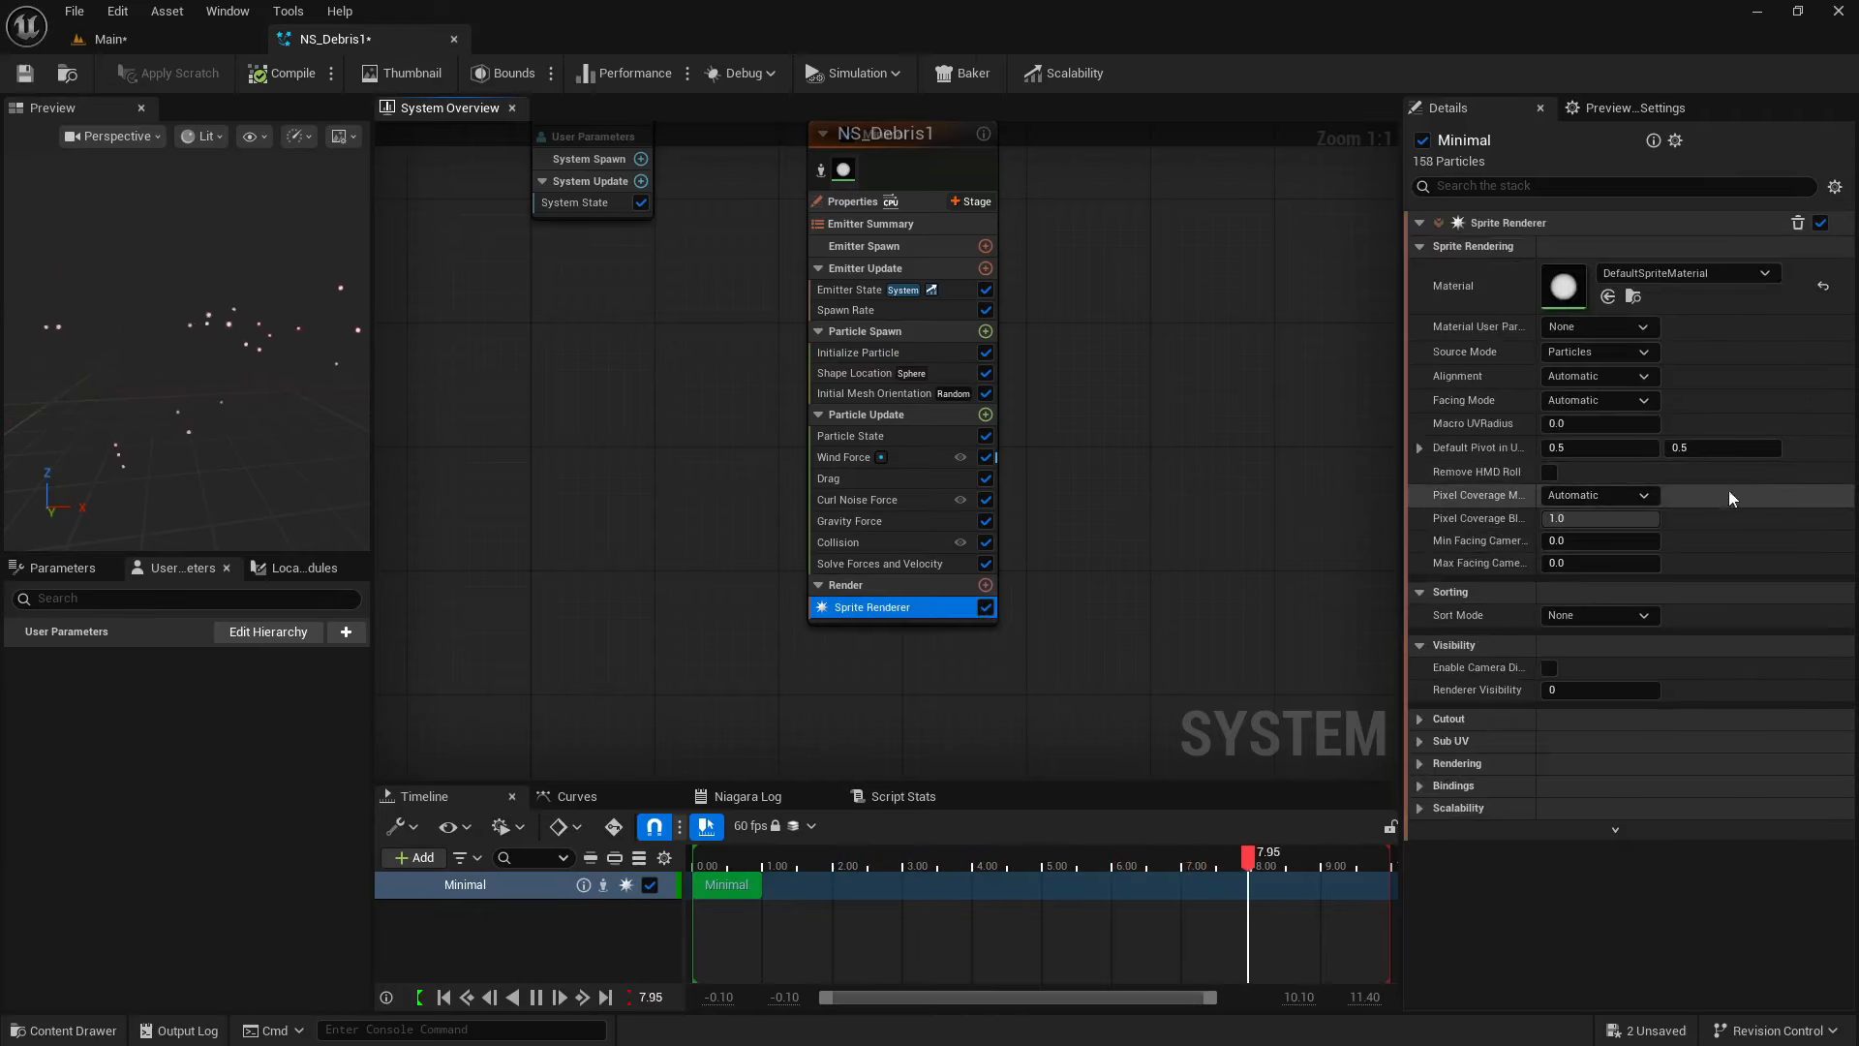
{"action": "left_click", "coordinate": [1682, 273]}
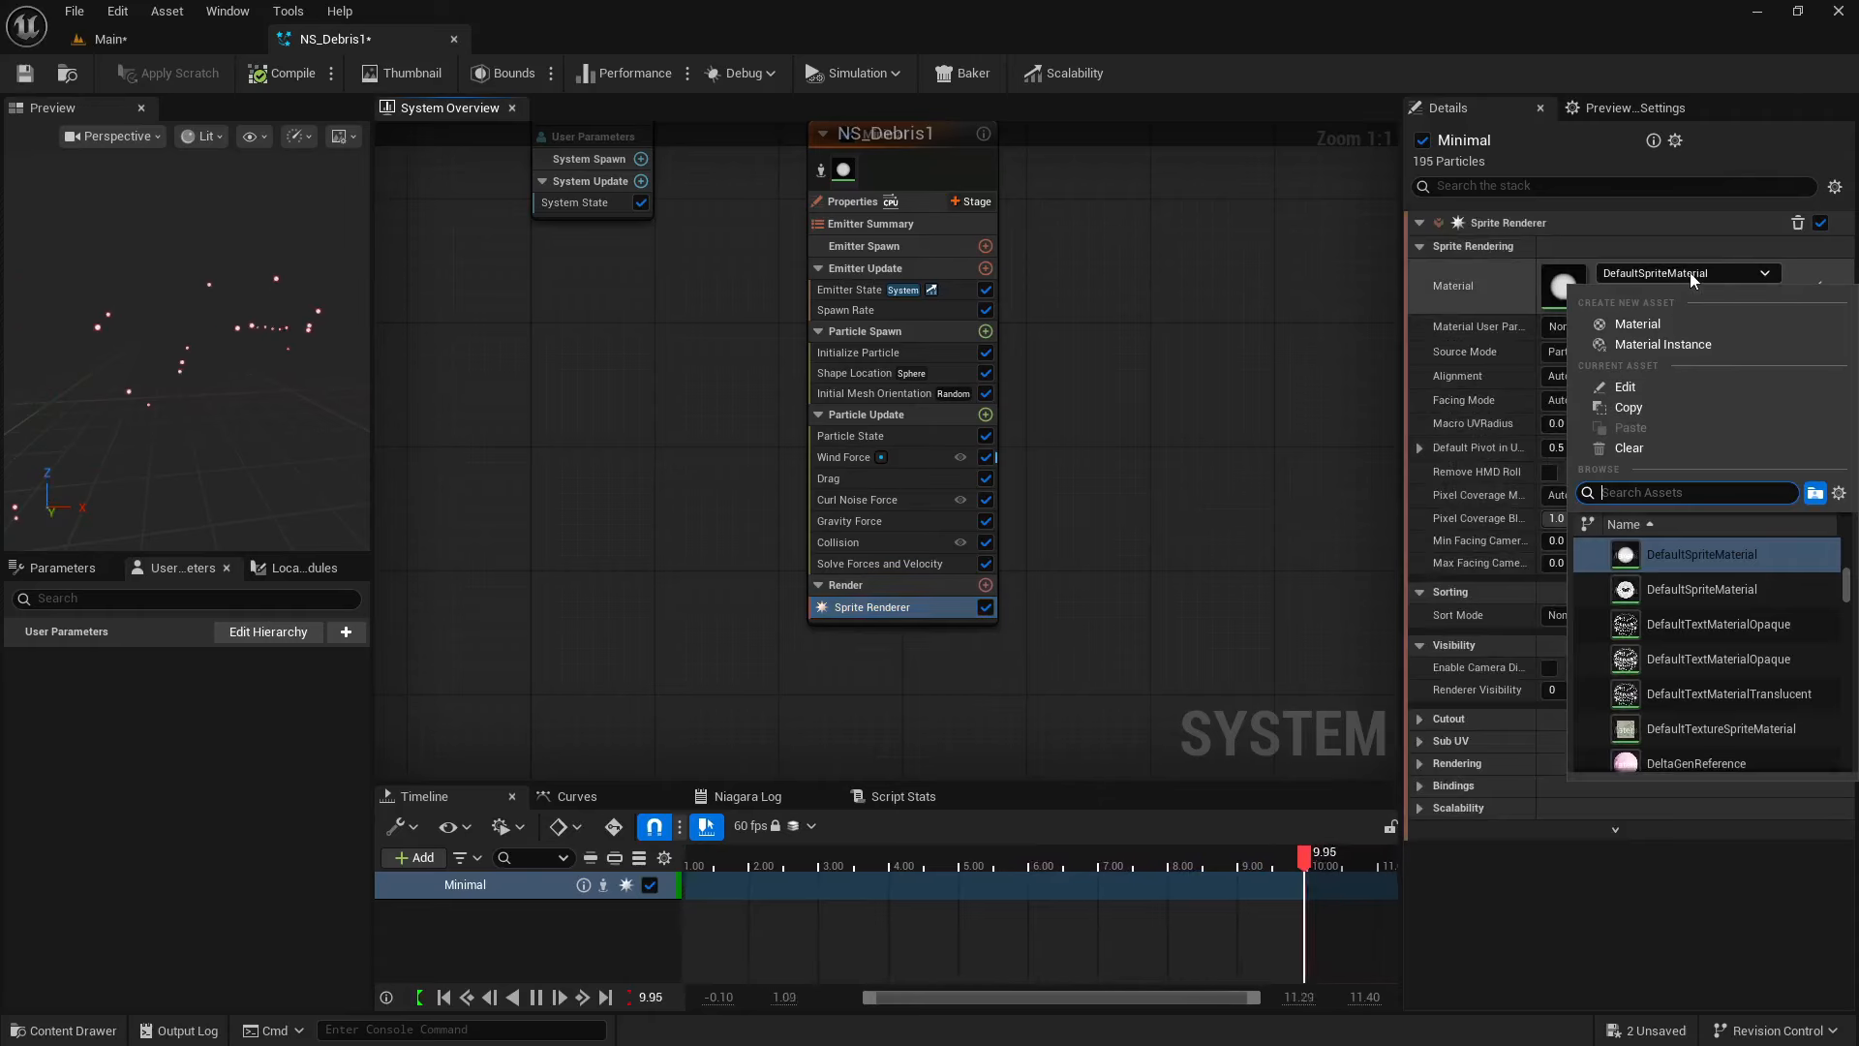
{"action": "scroll", "coordinate": [1716, 572], "scroll_direction": "down", "scroll_amount": 3}
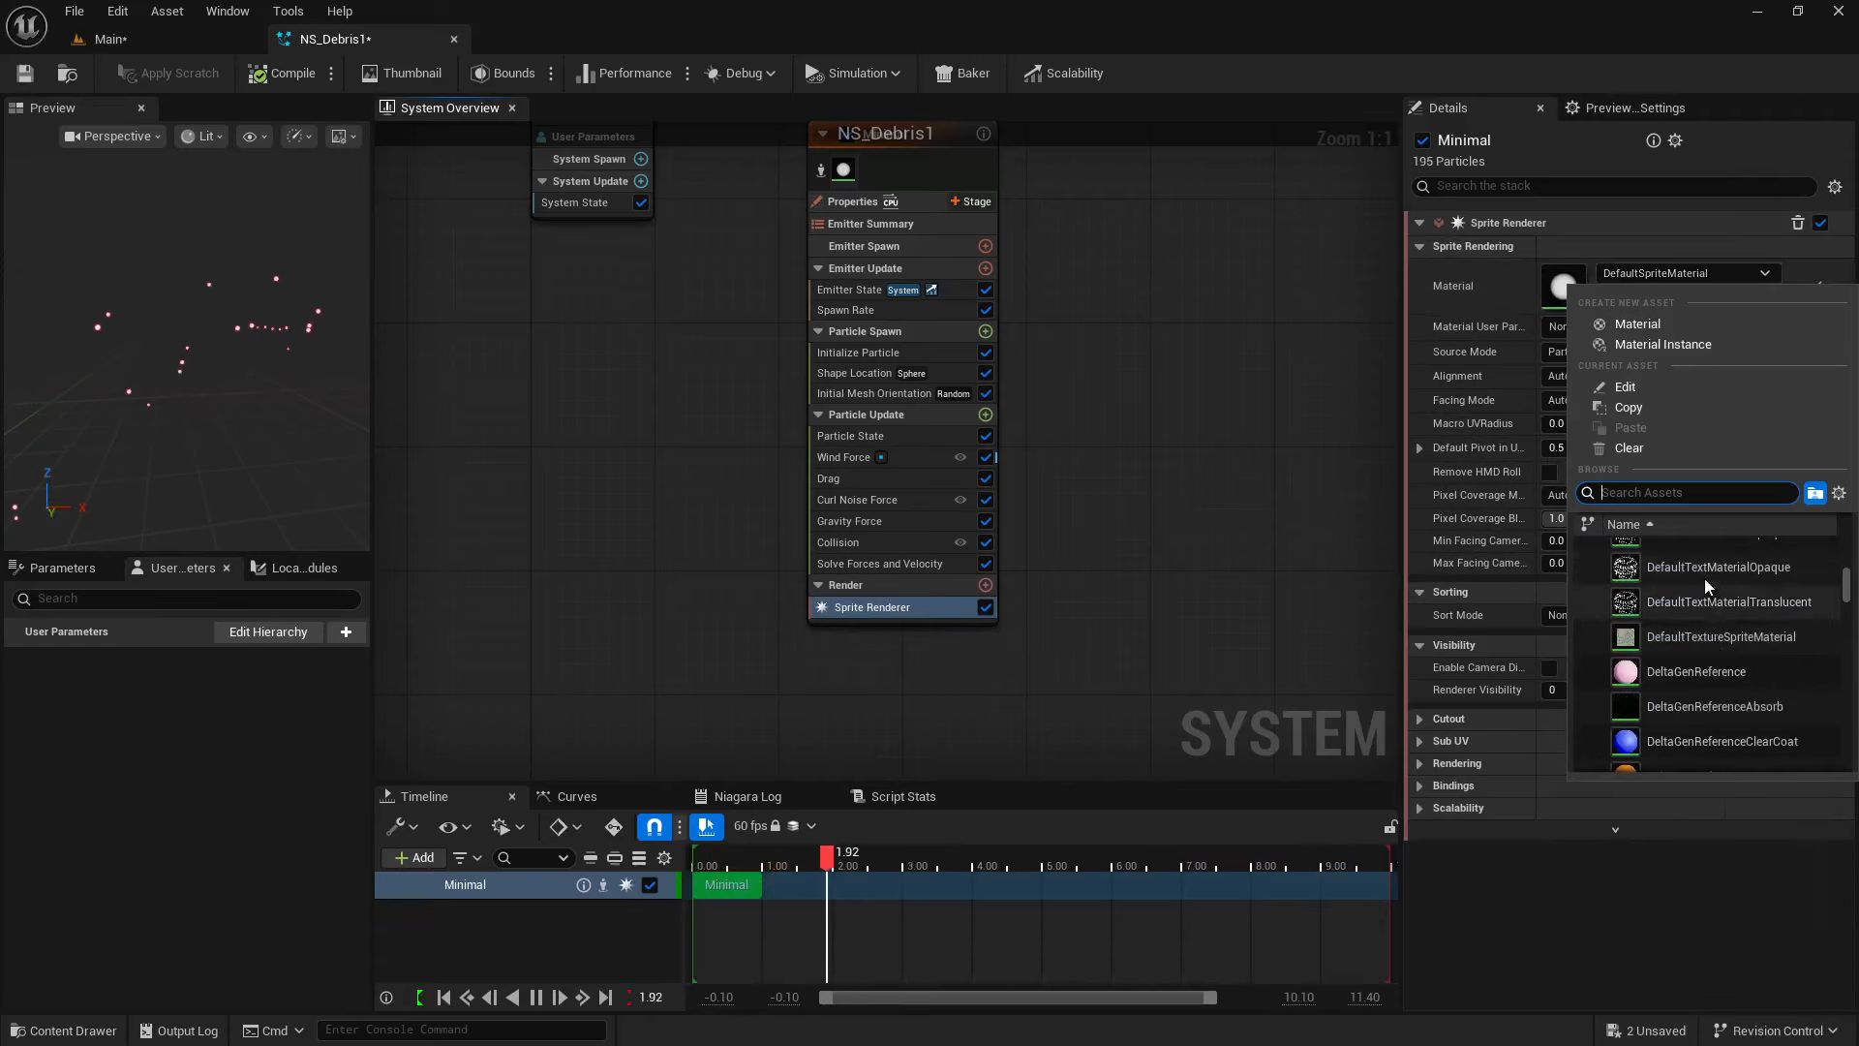
{"action": "left_click", "coordinate": [1704, 569]}
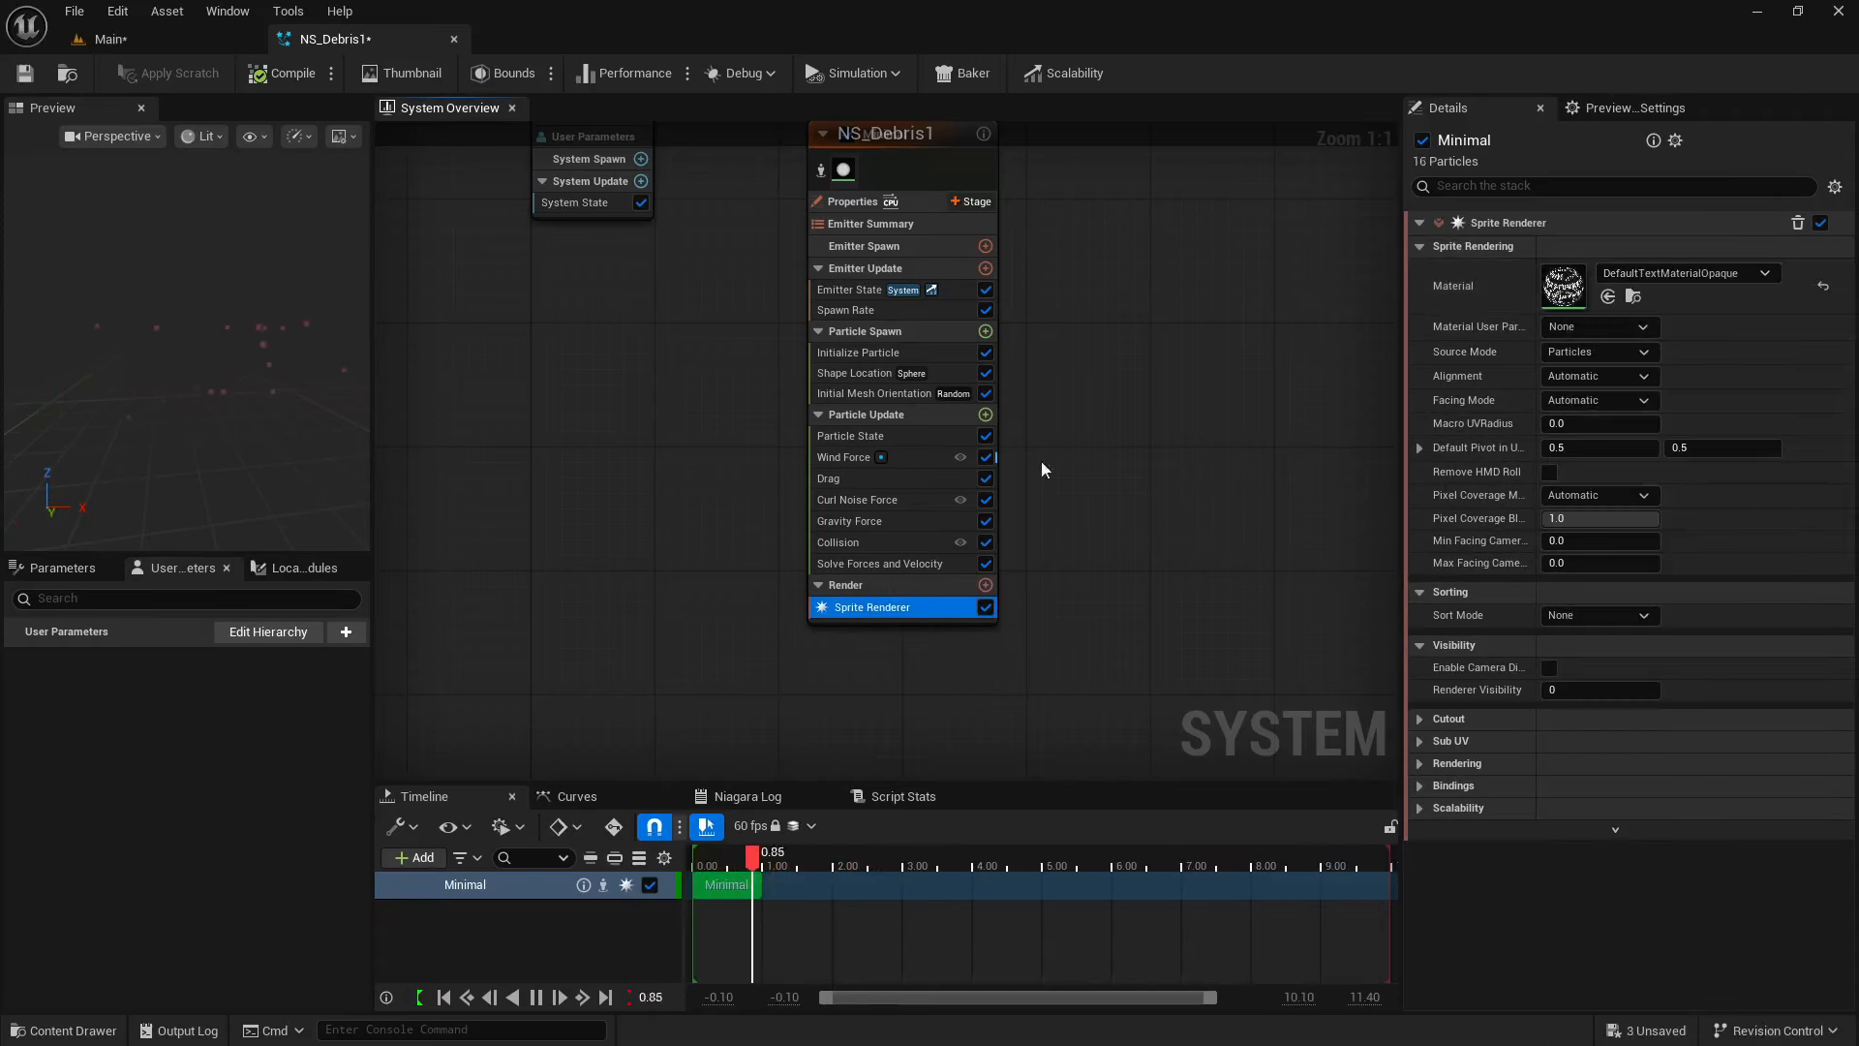
{"action": "left_click", "coordinate": [107, 38]}
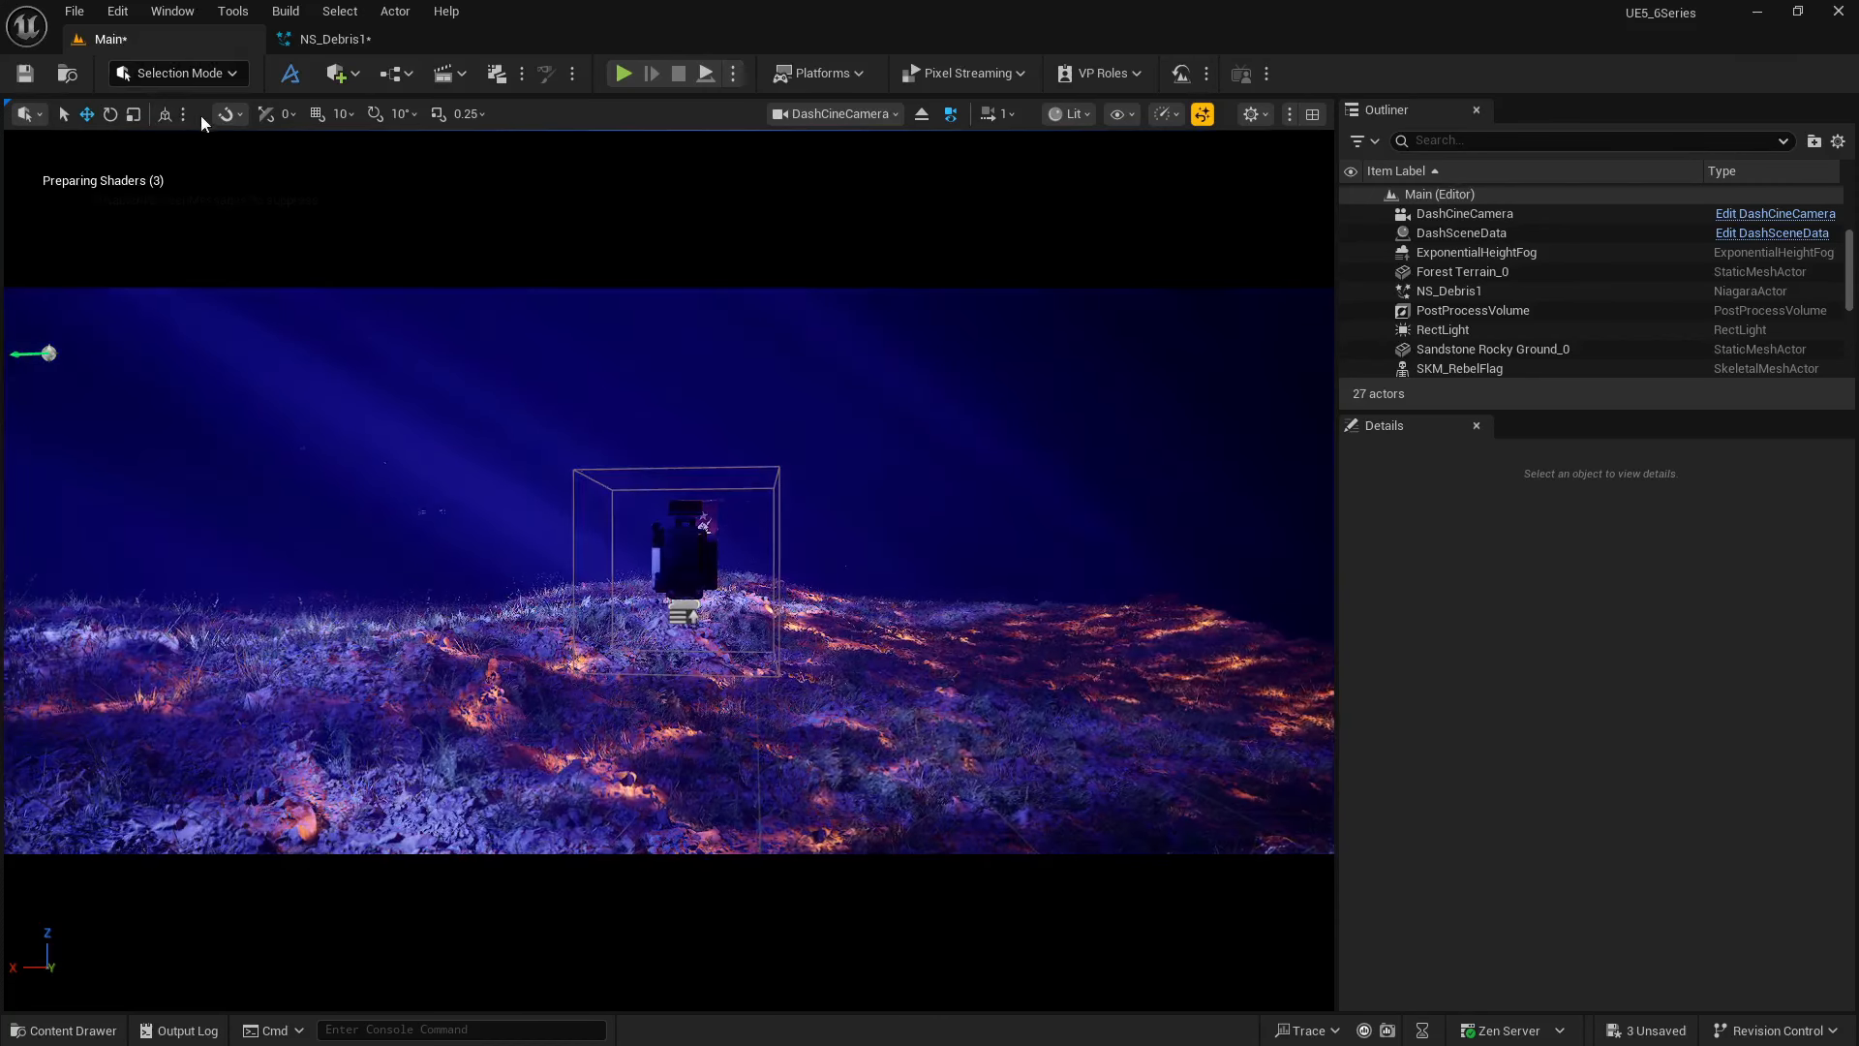
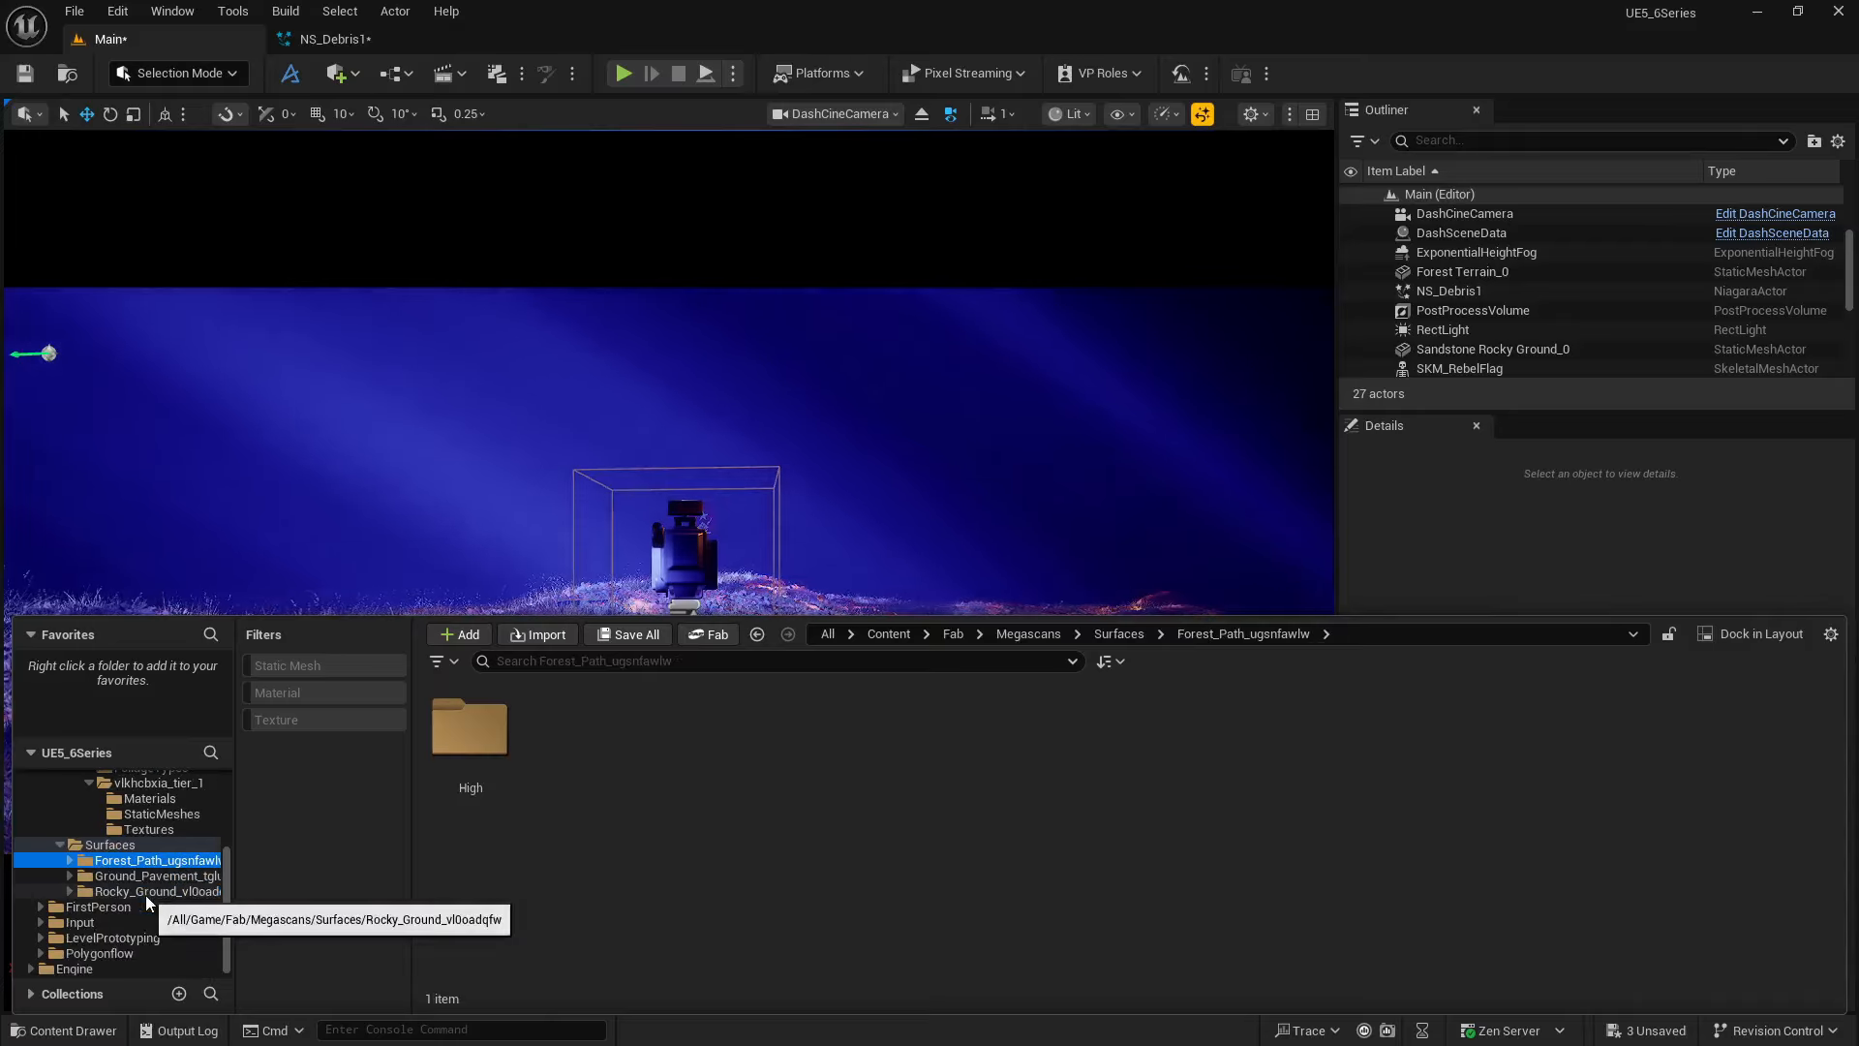
- Browse the Megascans 3D assets and open the StaticMeshes folder of Sandstone_Rocky_Ground to look for a debris mesh
{"action": "scroll", "coordinate": [146, 895], "scroll_direction": "up", "scroll_amount": 4}
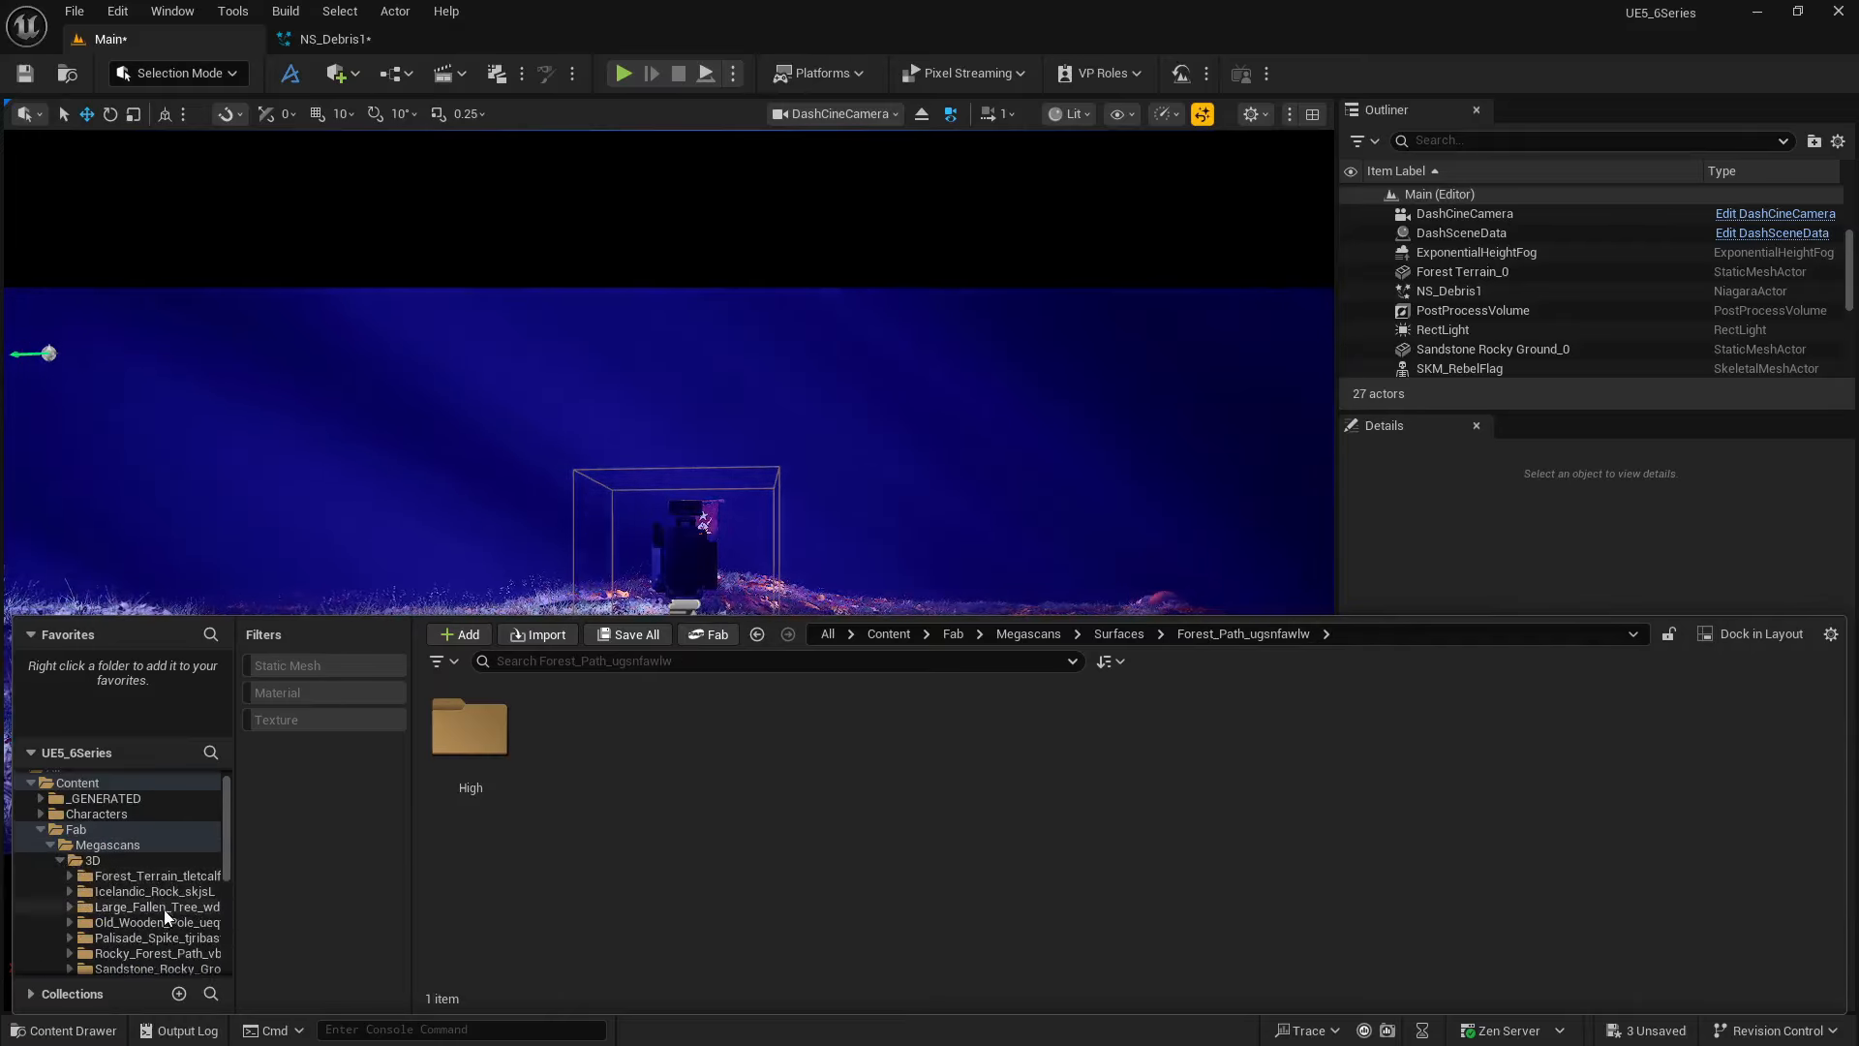
{"action": "scroll", "coordinate": [166, 935], "scroll_direction": "down", "scroll_amount": 1}
{"action": "left_click", "coordinate": [167, 923]}
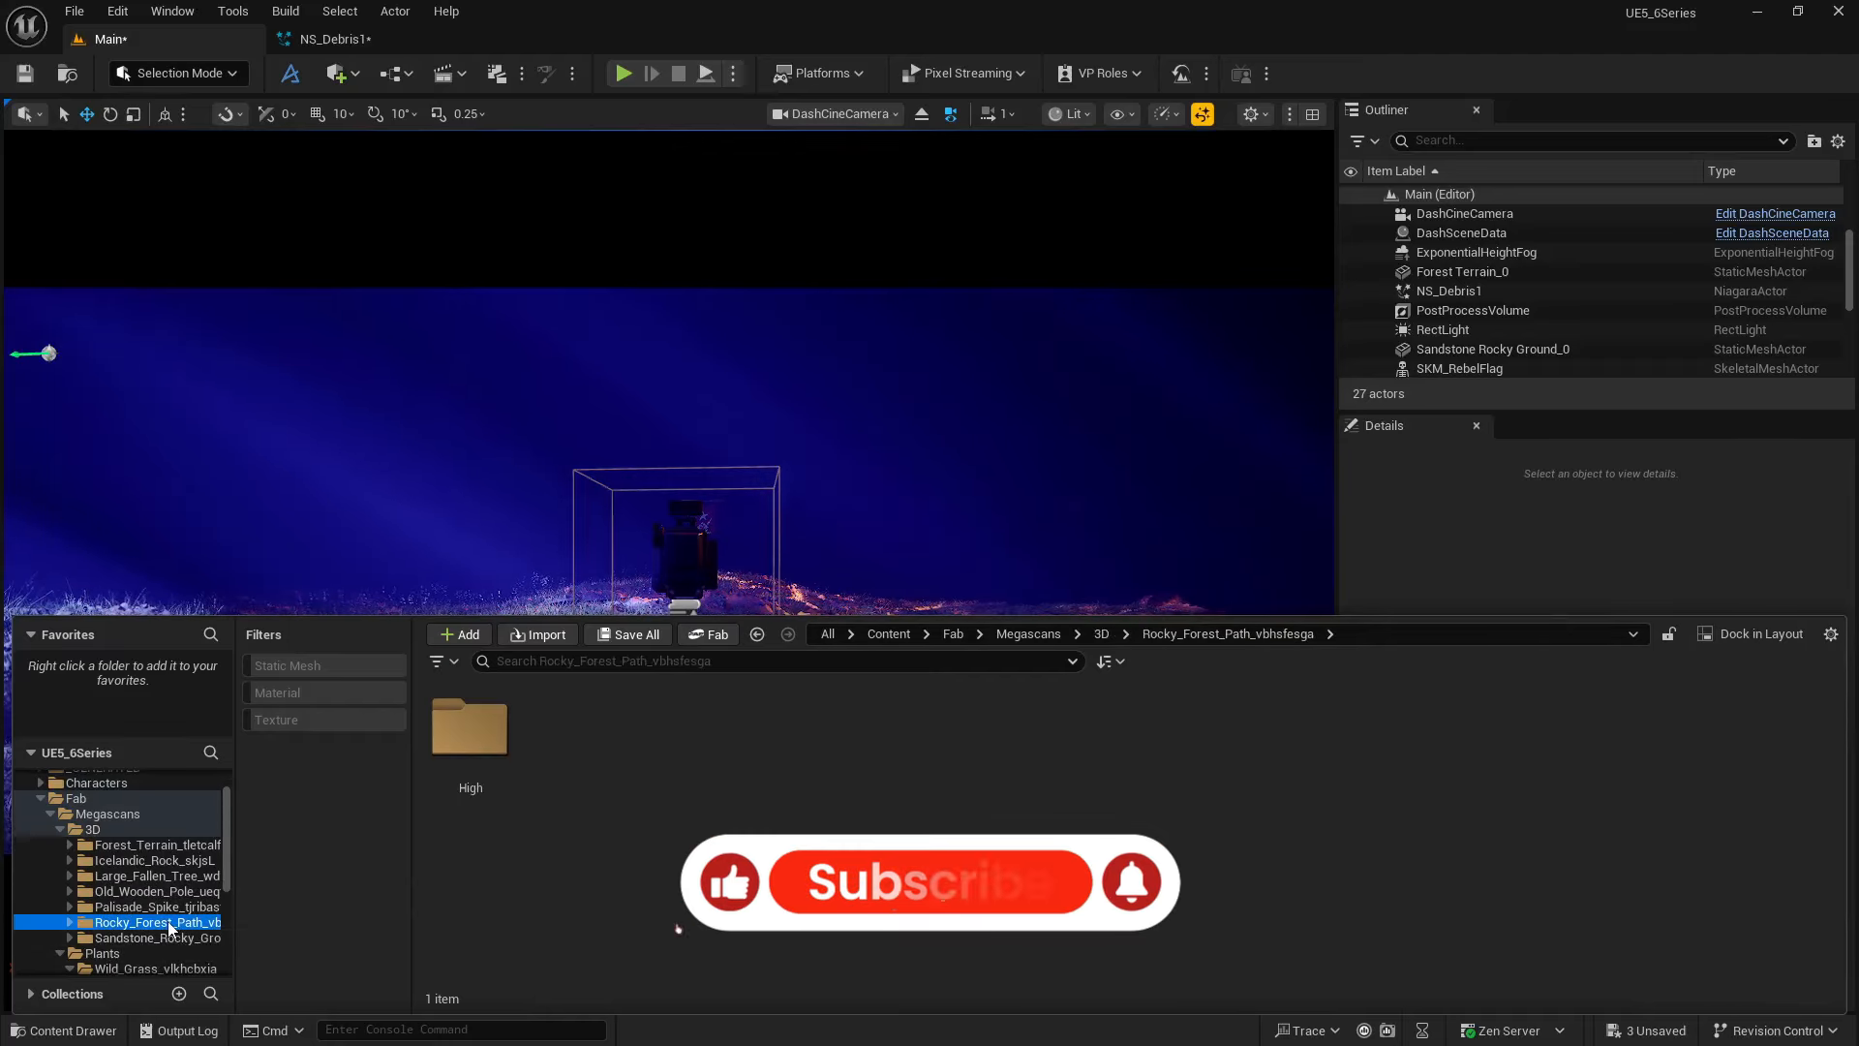
{"action": "left_click", "coordinate": [167, 937]}
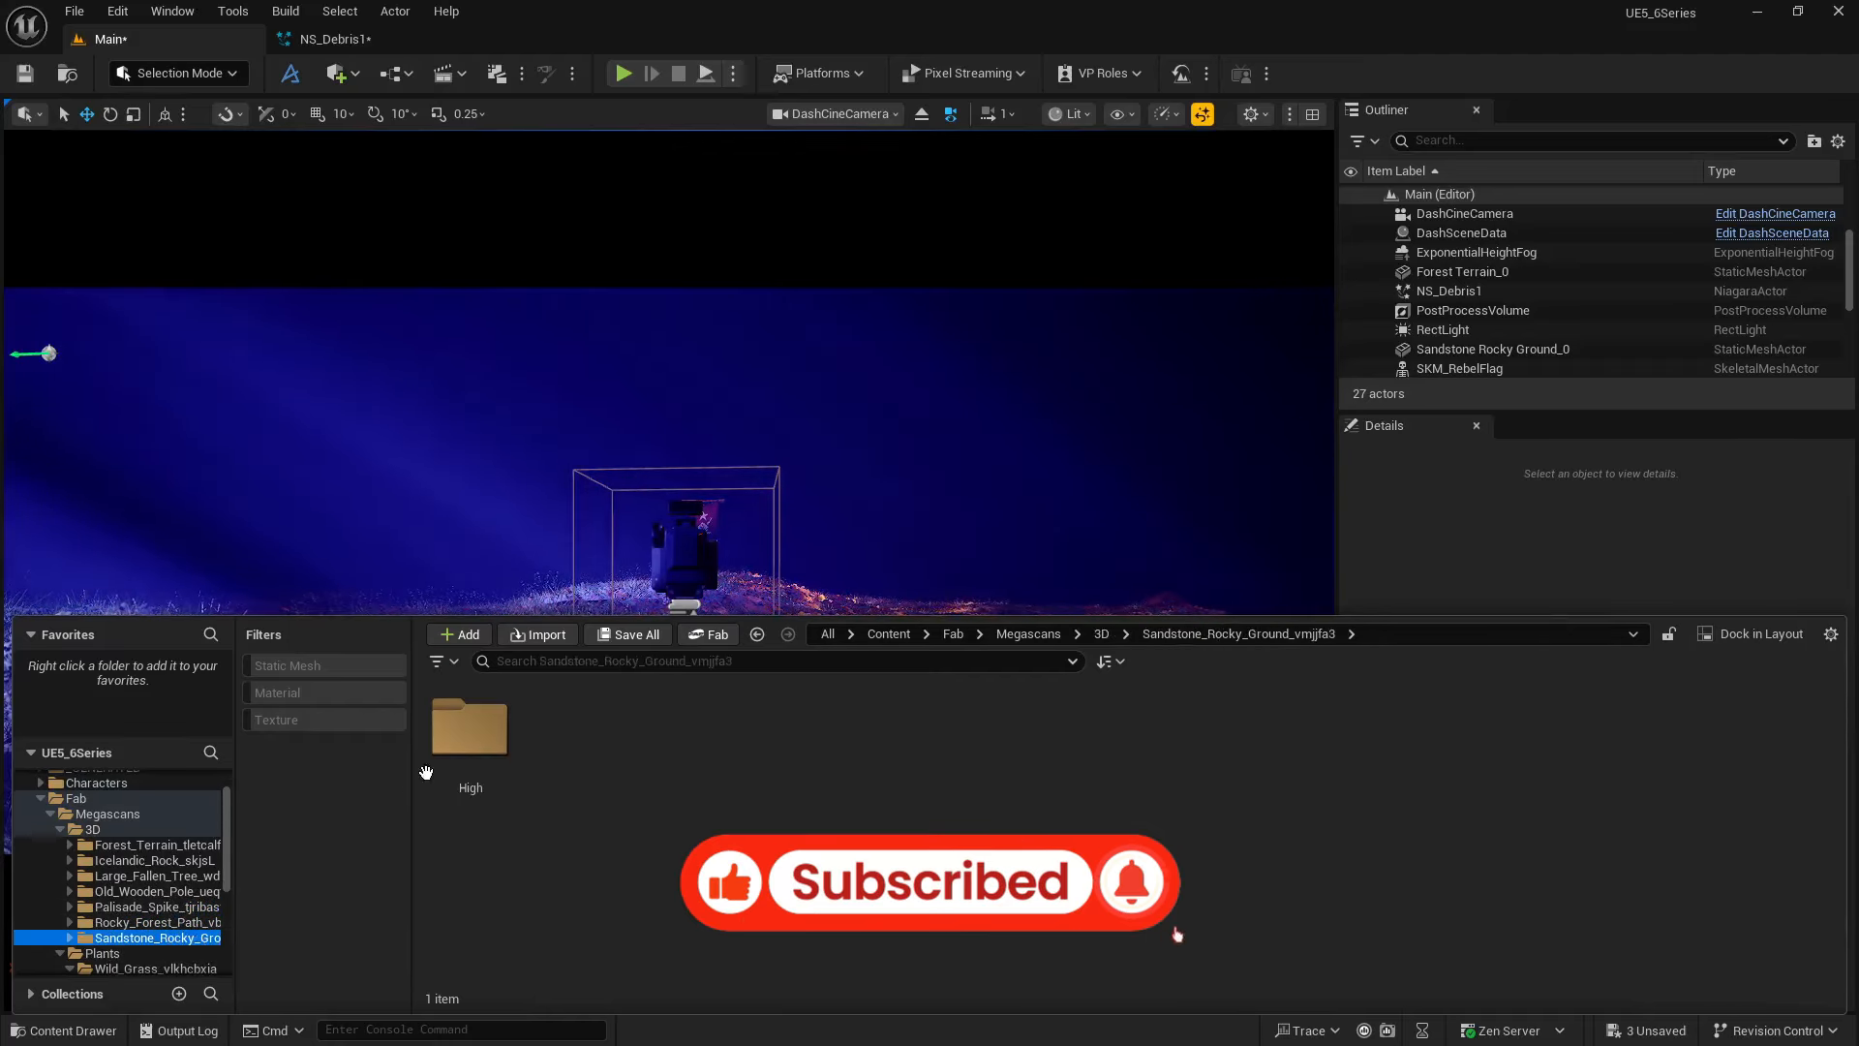
{"action": "double_click", "coordinate": [501, 756]}
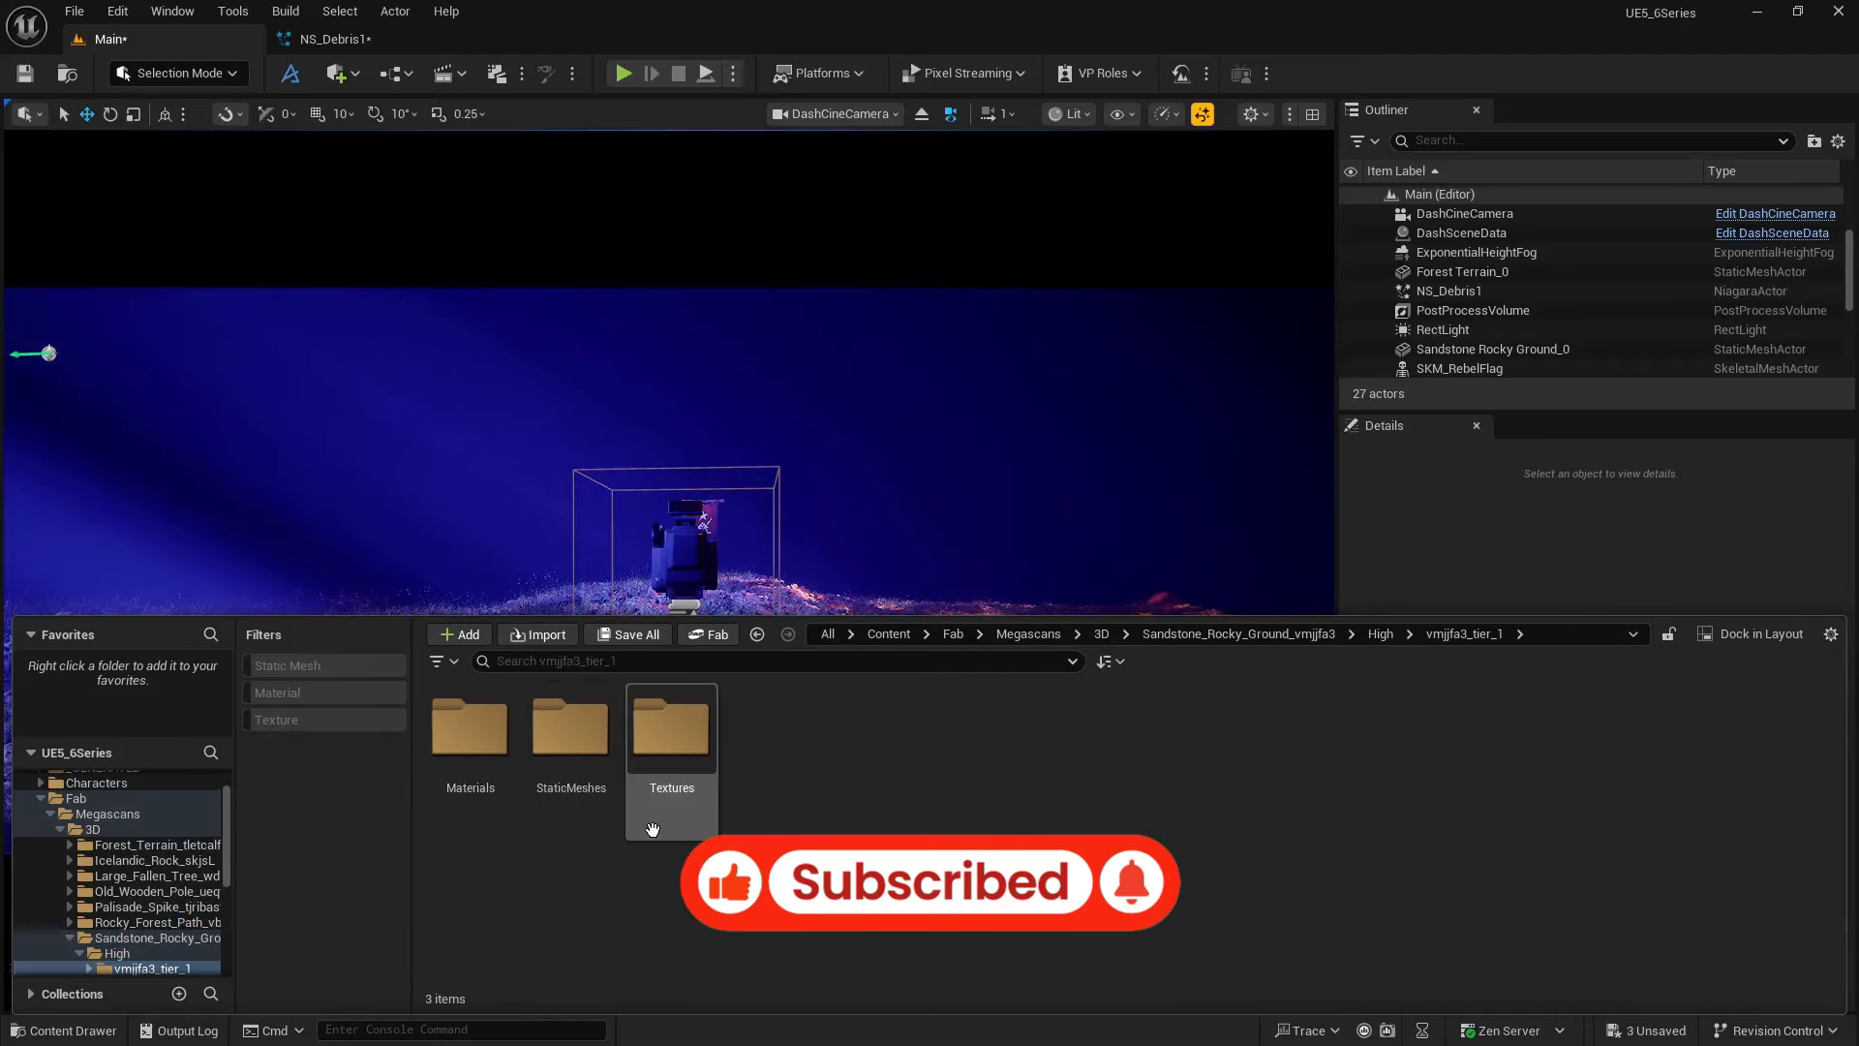
{"action": "double_click", "coordinate": [570, 731]}
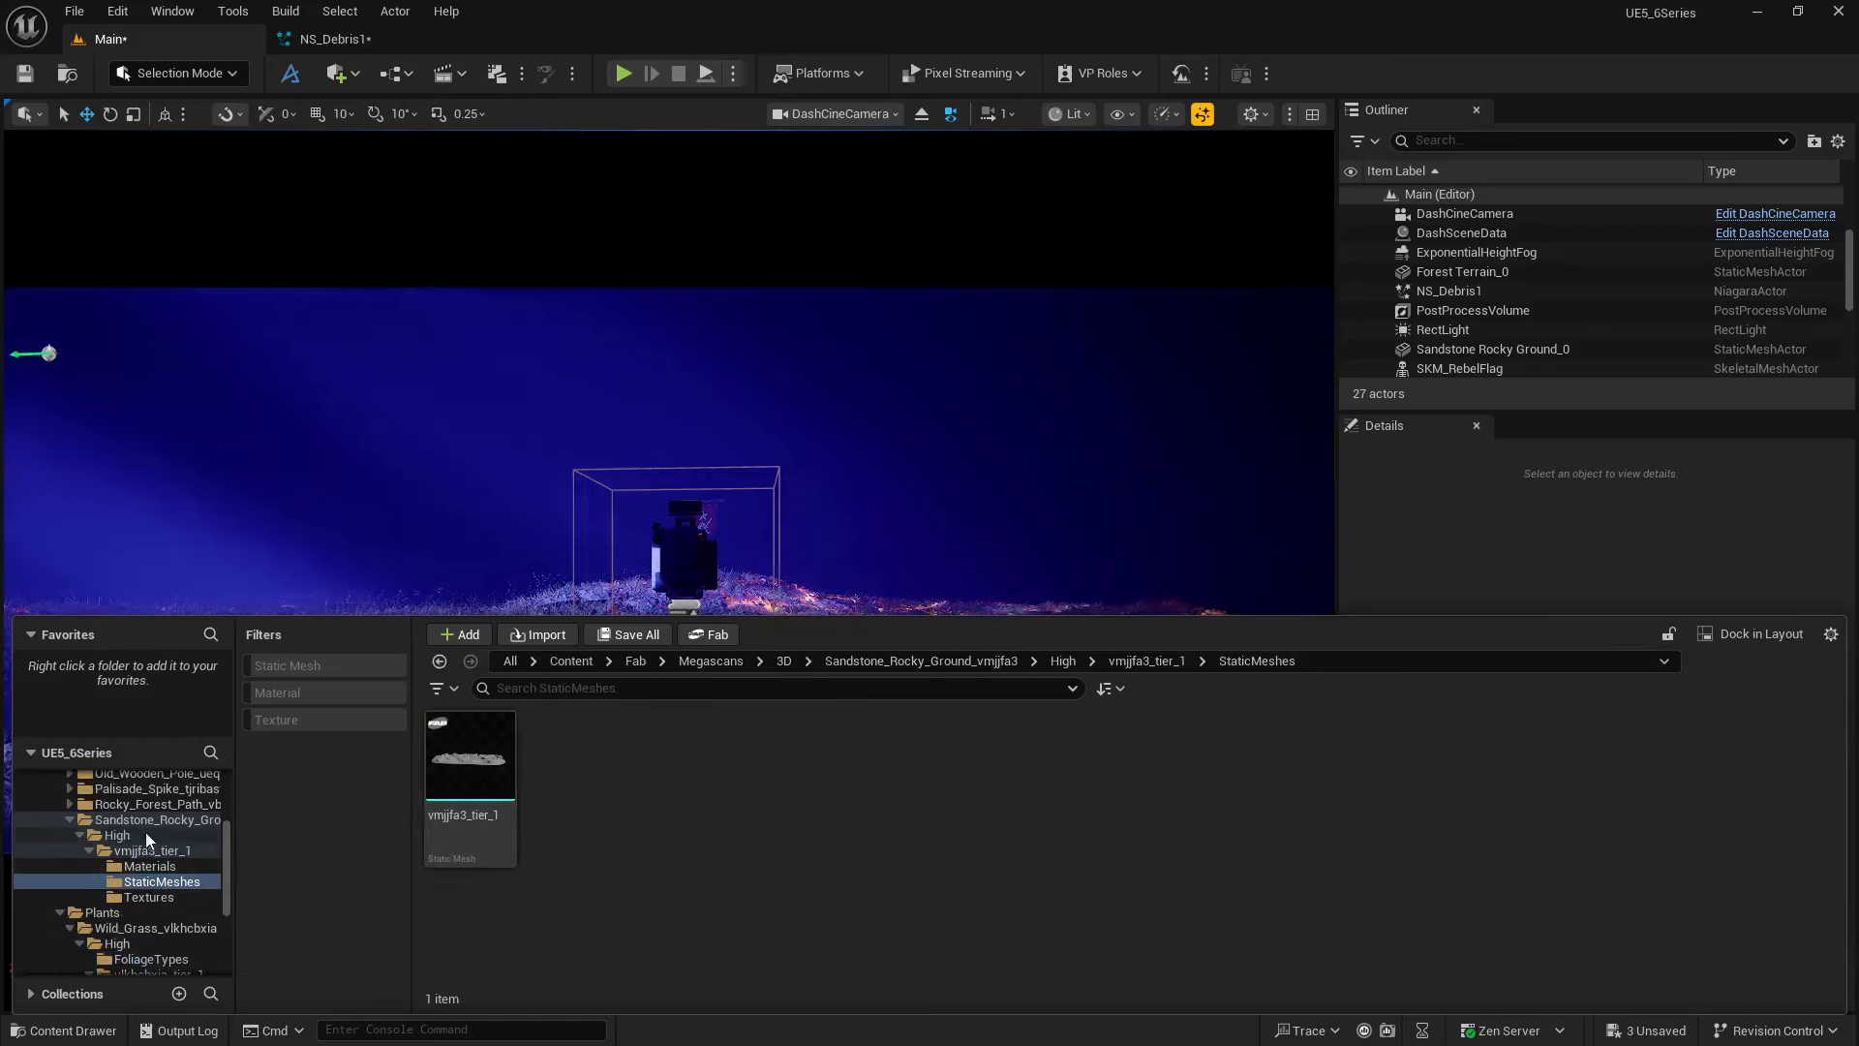
- Find the Icelandic_Rock static mesh skjsL_tier_2 in the Megascans 3D assets and open it for inspection
{"action": "scroll", "coordinate": [81, 809], "scroll_direction": "up", "scroll_amount": 3}
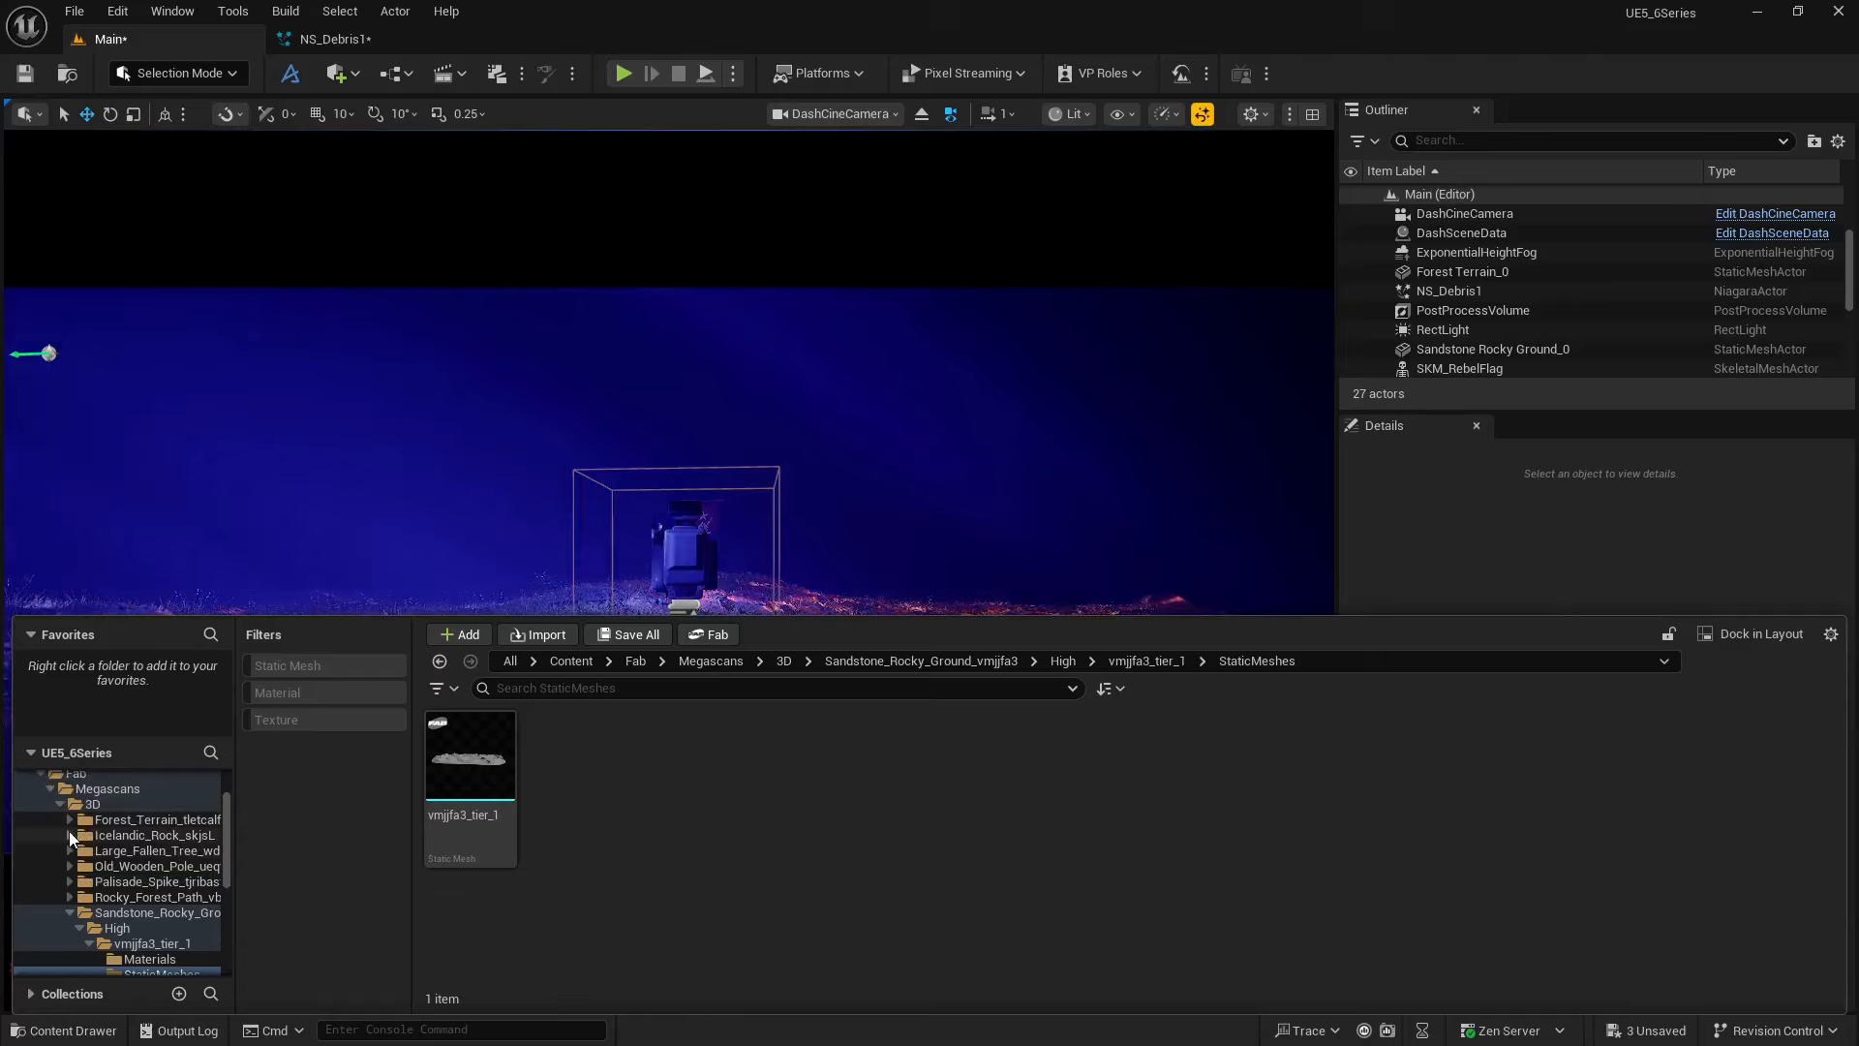
{"action": "left_click", "coordinate": [69, 835]}
{"action": "left_click", "coordinate": [108, 850]}
{"action": "double_click", "coordinate": [500, 720]}
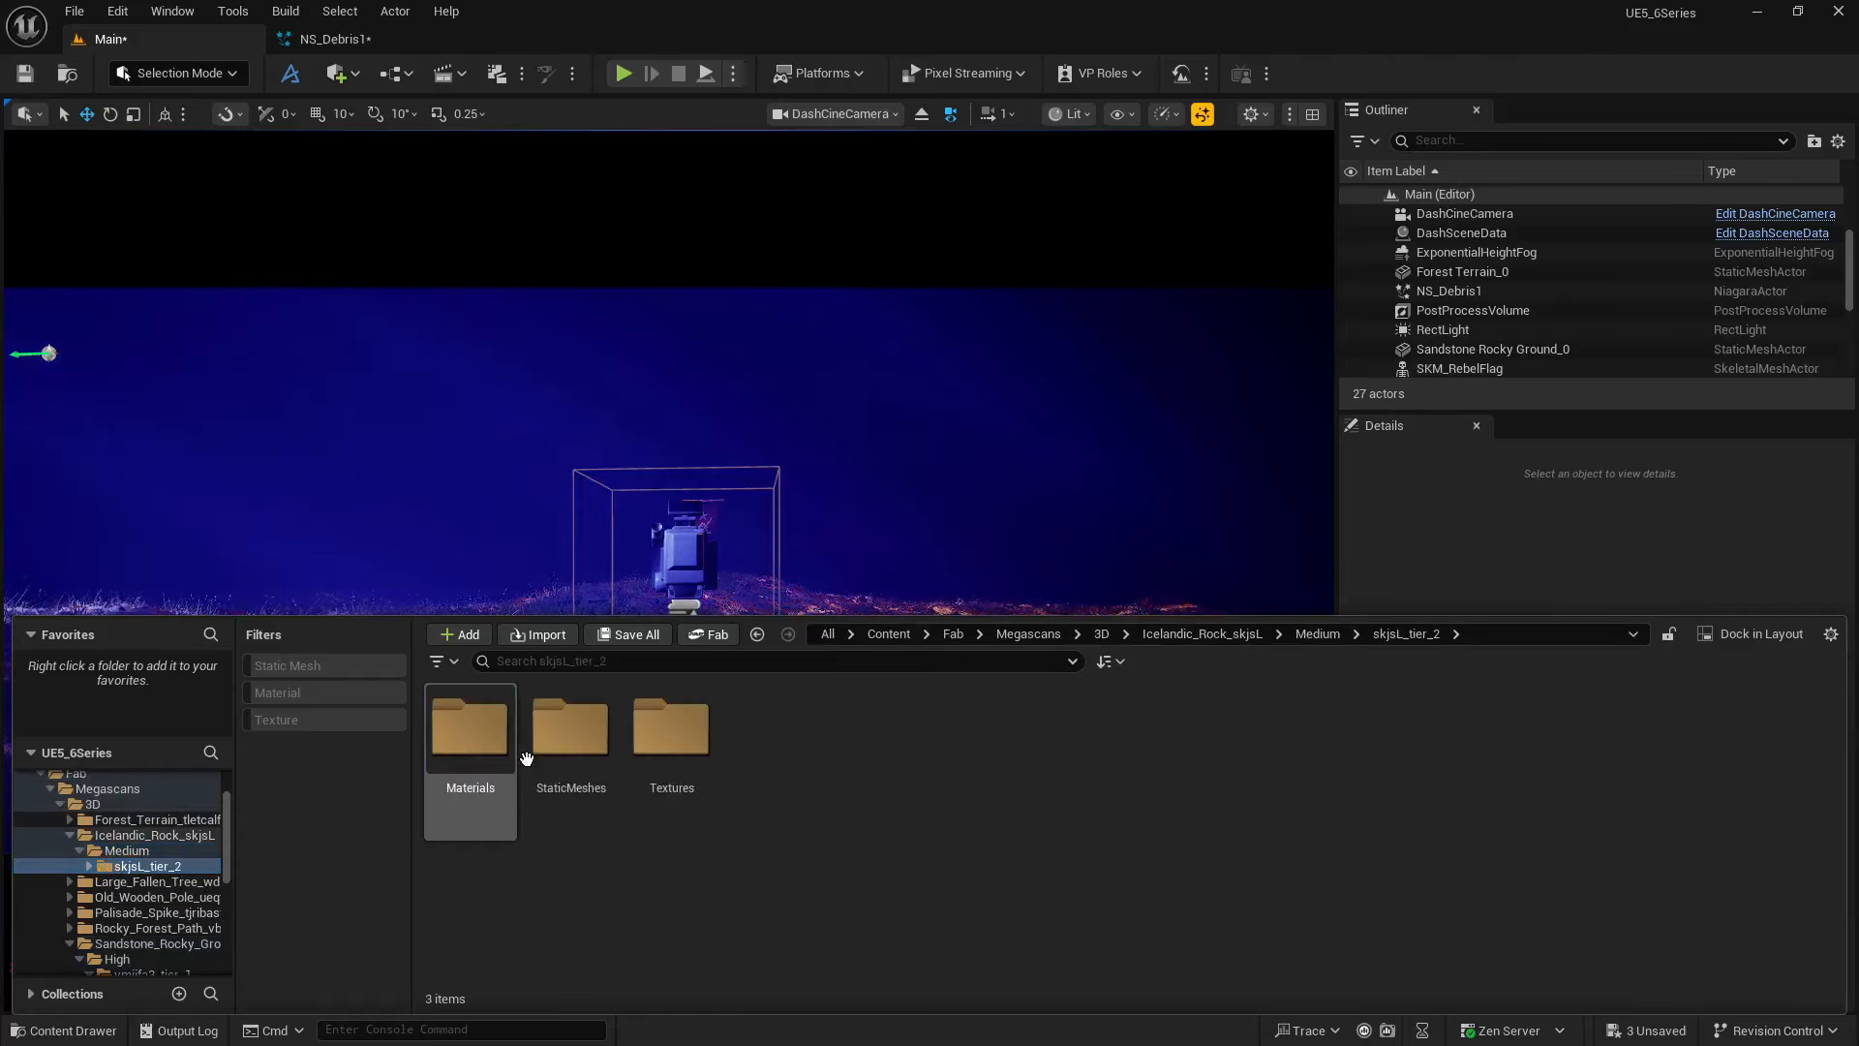
{"action": "double_click", "coordinate": [586, 765]}
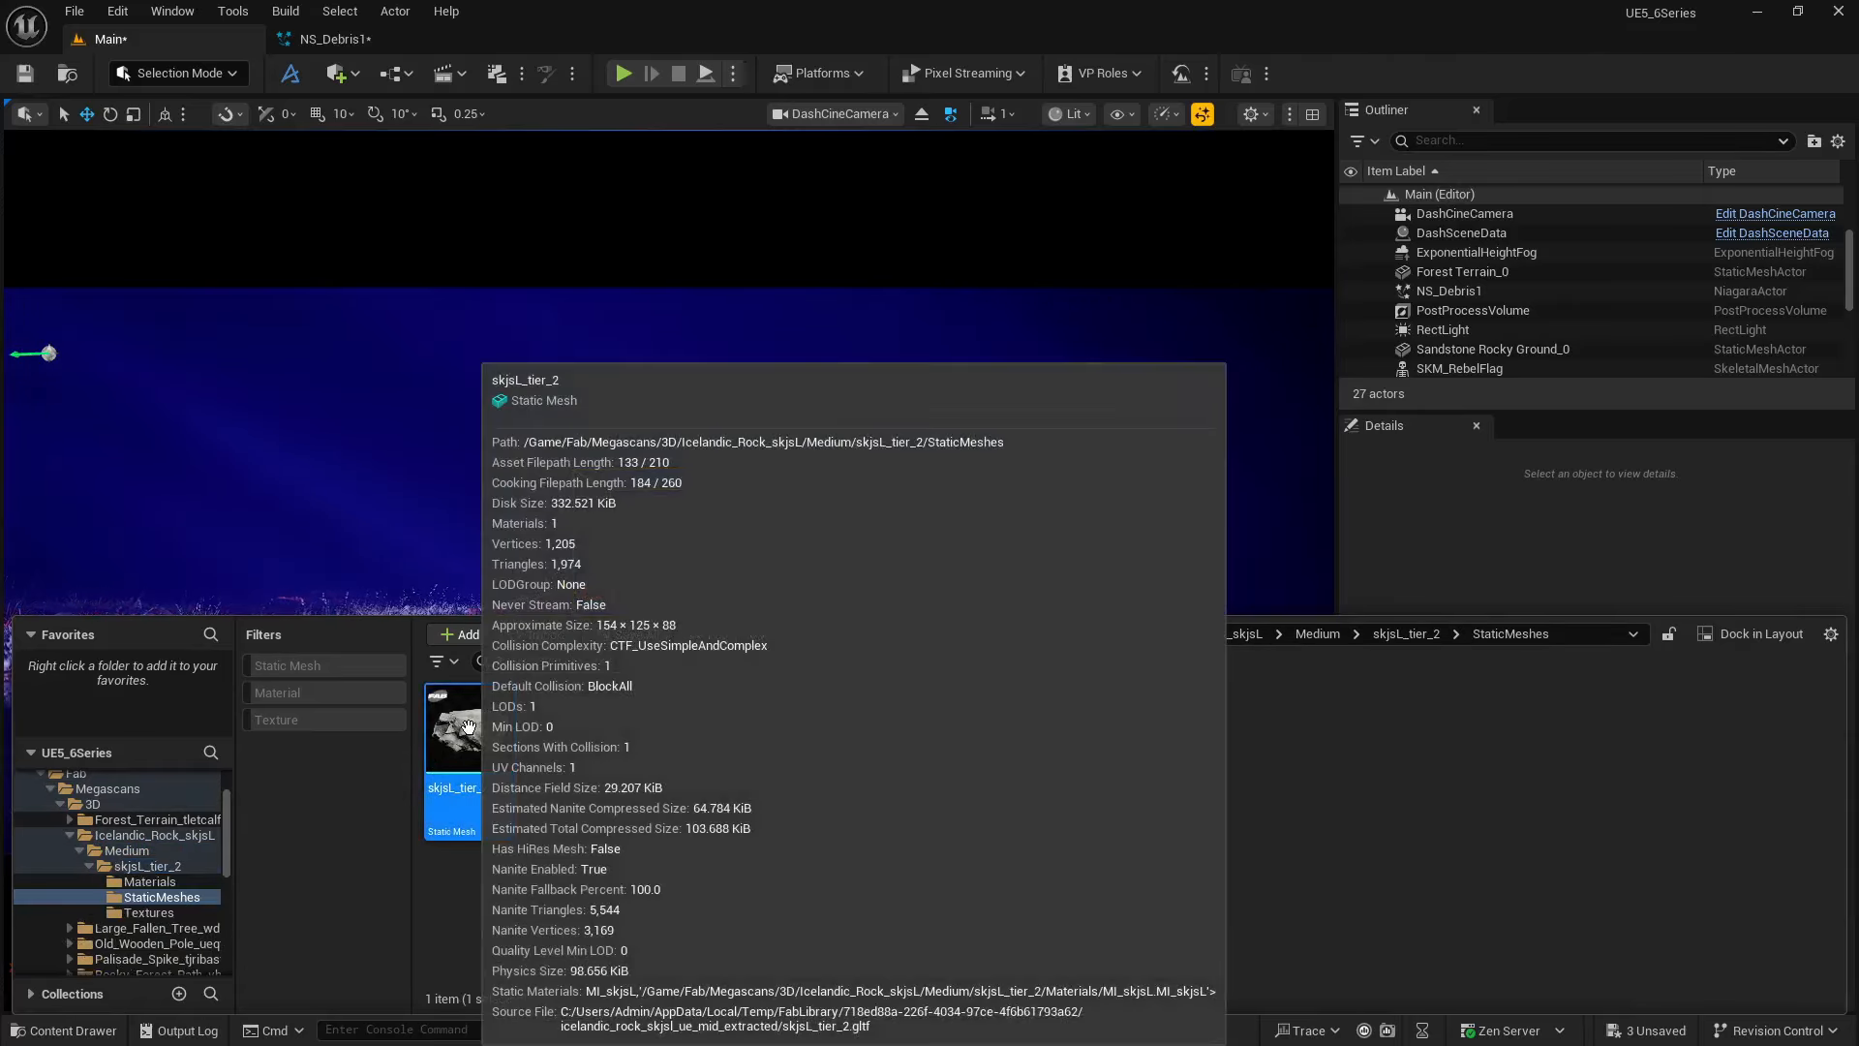
{"action": "double_click", "coordinate": [455, 746]}
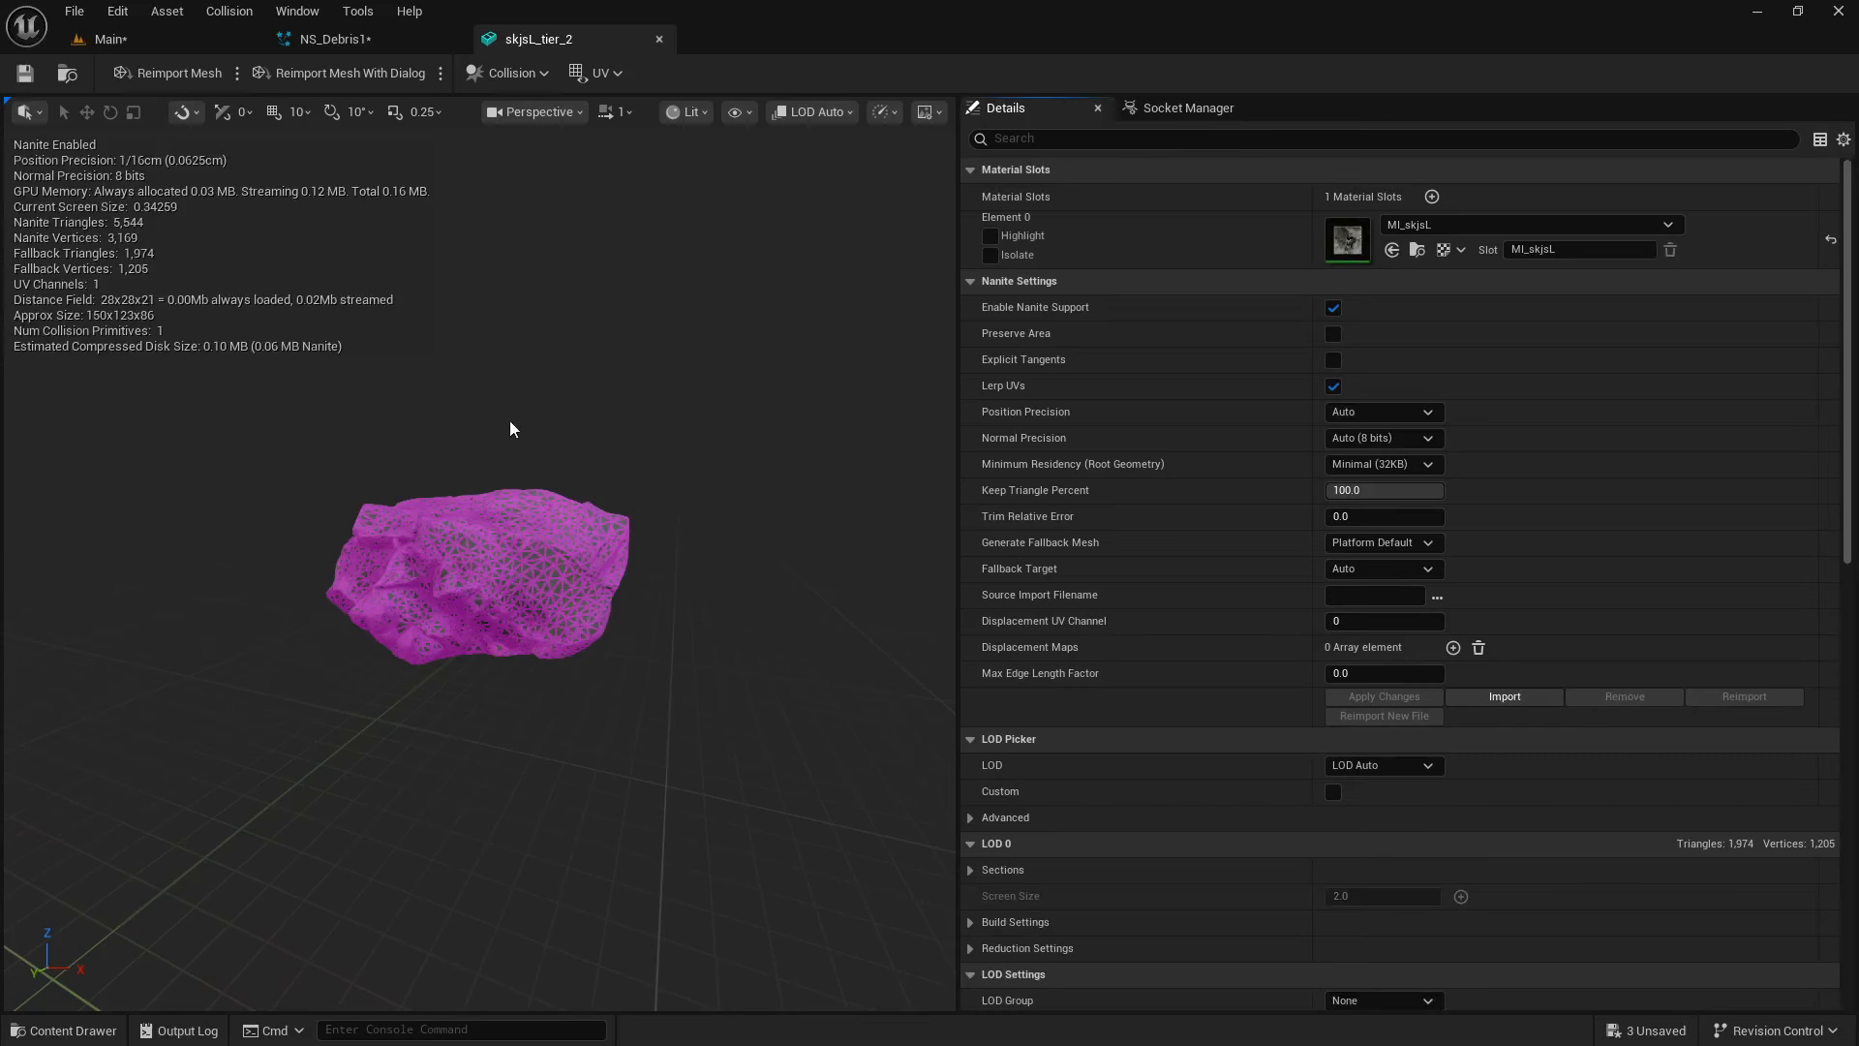
- Close the rock mesh, switch NS_Debris1's Sprite Renderer to a Mesh Renderer using skjsL_tier_2, and view it in the Main level
{"action": "left_click", "coordinate": [659, 40]}
{"action": "left_click", "coordinate": [110, 39]}
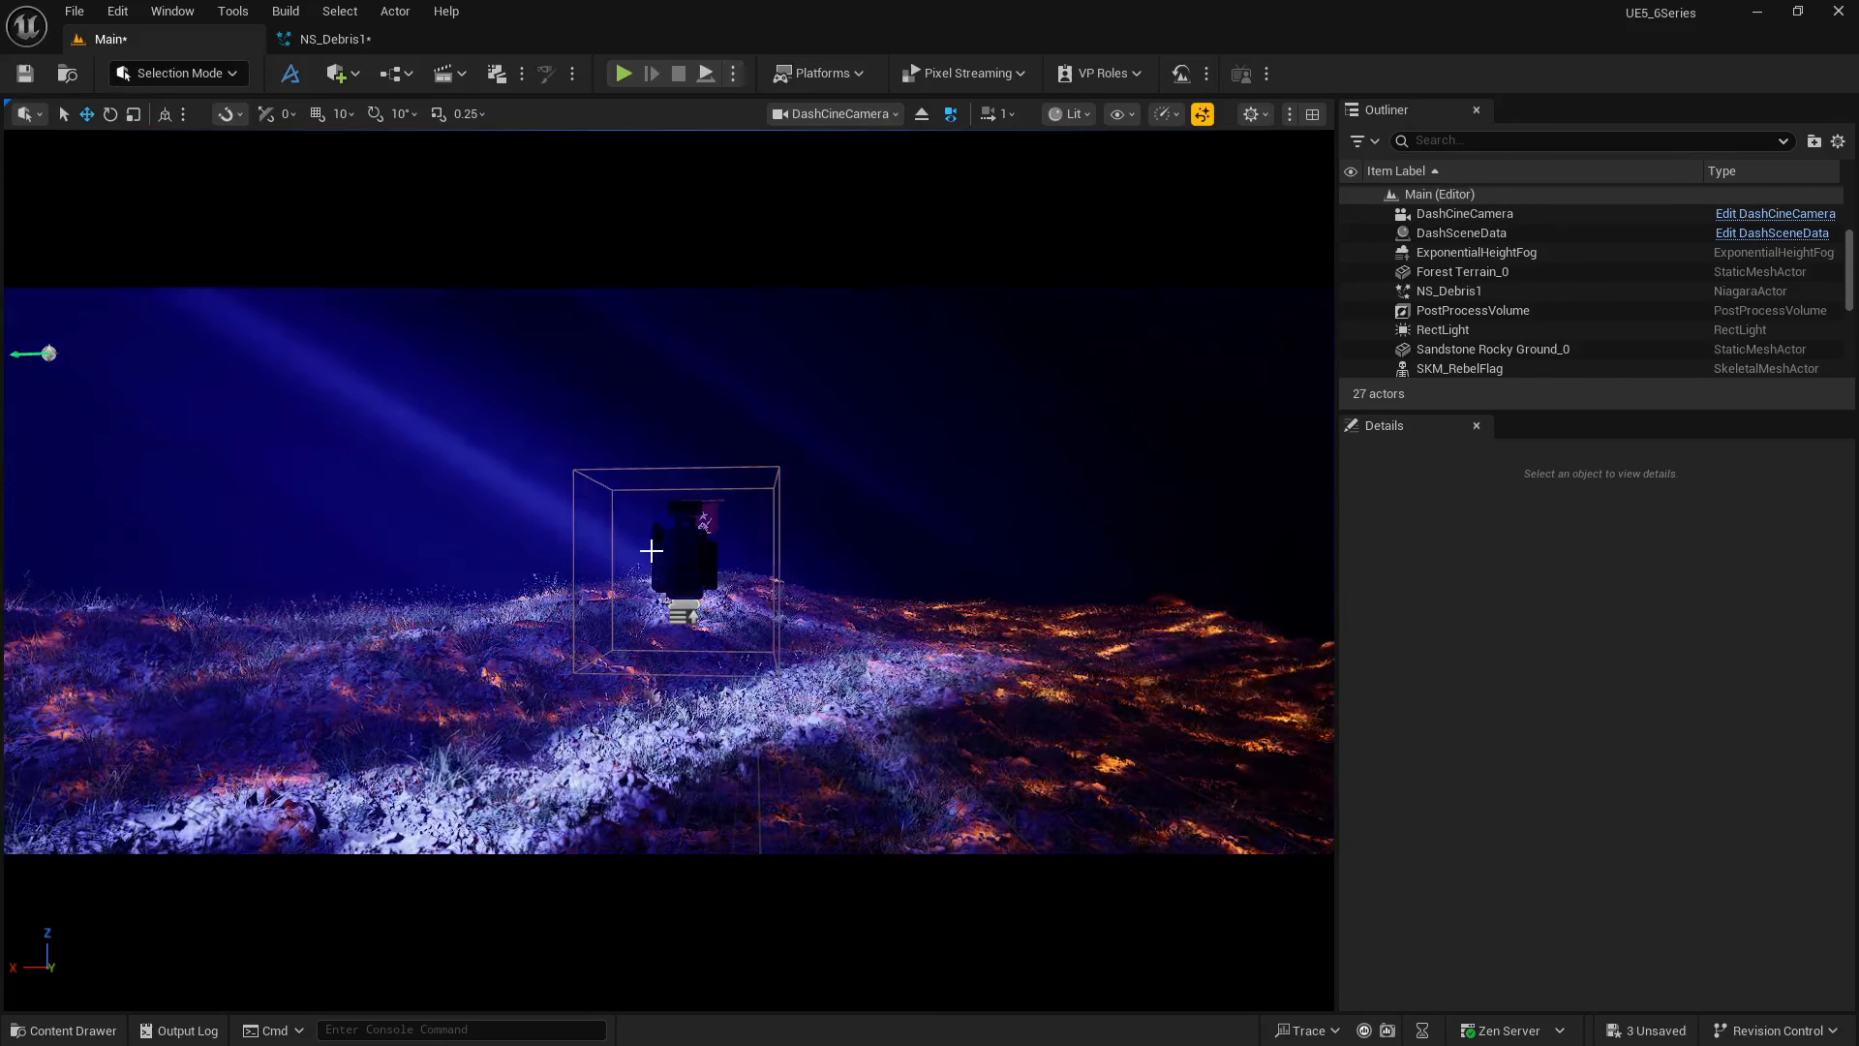
{"action": "left_click", "coordinate": [53, 1032]}
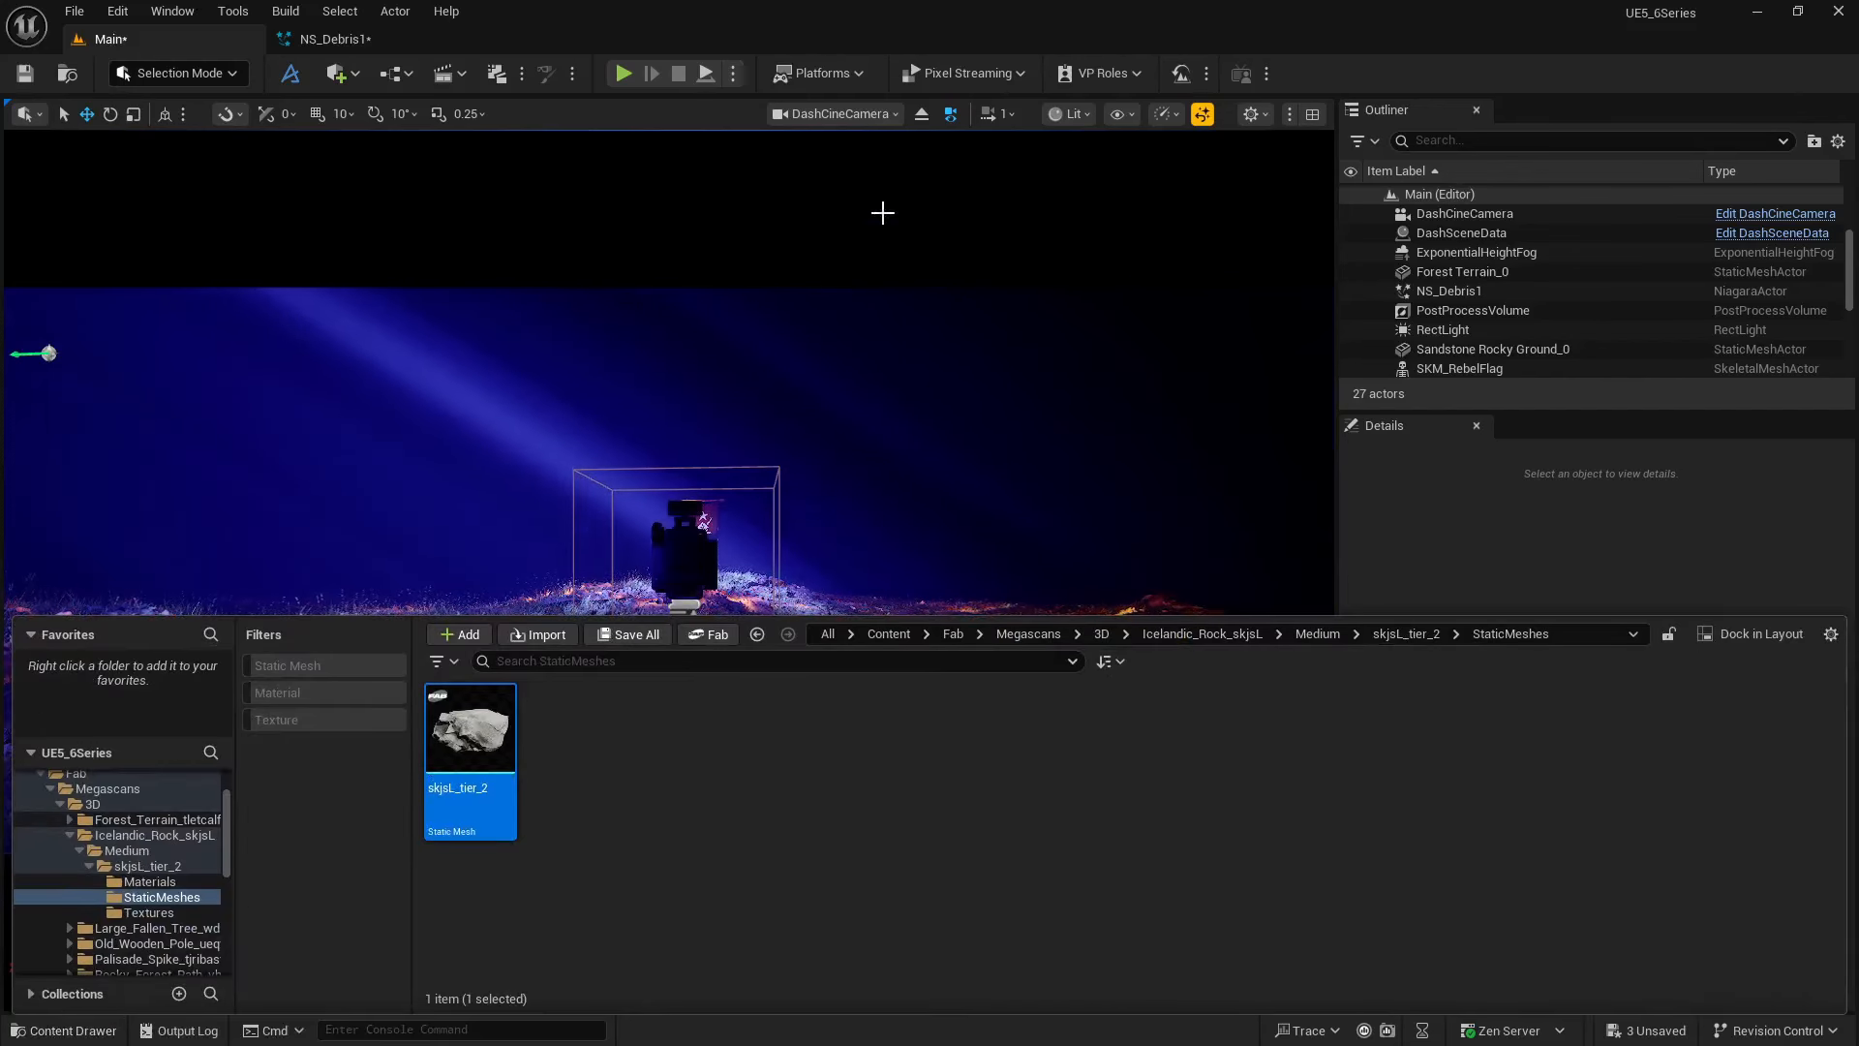
{"action": "left_click", "coordinate": [346, 41]}
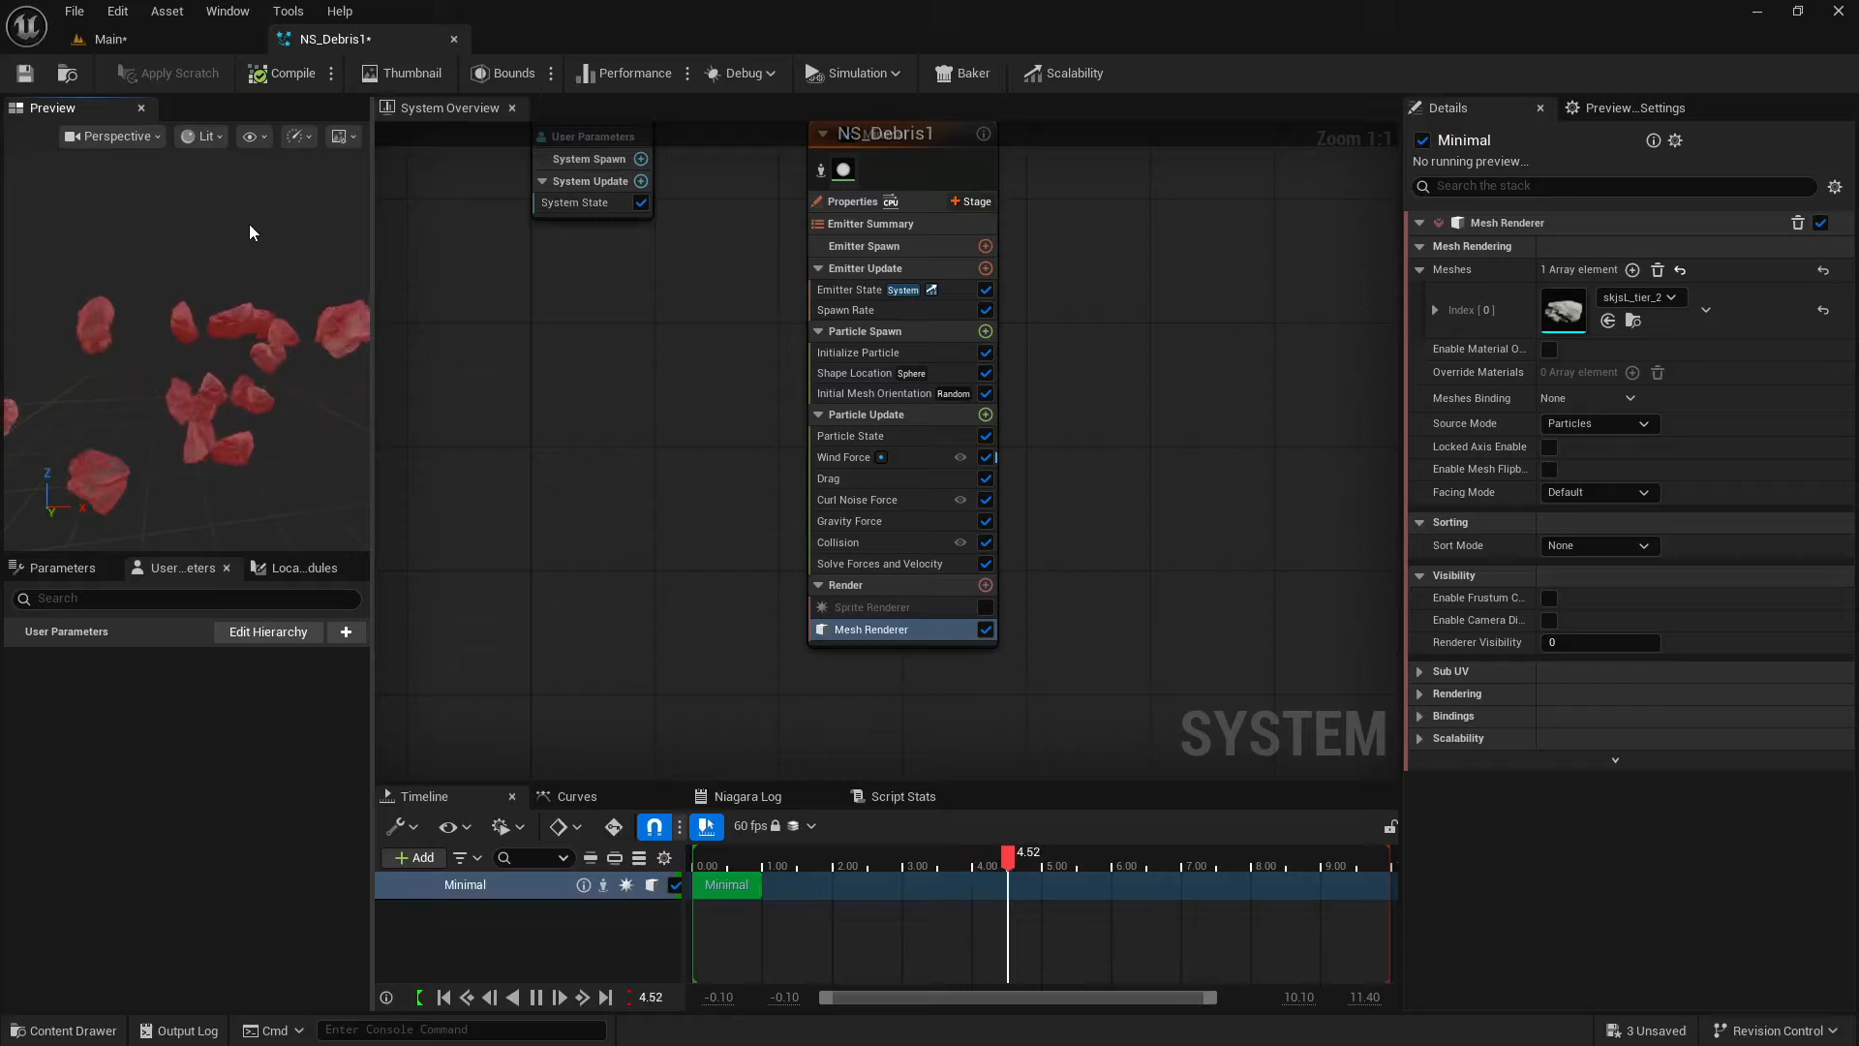
{"action": "left_click", "coordinate": [178, 39]}
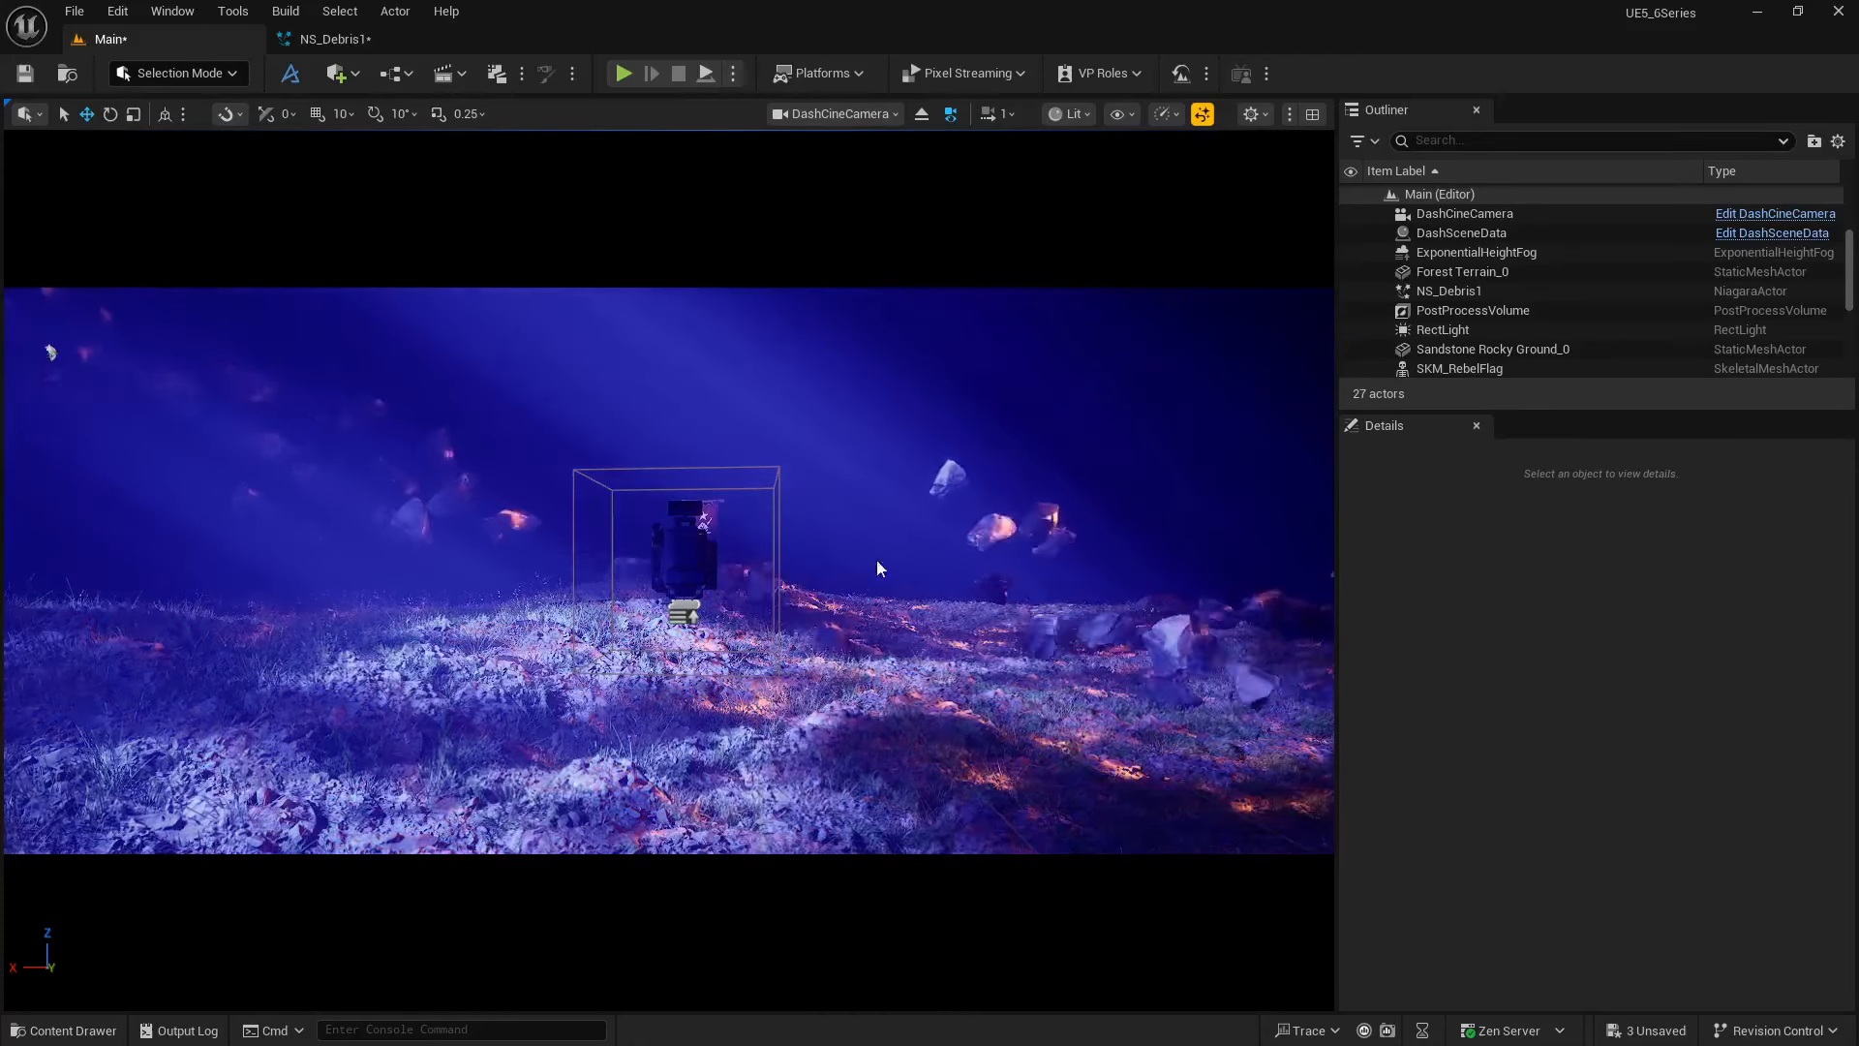
- Try shrinking the rocks with a Uniform Sprite Size from 0.009 to 0.1 in Initialize Particle, and check the Main level
{"action": "left_click", "coordinate": [358, 38]}
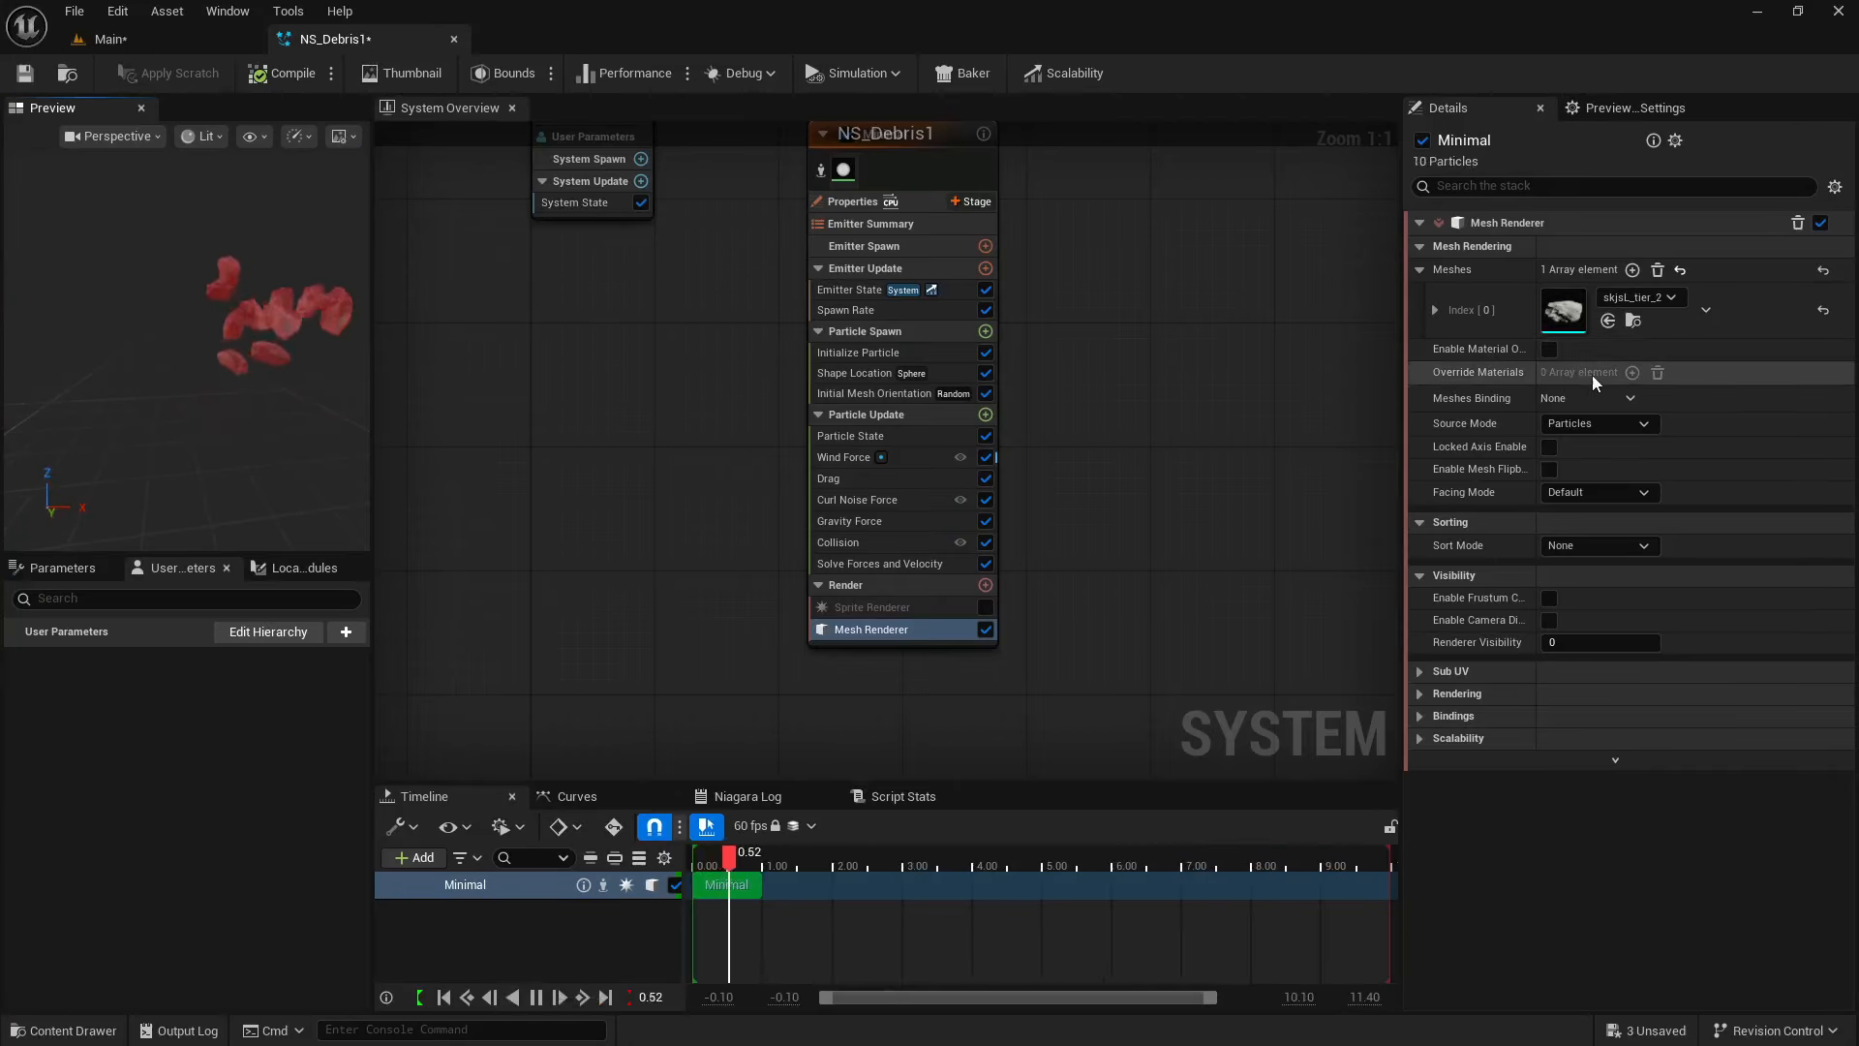
{"action": "left_click", "coordinate": [892, 354]}
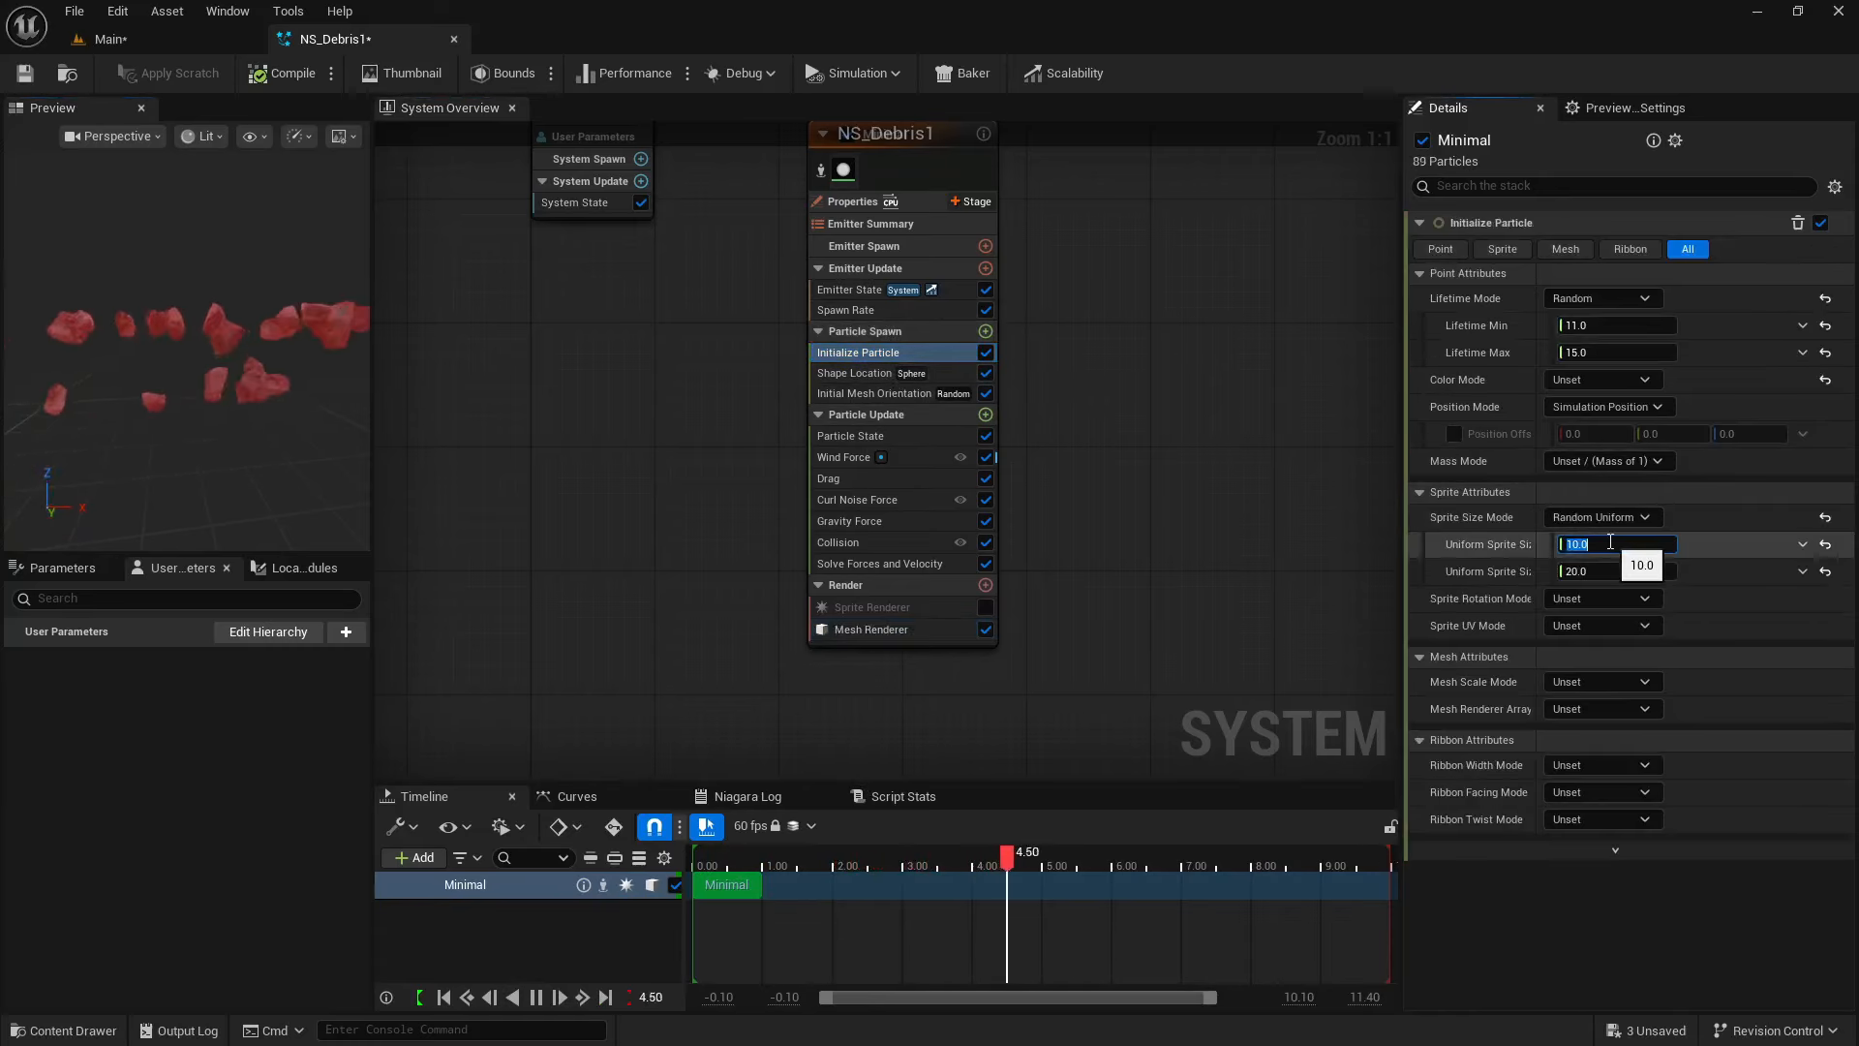
{"action": "left_click", "coordinate": [1595, 544]}
{"action": "type", "text": ".009"}
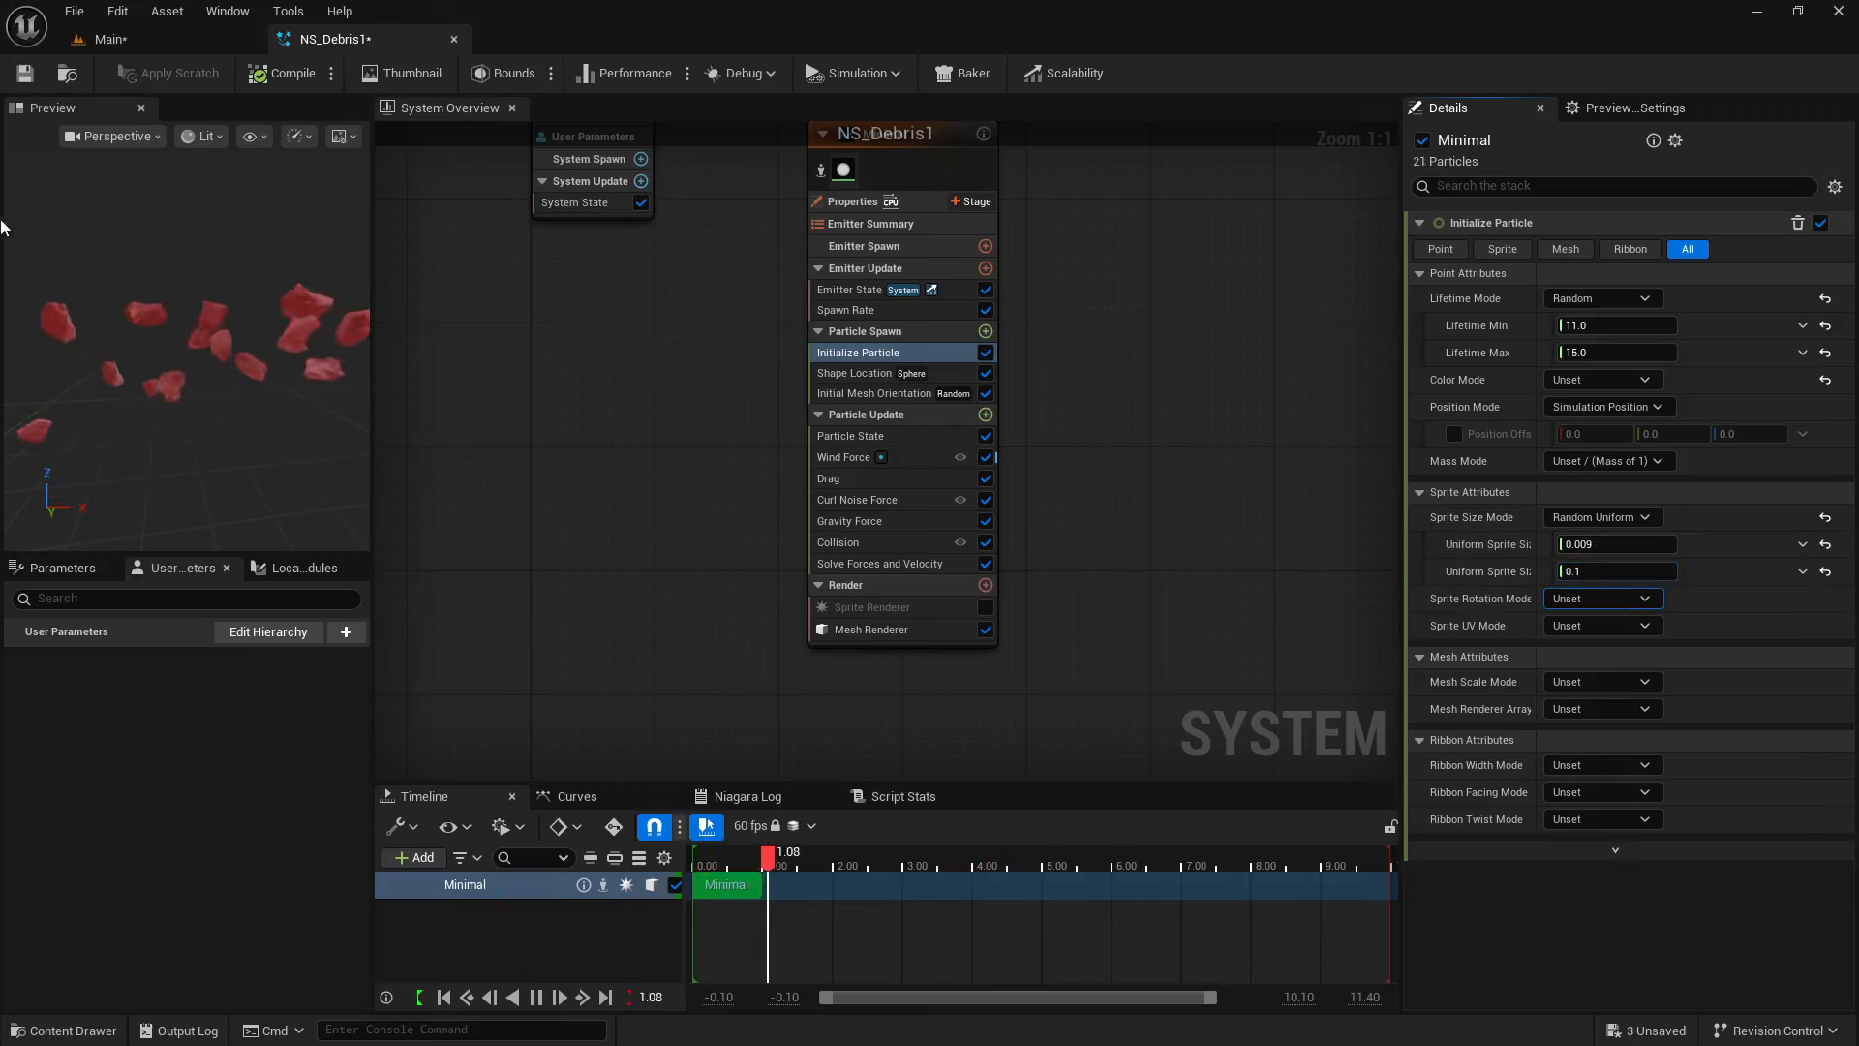
{"action": "left_click", "coordinate": [122, 38]}
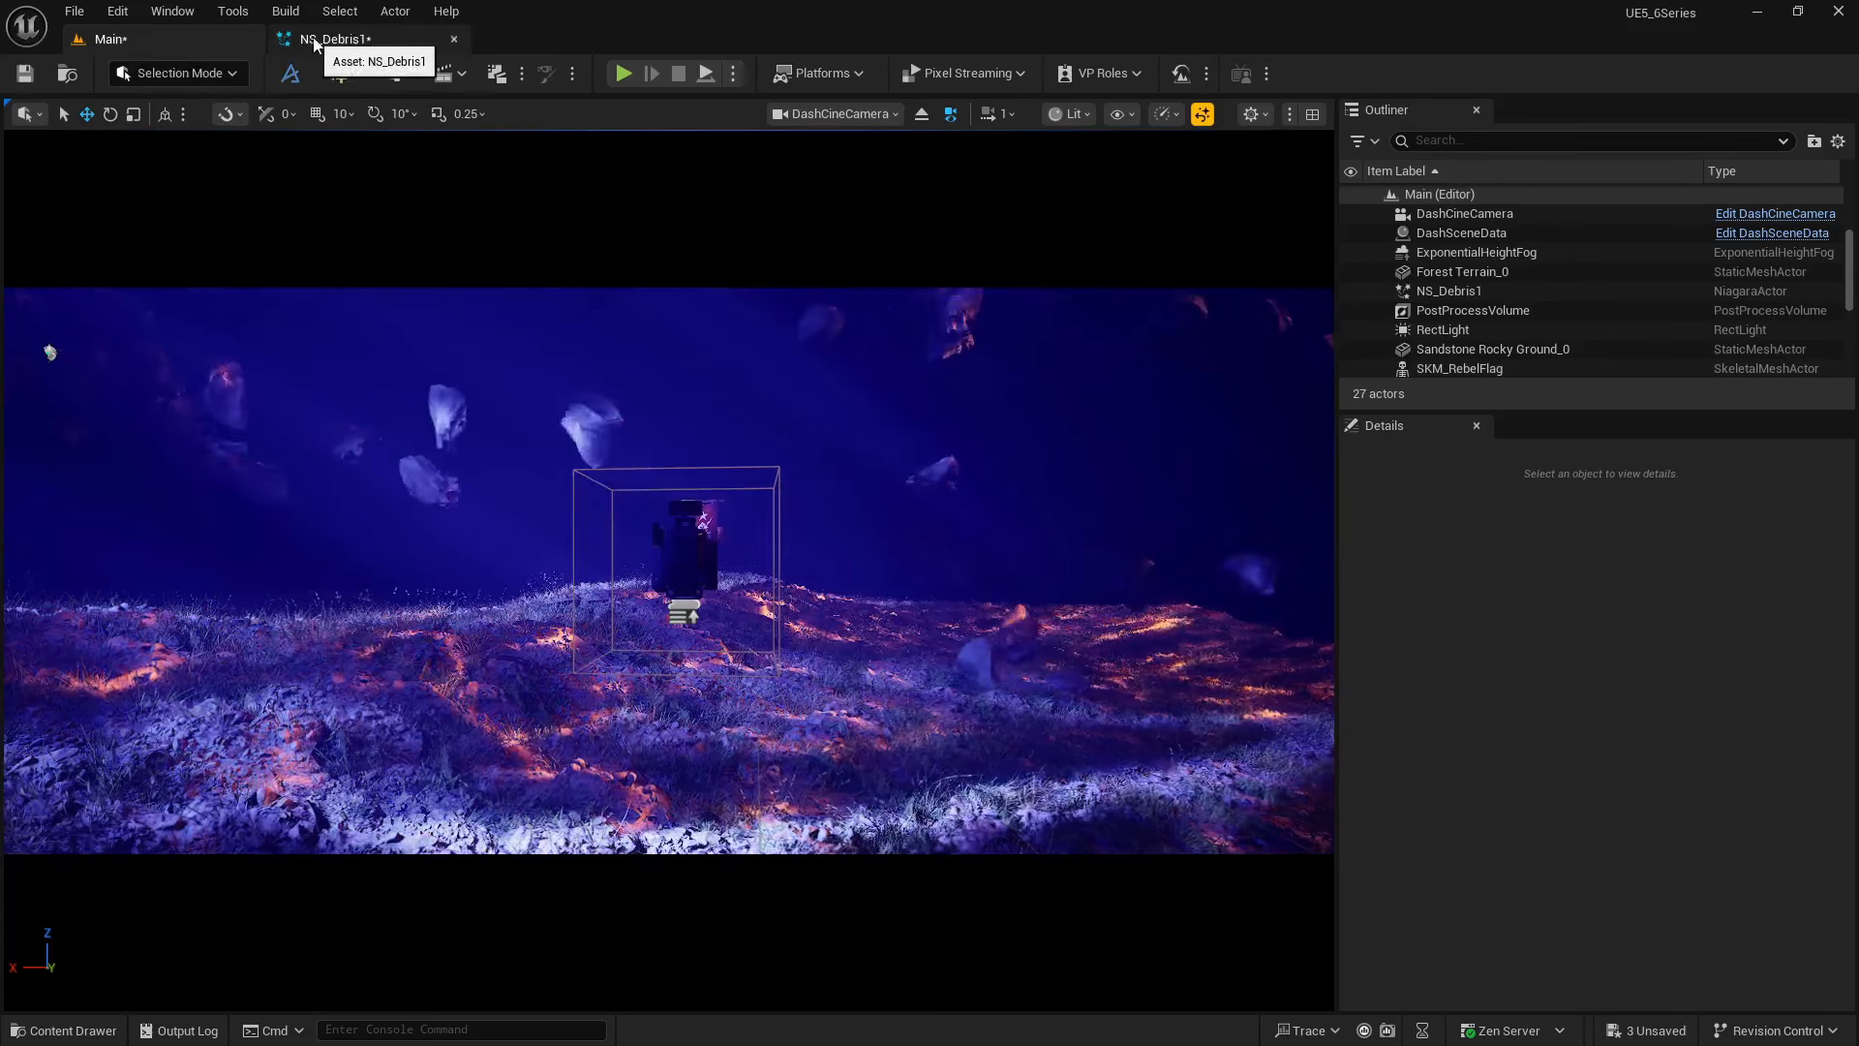
- Return to NS_Debris1 and set the Sprite Size Mode of Initialize Particle to Unset
{"action": "left_click", "coordinate": [324, 39]}
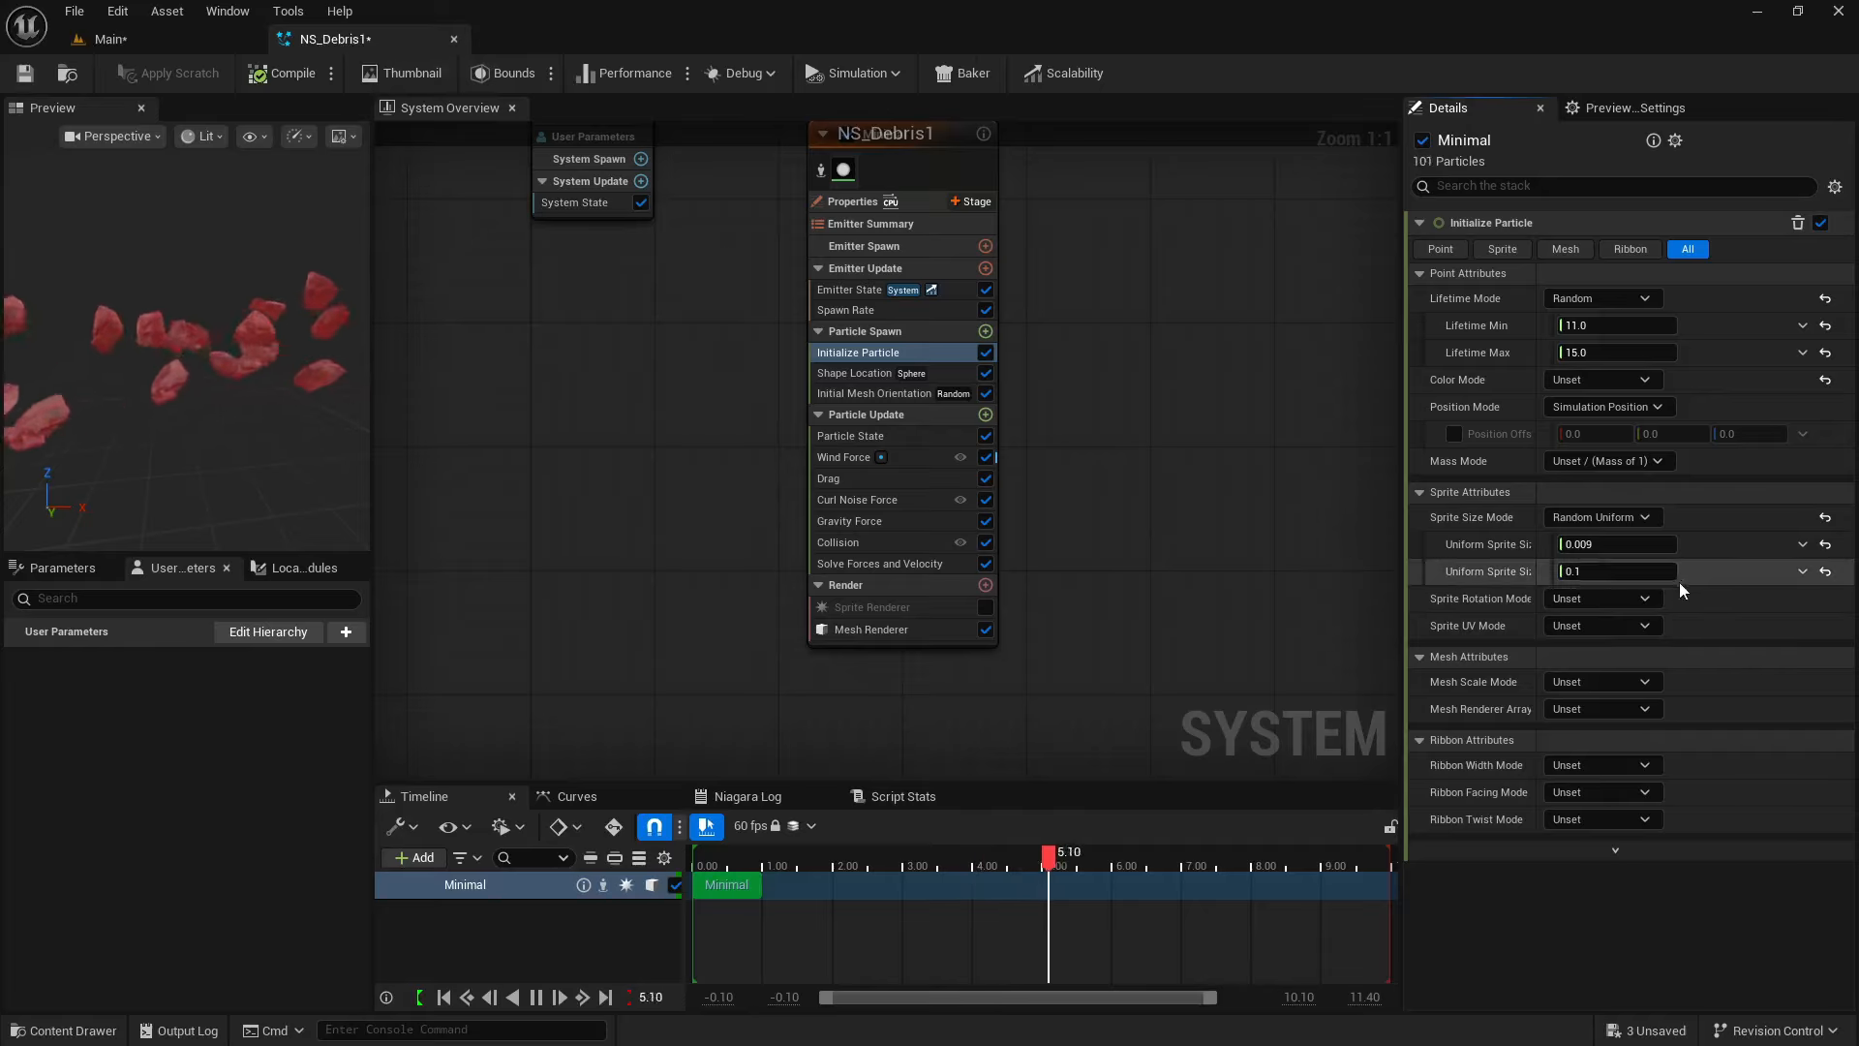
{"action": "left_click", "coordinate": [1600, 517]}
{"action": "left_click", "coordinate": [1592, 543]}
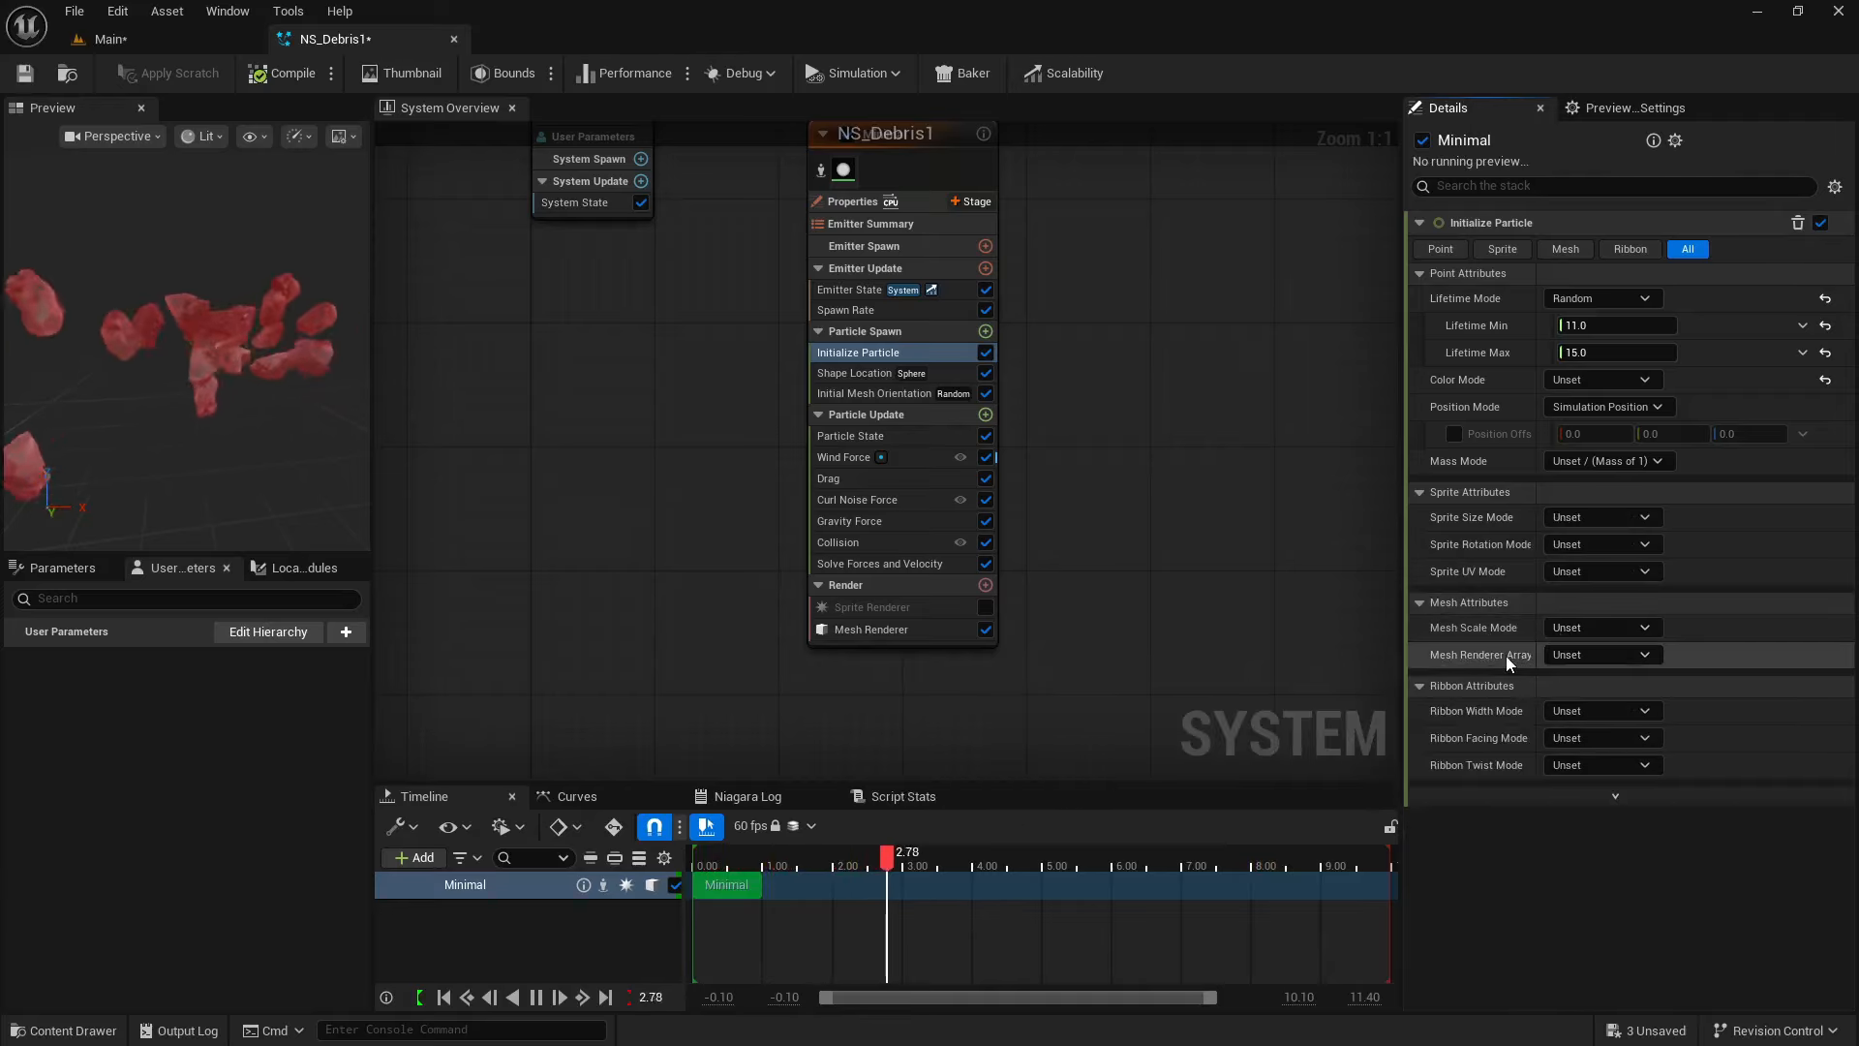
- Set Initialize Particle's Mesh Scale Mode to Random Uniform with a scale from 0.009 to 0.1, and check the rocks in the Main level
{"action": "left_click", "coordinate": [1599, 628]}
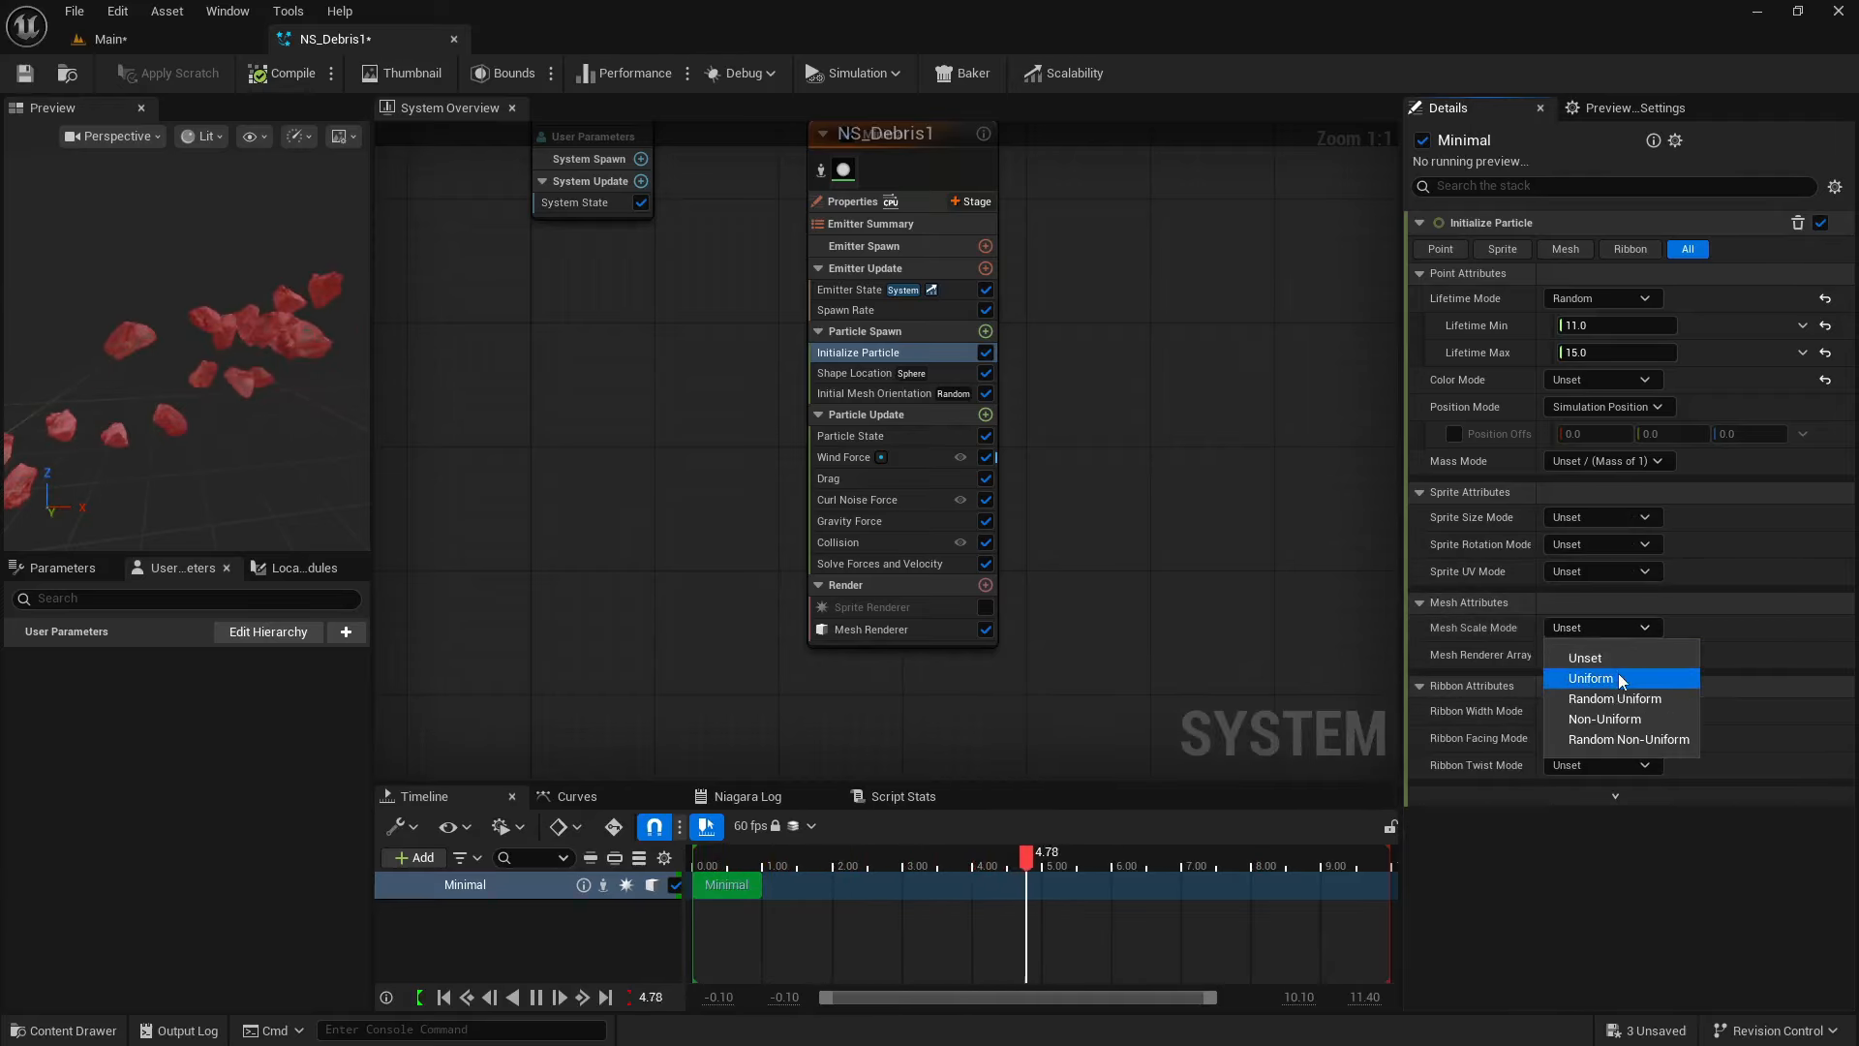
{"action": "left_click", "coordinate": [1620, 679]}
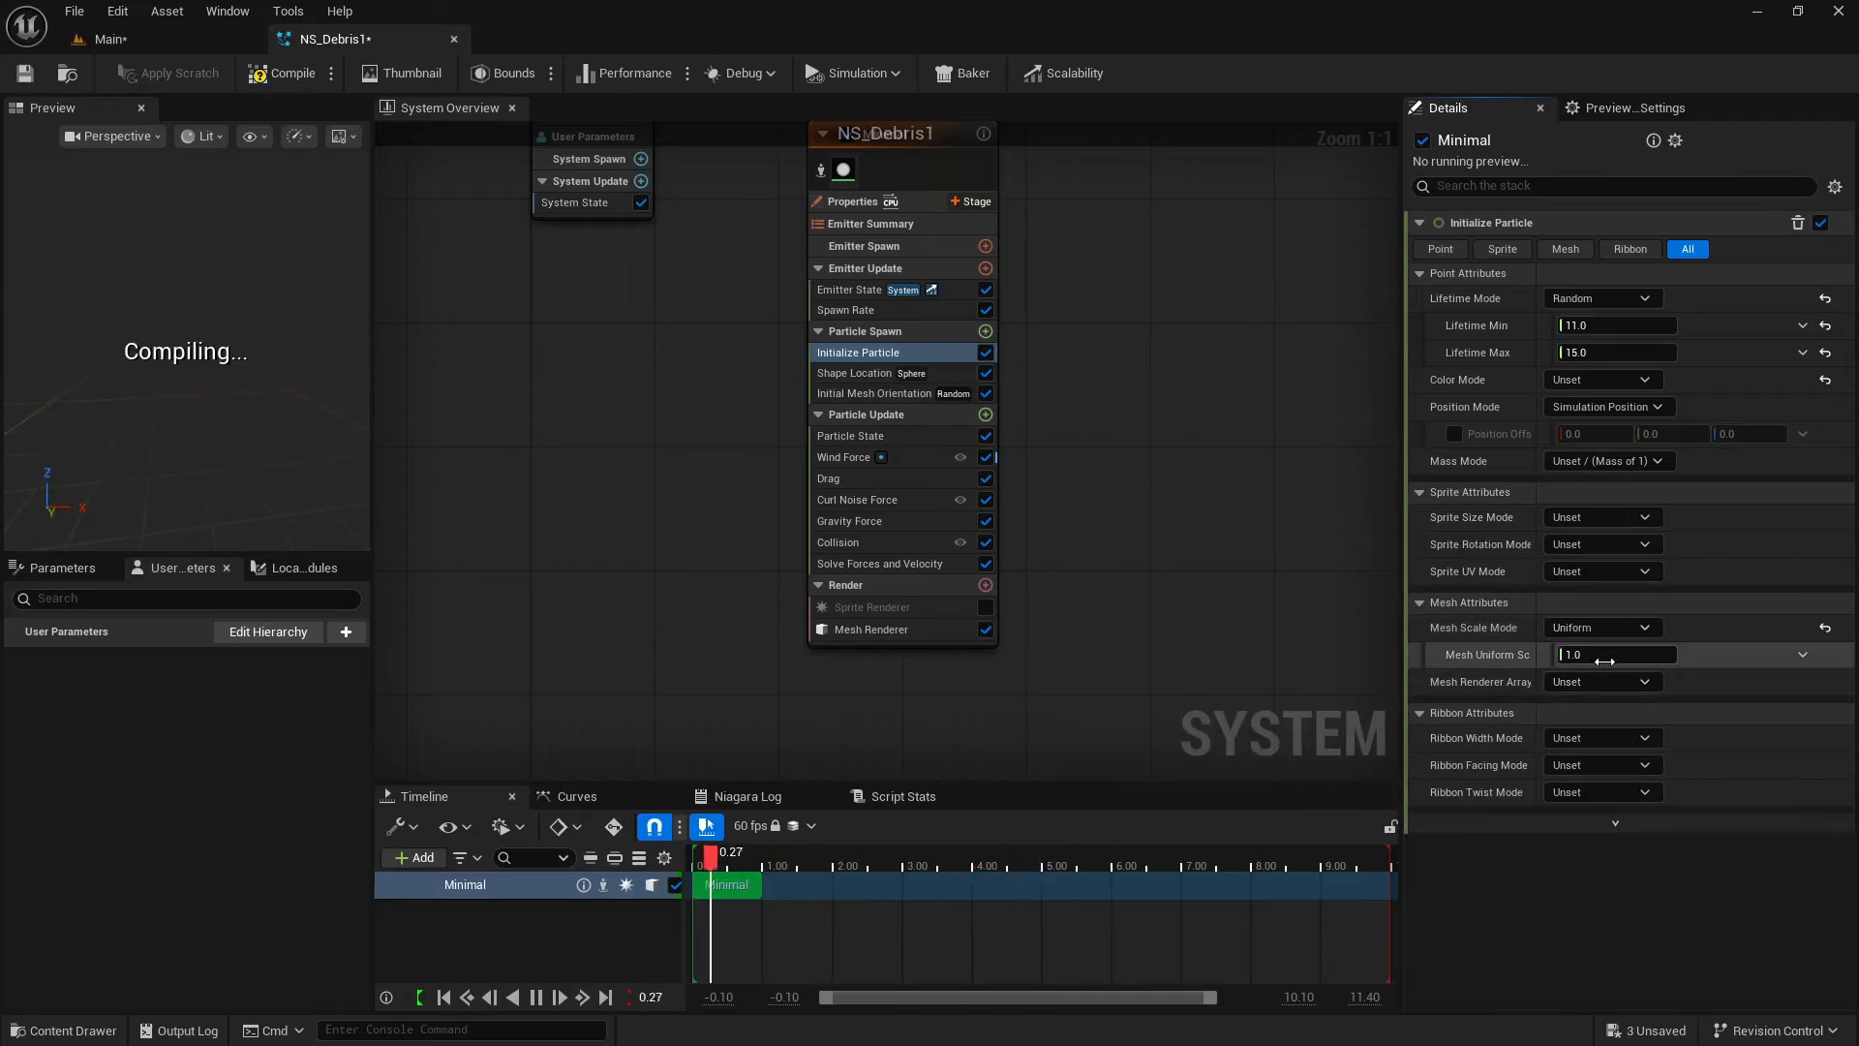
{"action": "left_click", "coordinate": [1600, 627]}
{"action": "left_click", "coordinate": [1605, 699]}
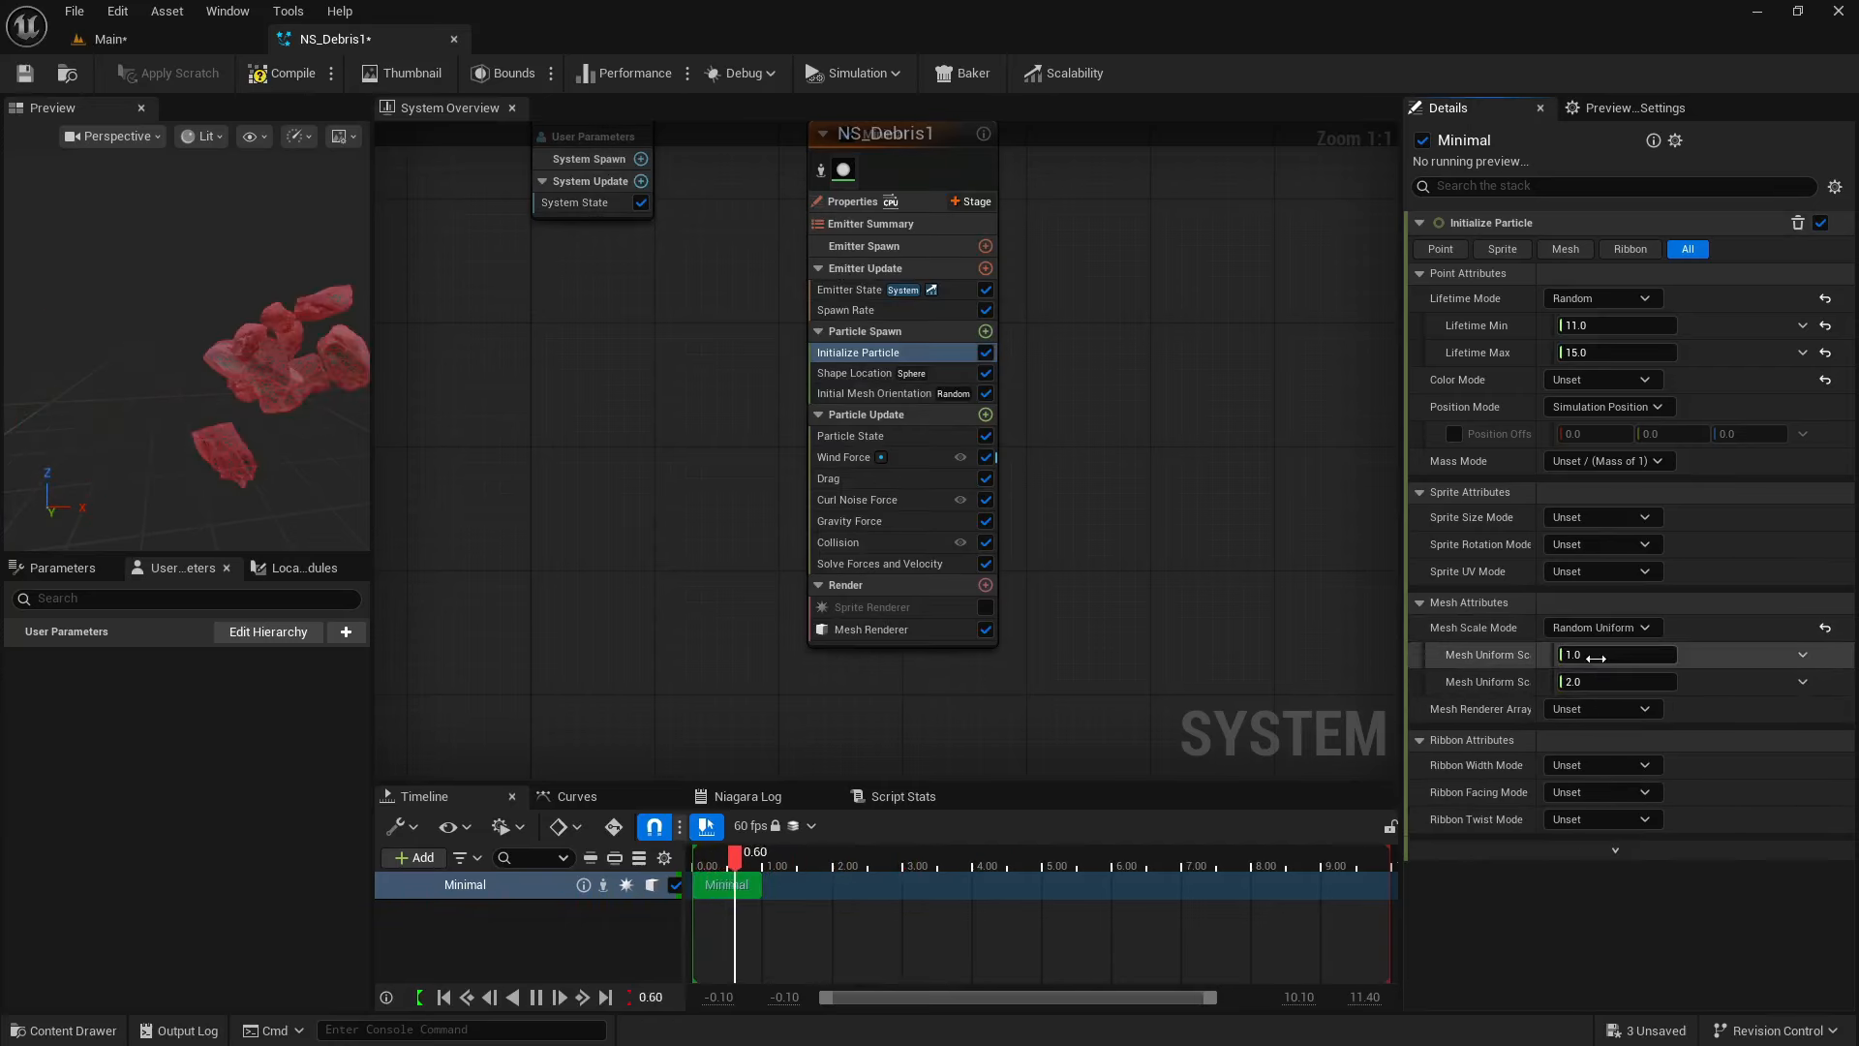
{"action": "left_click", "coordinate": [1596, 658]}
{"action": "type", "text": ".009"}
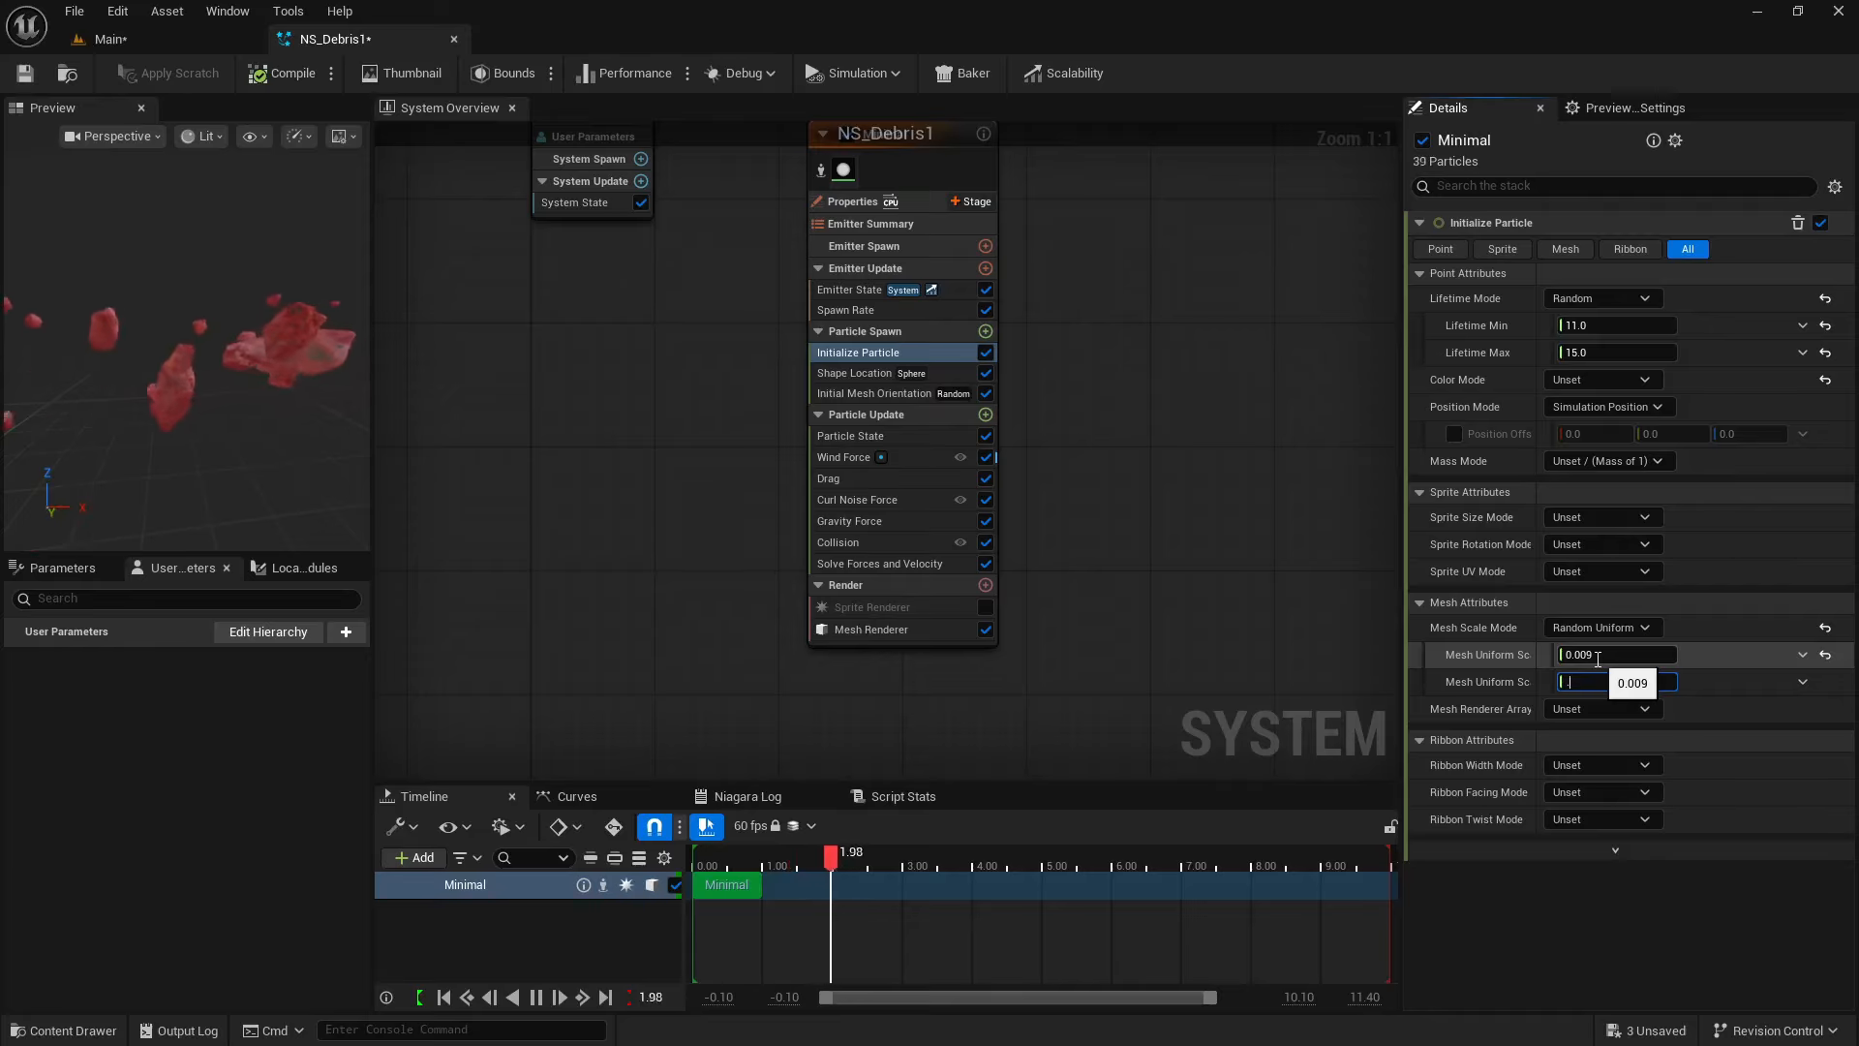
{"action": "type", "text": ".1"}
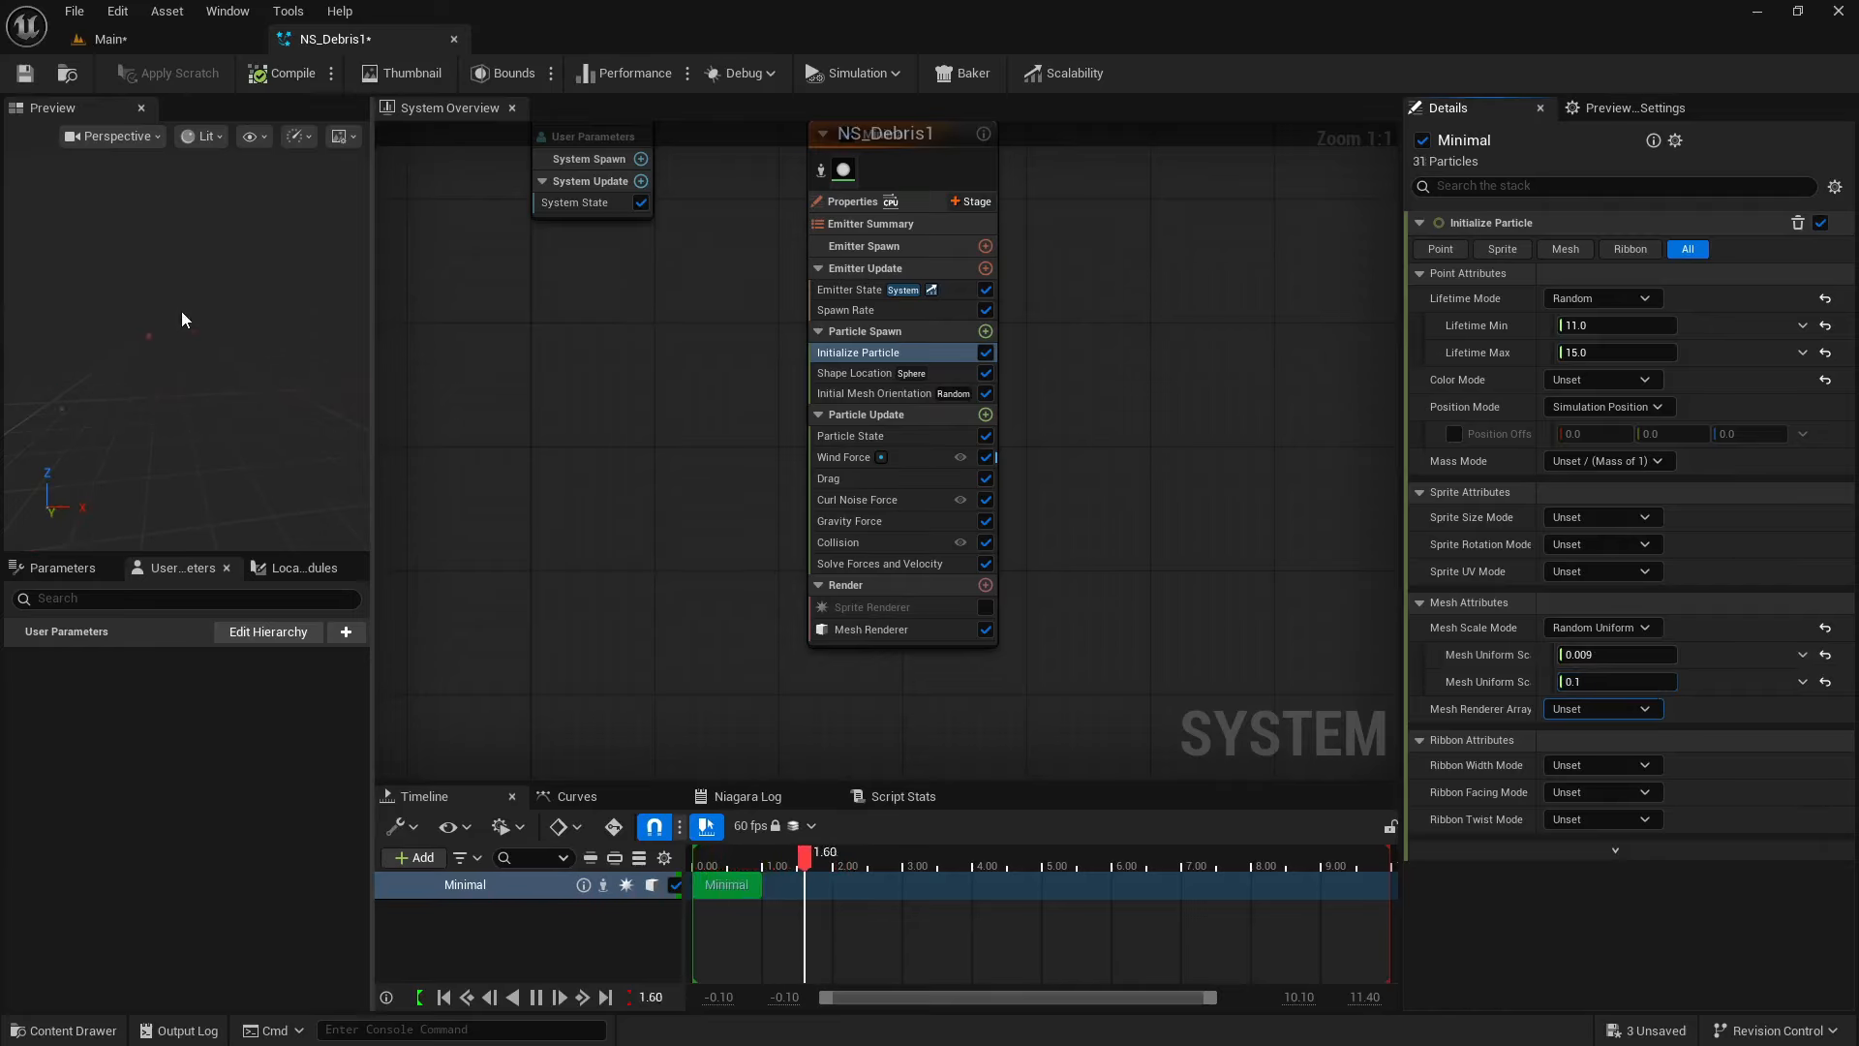
{"action": "left_click", "coordinate": [124, 40]}
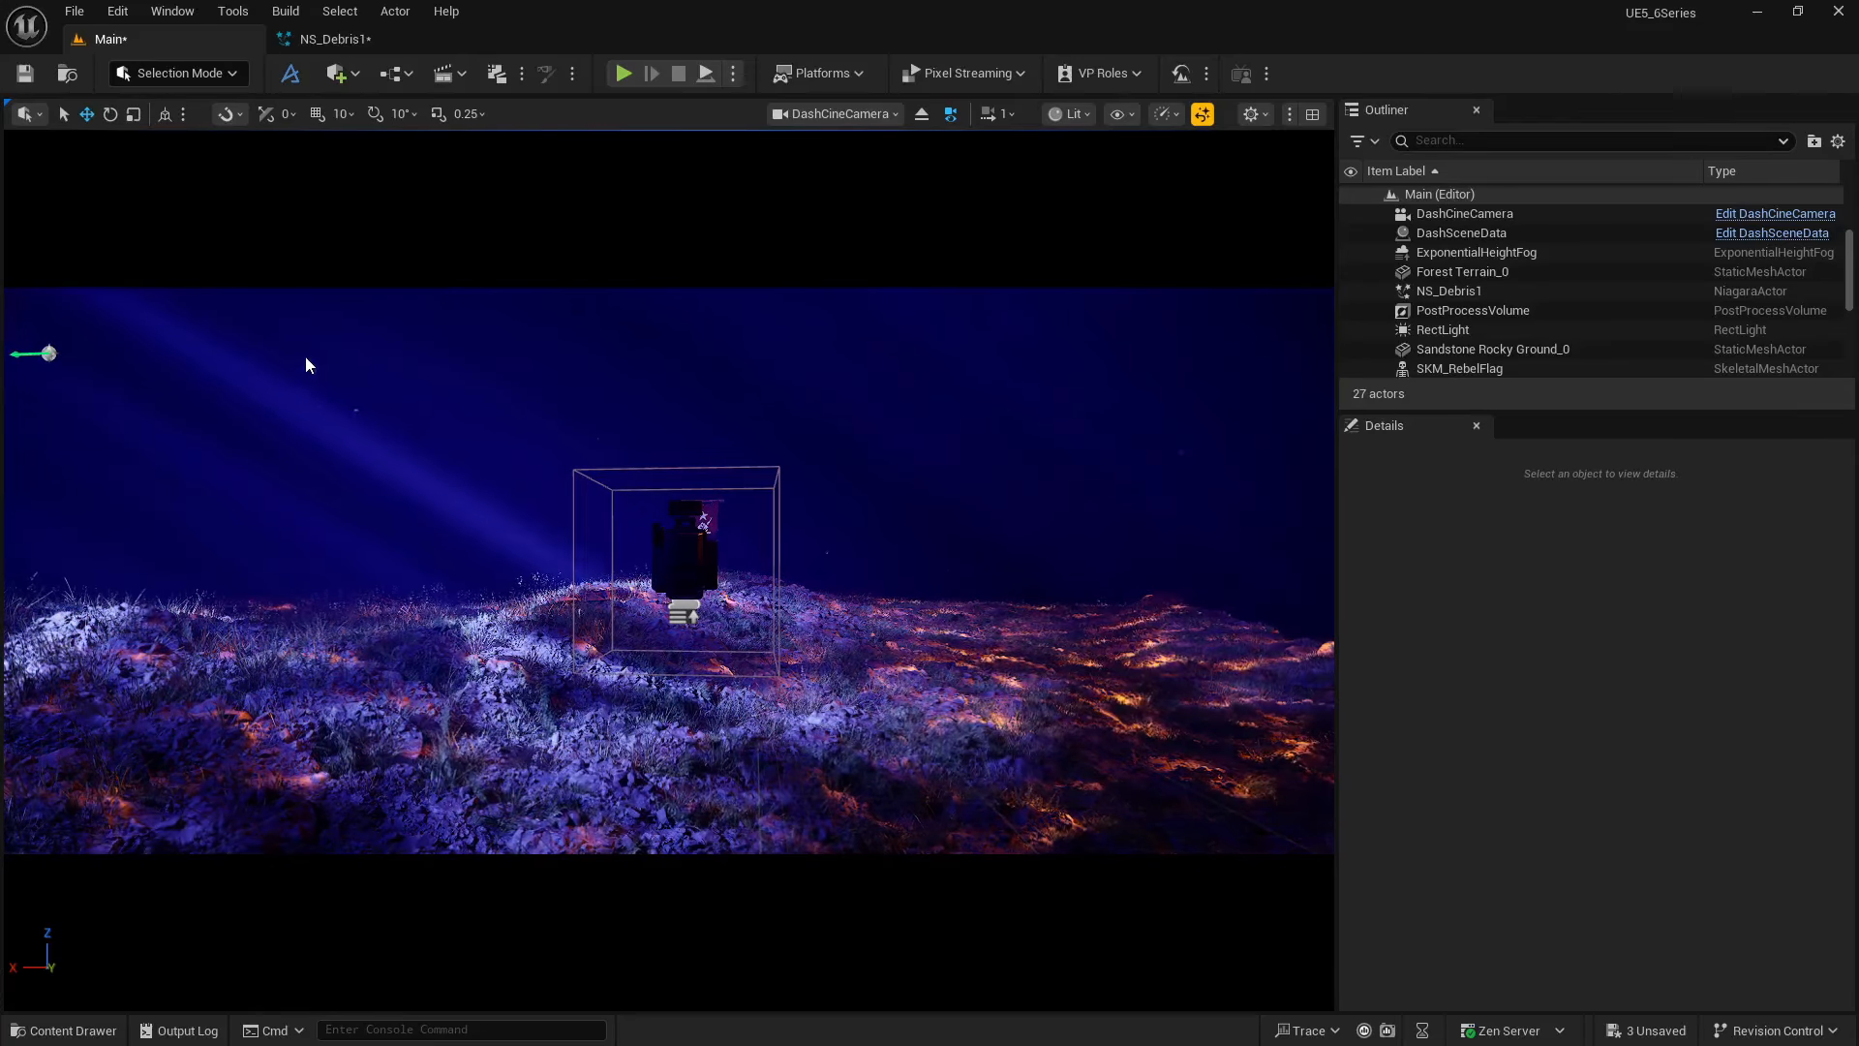
- Try maximum mesh uniform scales of 0.3 and 0.2 in NS_Debris1, checking the rock size in the Main level each time
{"action": "left_click", "coordinate": [326, 38]}
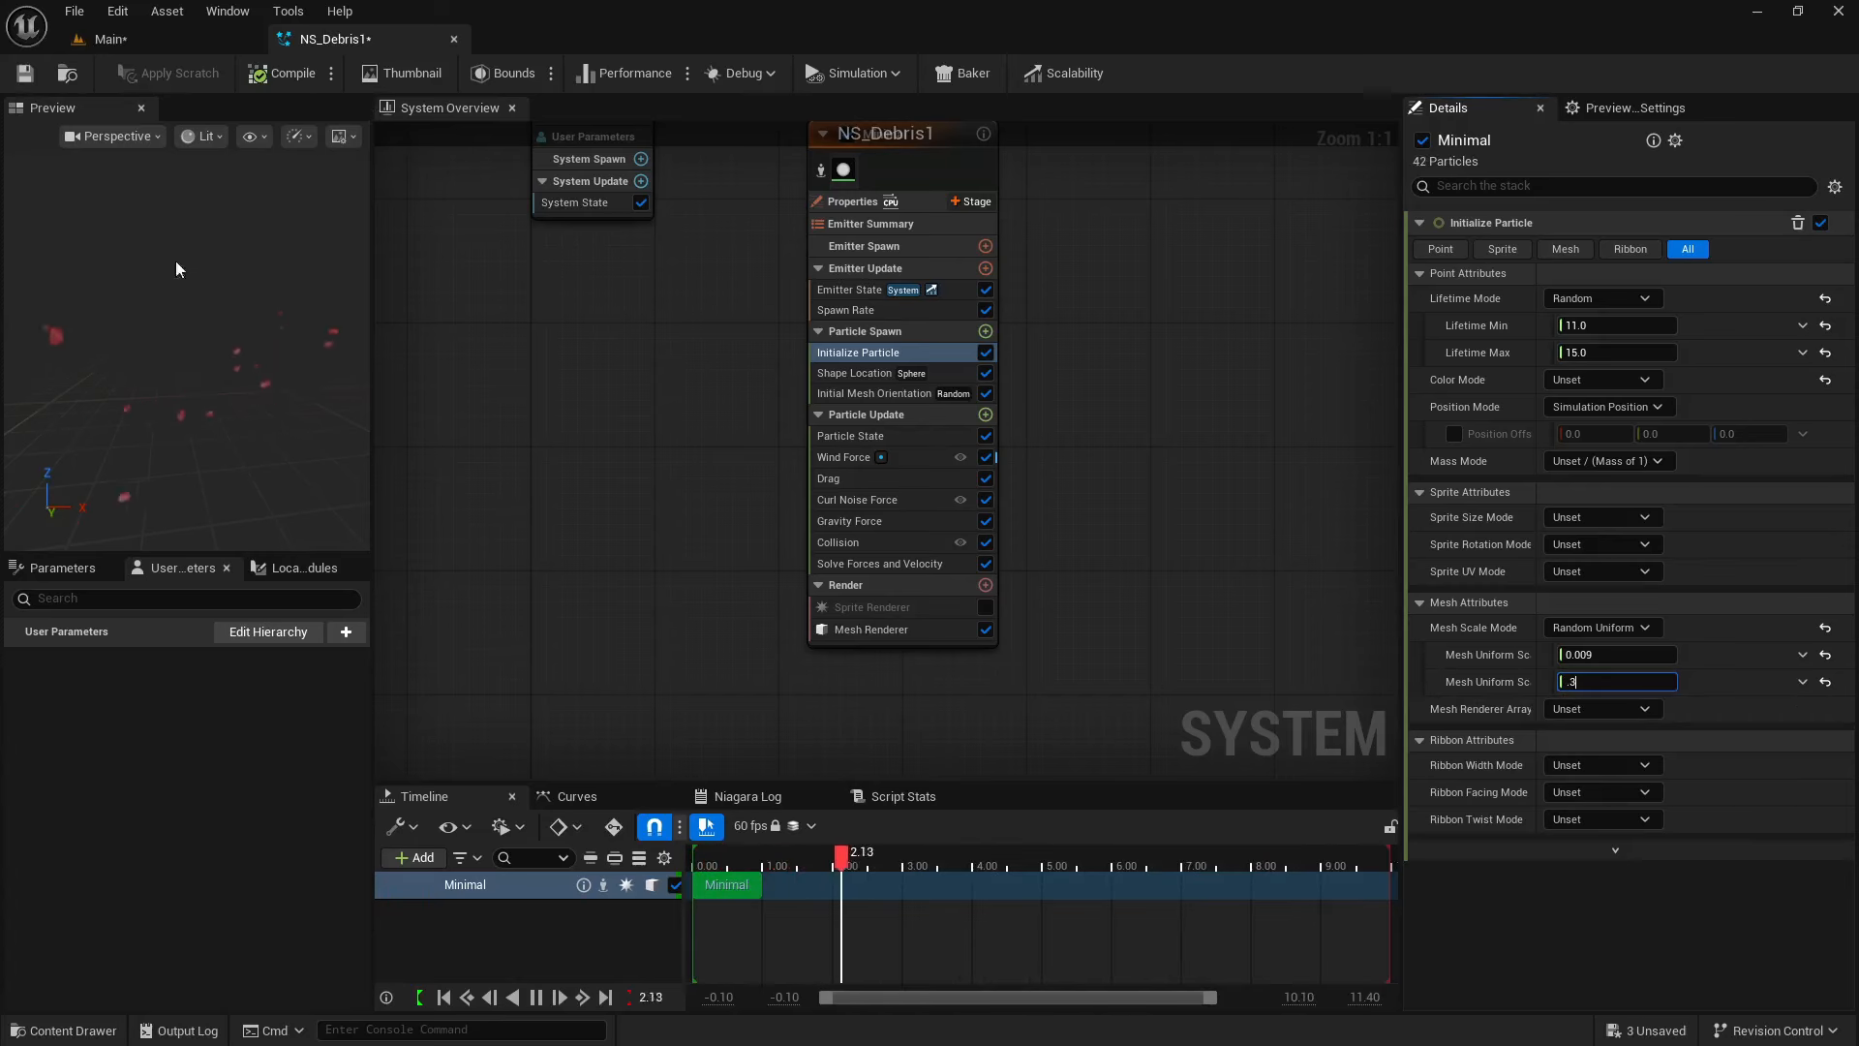
{"action": "left_click", "coordinate": [108, 44]}
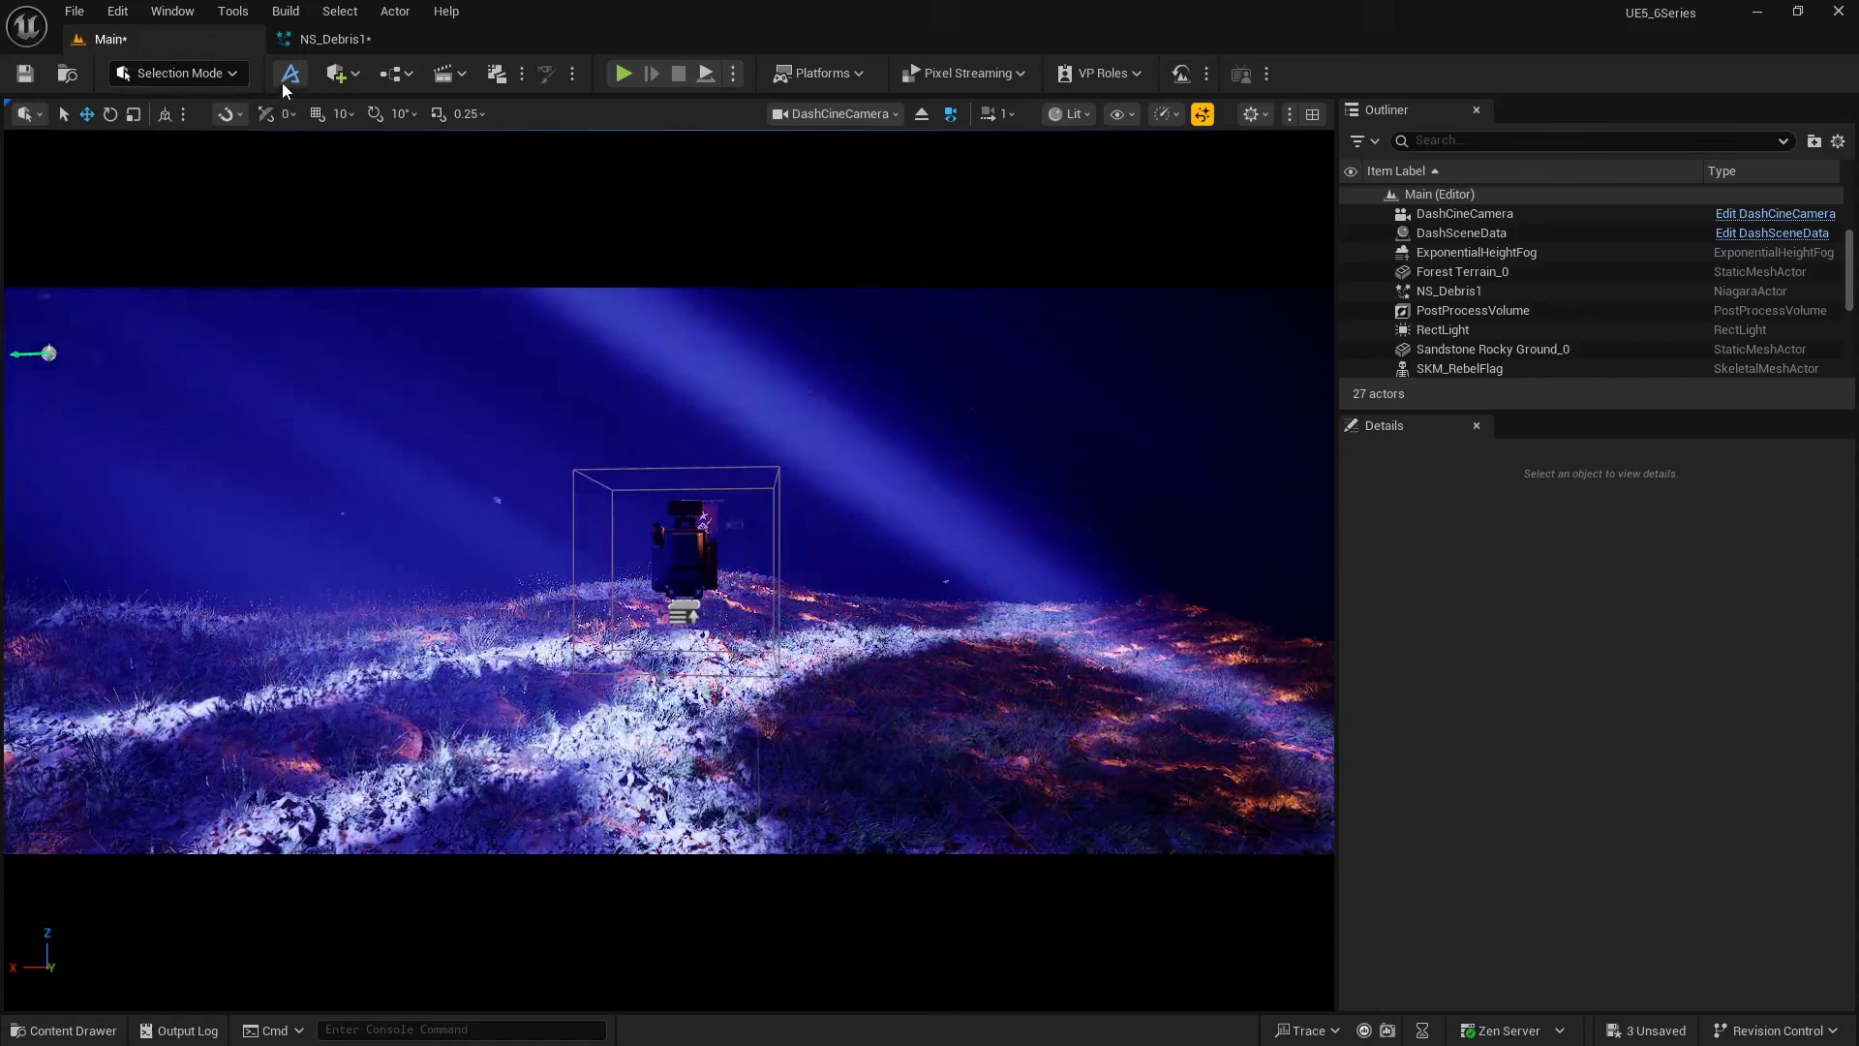
{"action": "left_click", "coordinate": [326, 40]}
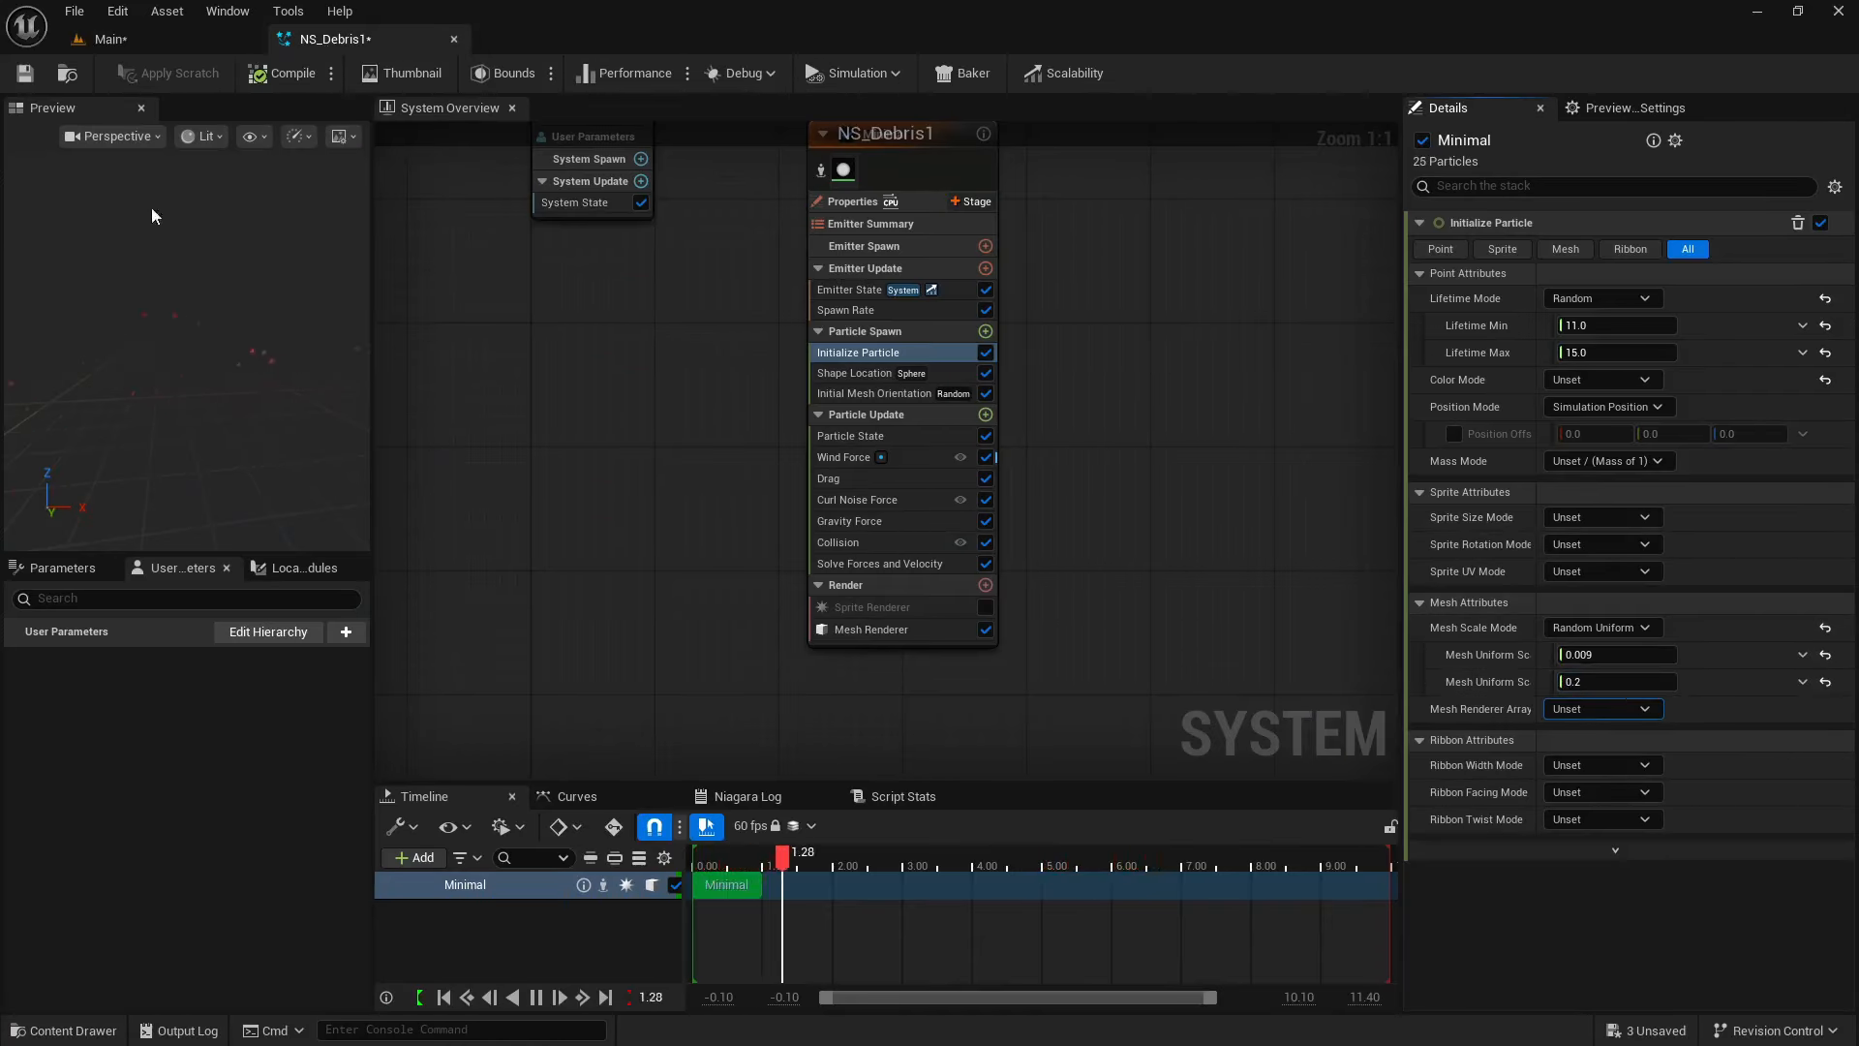
{"action": "left_click", "coordinate": [137, 39]}
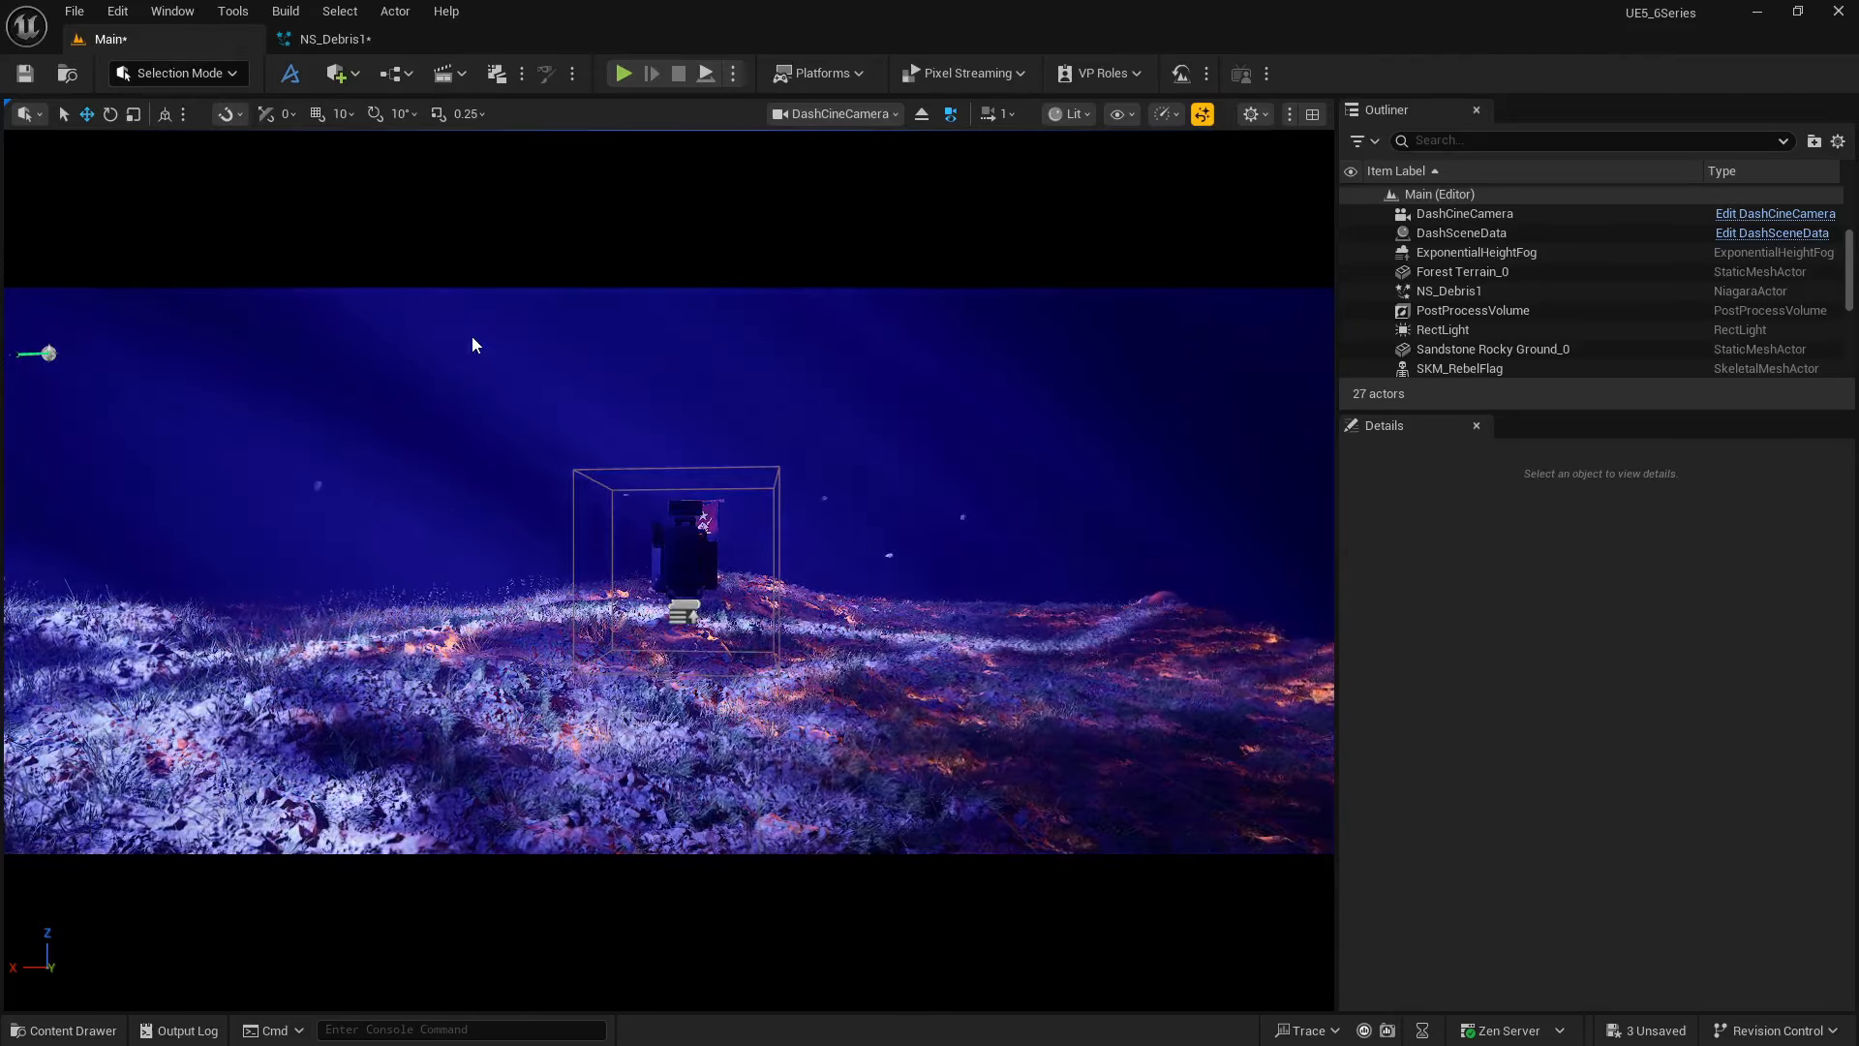
- Leave the camera view, raise the NS_Debris1 actor to a Z of about 1205, and view the scene through DashCineCamera
{"action": "left_click", "coordinate": [922, 113]}
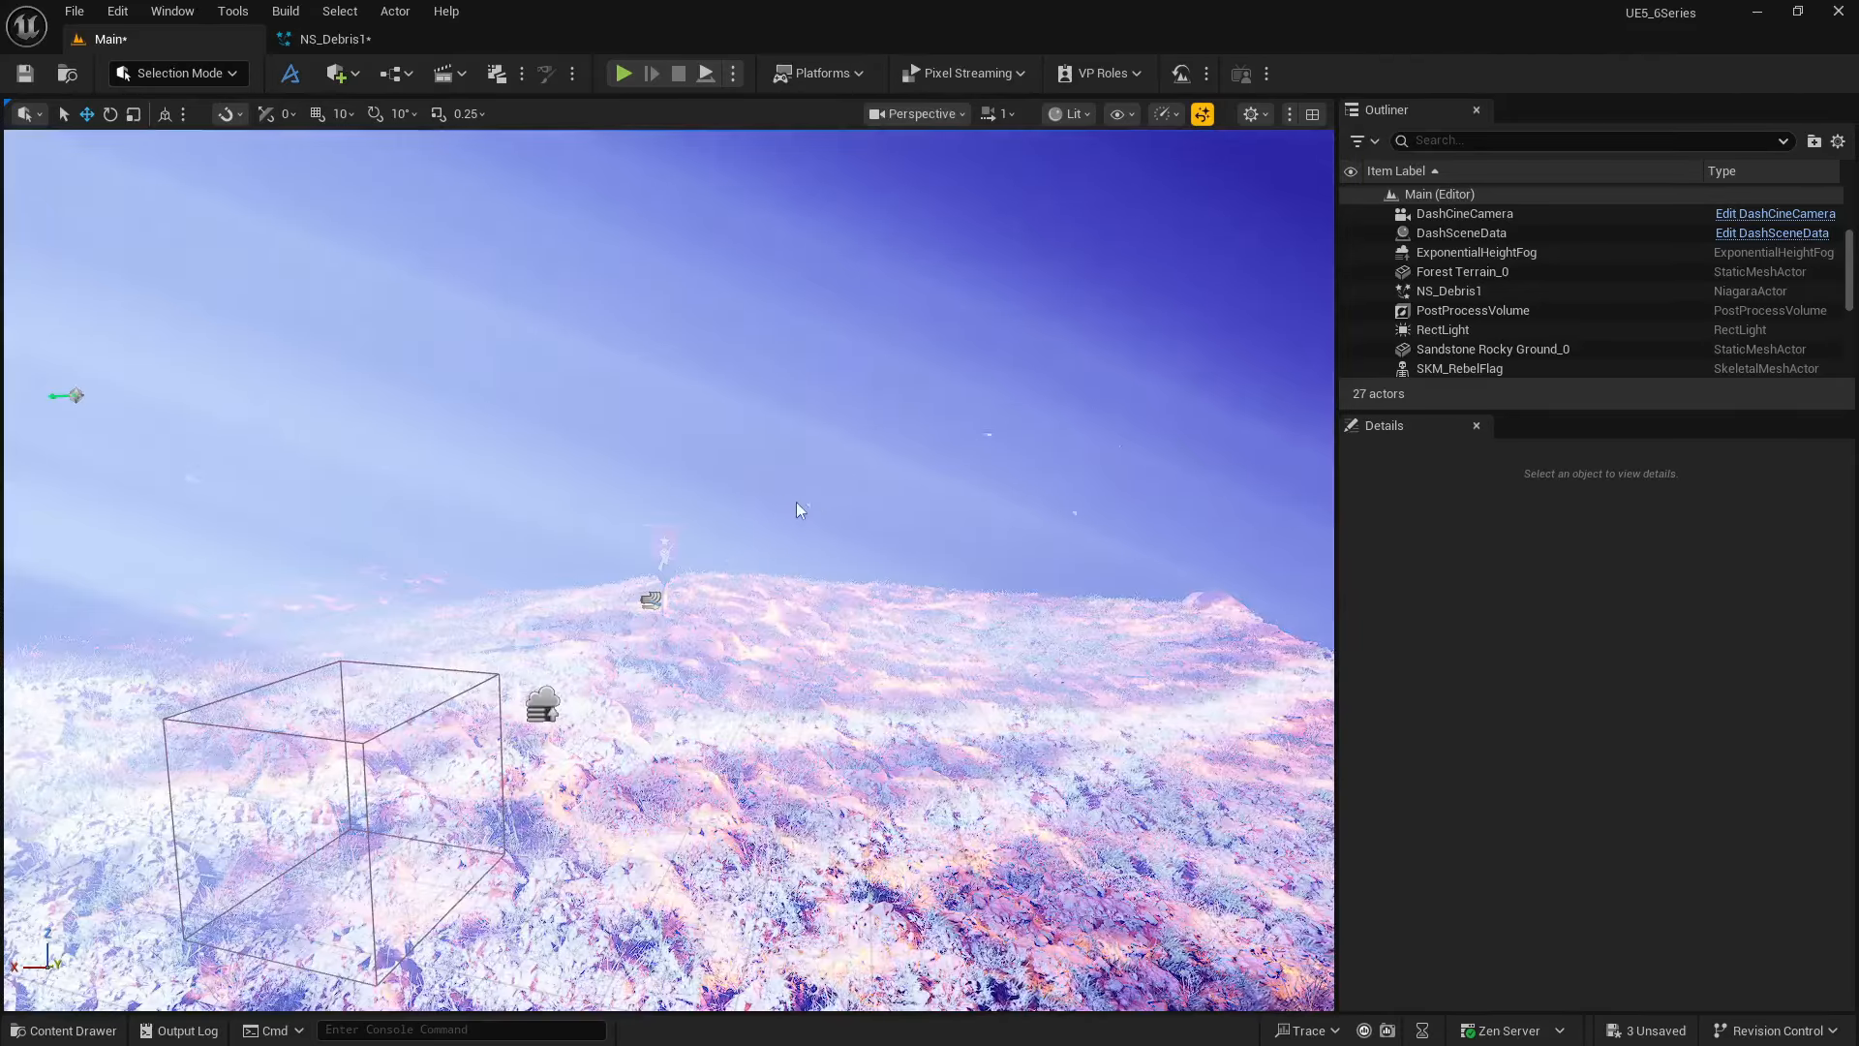
{"action": "right_click_drag", "start_coordinate": [797, 510], "coordinate": [713, 515]}
{"action": "key", "text": "w"}
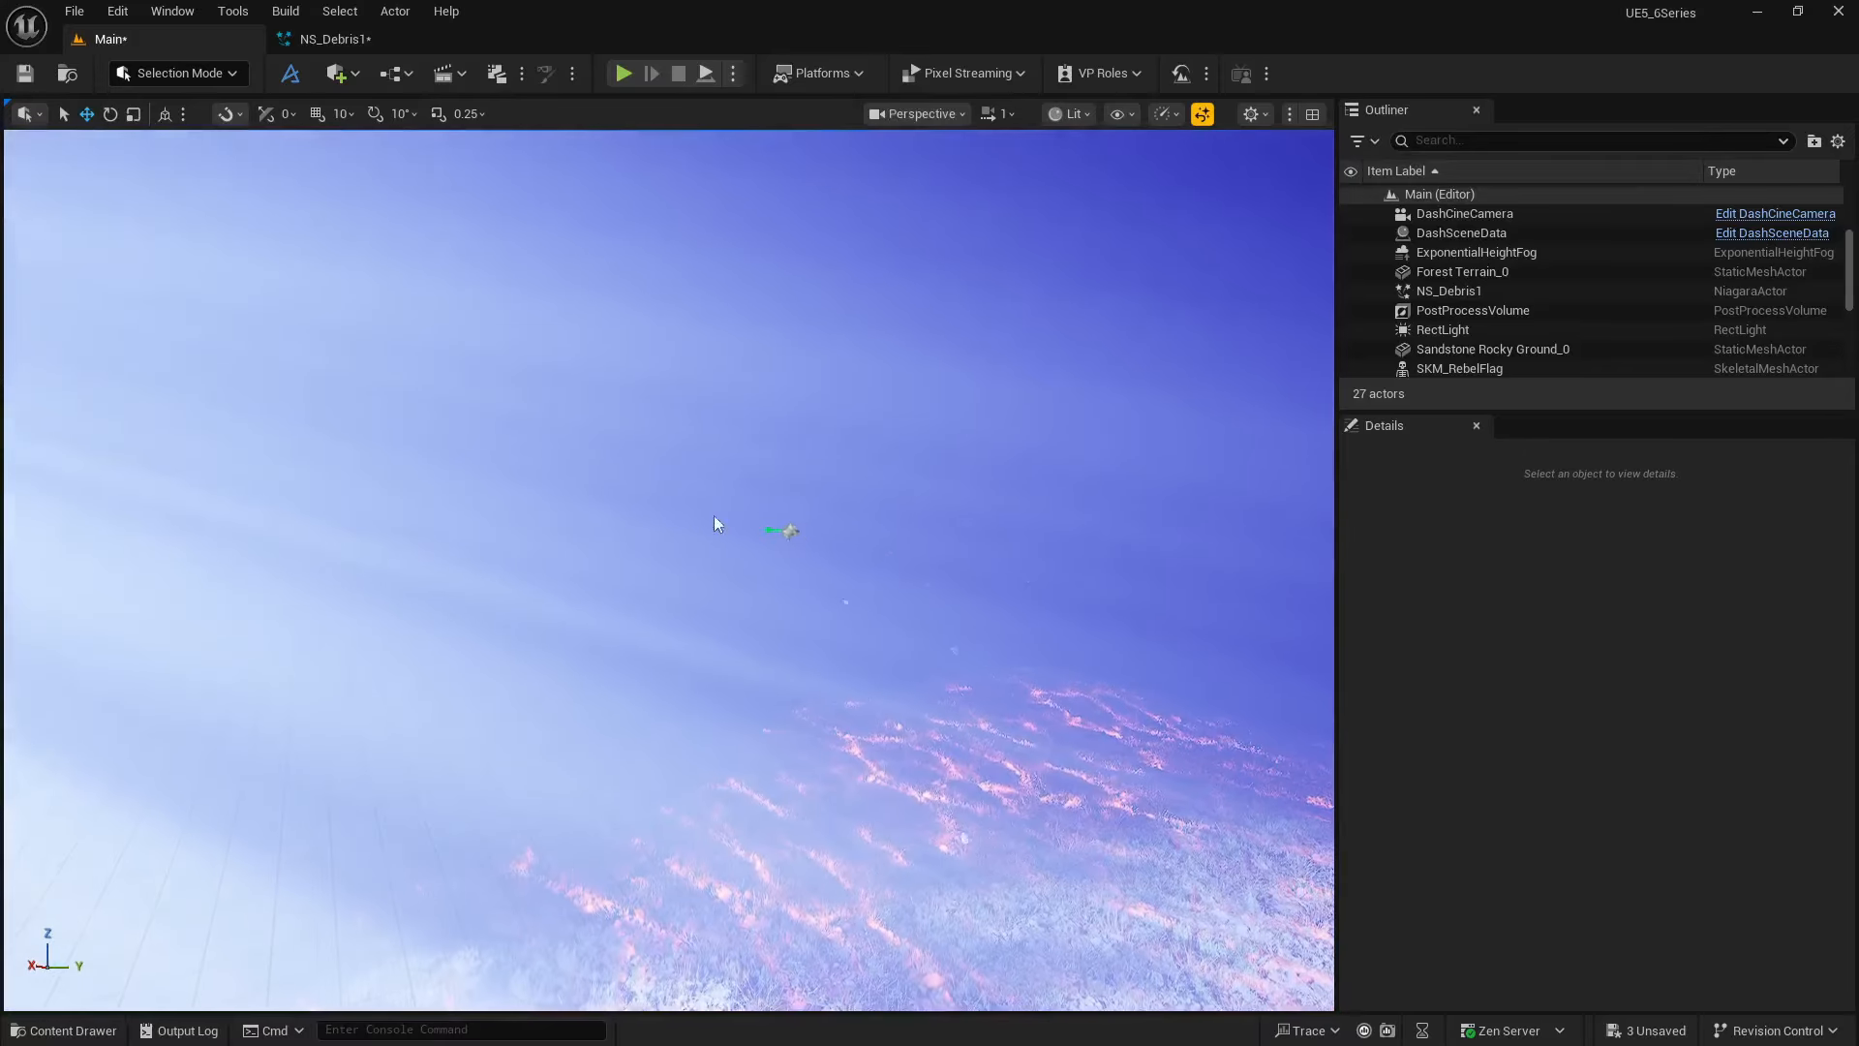
{"action": "left_click", "coordinate": [792, 524]}
{"action": "left_click_drag", "start_coordinate": [792, 524], "coordinate": [766, 245]}
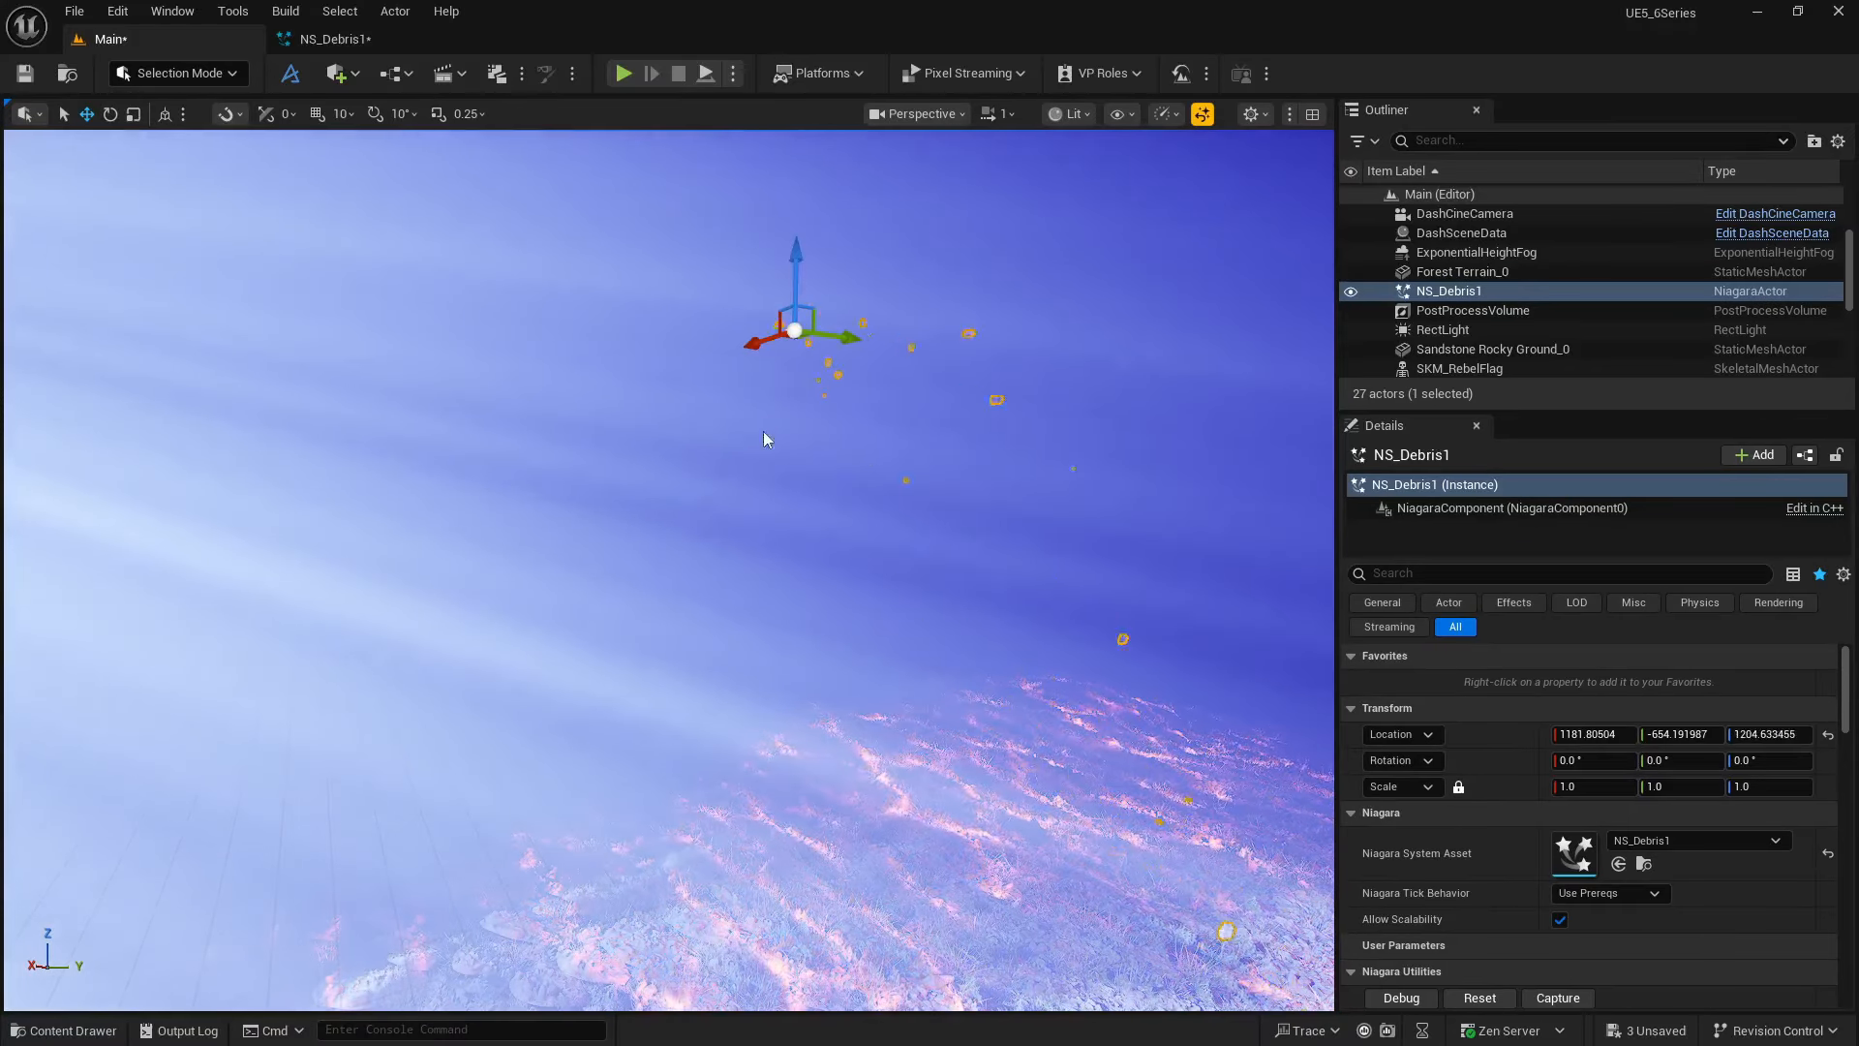
{"action": "right_click_drag", "start_coordinate": [763, 432], "coordinate": [879, 434]}
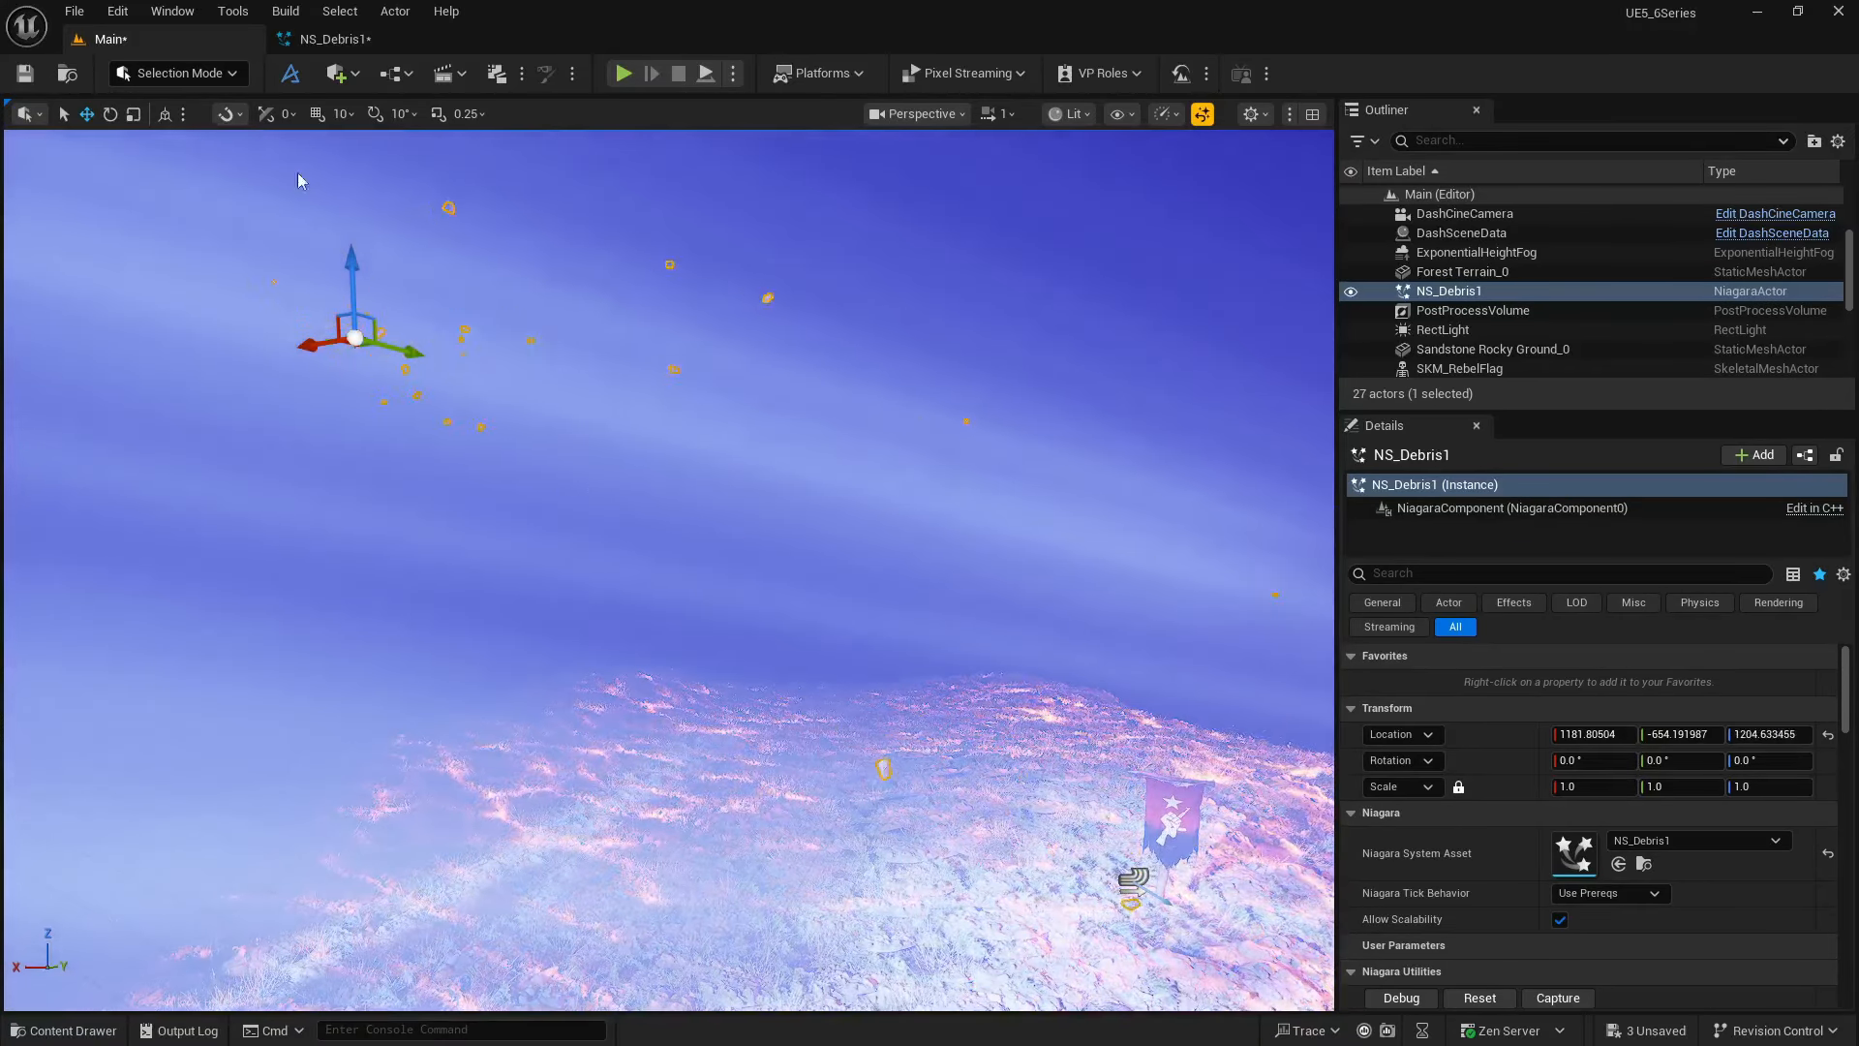
{"action": "left_click", "coordinate": [915, 113]}
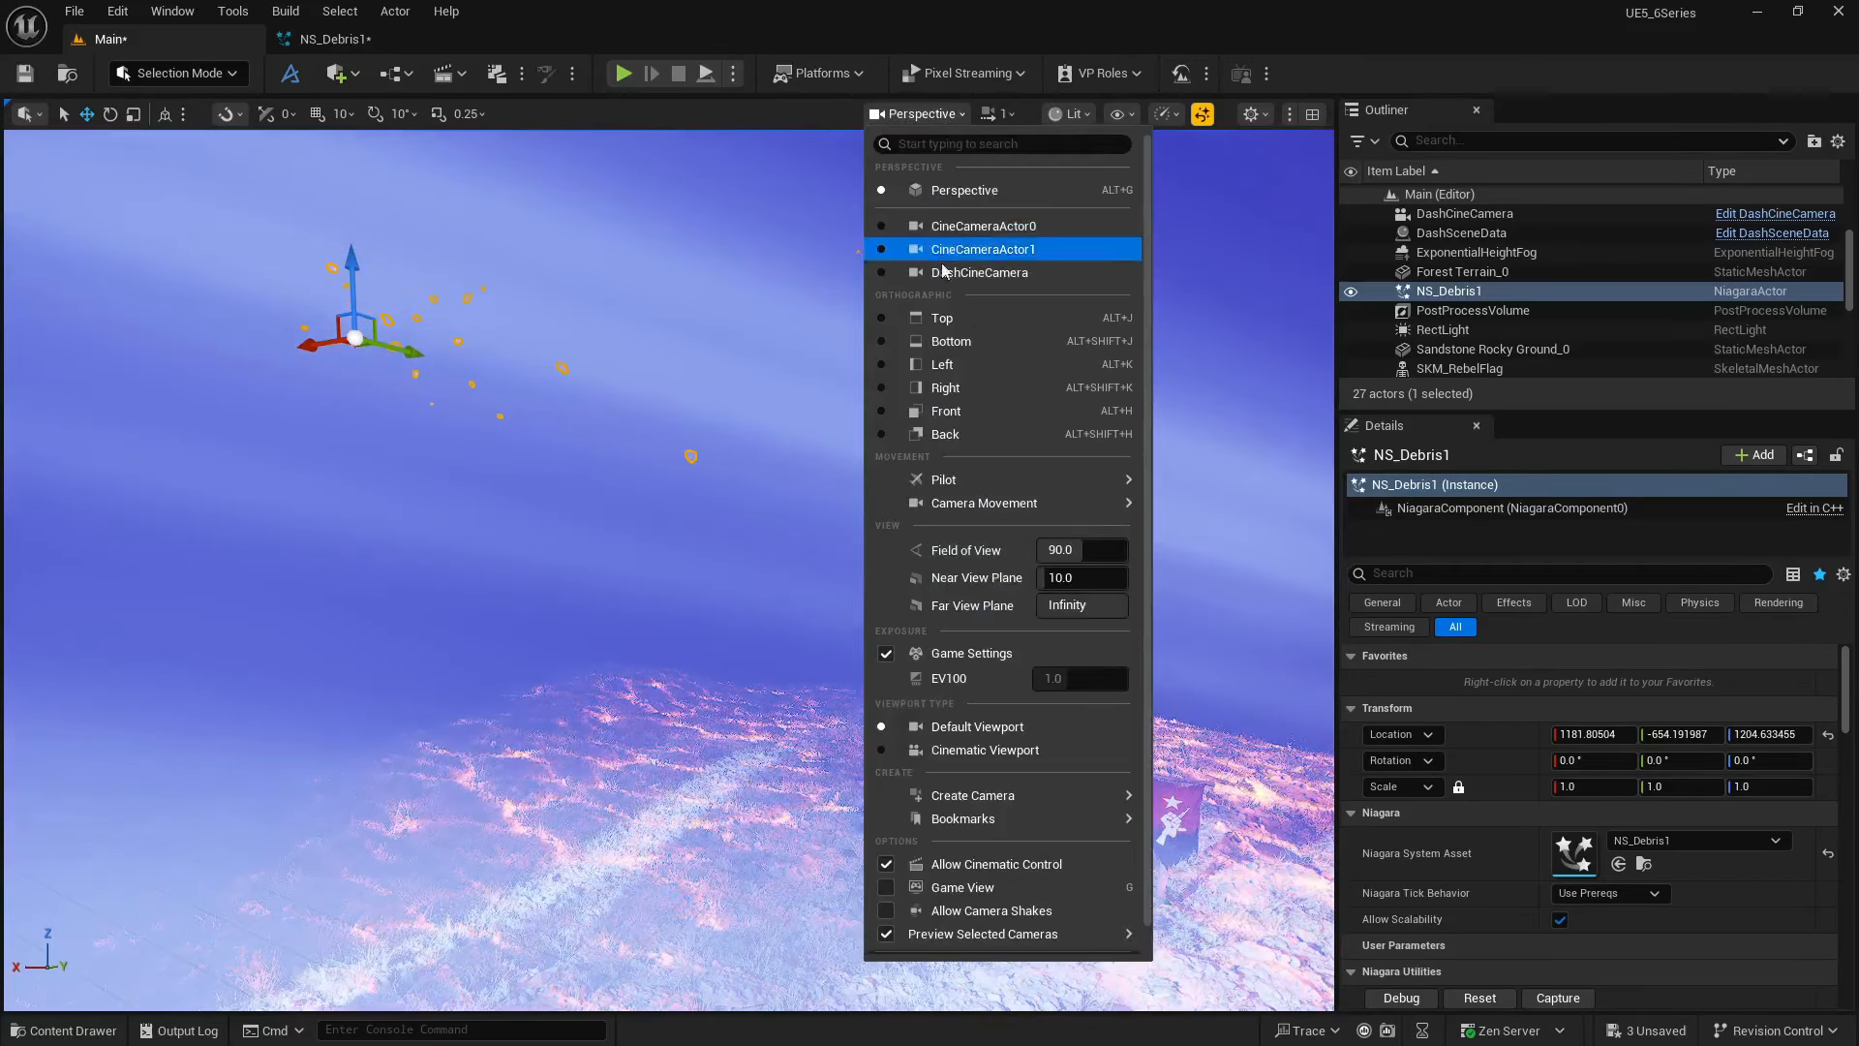
{"action": "left_click", "coordinate": [954, 272]}
{"action": "left_click", "coordinate": [784, 399]}
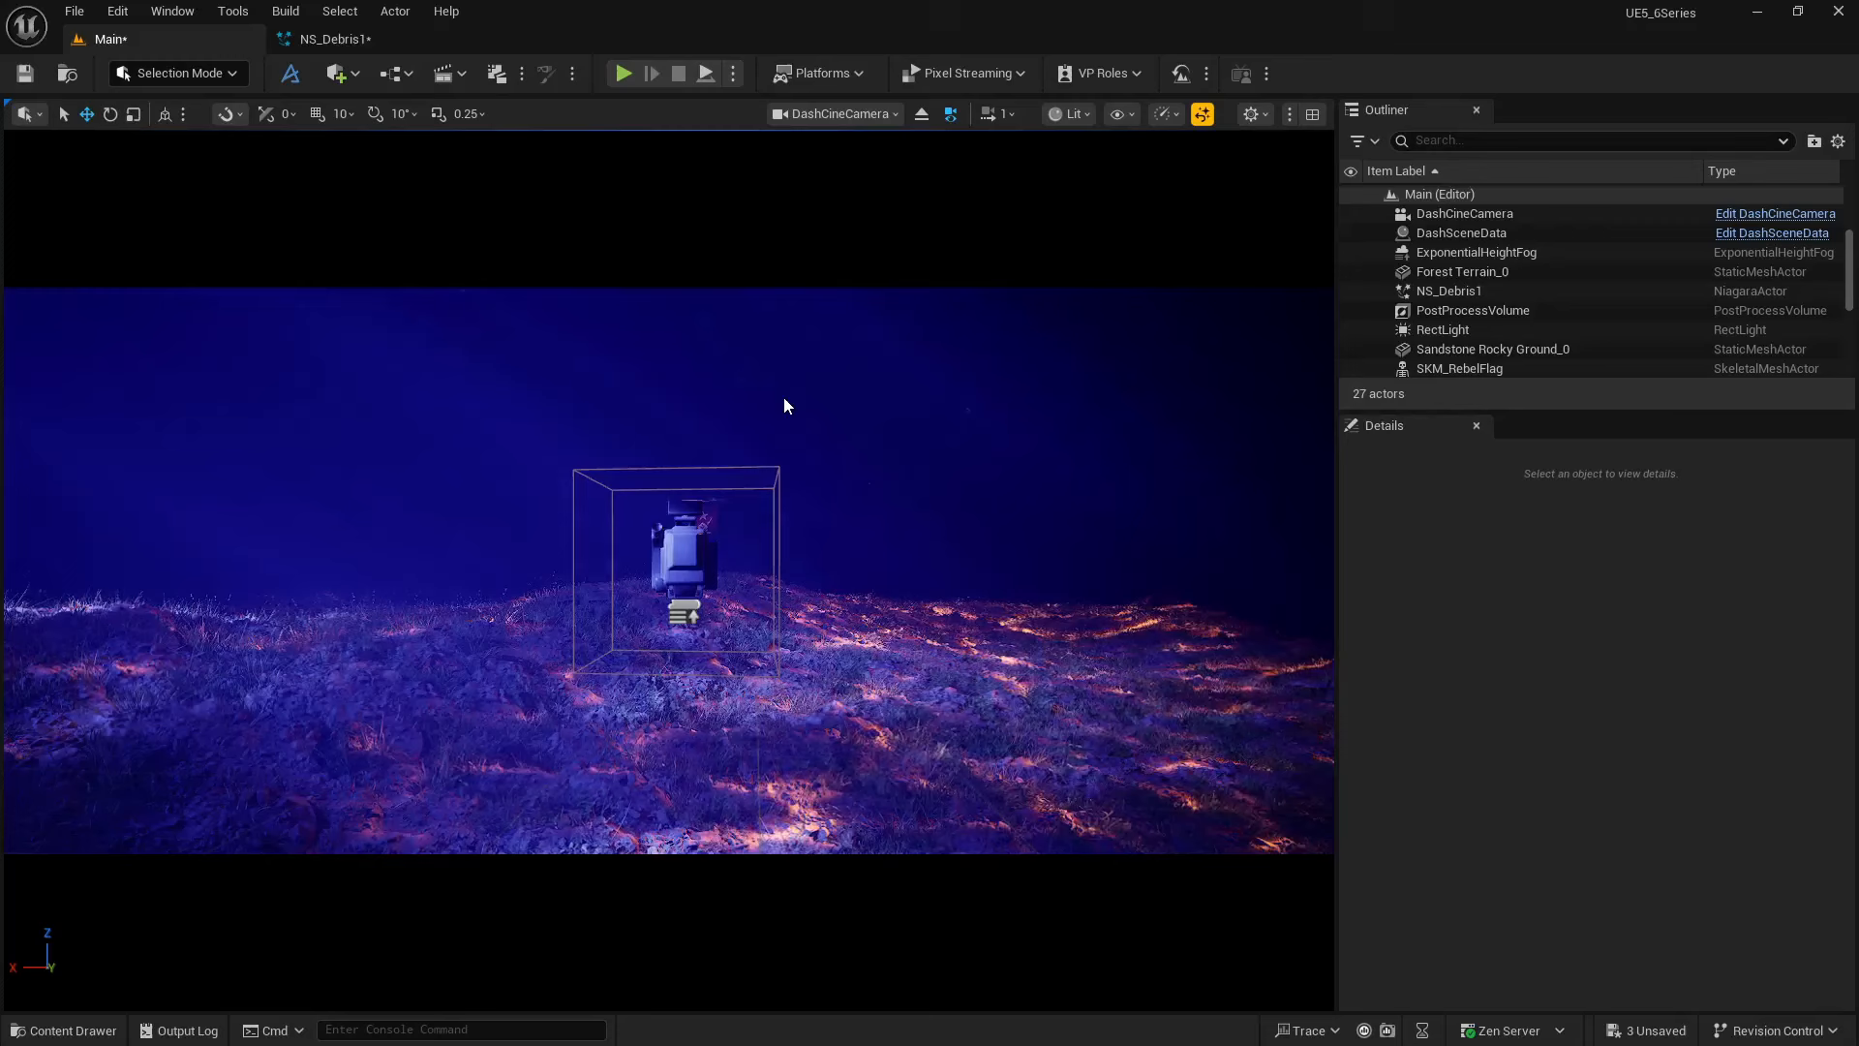
- Set NS_Debris1's maximum mesh uniform scale to 0.15 and disable Gravity Force, checking the result in the Main level
{"action": "left_click", "coordinate": [329, 39]}
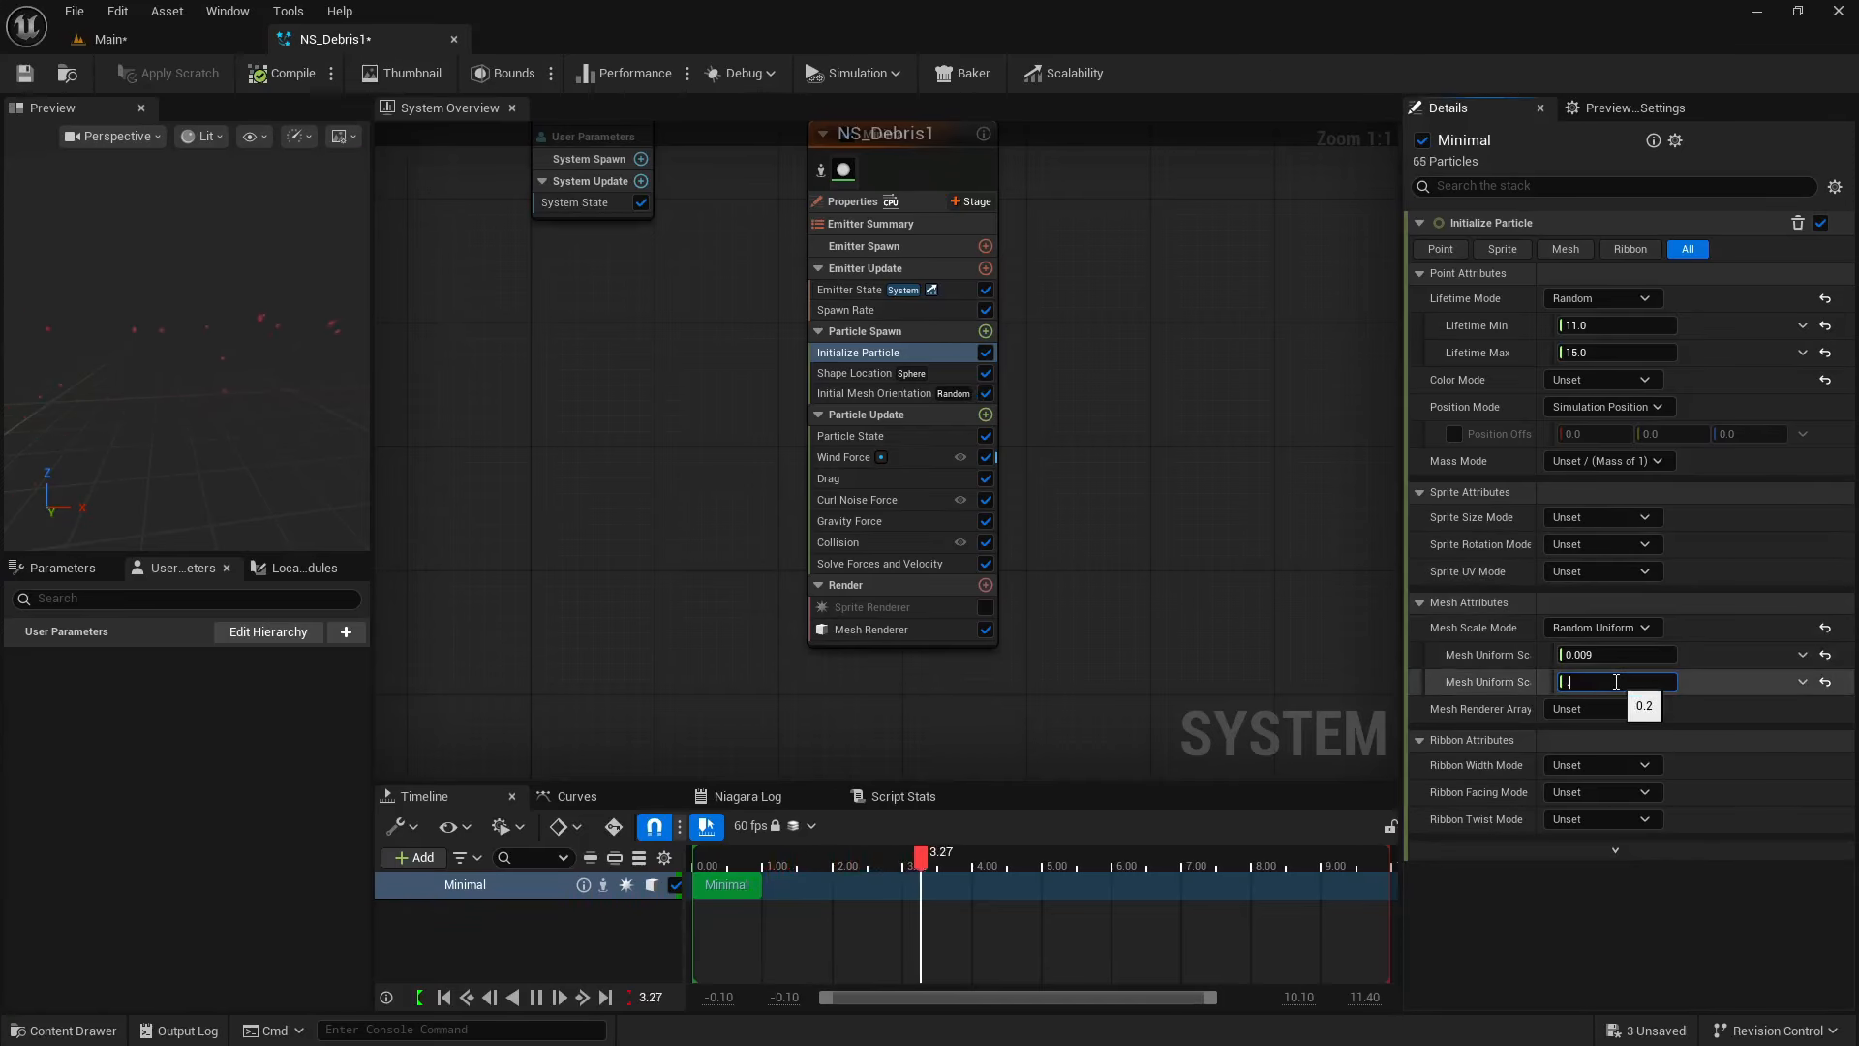
{"action": "left_click", "coordinate": [136, 38]}
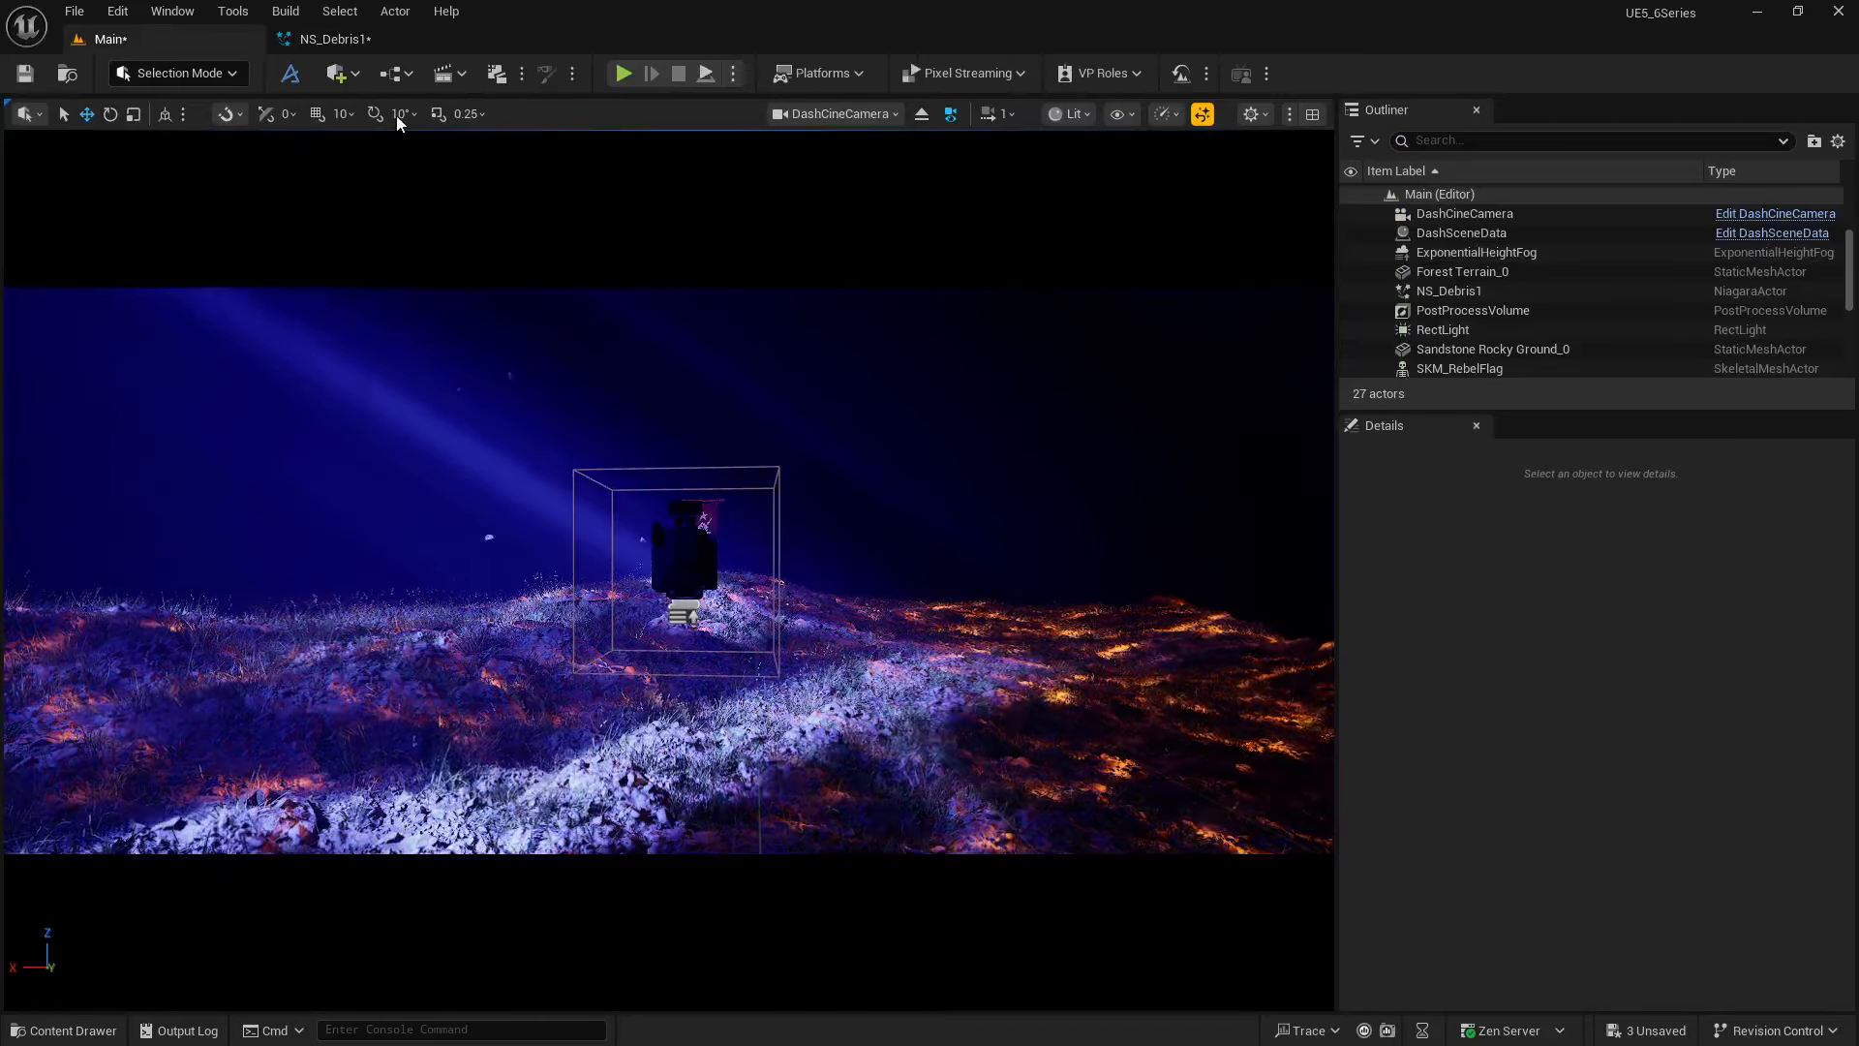
{"action": "left_click", "coordinate": [380, 38]}
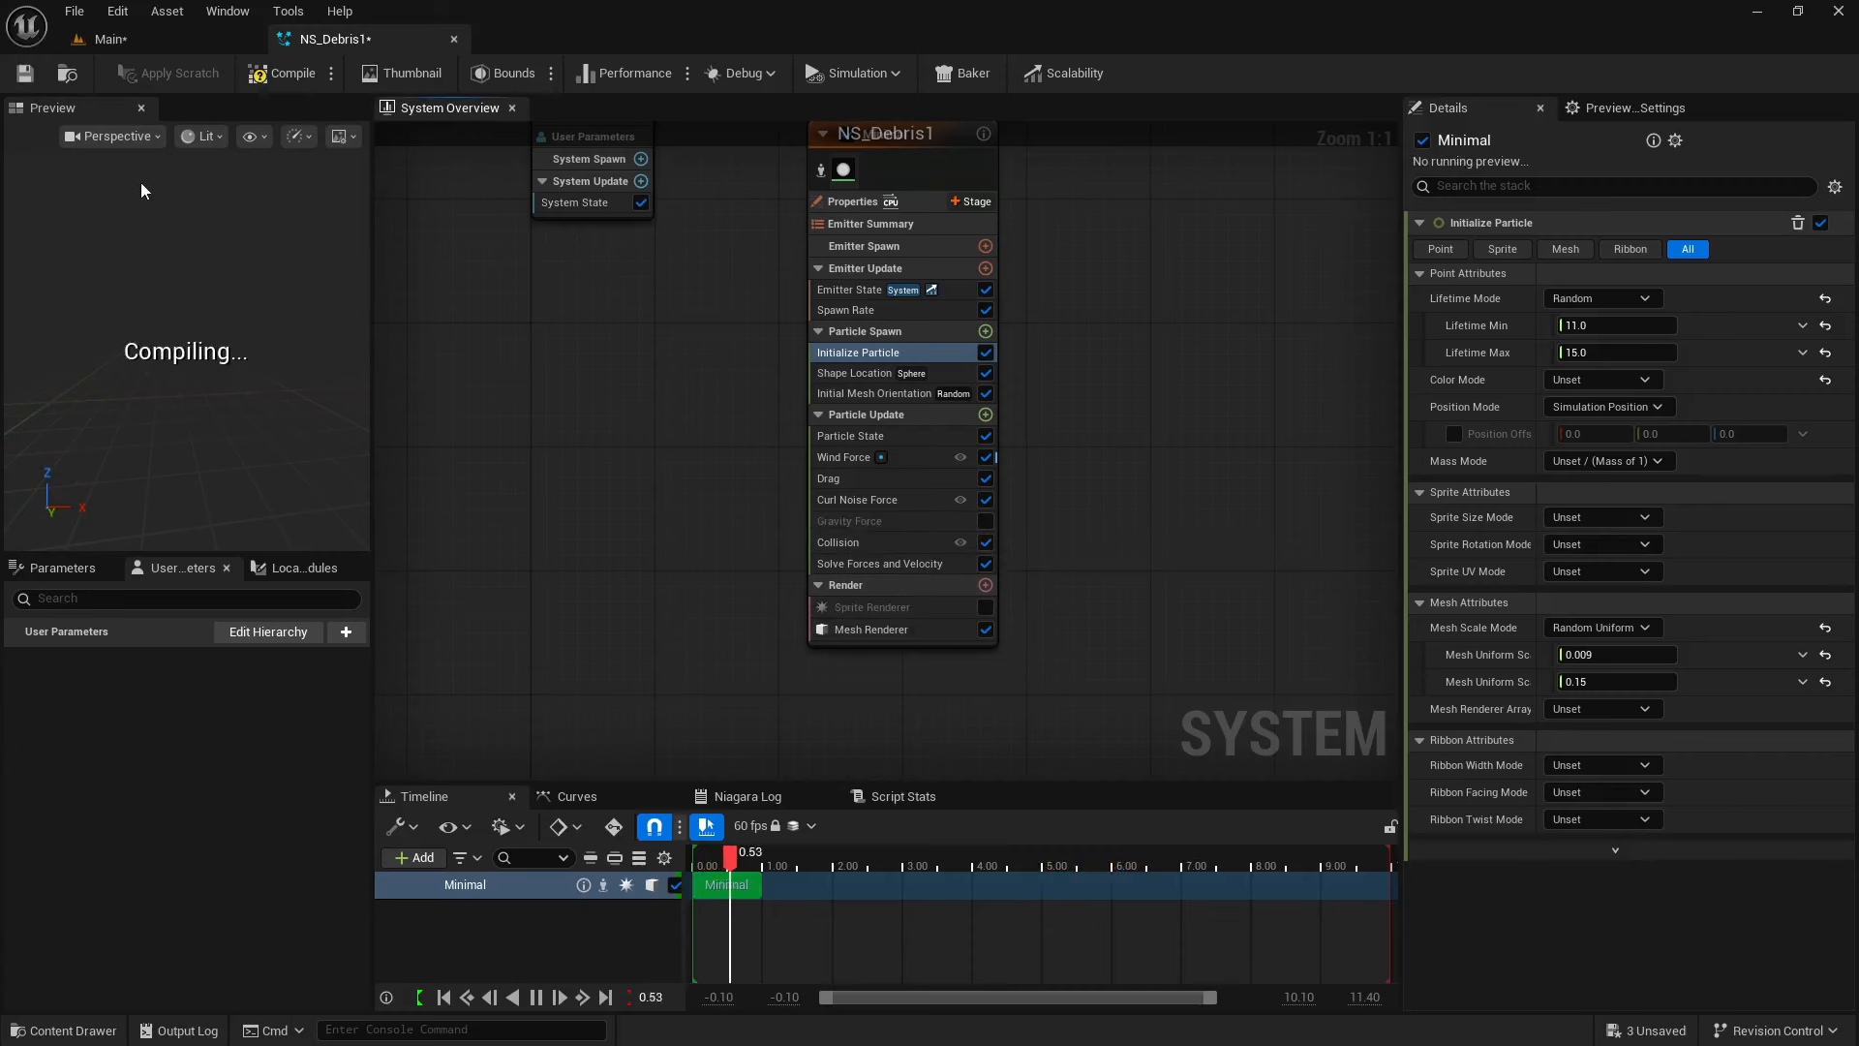
{"action": "left_click", "coordinate": [108, 39]}
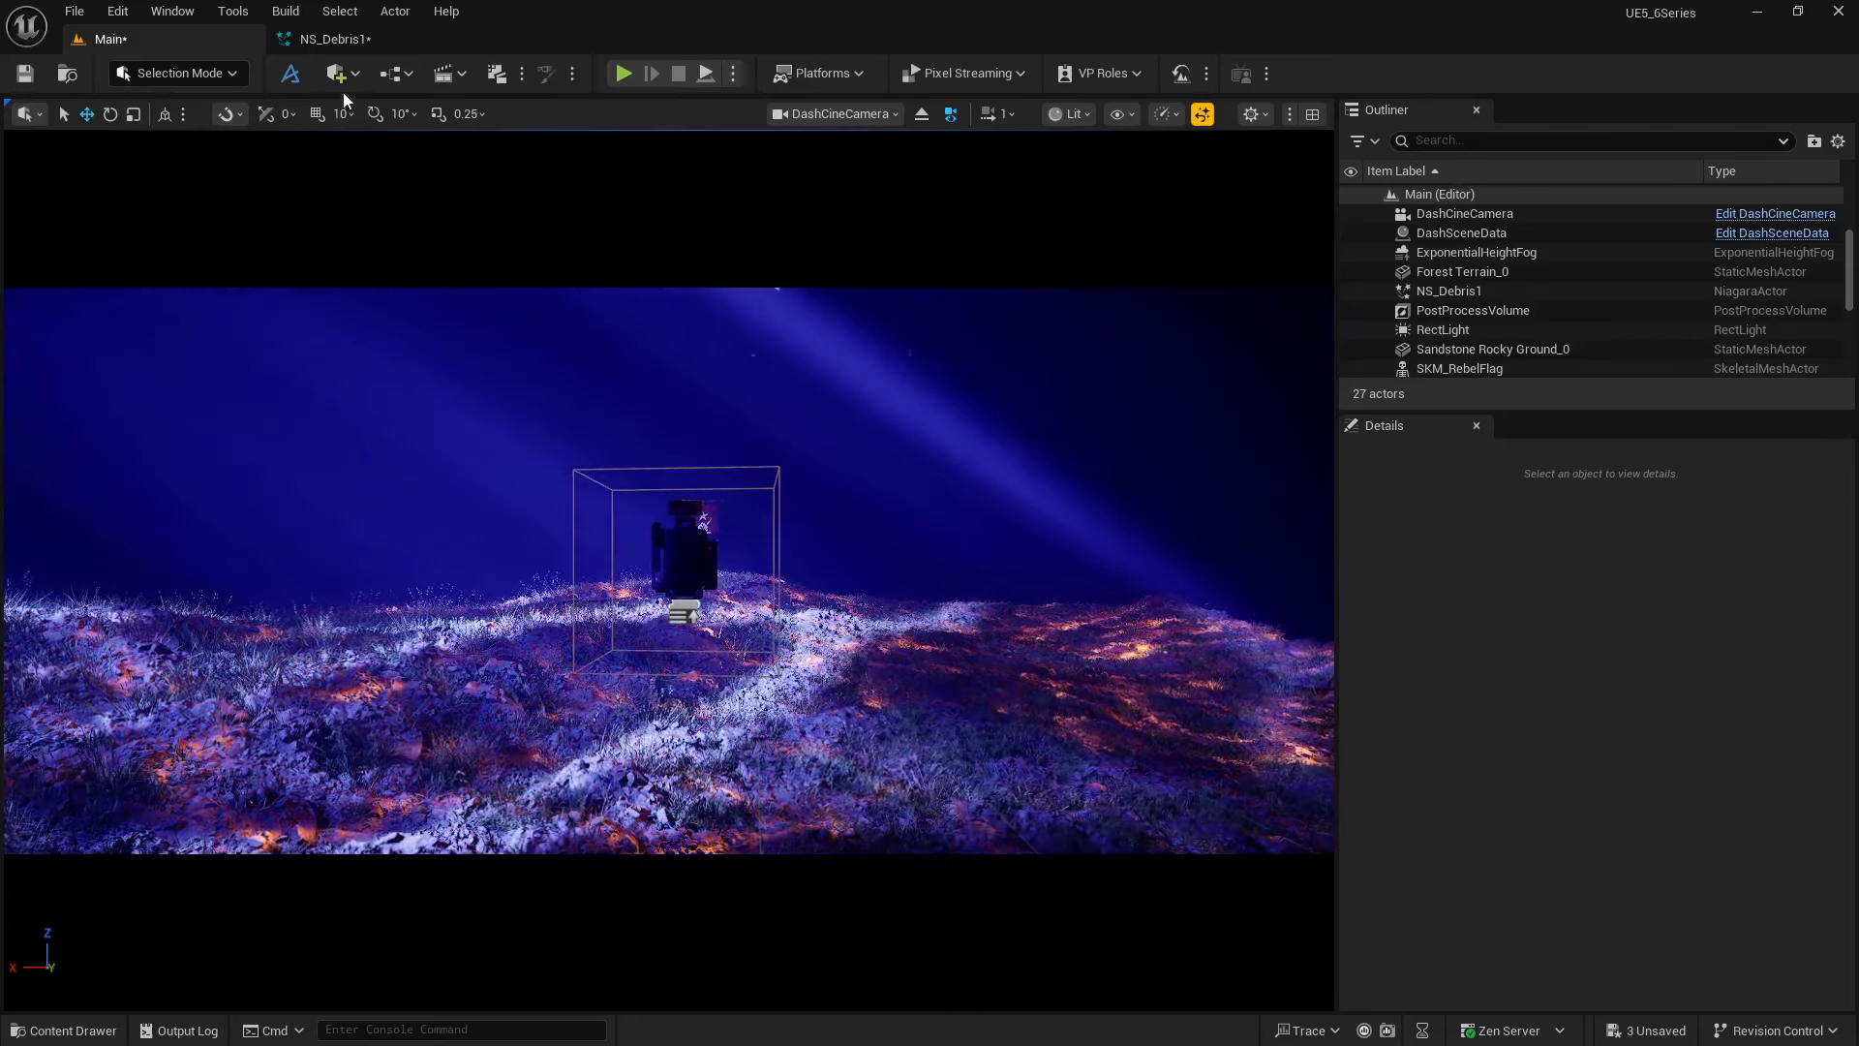
- Leave the camera view and lower the NS_Debris1 actor to a Z of about 1085
{"action": "left_click", "coordinate": [922, 113]}
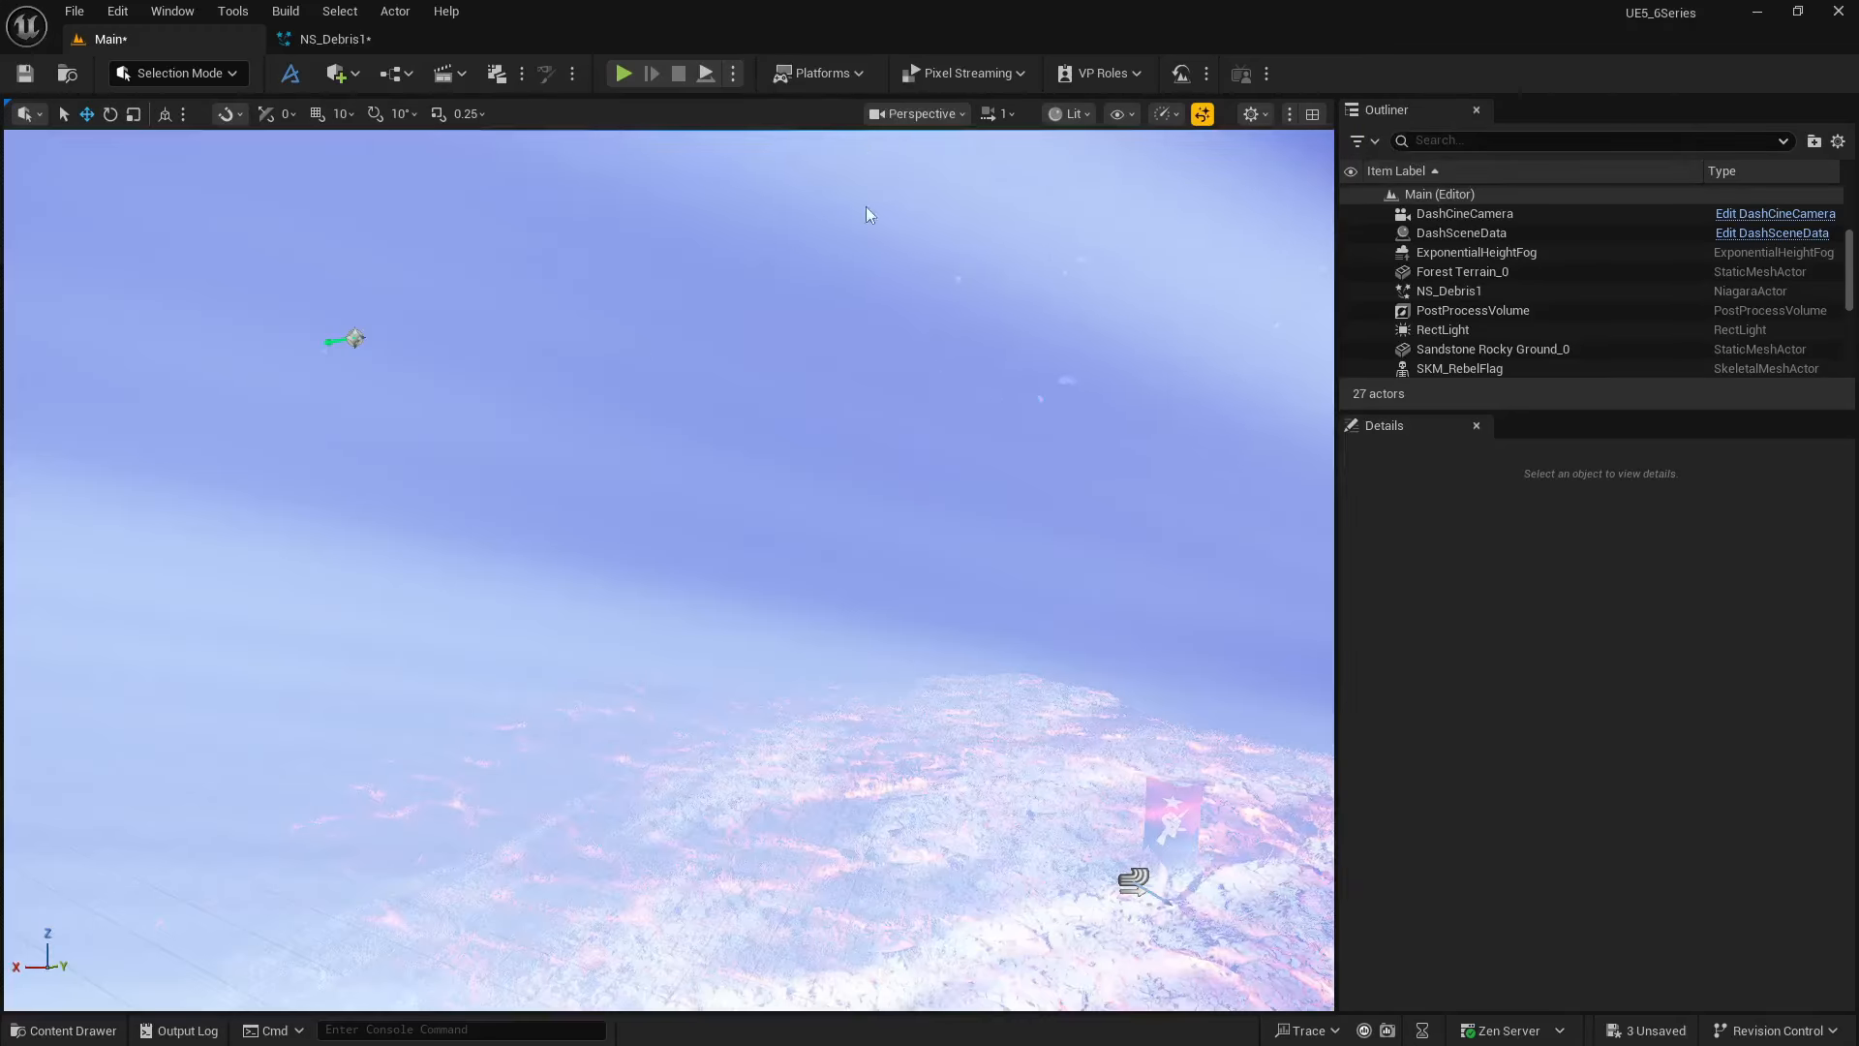
{"action": "right_click_drag", "start_coordinate": [866, 208], "coordinate": [814, 189]}
{"action": "left_click", "coordinate": [594, 381]}
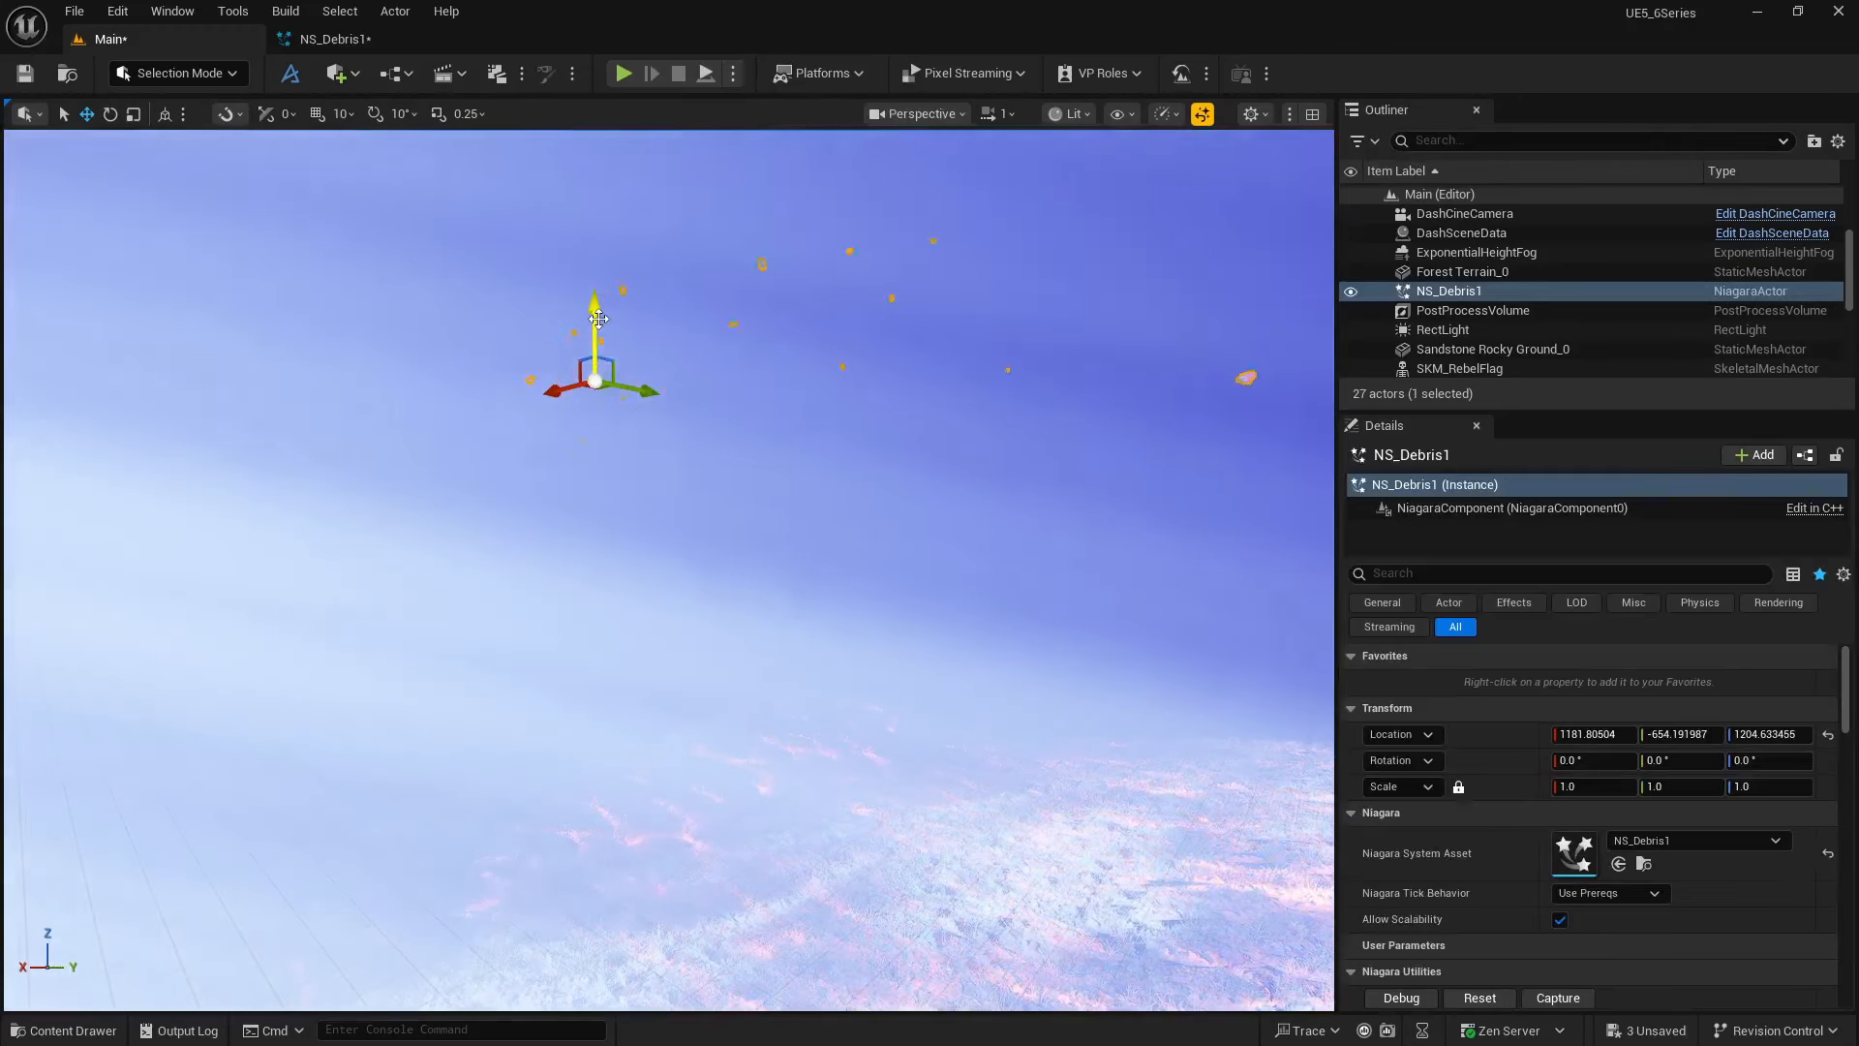
{"action": "left_click_drag", "start_coordinate": [595, 343], "coordinate": [595, 386]}
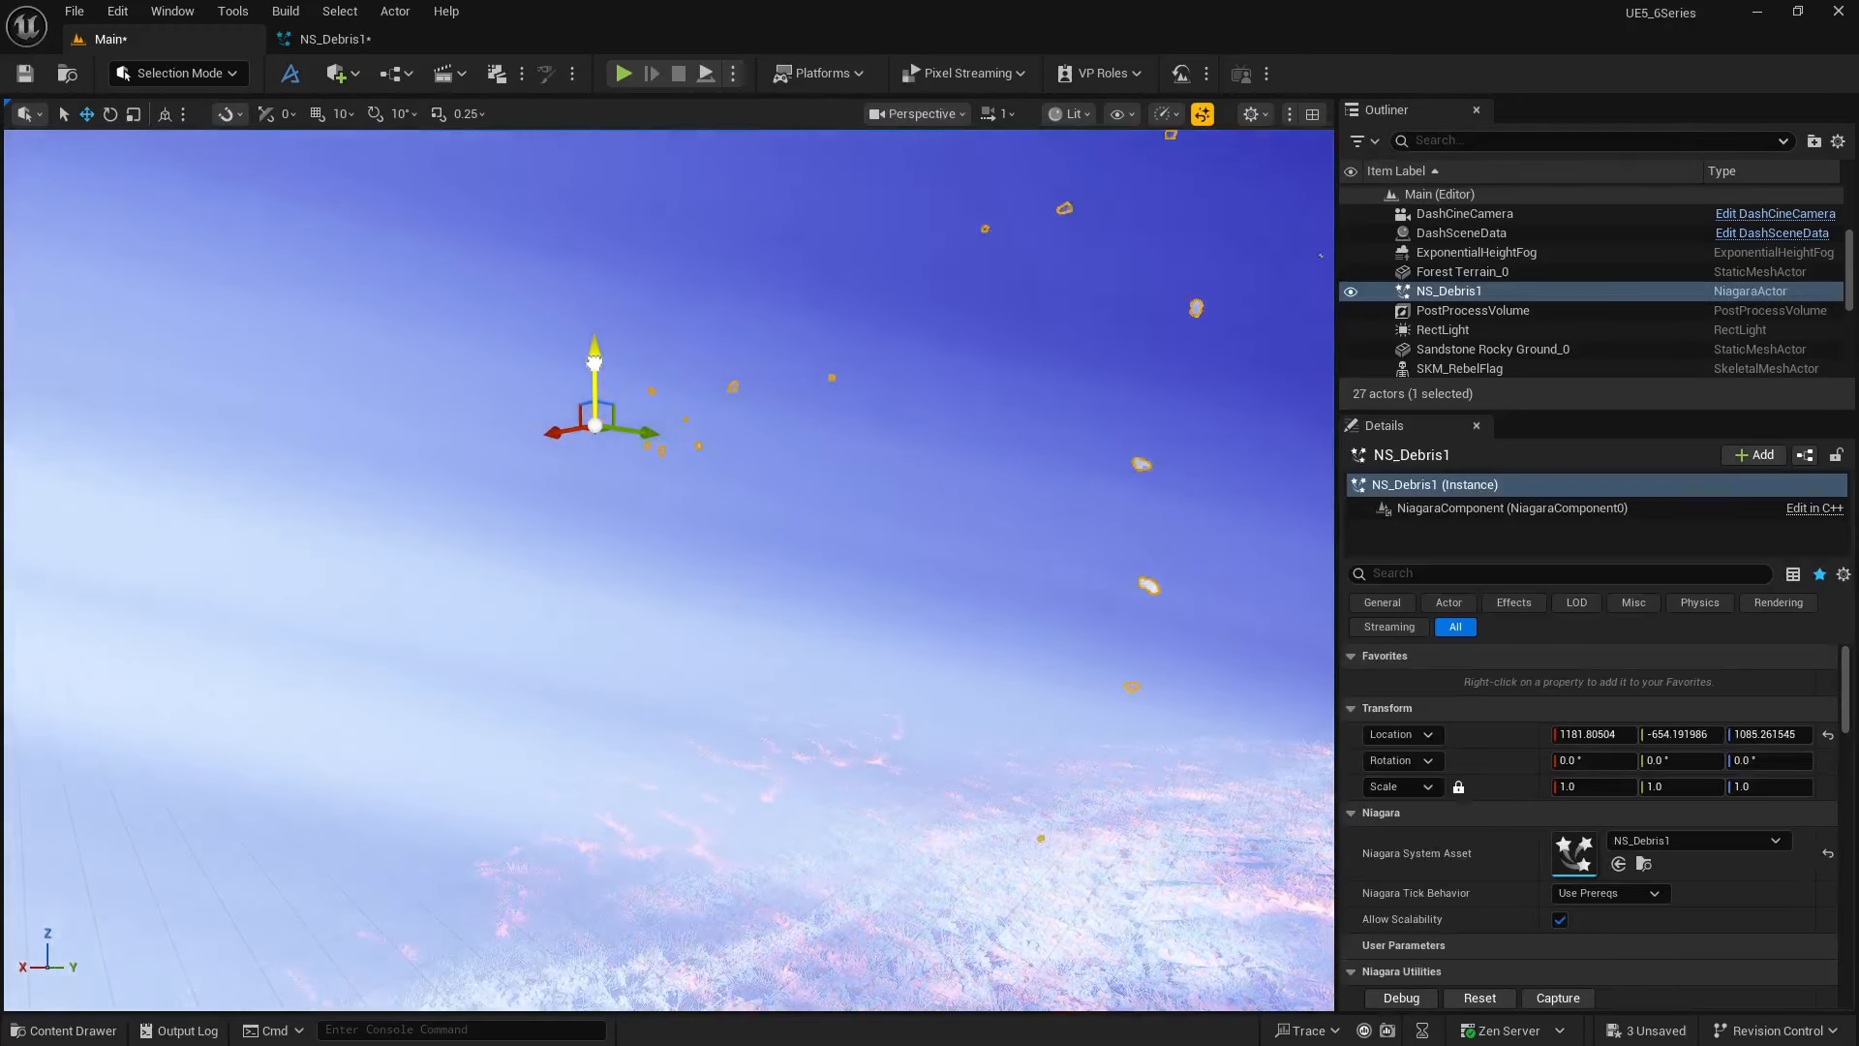
- Set NS_Debris1's spawn rate to 50 and view the debris in the Main level through DashCineCamera
{"action": "left_click", "coordinate": [329, 39]}
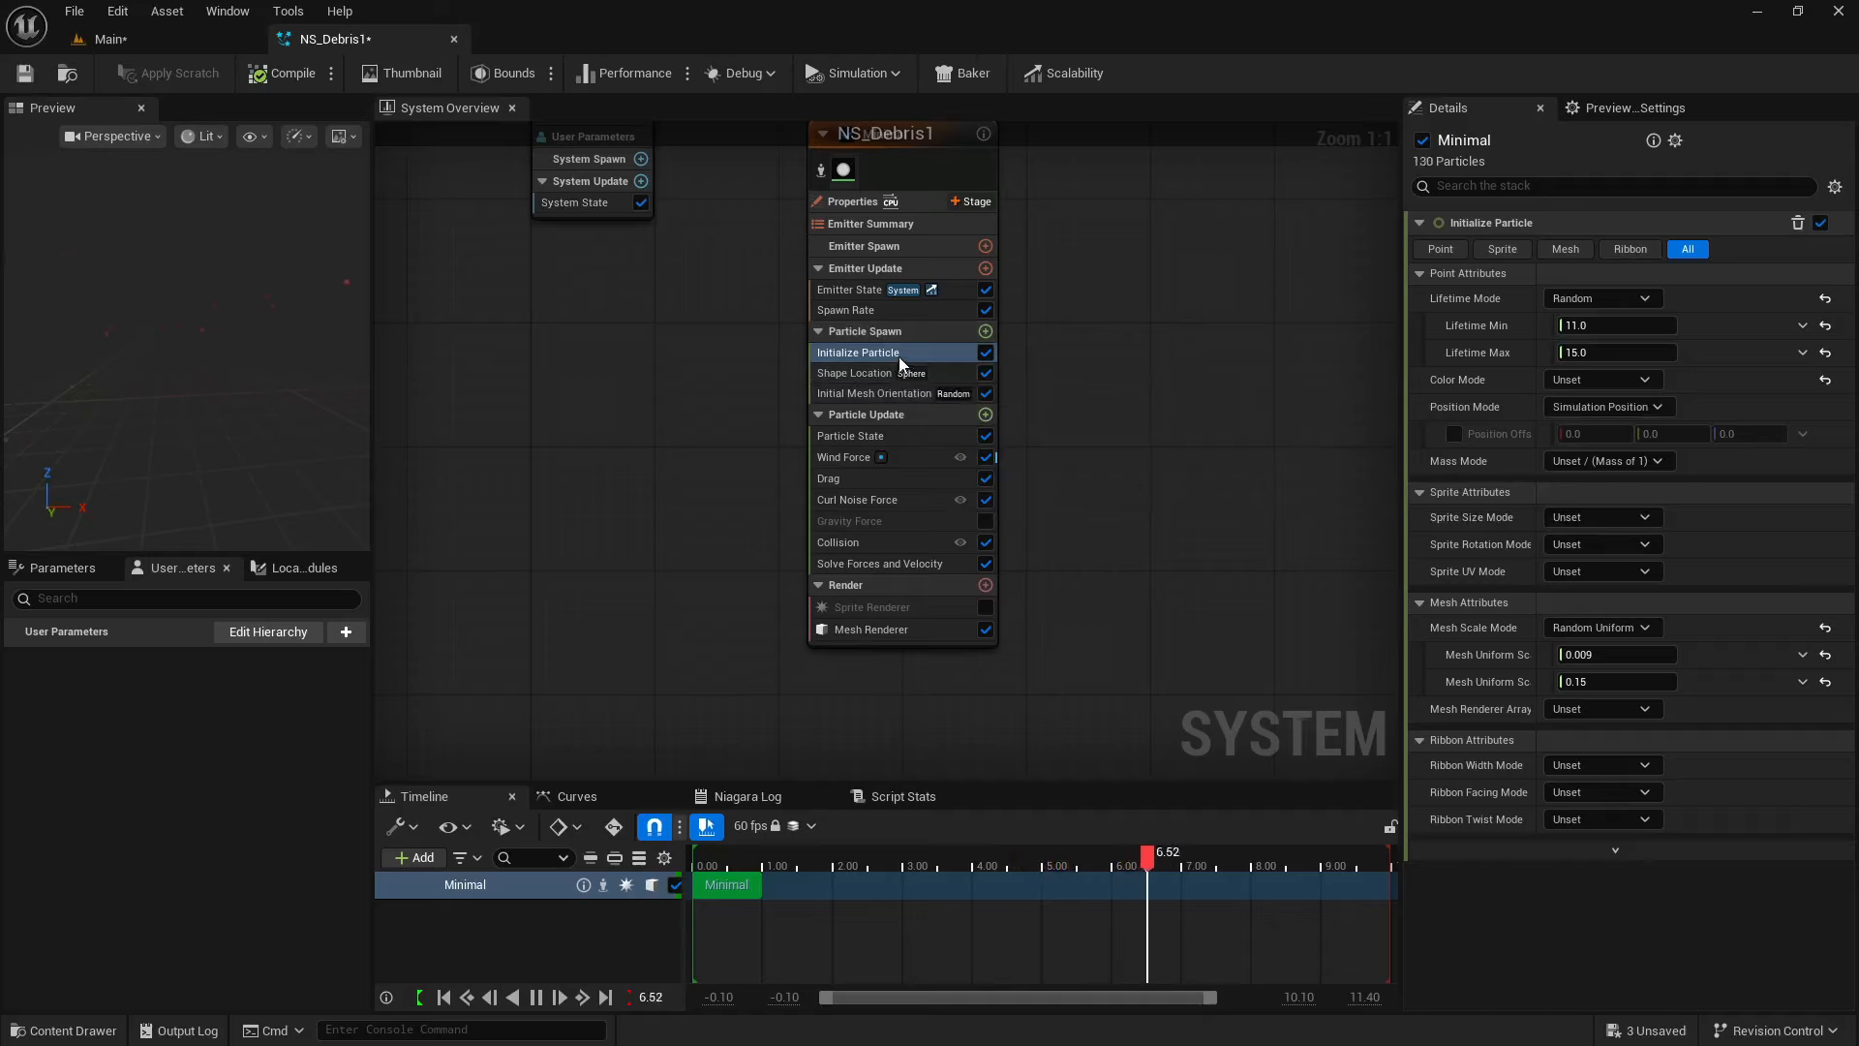
{"action": "left_click", "coordinate": [870, 310]}
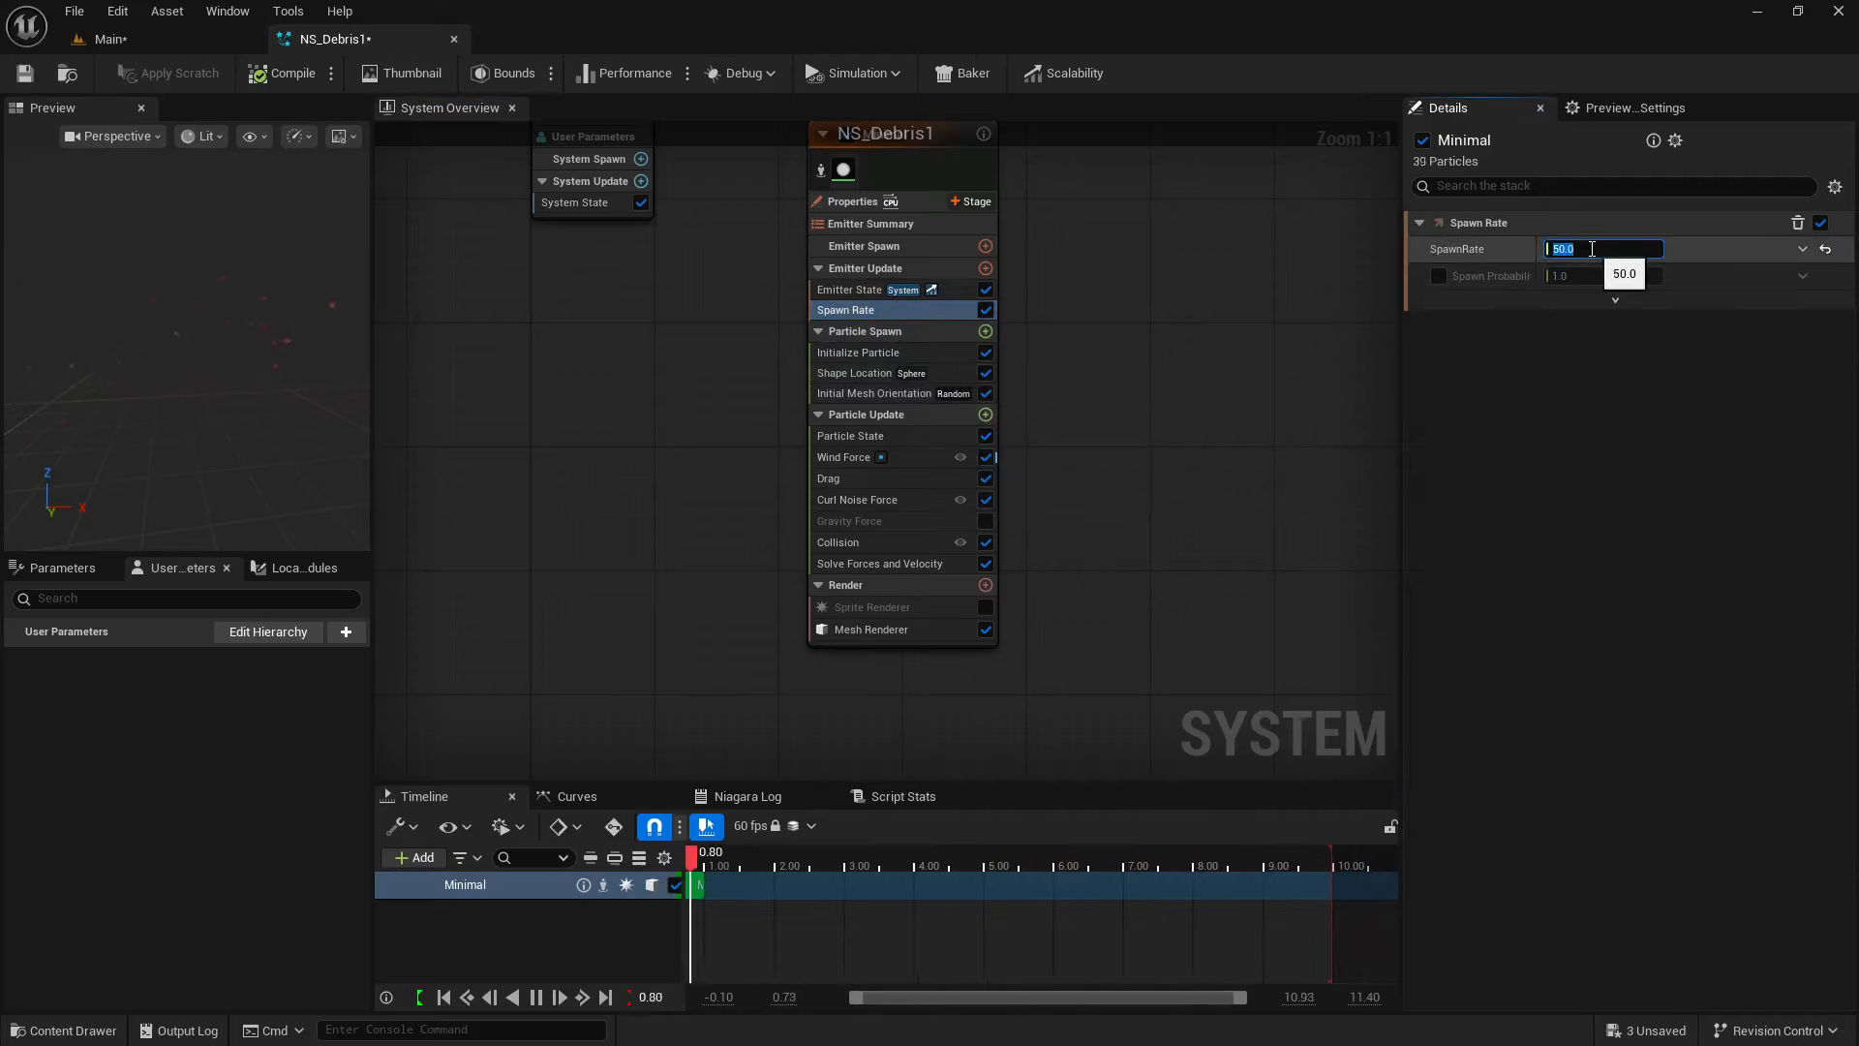
{"action": "left_click", "coordinate": [106, 45]}
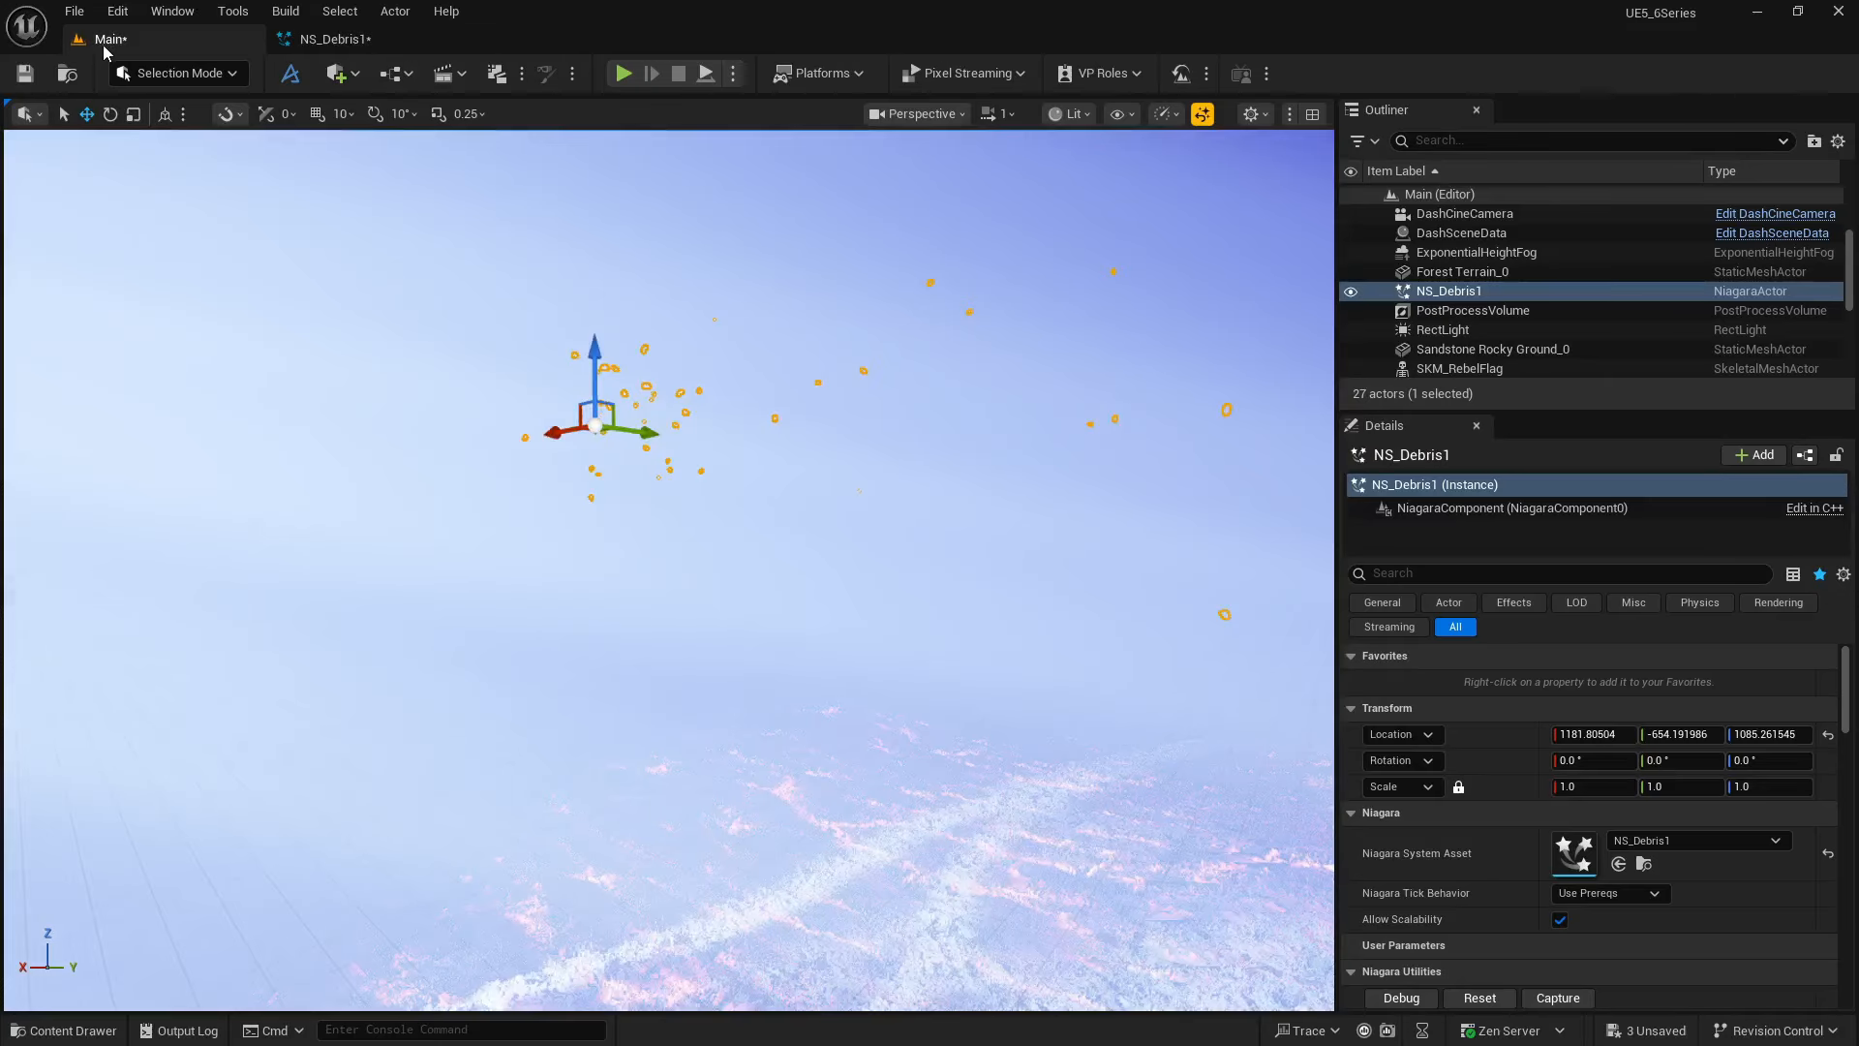
{"action": "left_click", "coordinate": [432, 416]}
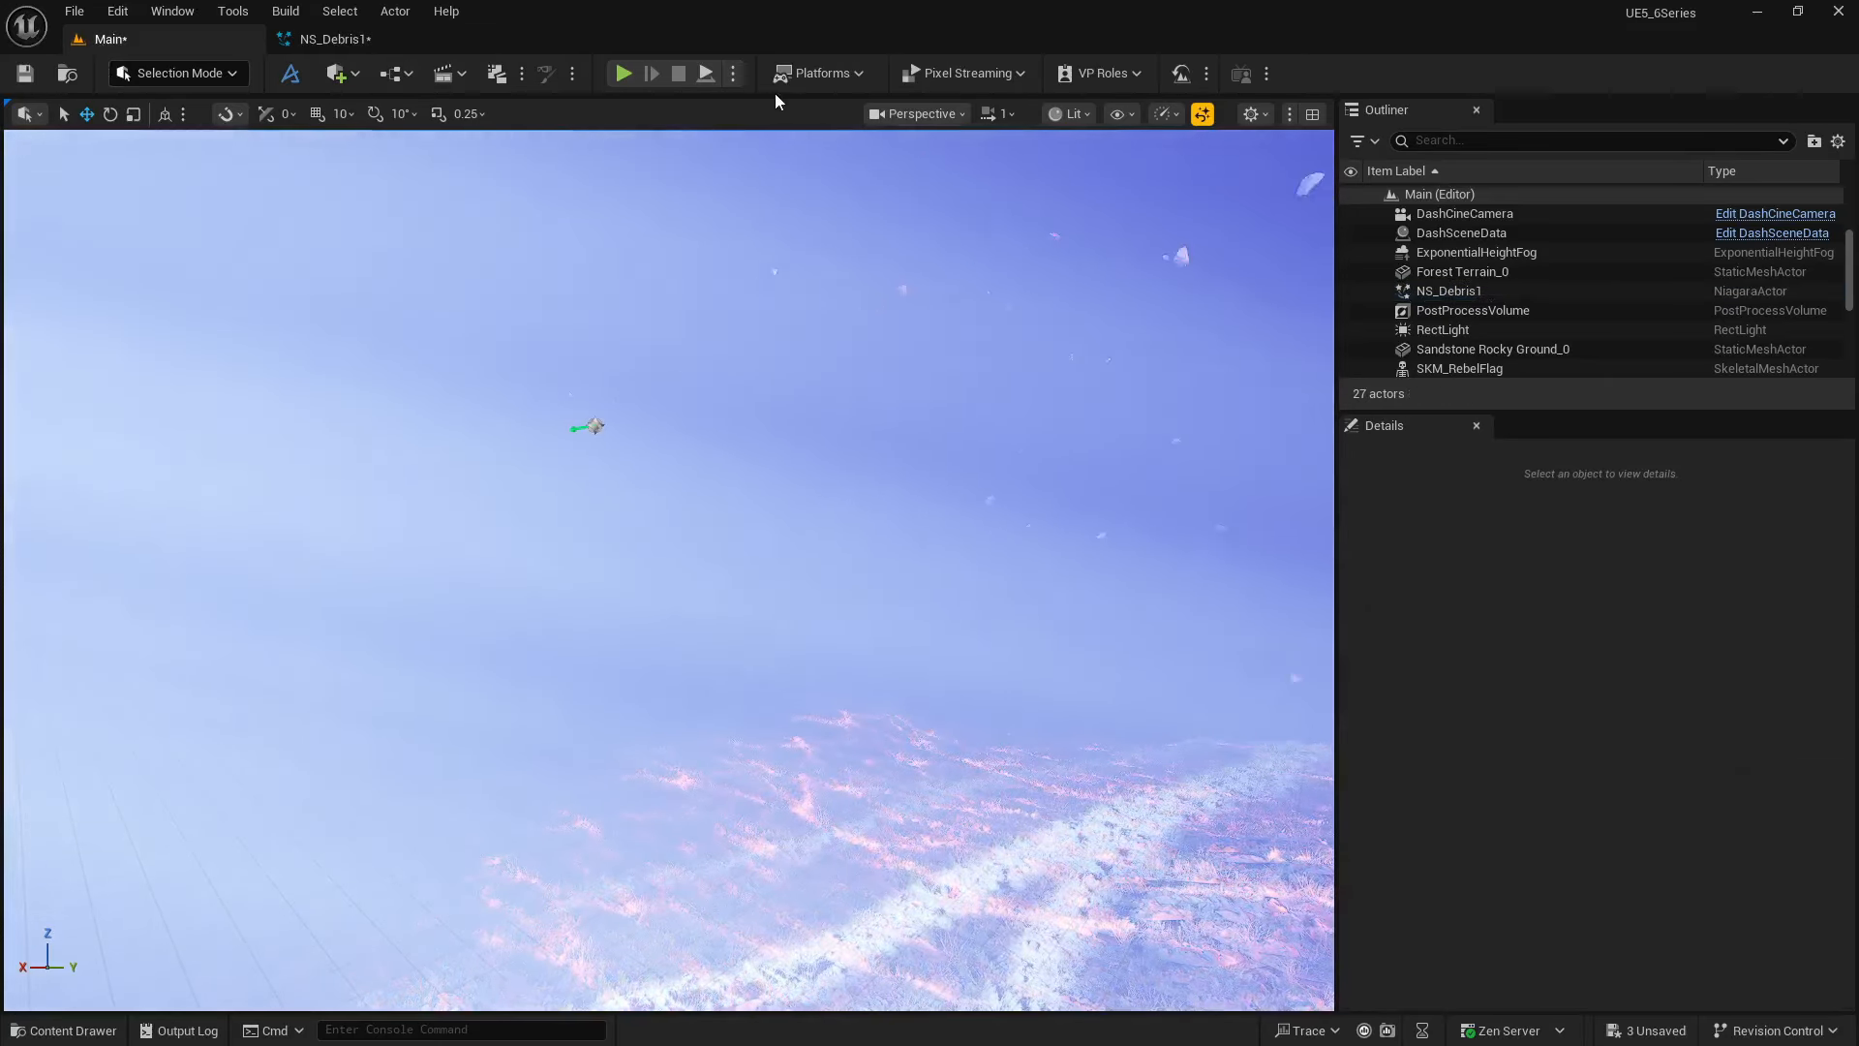
{"action": "left_click", "coordinate": [920, 114]}
{"action": "left_click", "coordinate": [932, 272]}
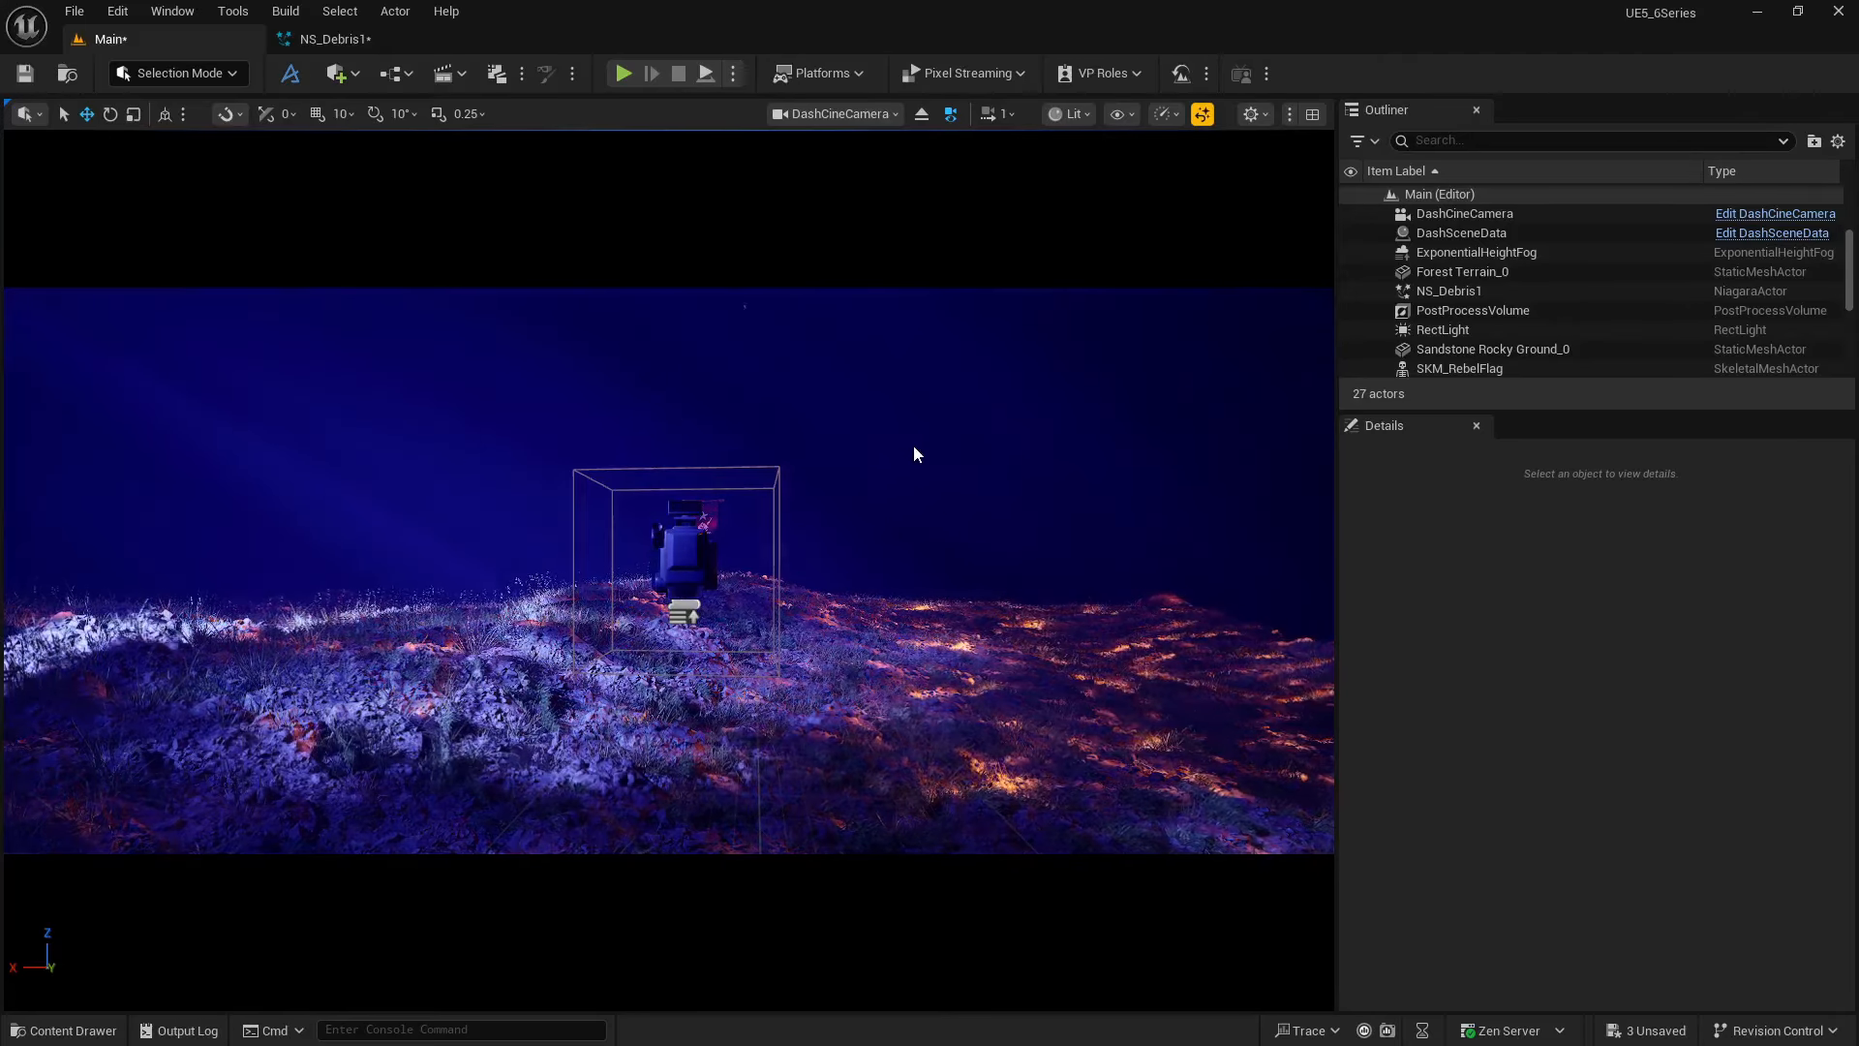
- Lower NS_Debris1 to a Z of about 992, duplicate it to both sides along Y, one copy at about -1550, and check through DashCineCamera
{"action": "left_click", "coordinate": [922, 113]}
{"action": "left_click", "coordinate": [639, 443]}
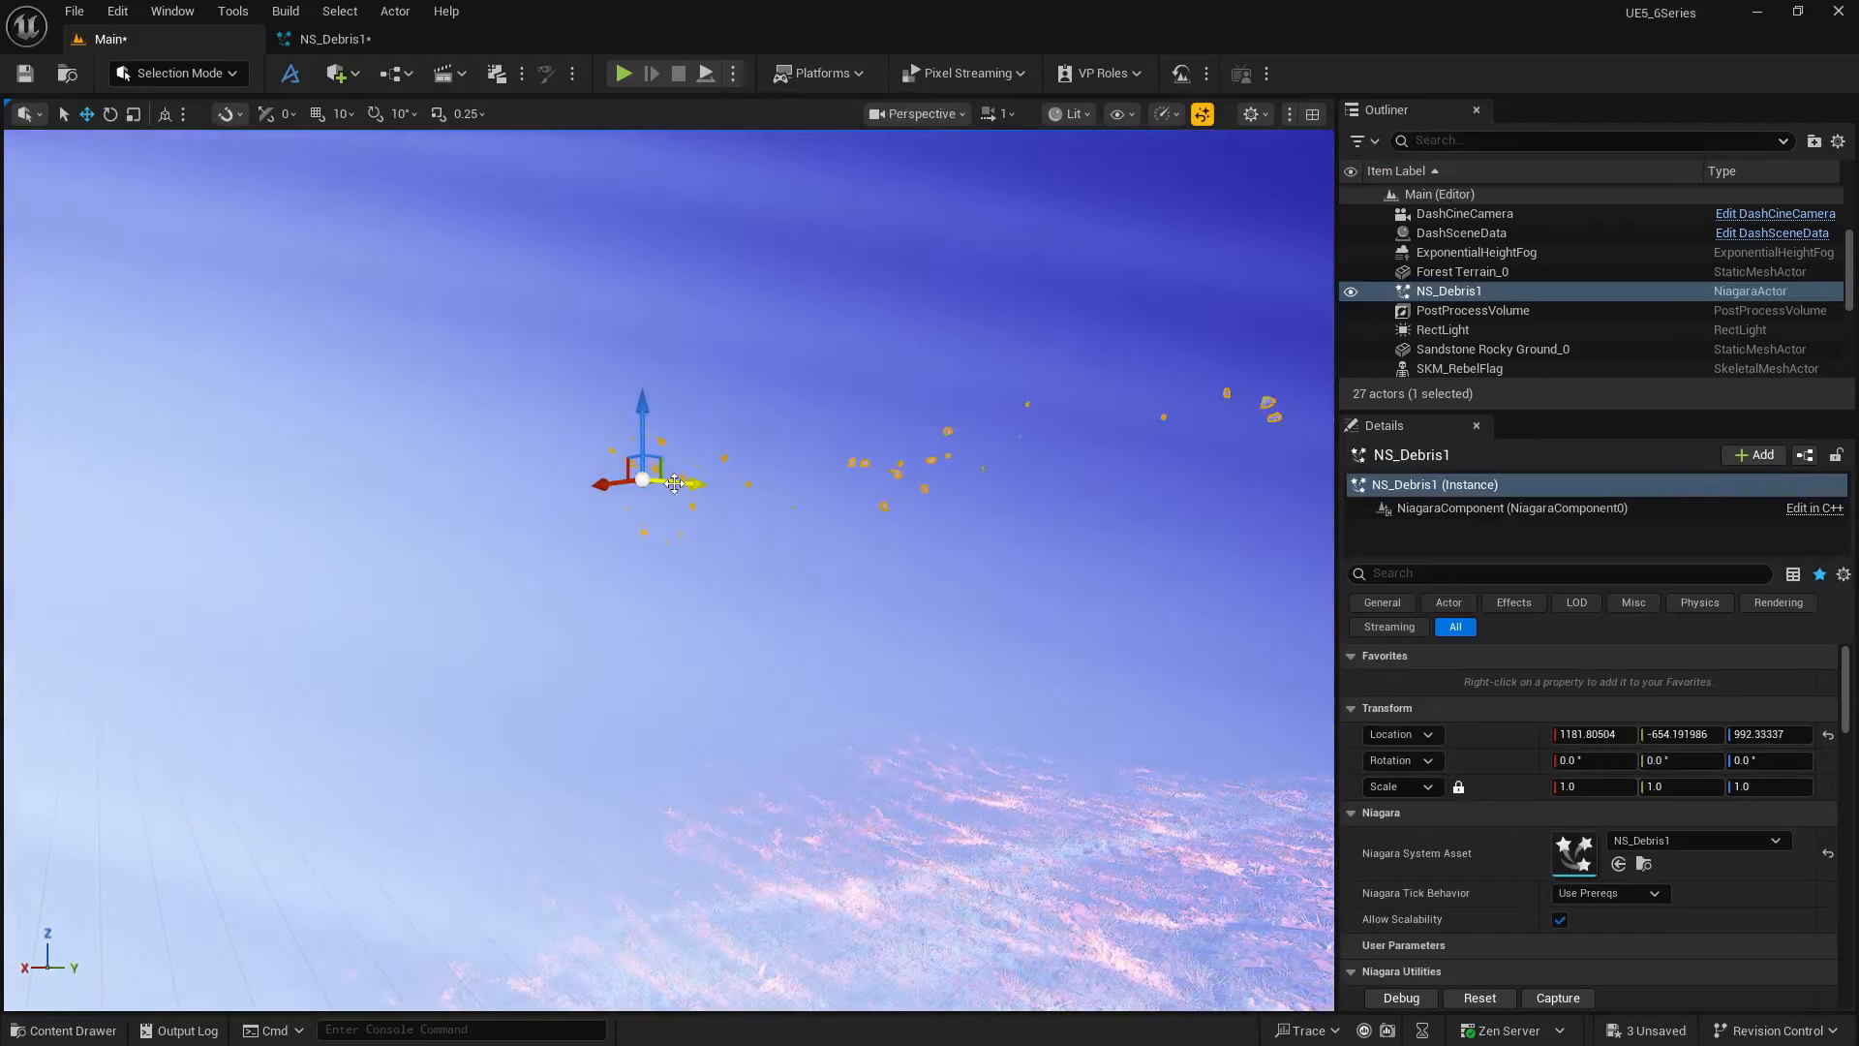
{"action": "left_click_drag", "start_coordinate": [675, 491], "coordinate": [345, 195], "text": "alt"}
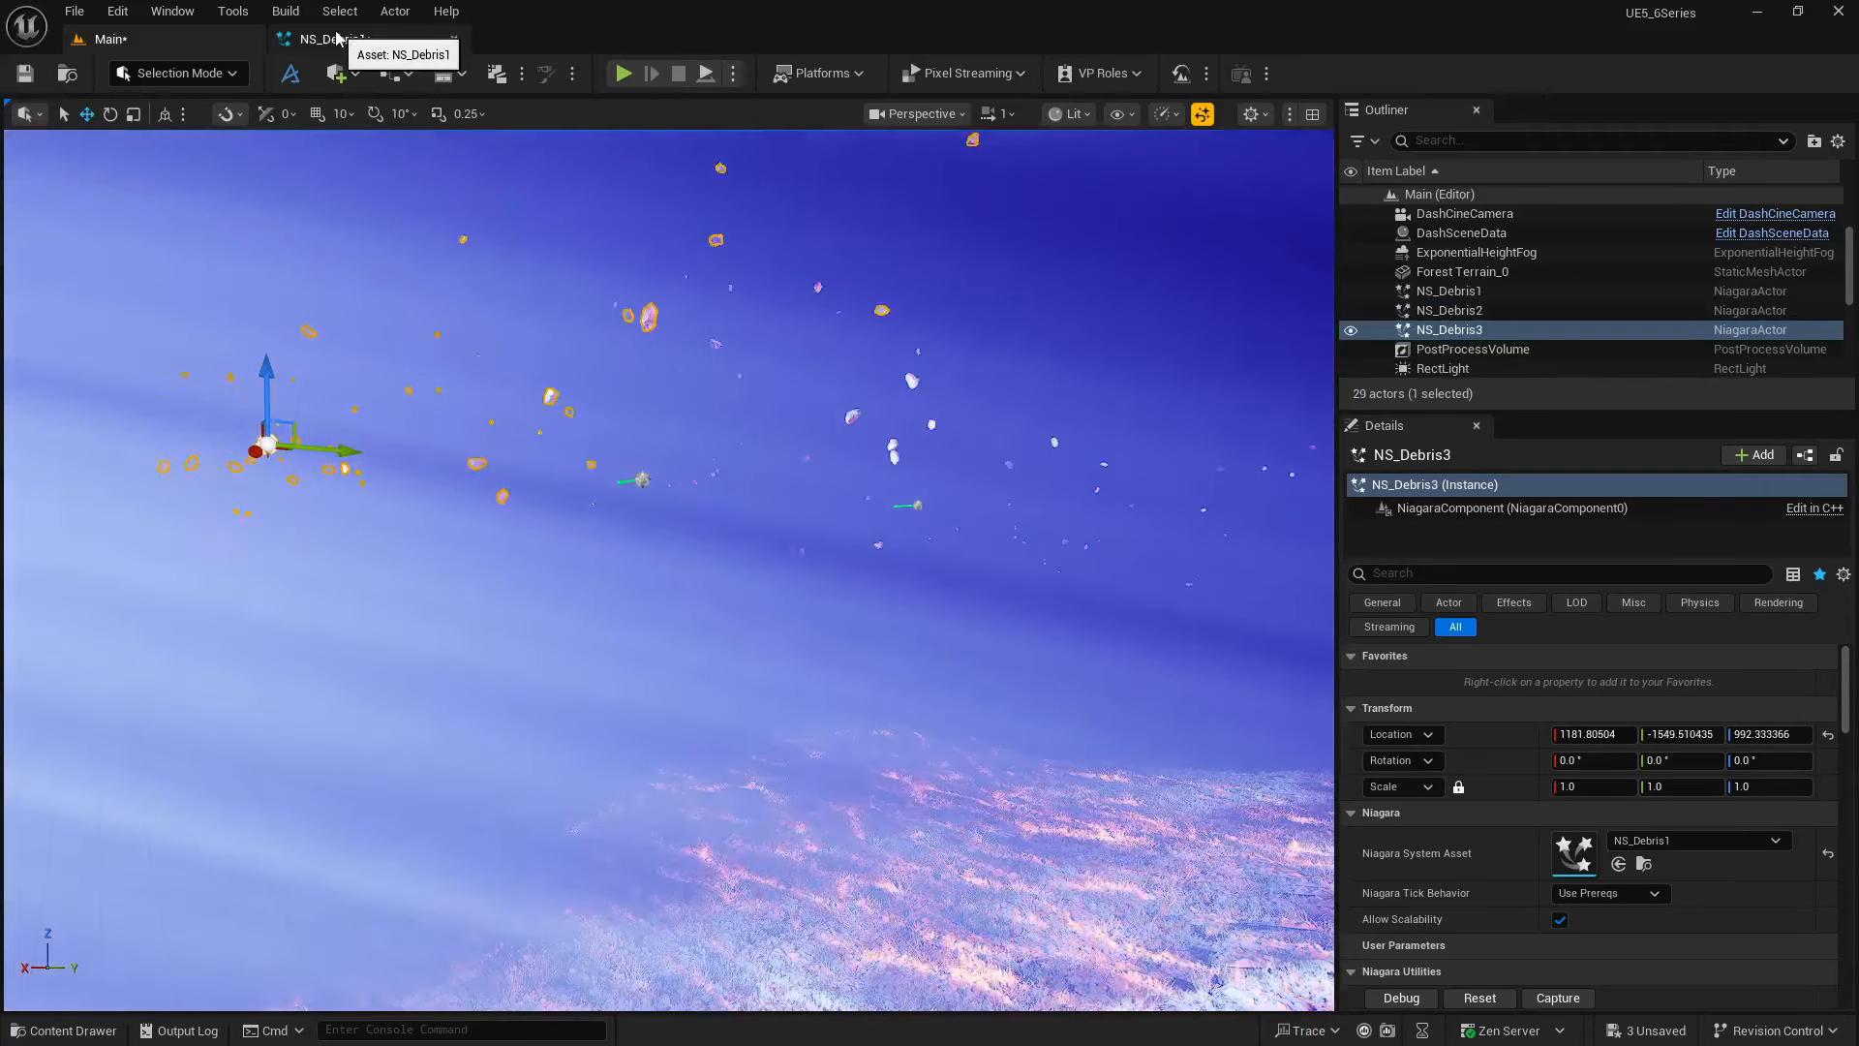
{"action": "left_click", "coordinate": [915, 114]}
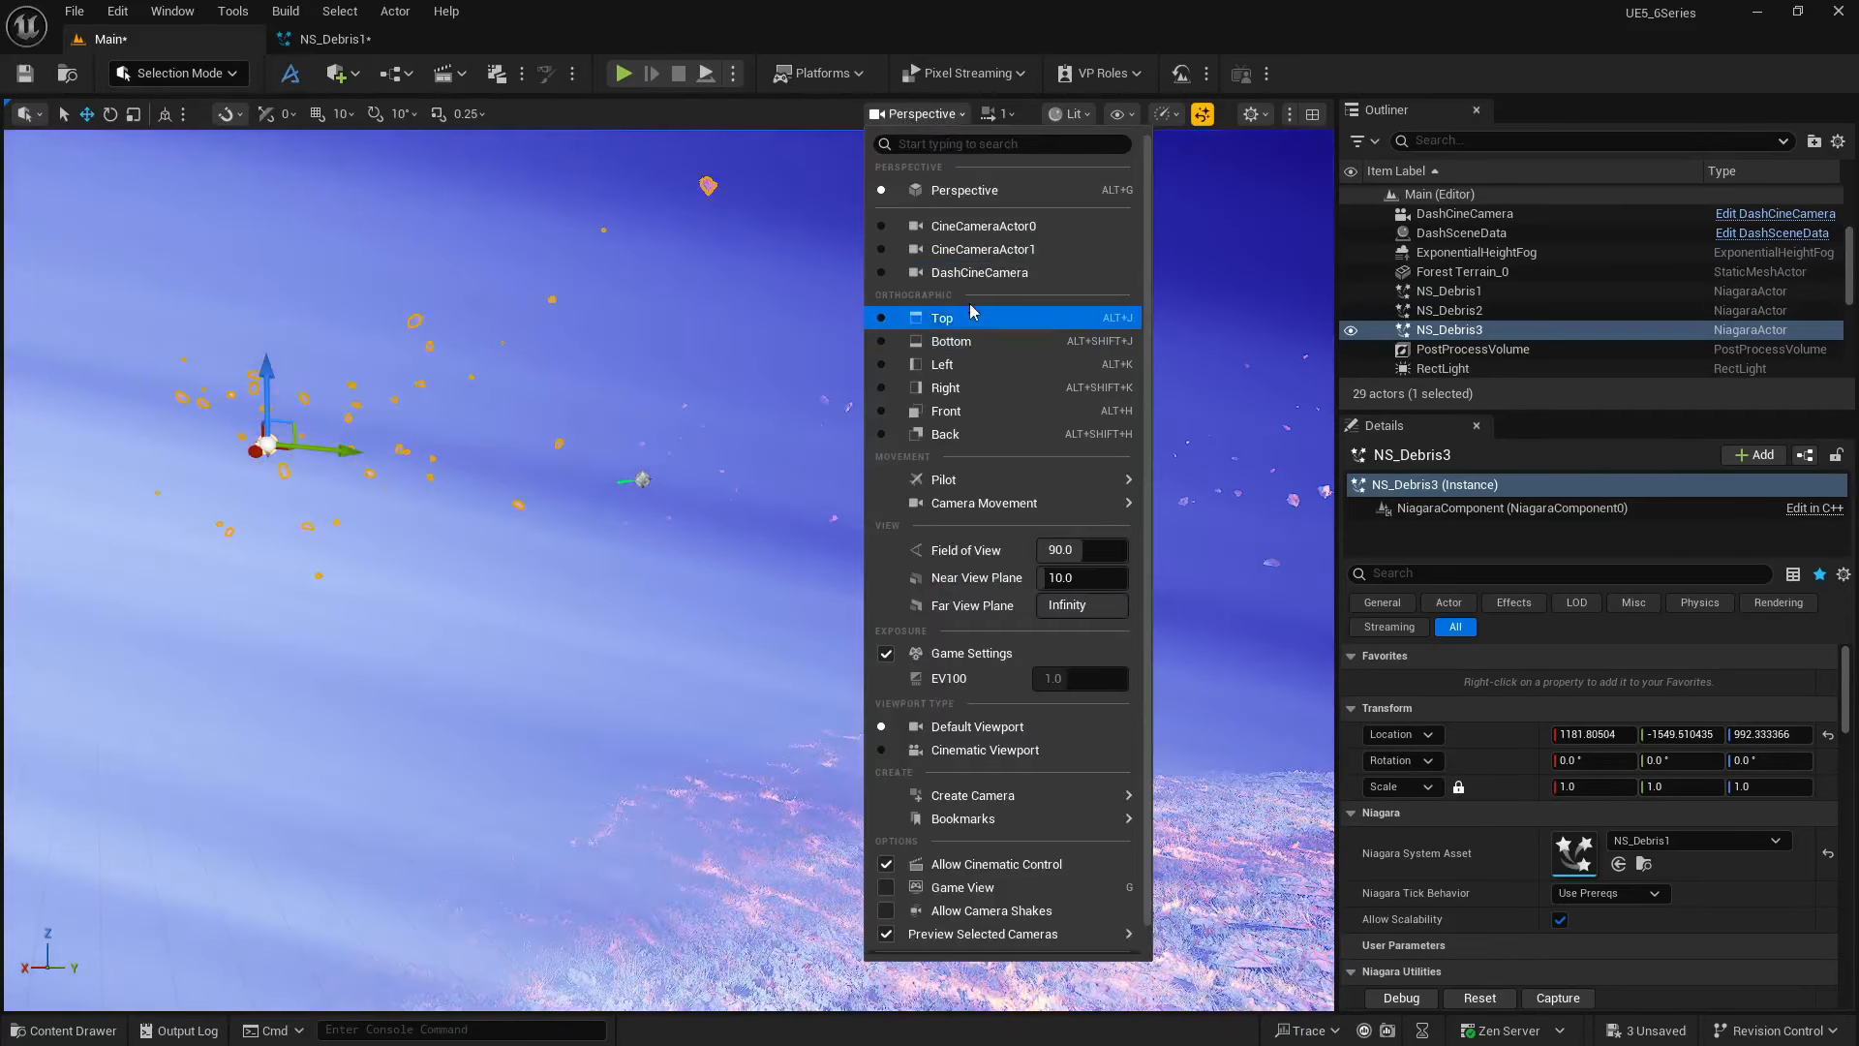
{"action": "left_click", "coordinate": [966, 272]}
{"action": "left_click", "coordinate": [716, 411]}
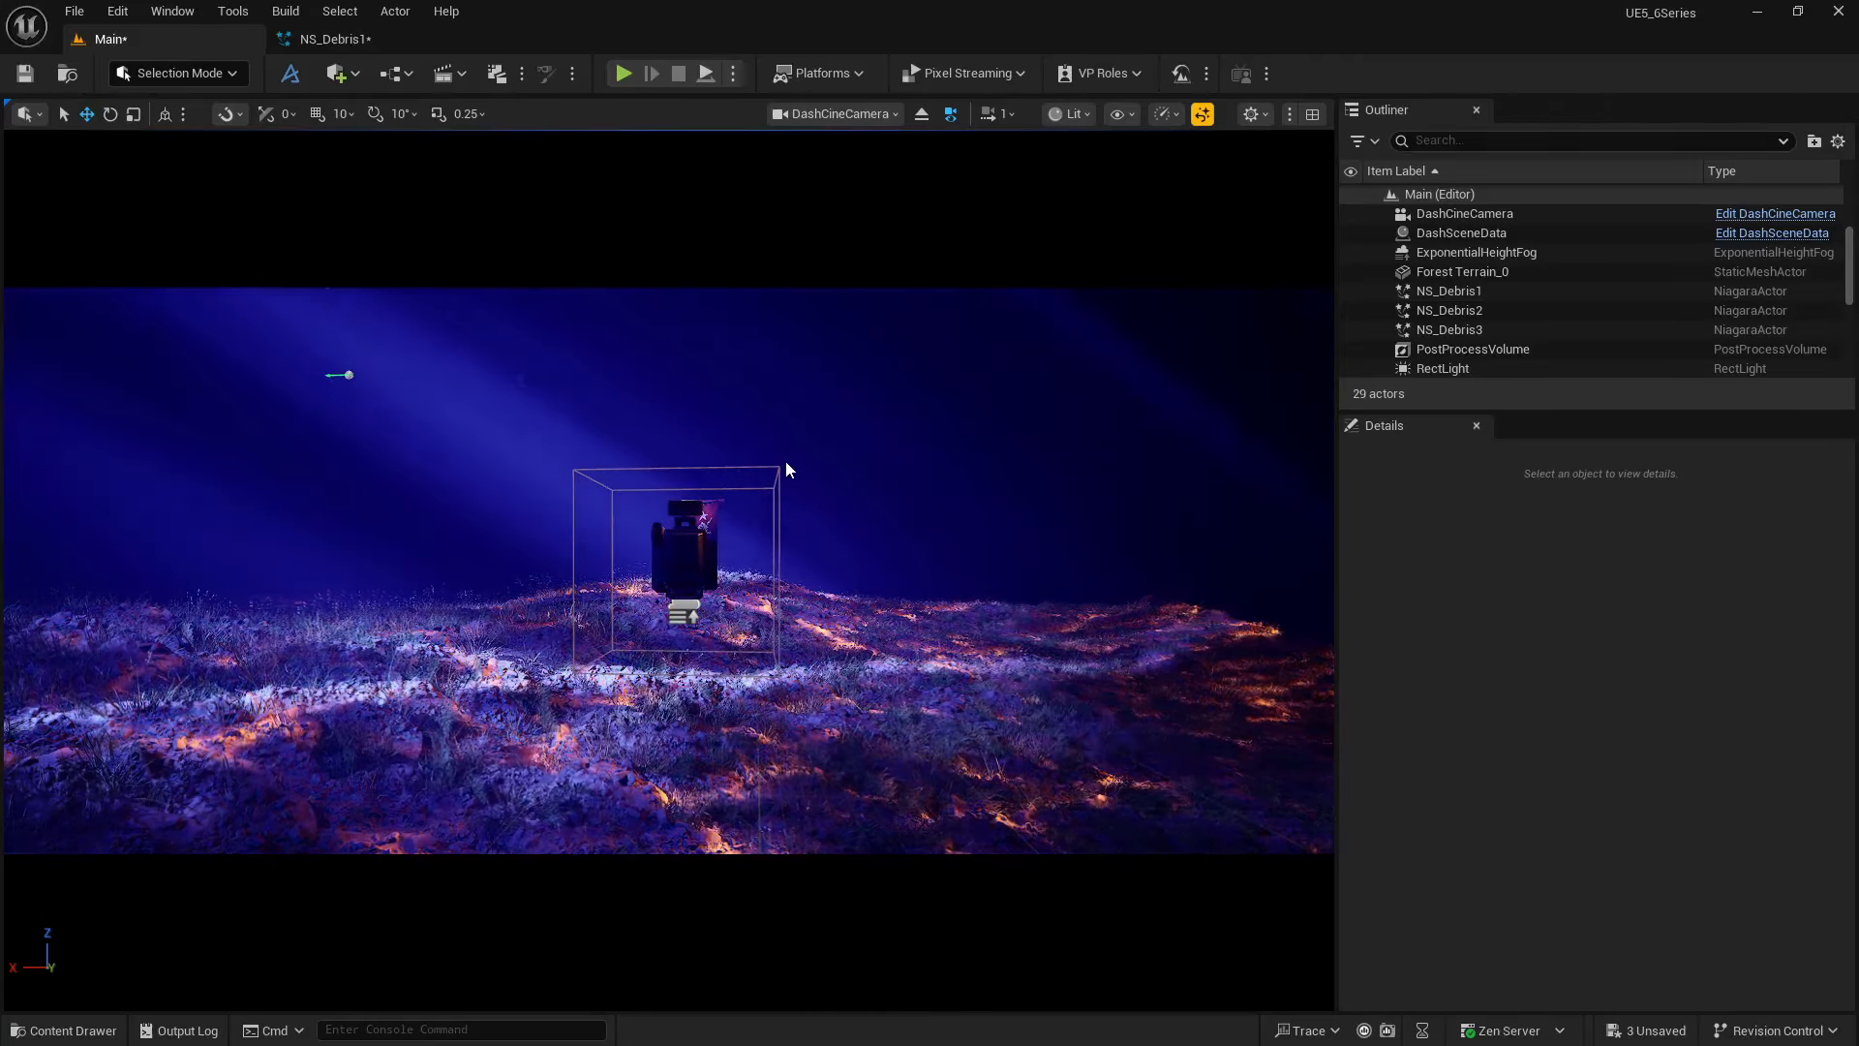
- Set NS_Debris3's Z location to 1086, try 869, undo that last change, and return to the perspective view
{"action": "left_click", "coordinate": [1471, 330]}
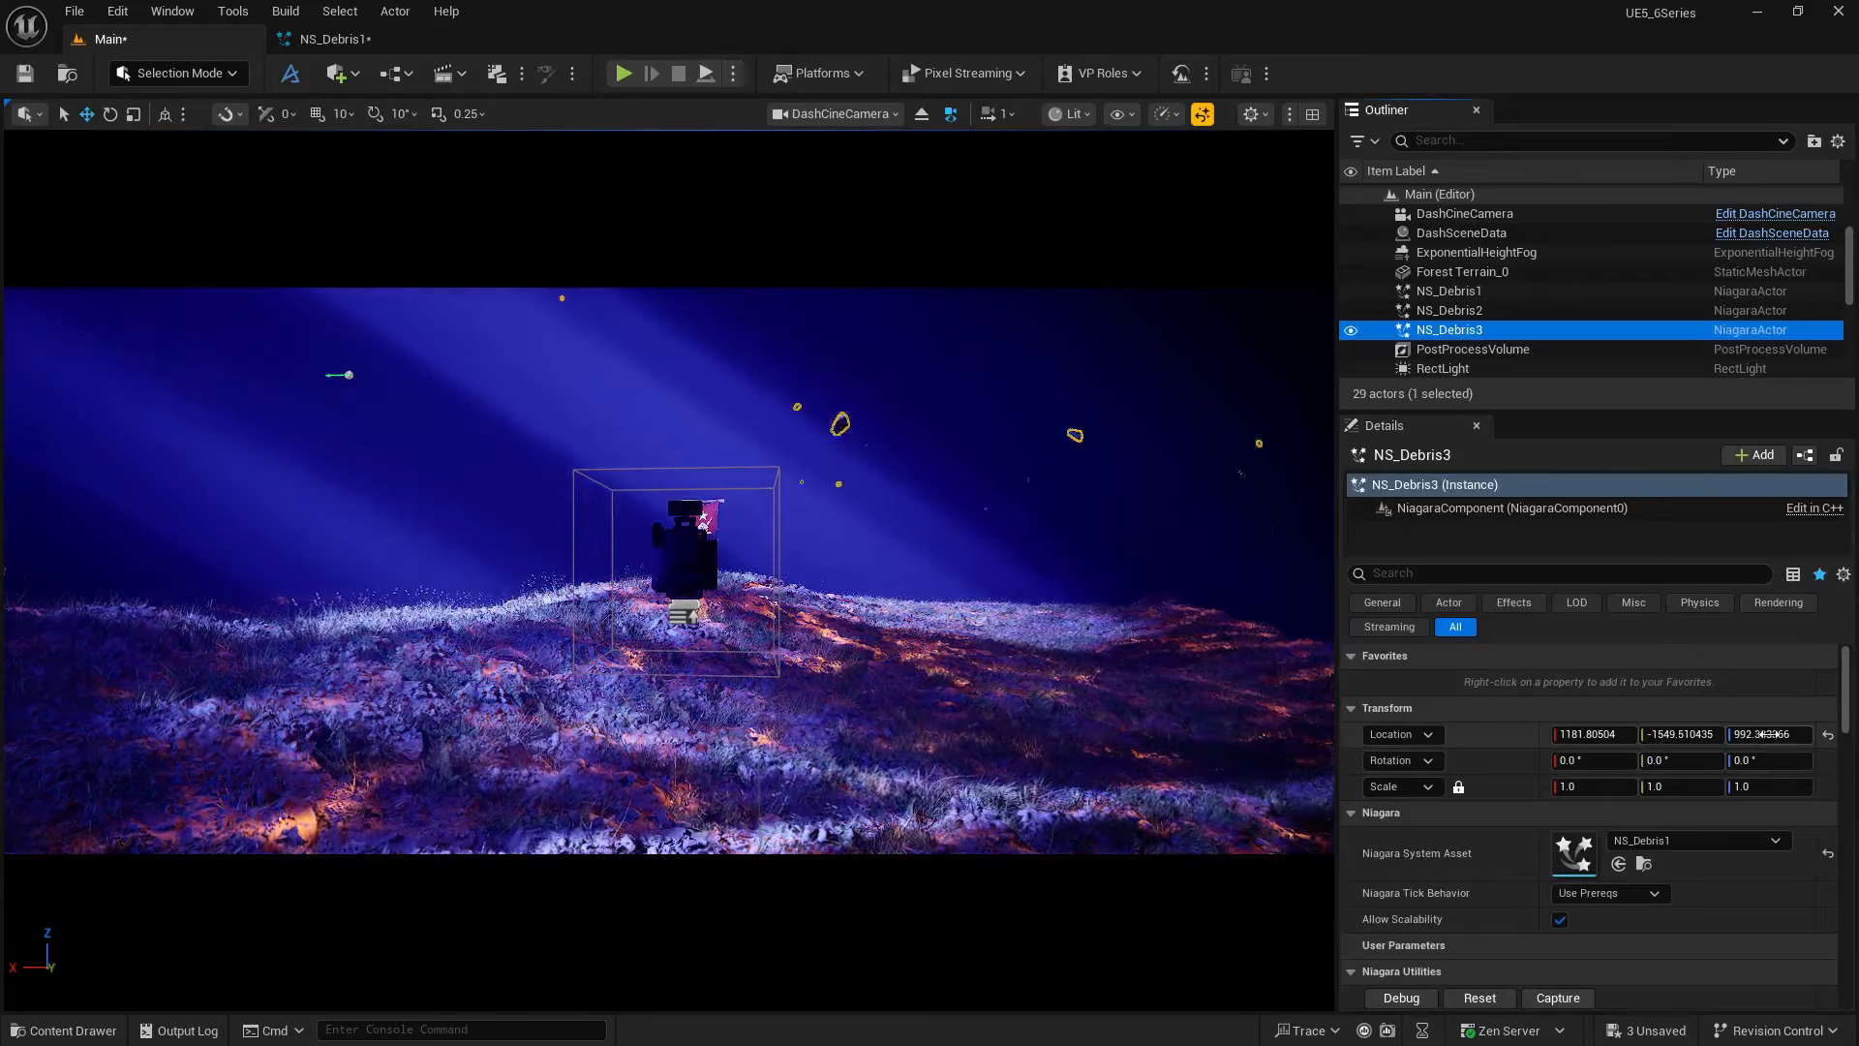
{"action": "mouse_move", "coordinate": [1769, 734]}
{"action": "left_mouse_down"}
{"action": "mouse_move", "coordinate": [1805, 733]}
{"action": "mouse_move", "coordinate": [1767, 734]}
{"action": "left_mouse_up"}
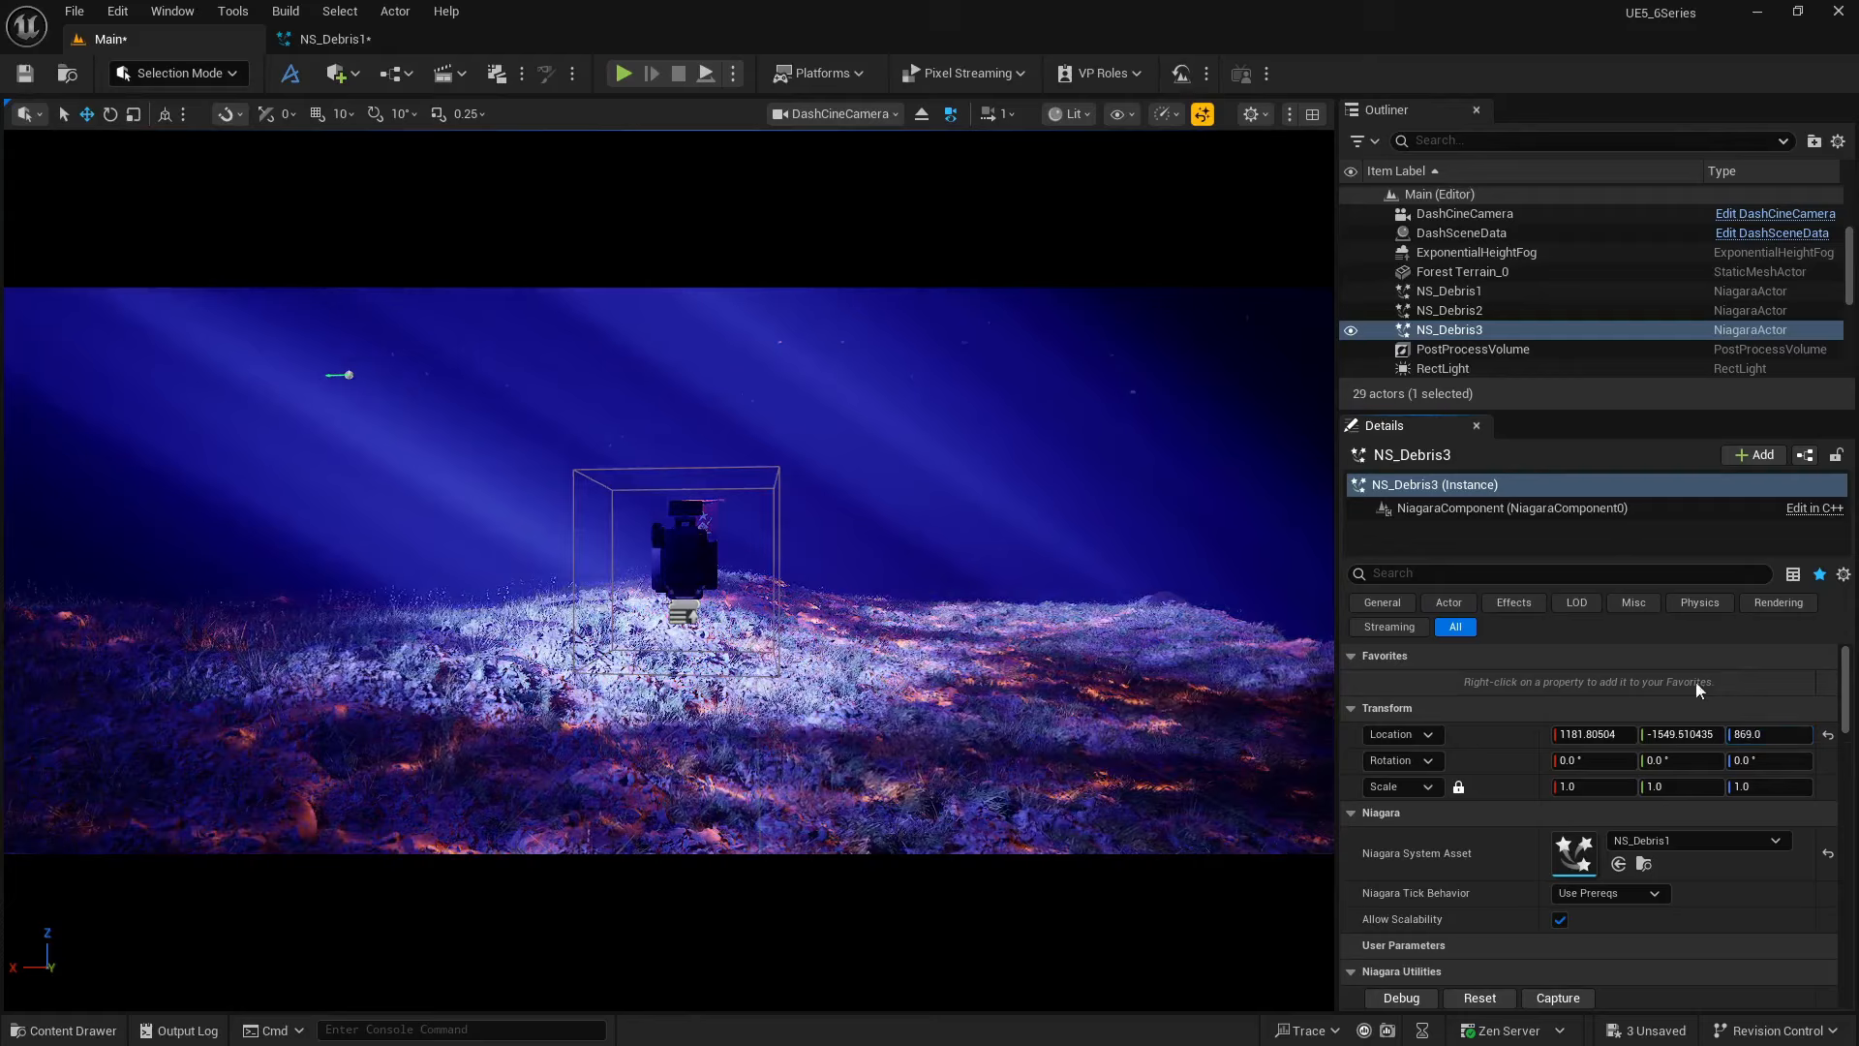
{"action": "key", "text": "ctrl+z"}
{"action": "left_click", "coordinate": [922, 113]}
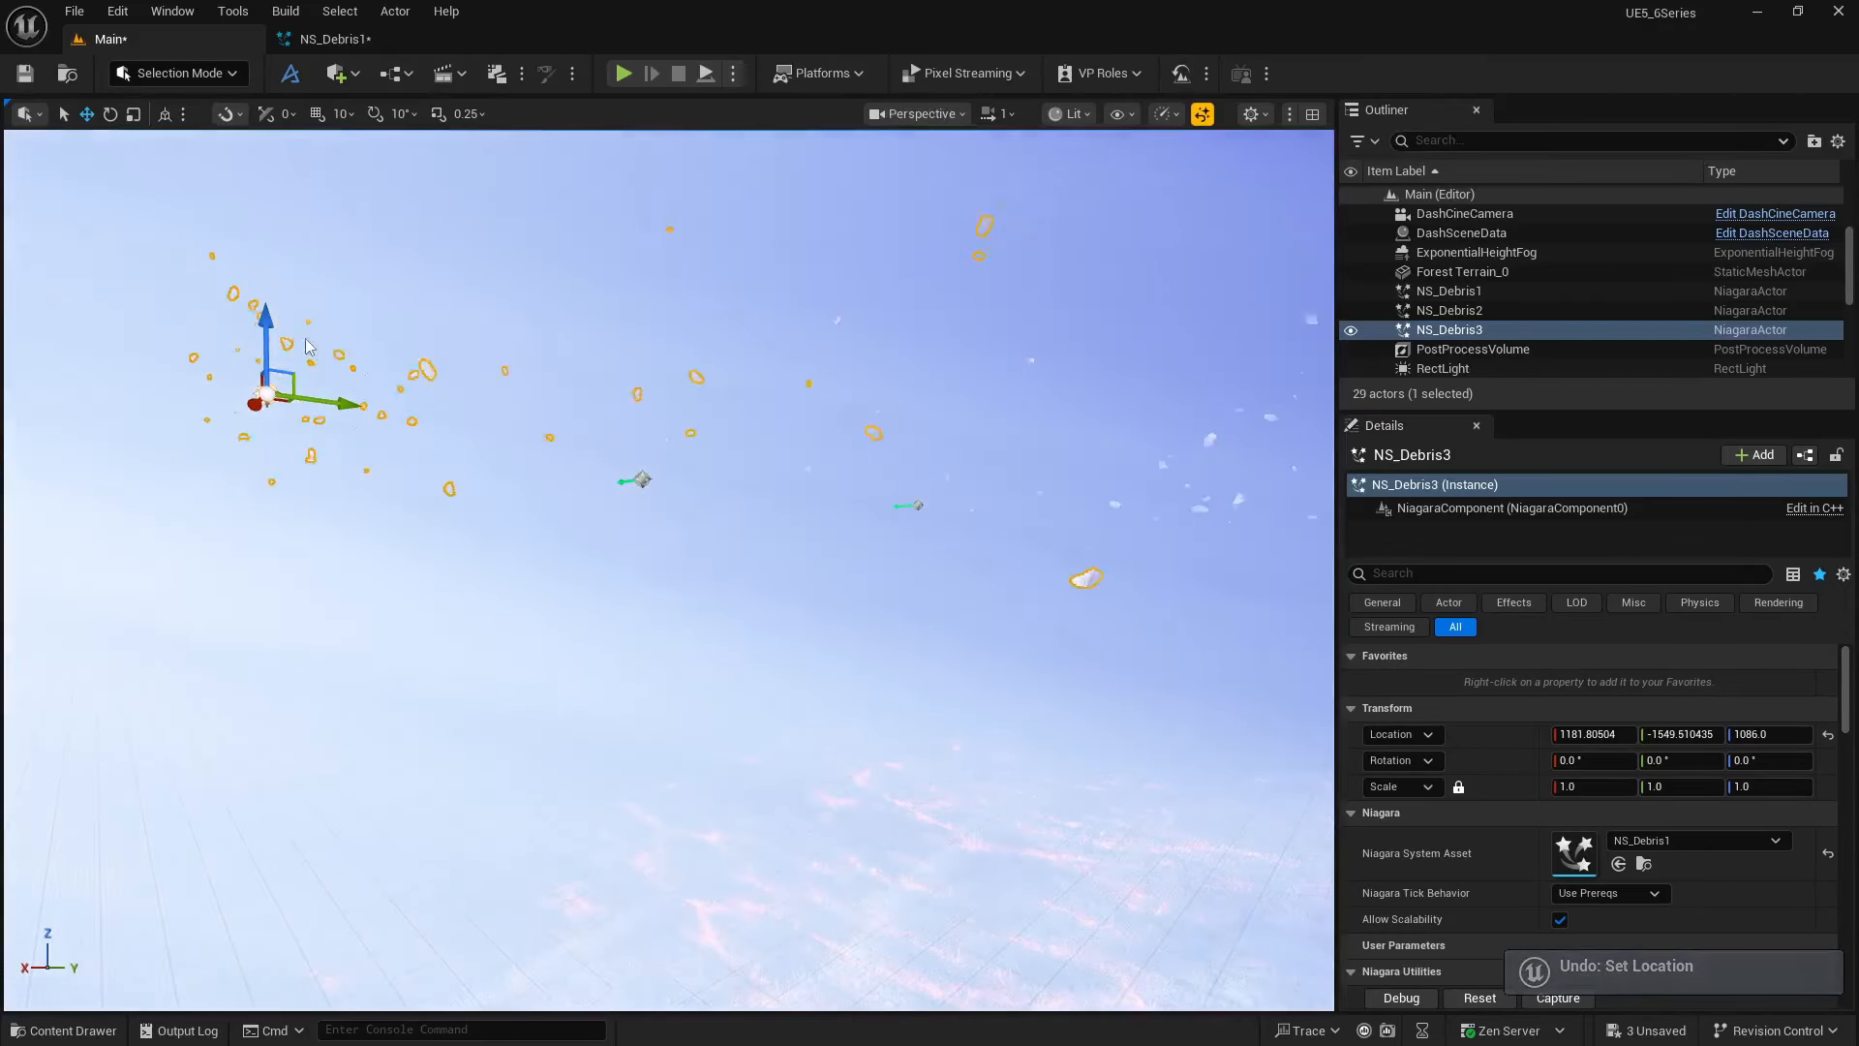
- Lower NS_Debris3 to a Z of about 787 and NS_Debris2 to about 713, and check the debris through DashCineCamera
{"action": "left_click_drag", "start_coordinate": [267, 330], "coordinate": [259, 480]}
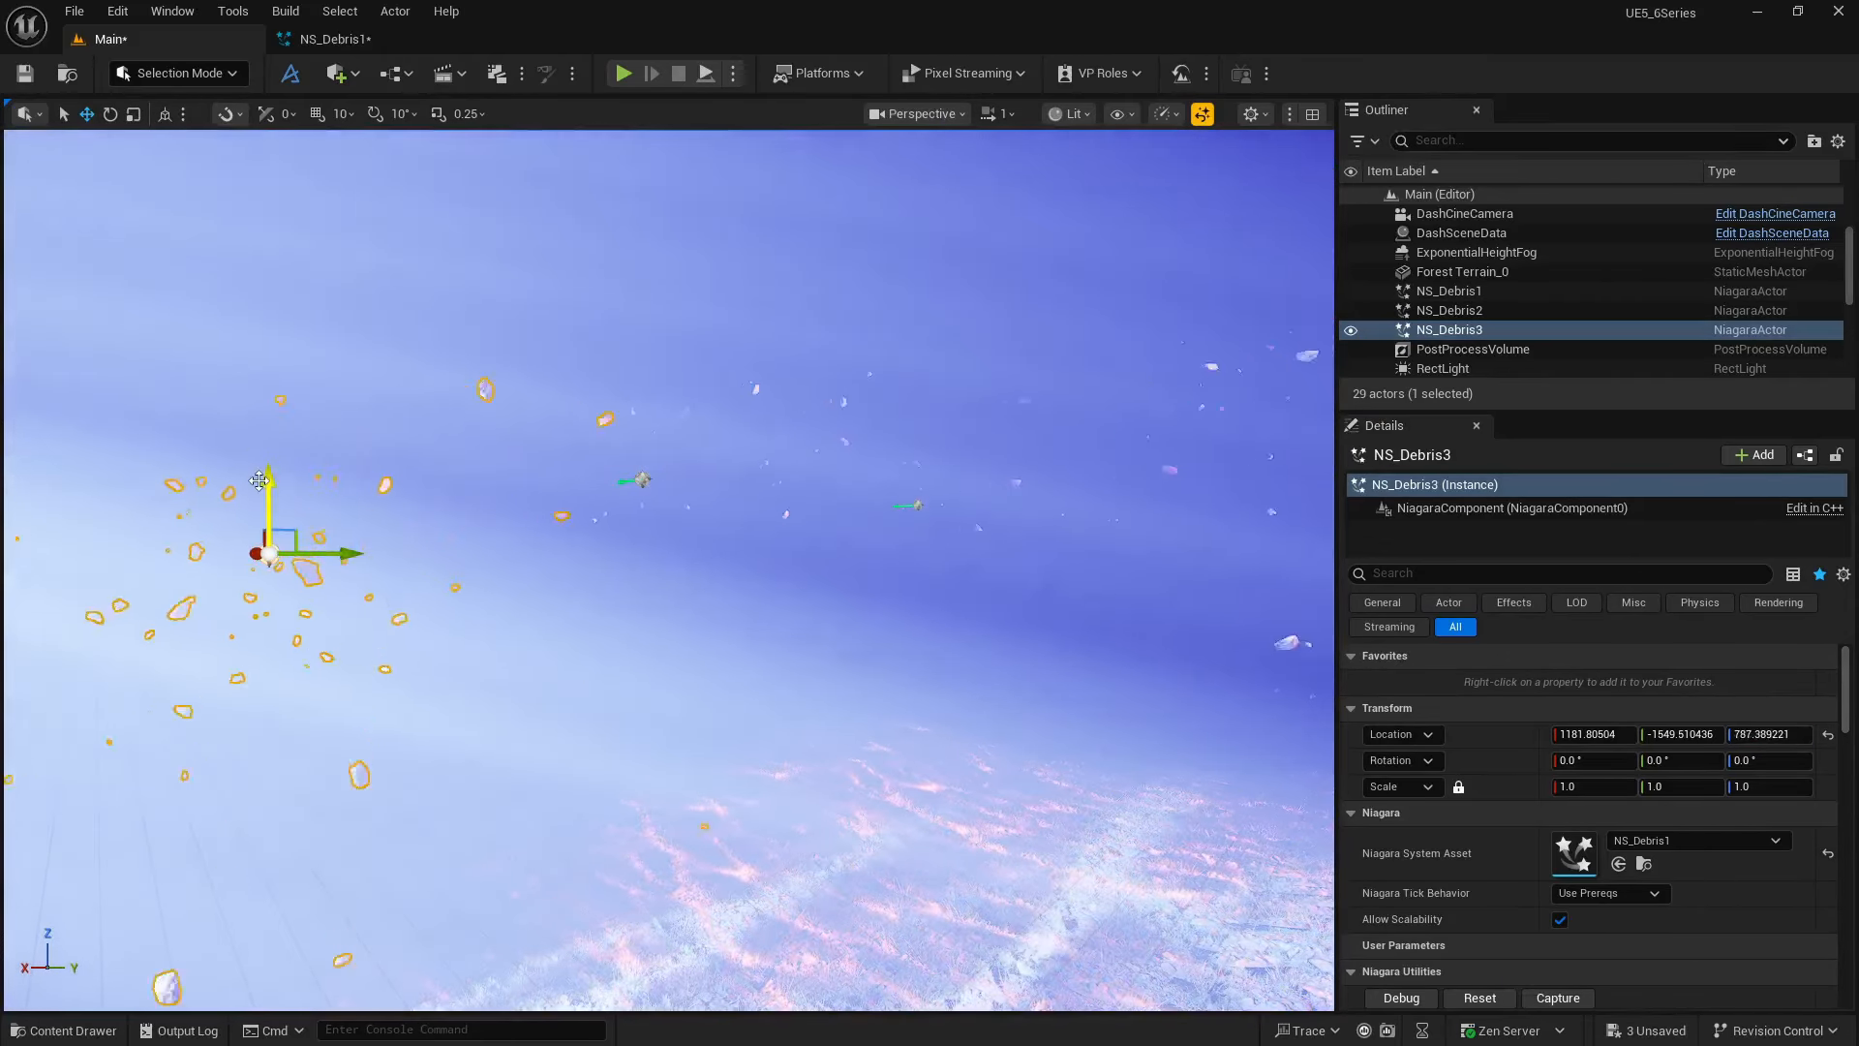
{"action": "left_click", "coordinate": [915, 504]}
{"action": "left_click_drag", "start_coordinate": [925, 501], "coordinate": [924, 502]}
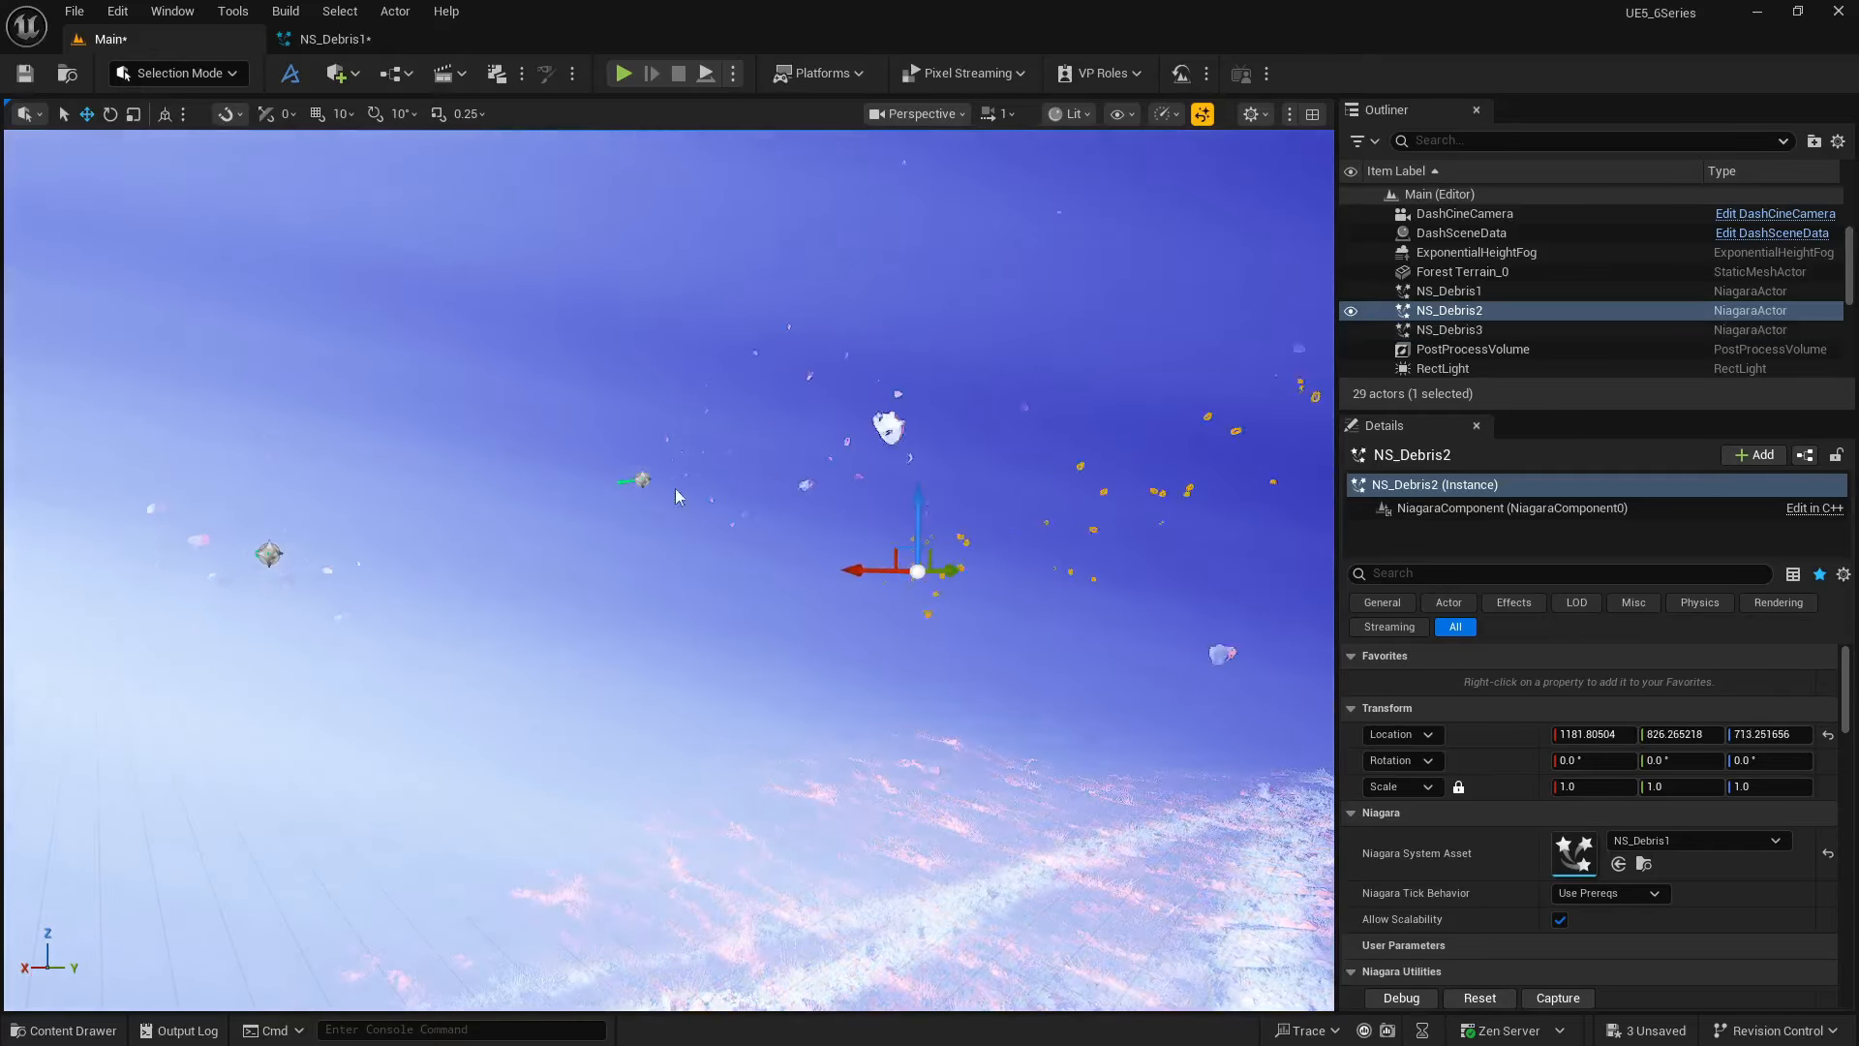
{"action": "left_click", "coordinate": [954, 117]}
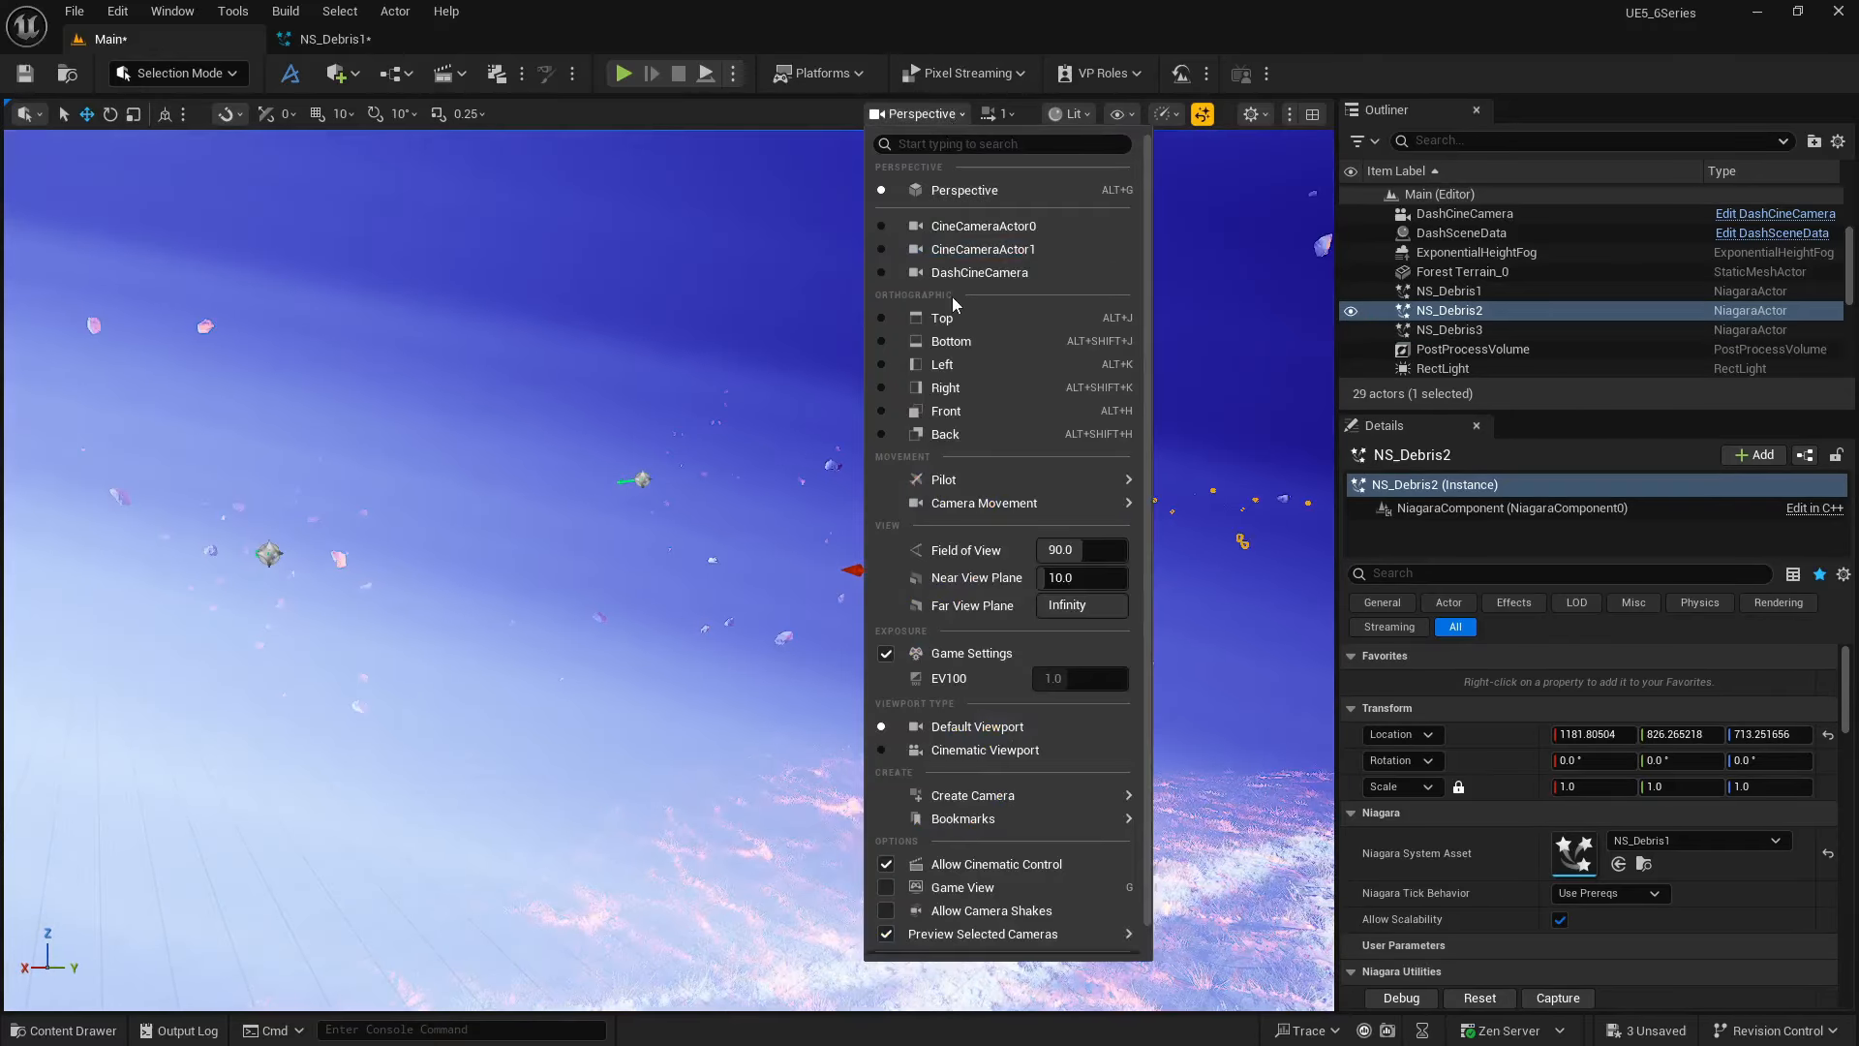
{"action": "left_click", "coordinate": [955, 277]}
{"action": "left_click", "coordinate": [840, 426]}
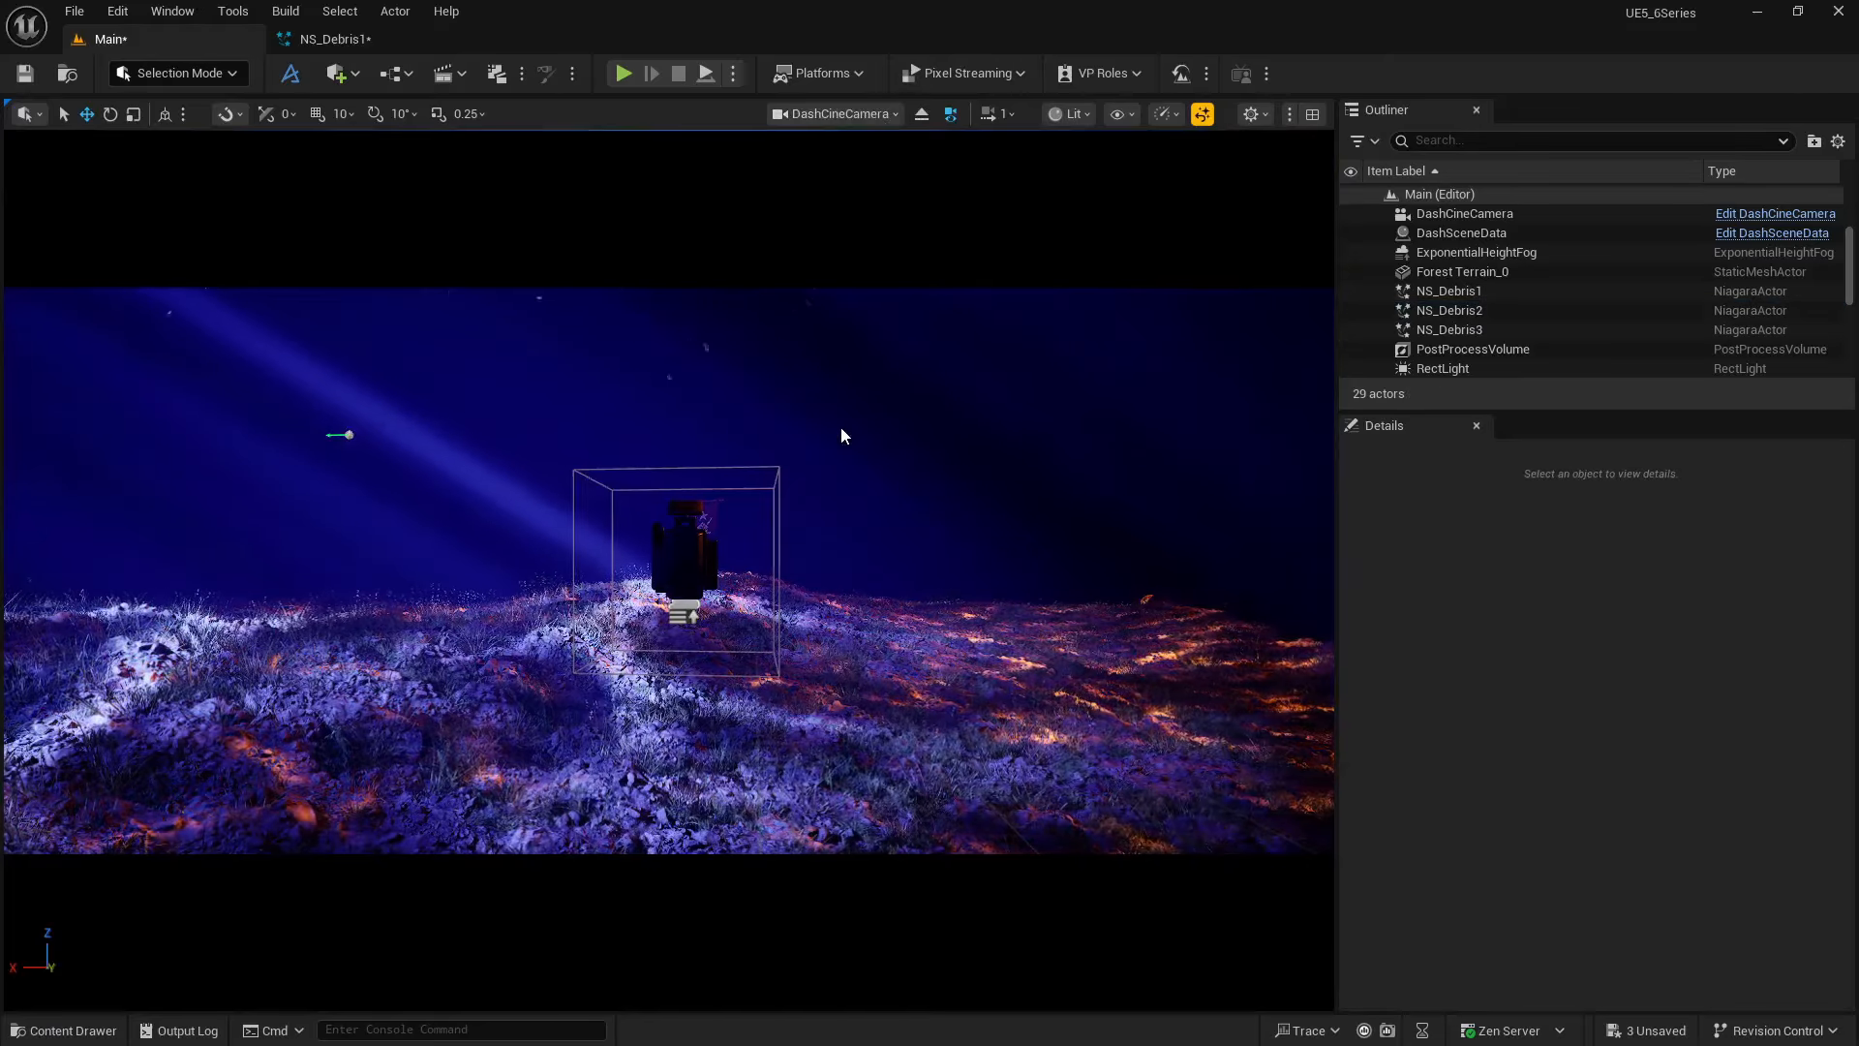
- Shift the debris emitter visible in the DashCineCamera view sideways, out to the edge of the camera frame, and deselect it
{"action": "left_click", "coordinate": [347, 434]}
{"action": "left_click_drag", "start_coordinate": [287, 442], "coordinate": [5, 441]}
{"action": "left_click", "coordinate": [308, 509]}
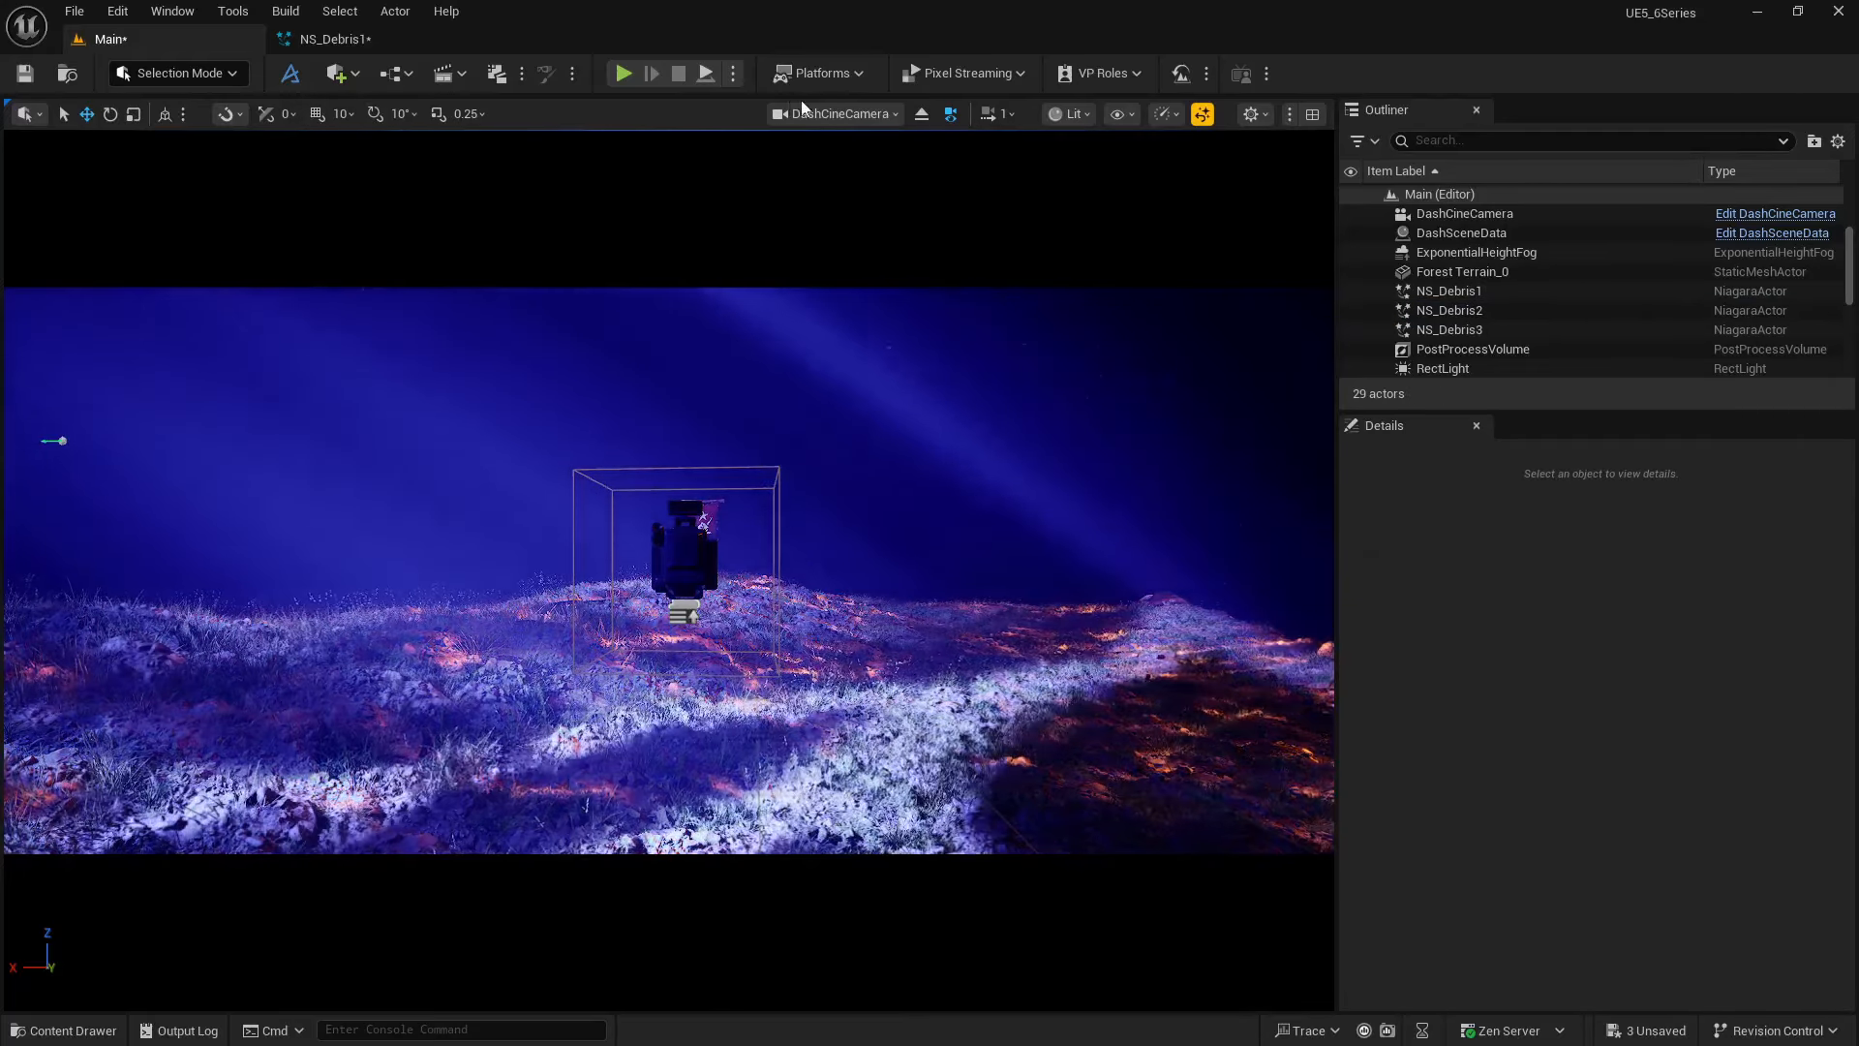
- Leave the camera view, duplicate the nearer debris emitter to about X 547, Y -1874, and check the debris through DashCineCamera
{"action": "left_click", "coordinate": [921, 115]}
{"action": "key", "text": "s"}
{"action": "right_click_drag", "start_coordinate": [718, 474], "coordinate": [990, 520]}
{"action": "key", "text": "a"}
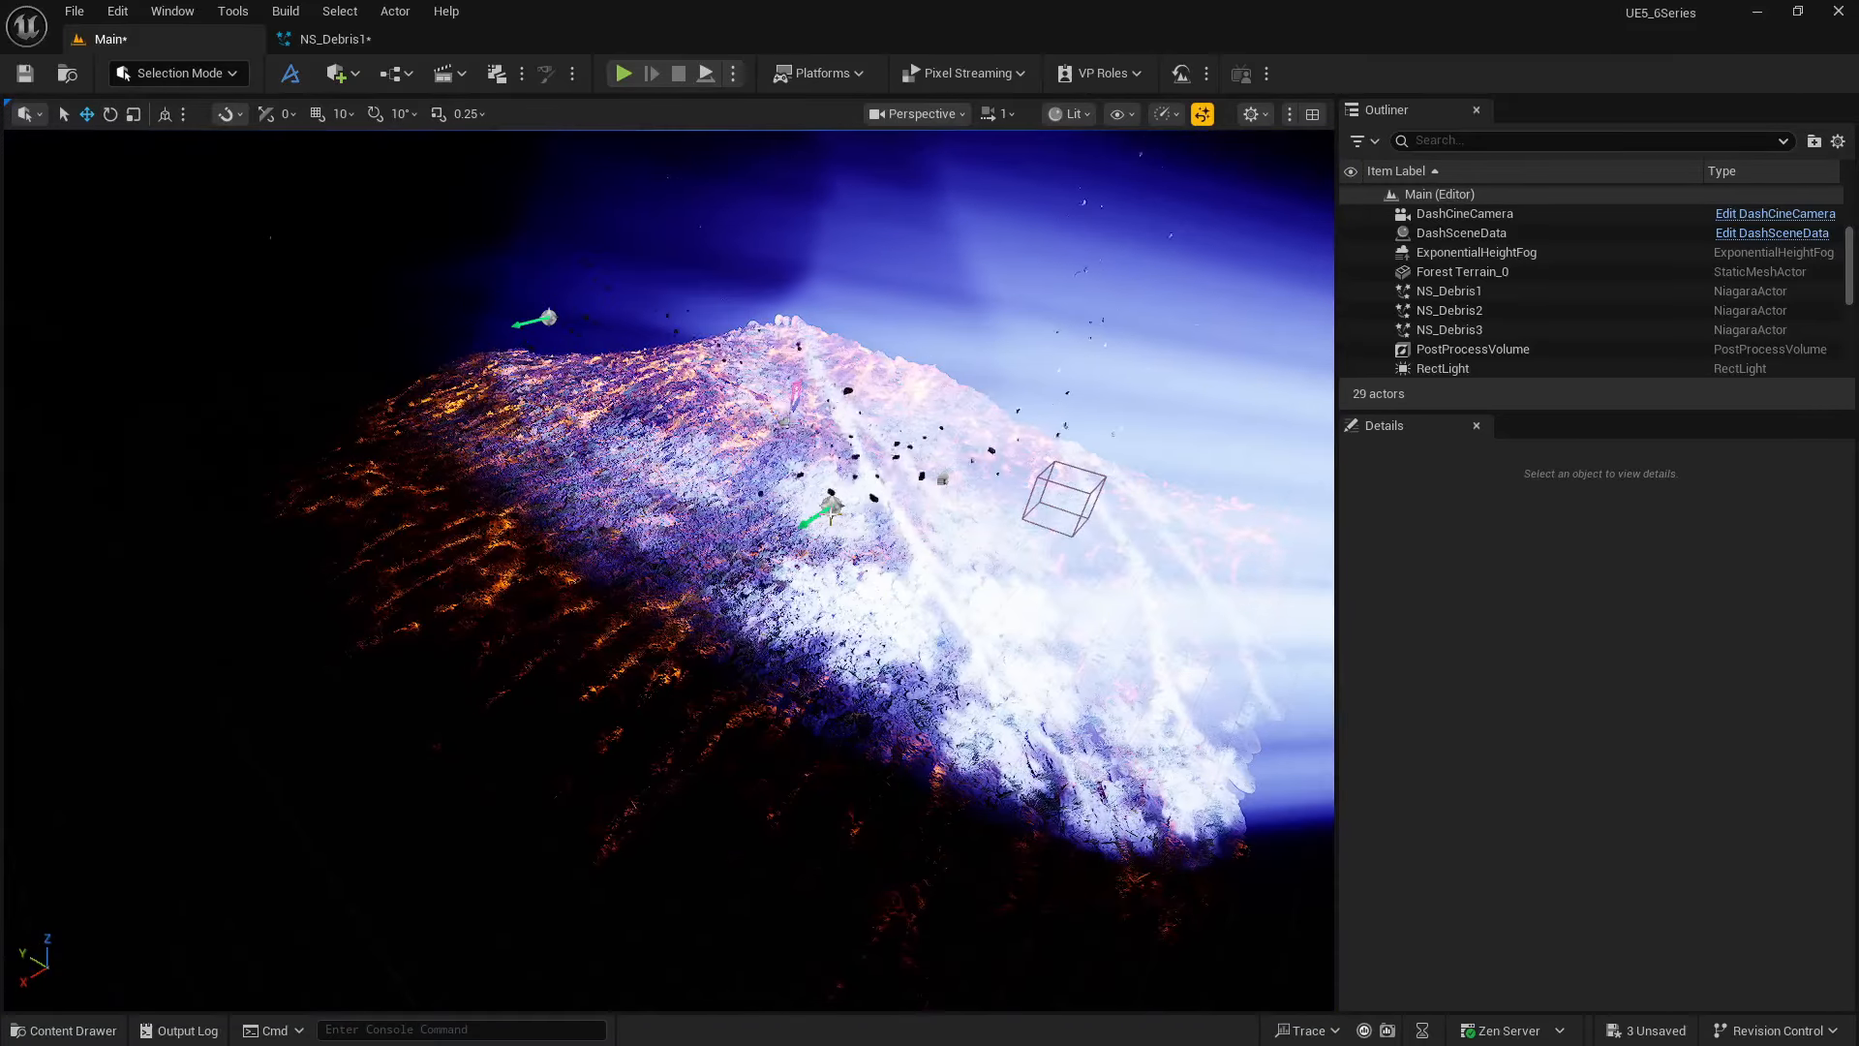
{"action": "left_click", "coordinate": [832, 507]}
{"action": "left_click_drag", "start_coordinate": [806, 523], "coordinate": [1050, 438], "text": "alt"}
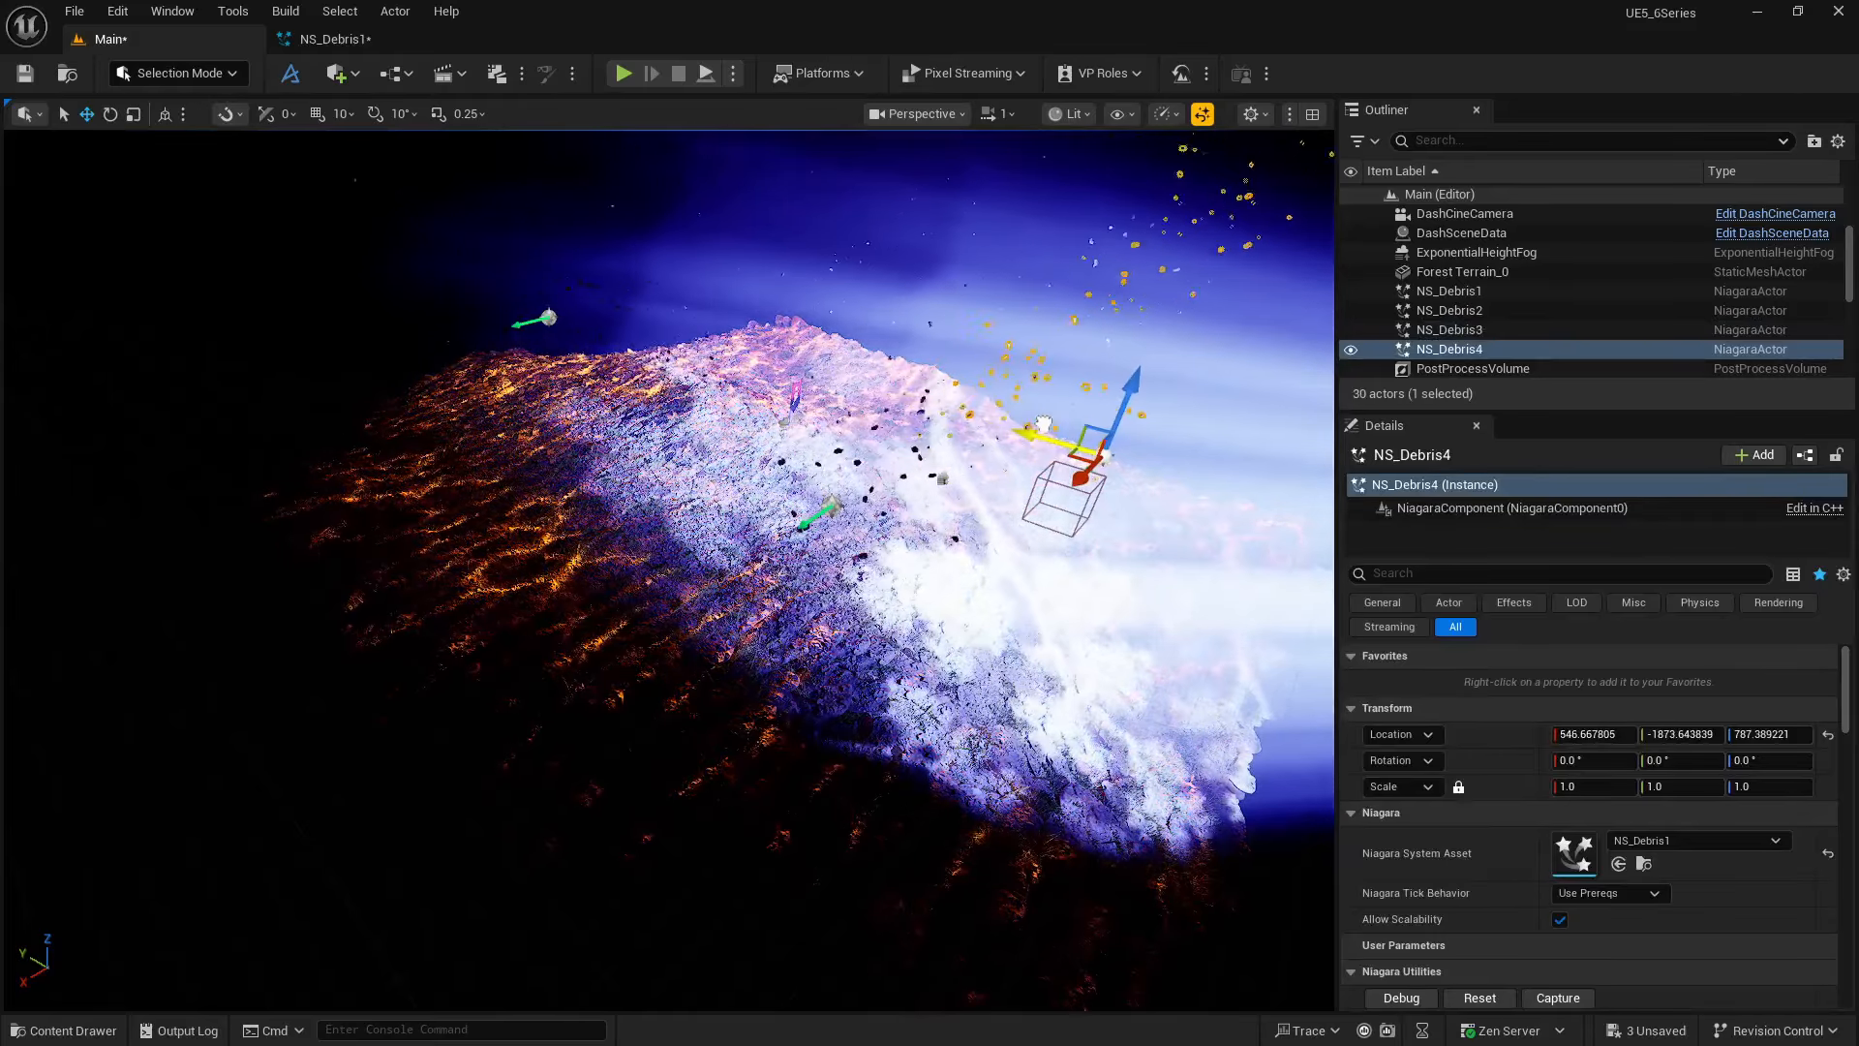
{"action": "mouse_move", "coordinate": [1092, 470]}
{"action": "right_mouse_down"}
{"action": "mouse_move", "coordinate": [920, 472]}
{"action": "mouse_move", "coordinate": [1104, 484]}
{"action": "right_mouse_up"}
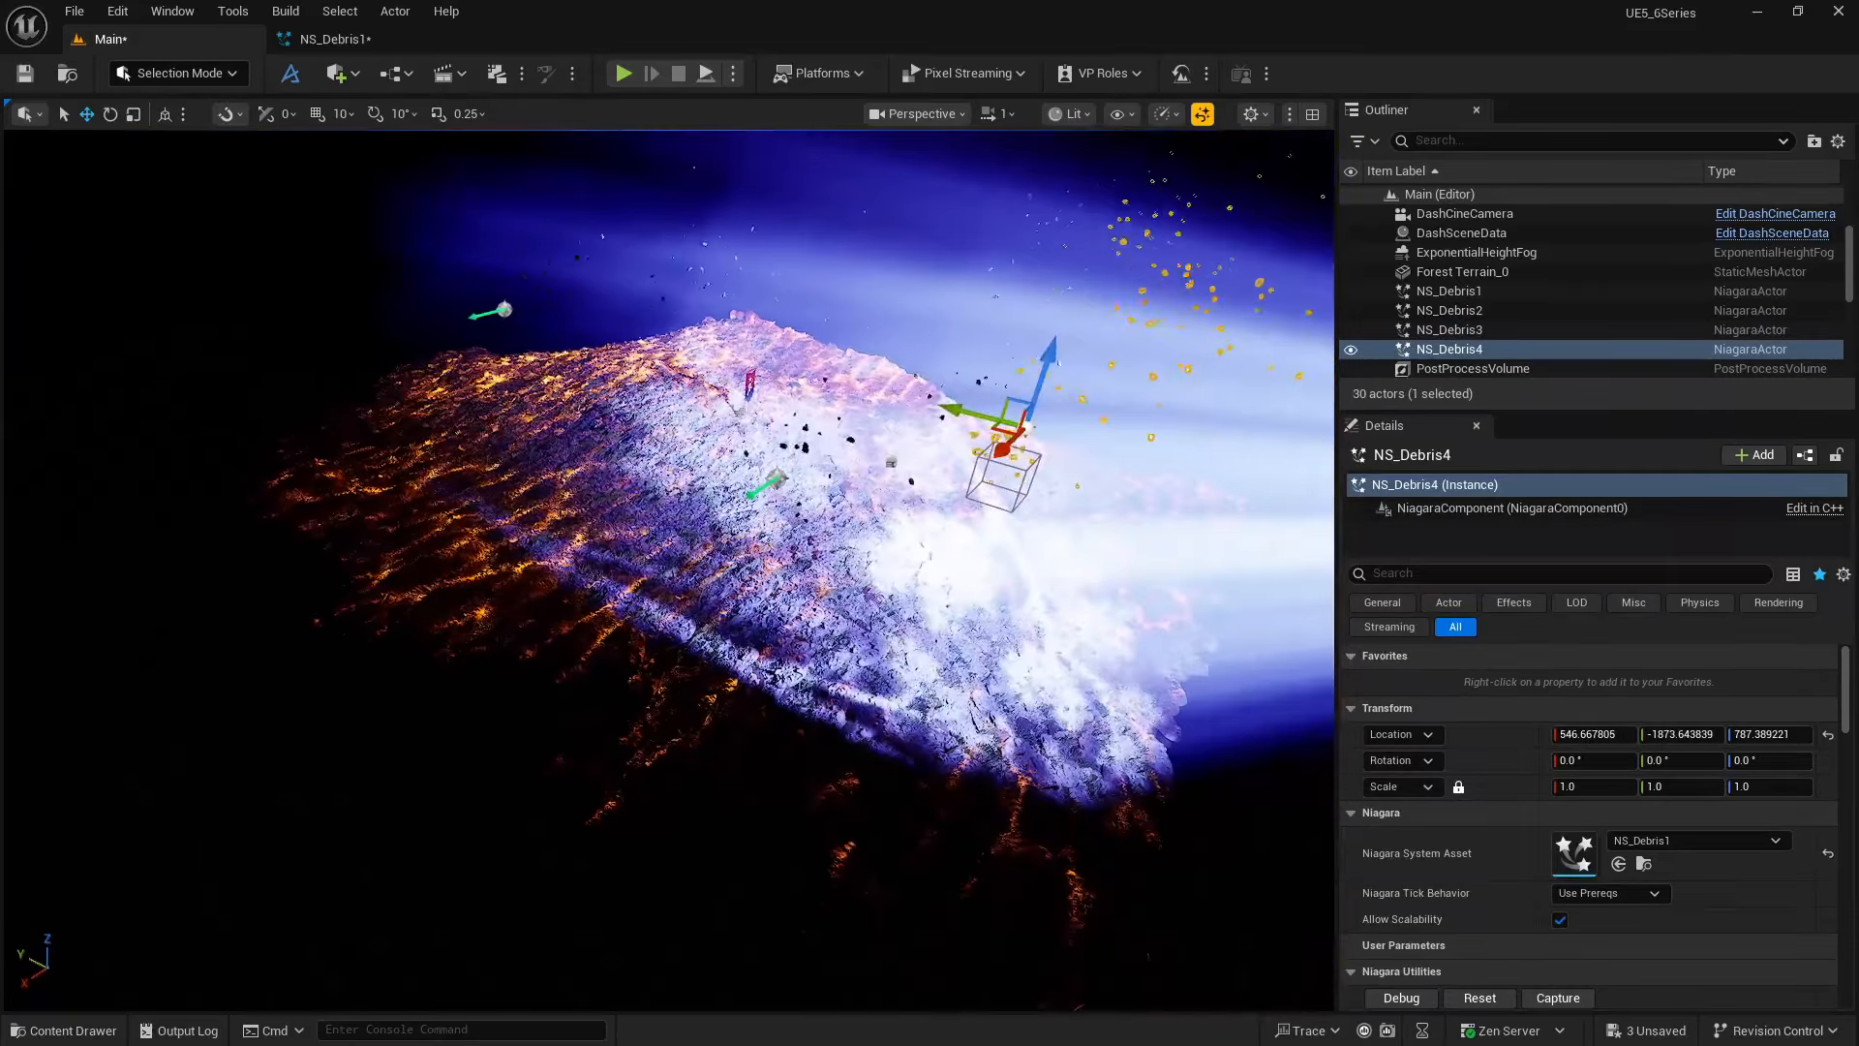
{"action": "left_click", "coordinate": [915, 113]}
{"action": "left_click", "coordinate": [999, 271]}
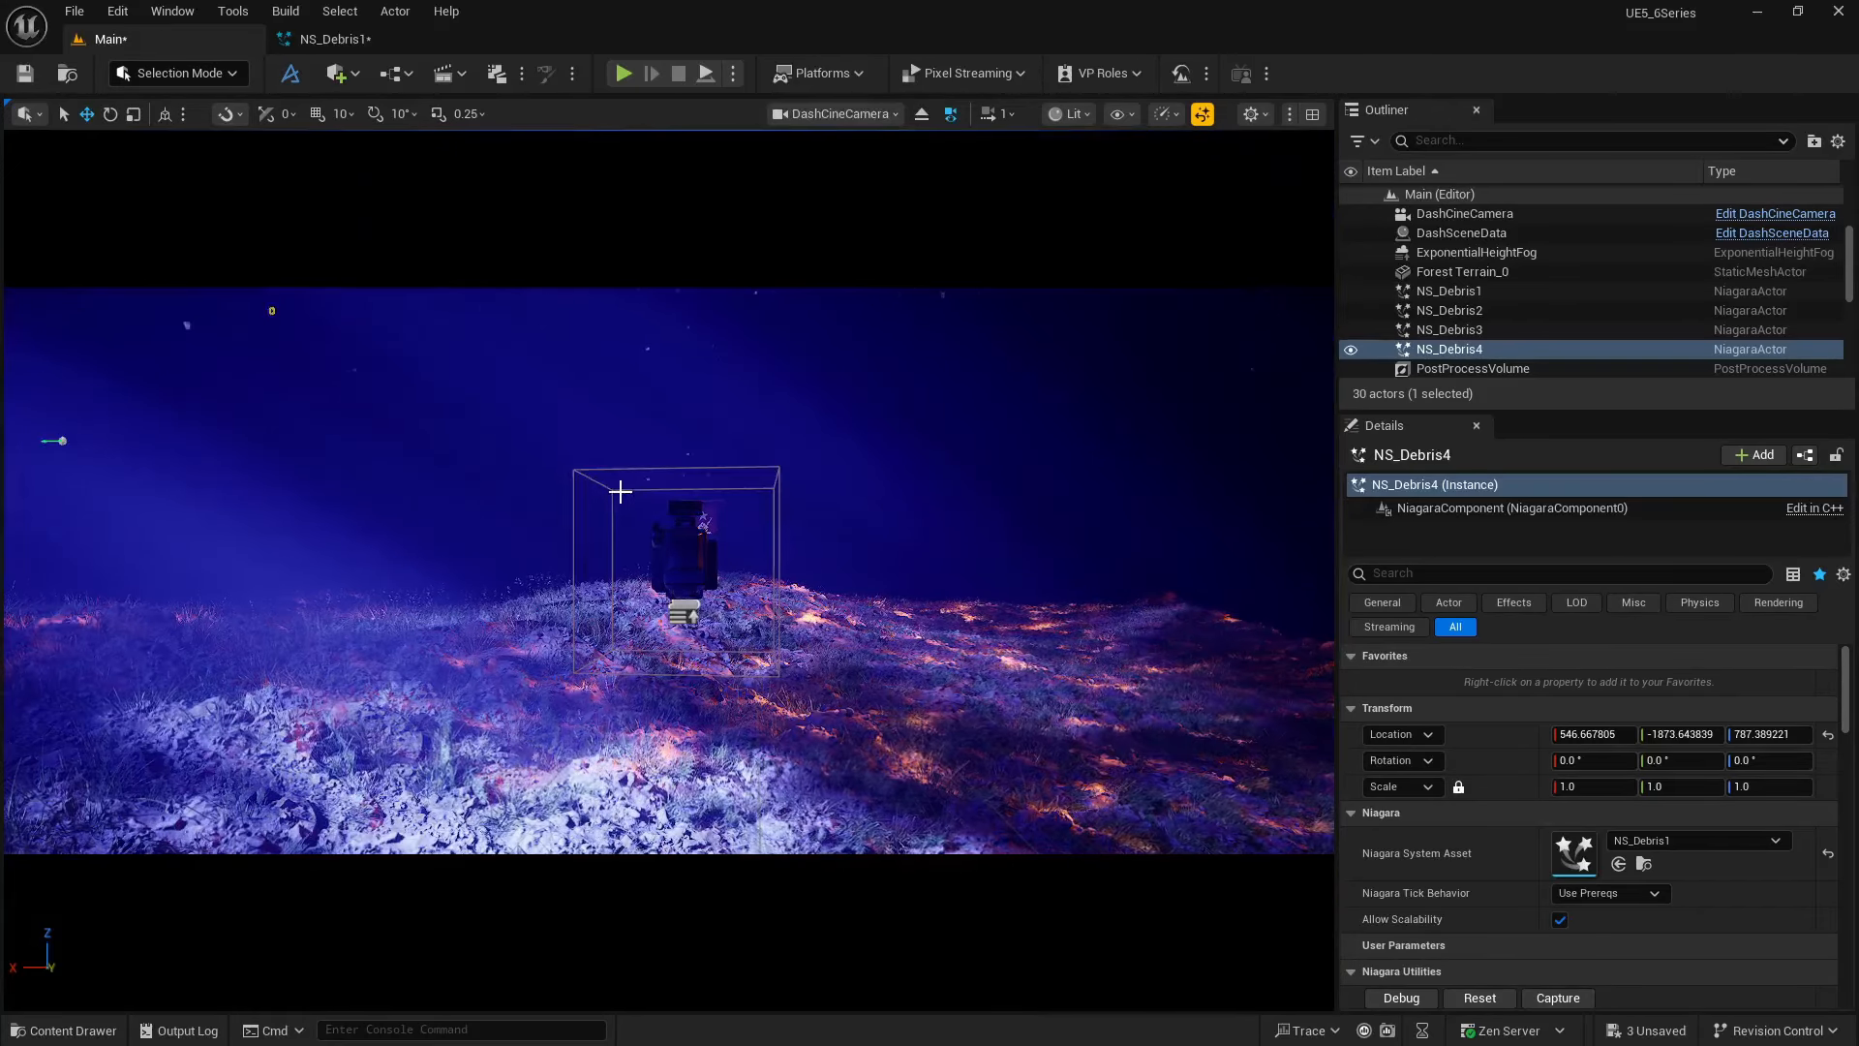
{"action": "left_click", "coordinate": [440, 452]}
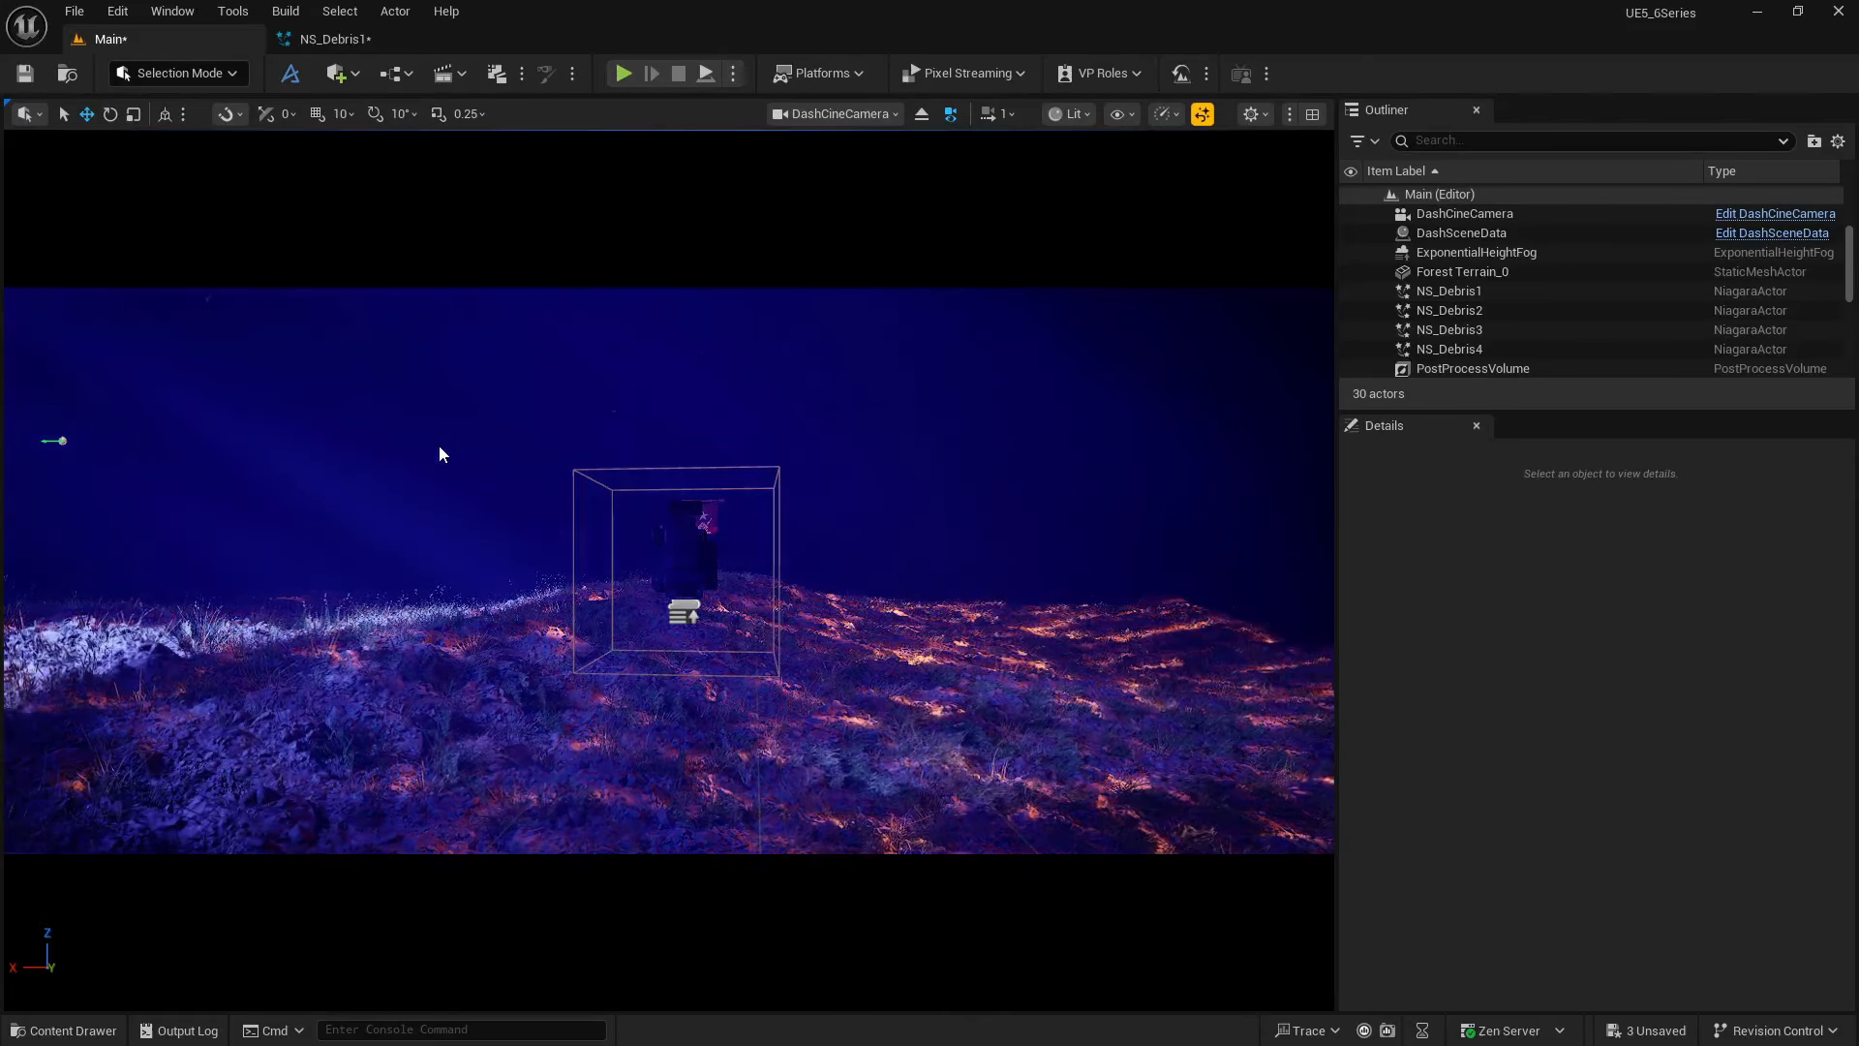
- Leave the camera view and open the Shape Location sphere radius of NS_Debris1 before returning to the Main level
{"action": "left_click", "coordinate": [921, 113]}
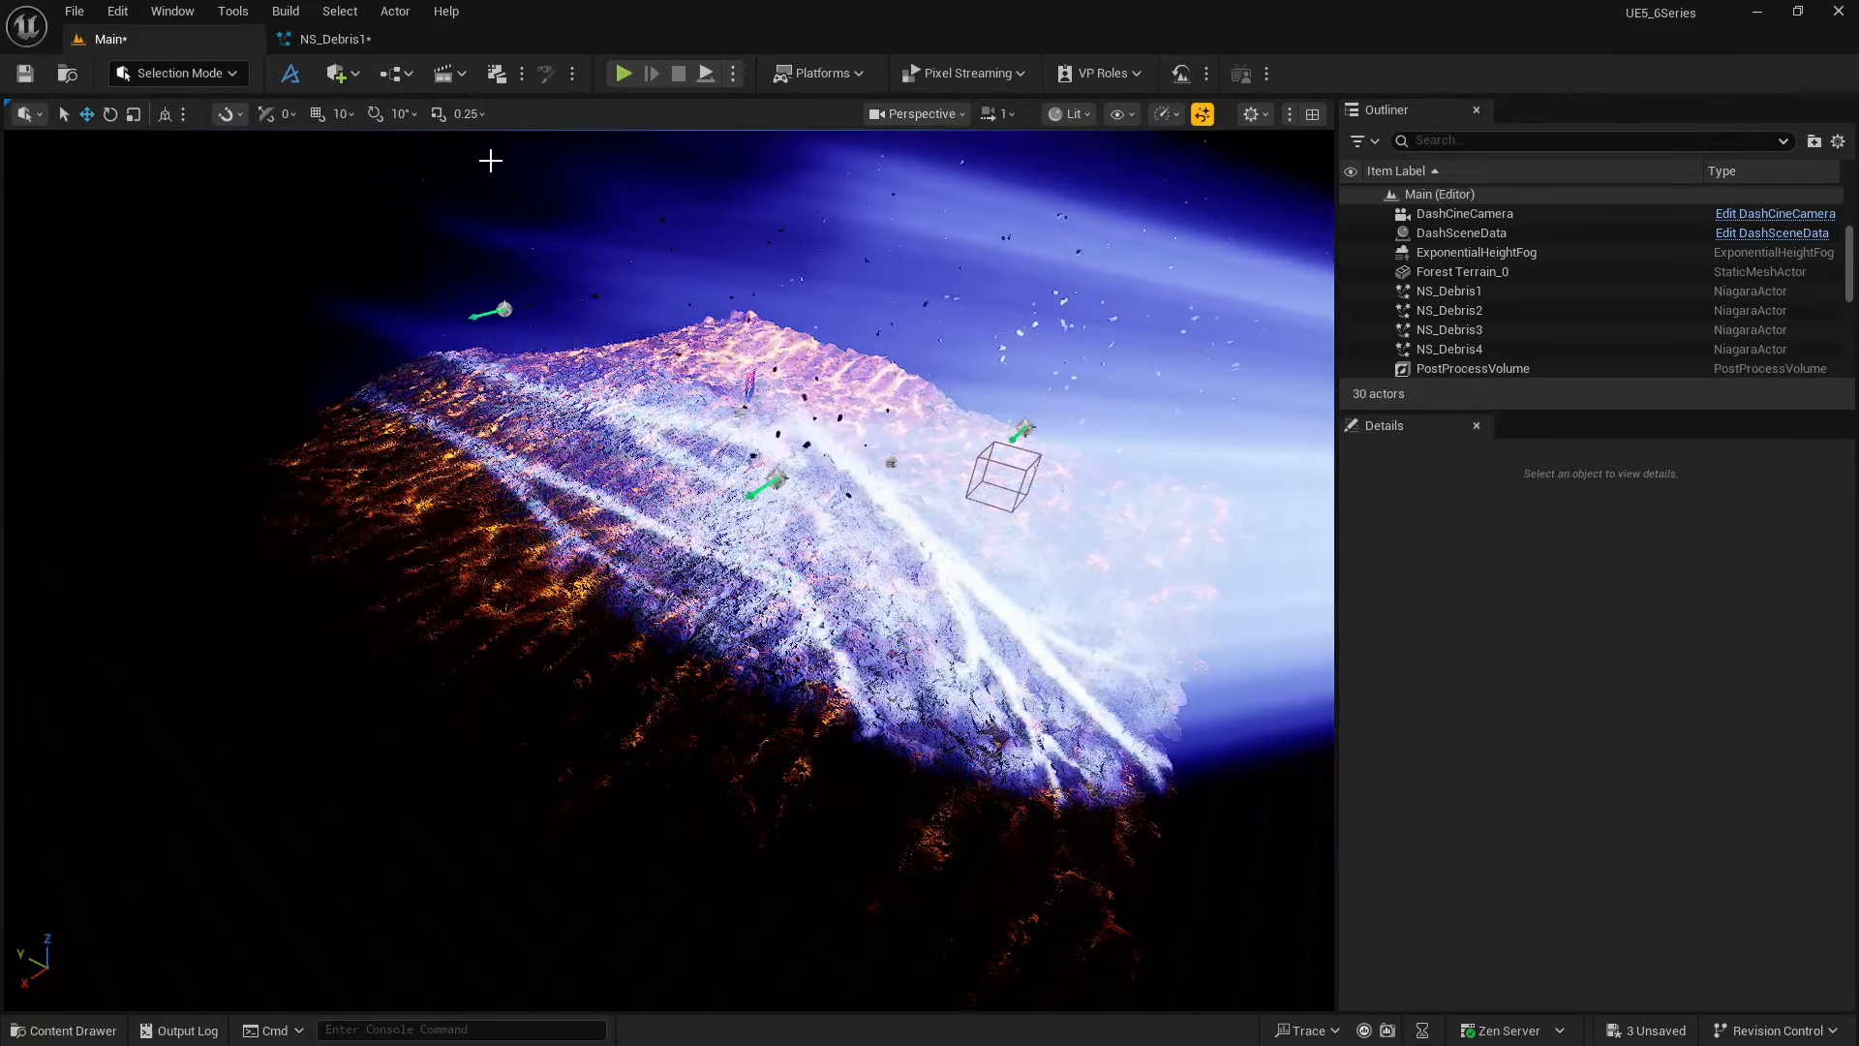
{"action": "left_click", "coordinate": [335, 40]}
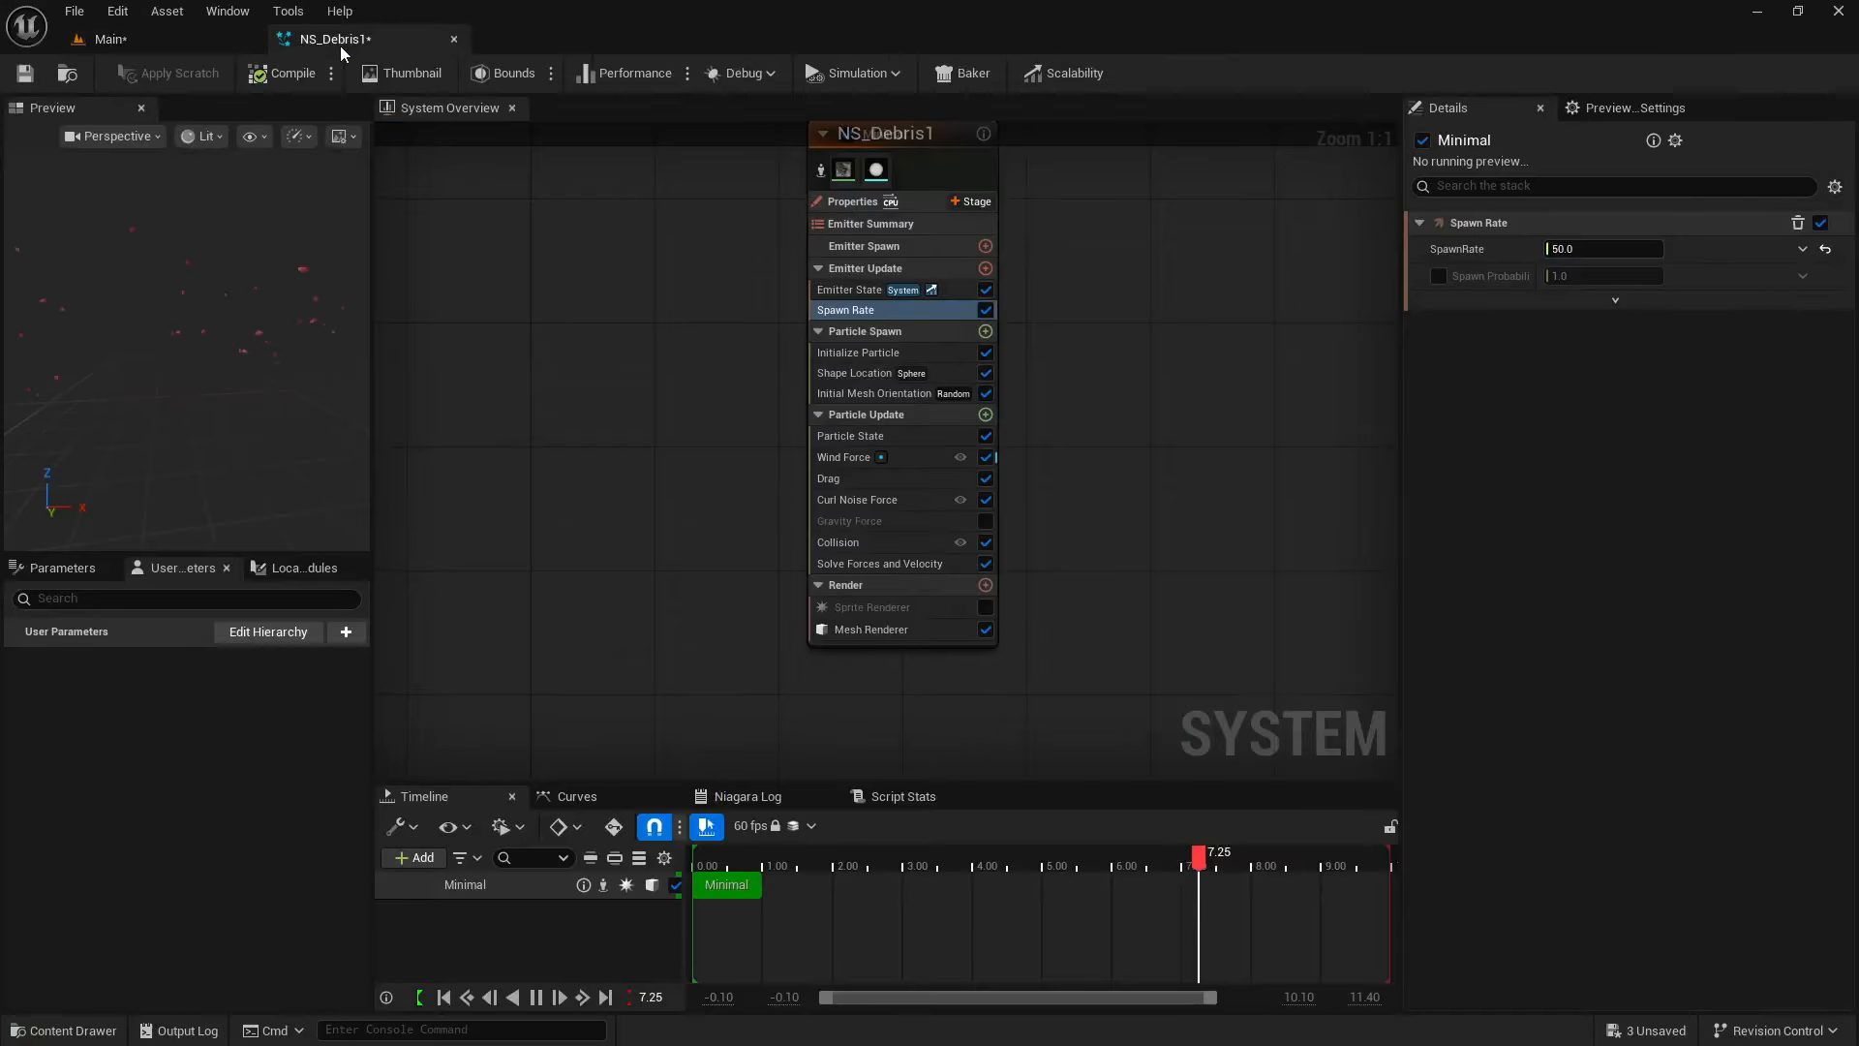
{"action": "left_click", "coordinate": [842, 373]}
{"action": "left_click", "coordinate": [1573, 326]}
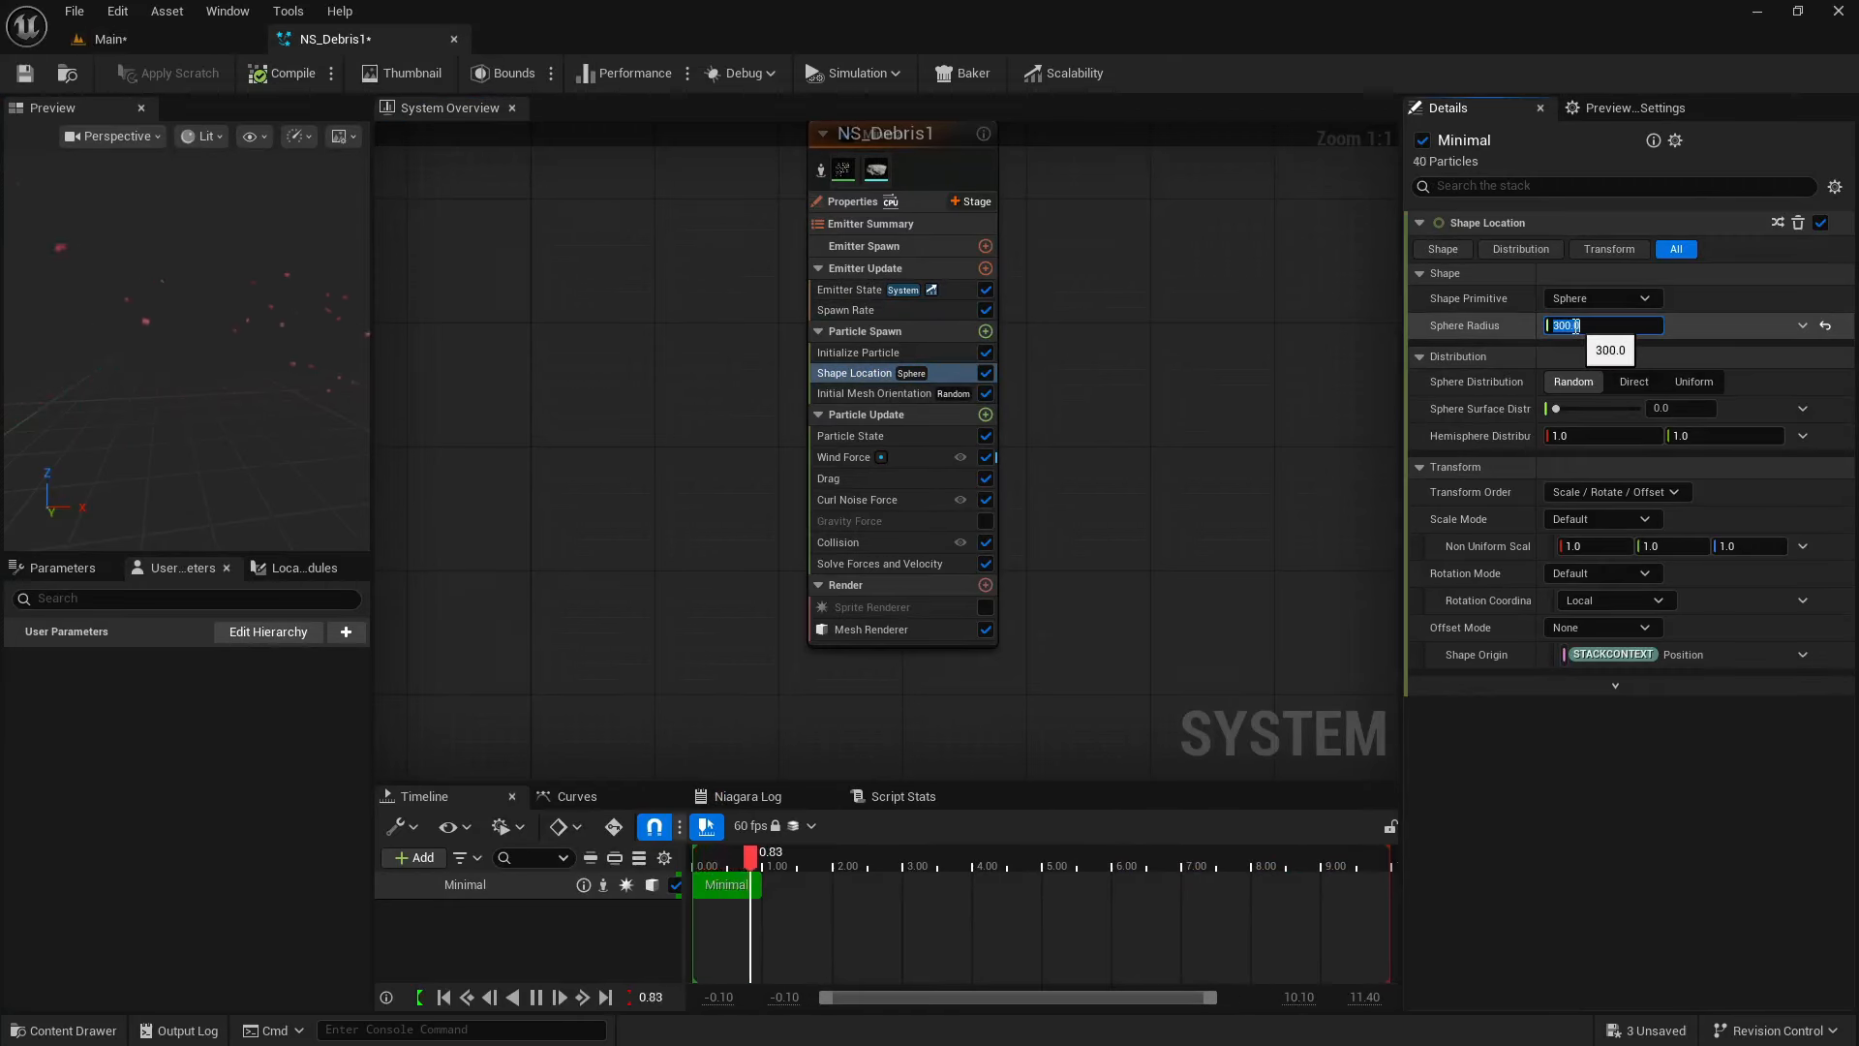
{"action": "left_click", "coordinate": [160, 39]}
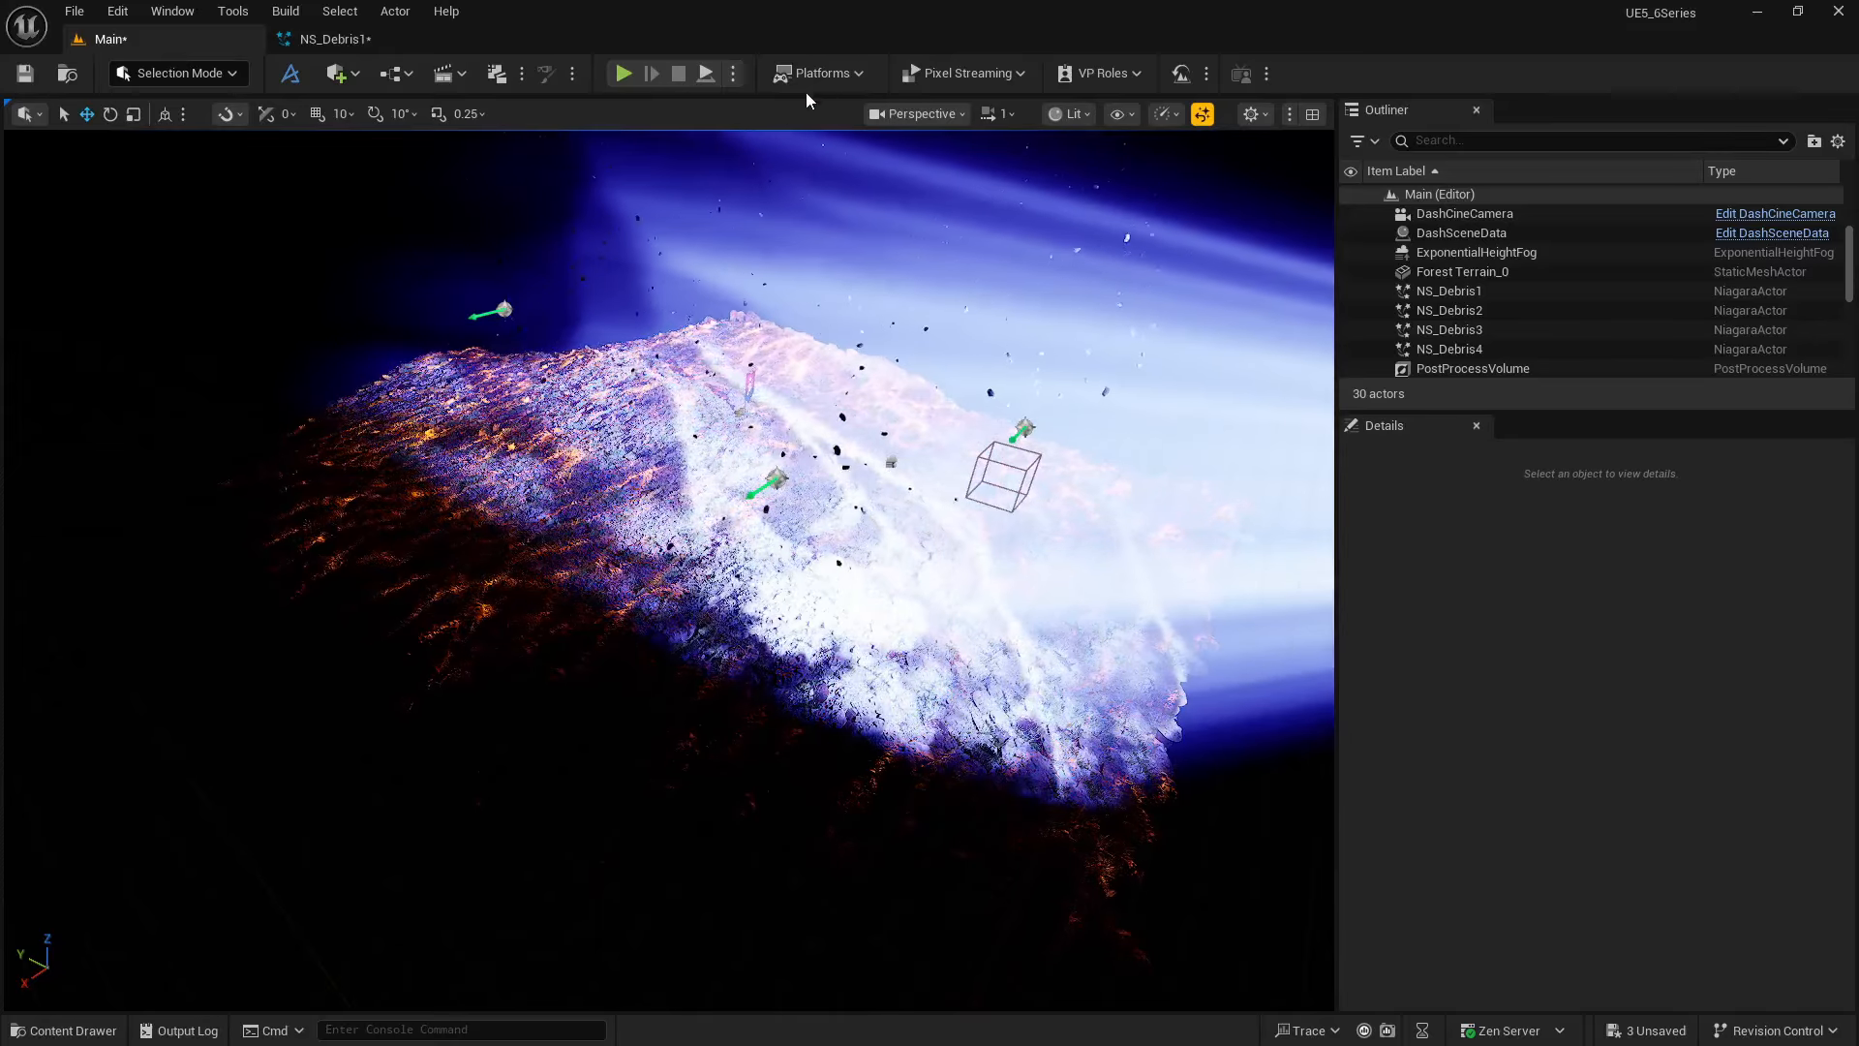
- Simulate the Main level through DashCineCamera and examine the drifting debris full screen
{"action": "left_click", "coordinate": [940, 114]}
{"action": "left_click", "coordinate": [938, 272]}
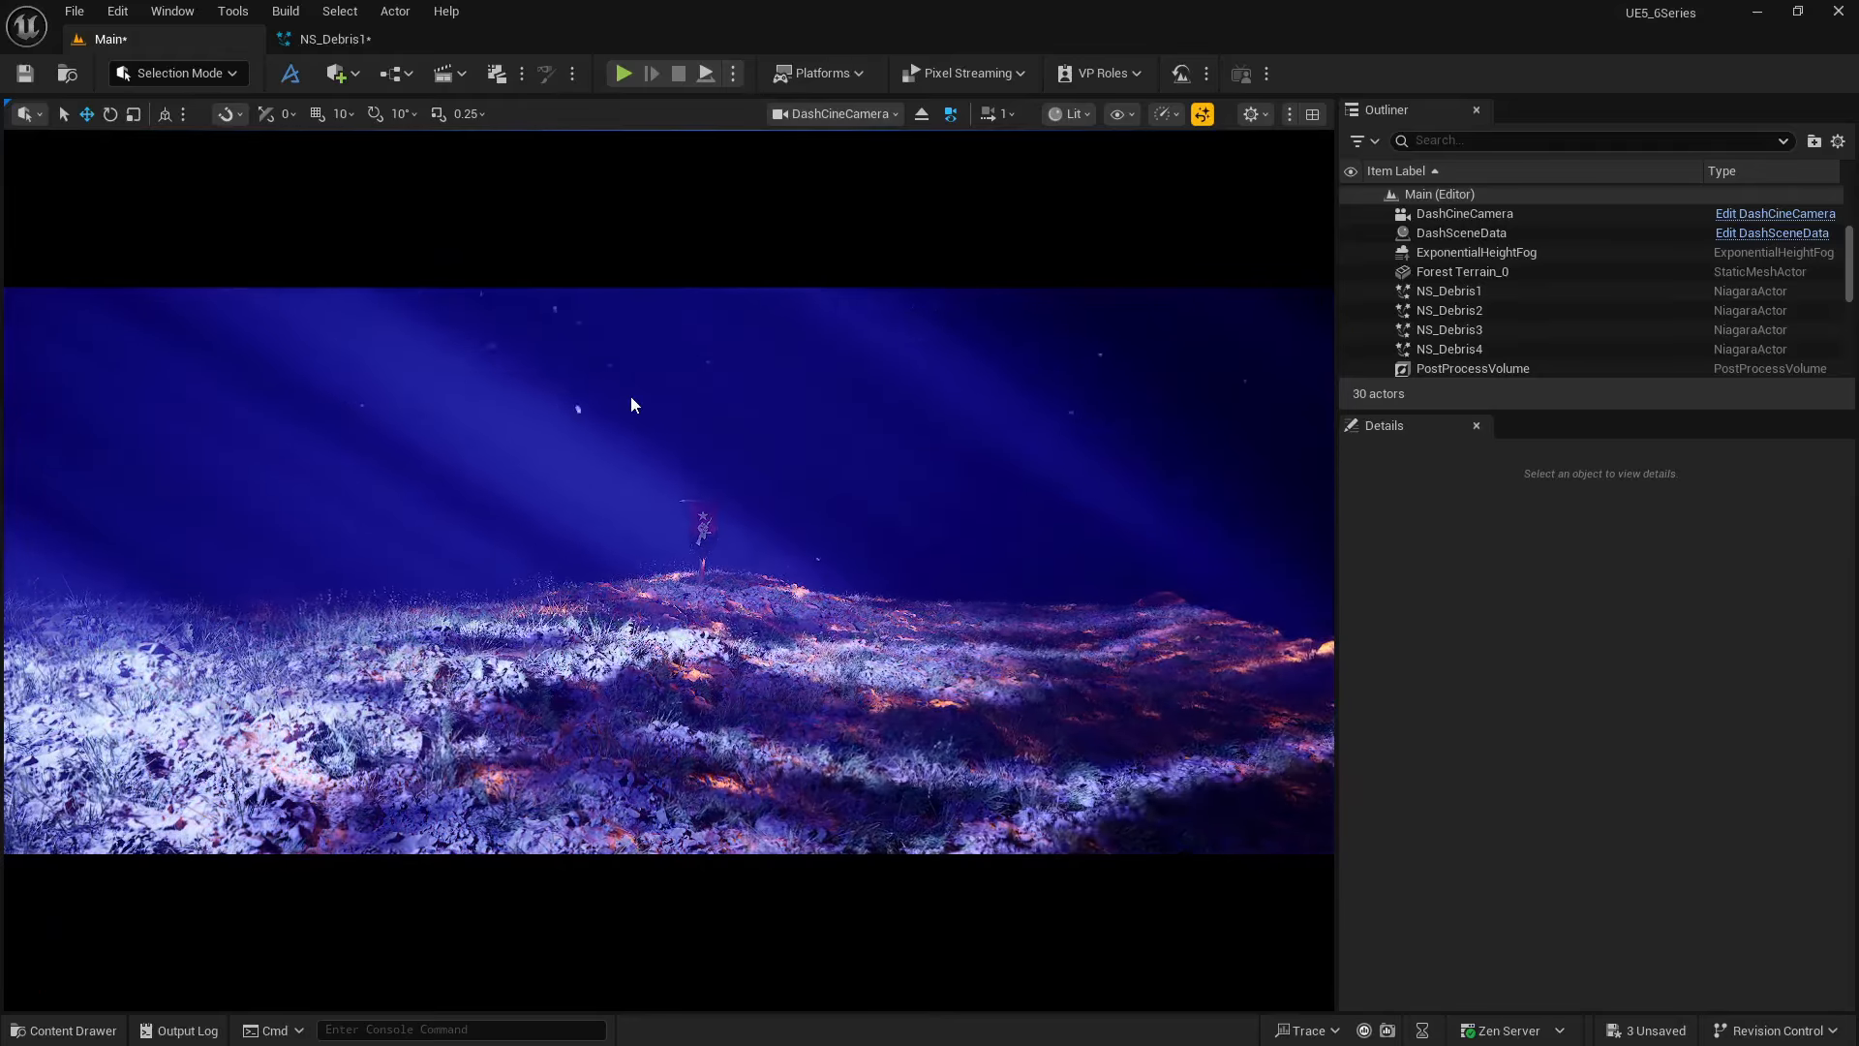
{"action": "left_click", "coordinate": [706, 73]}
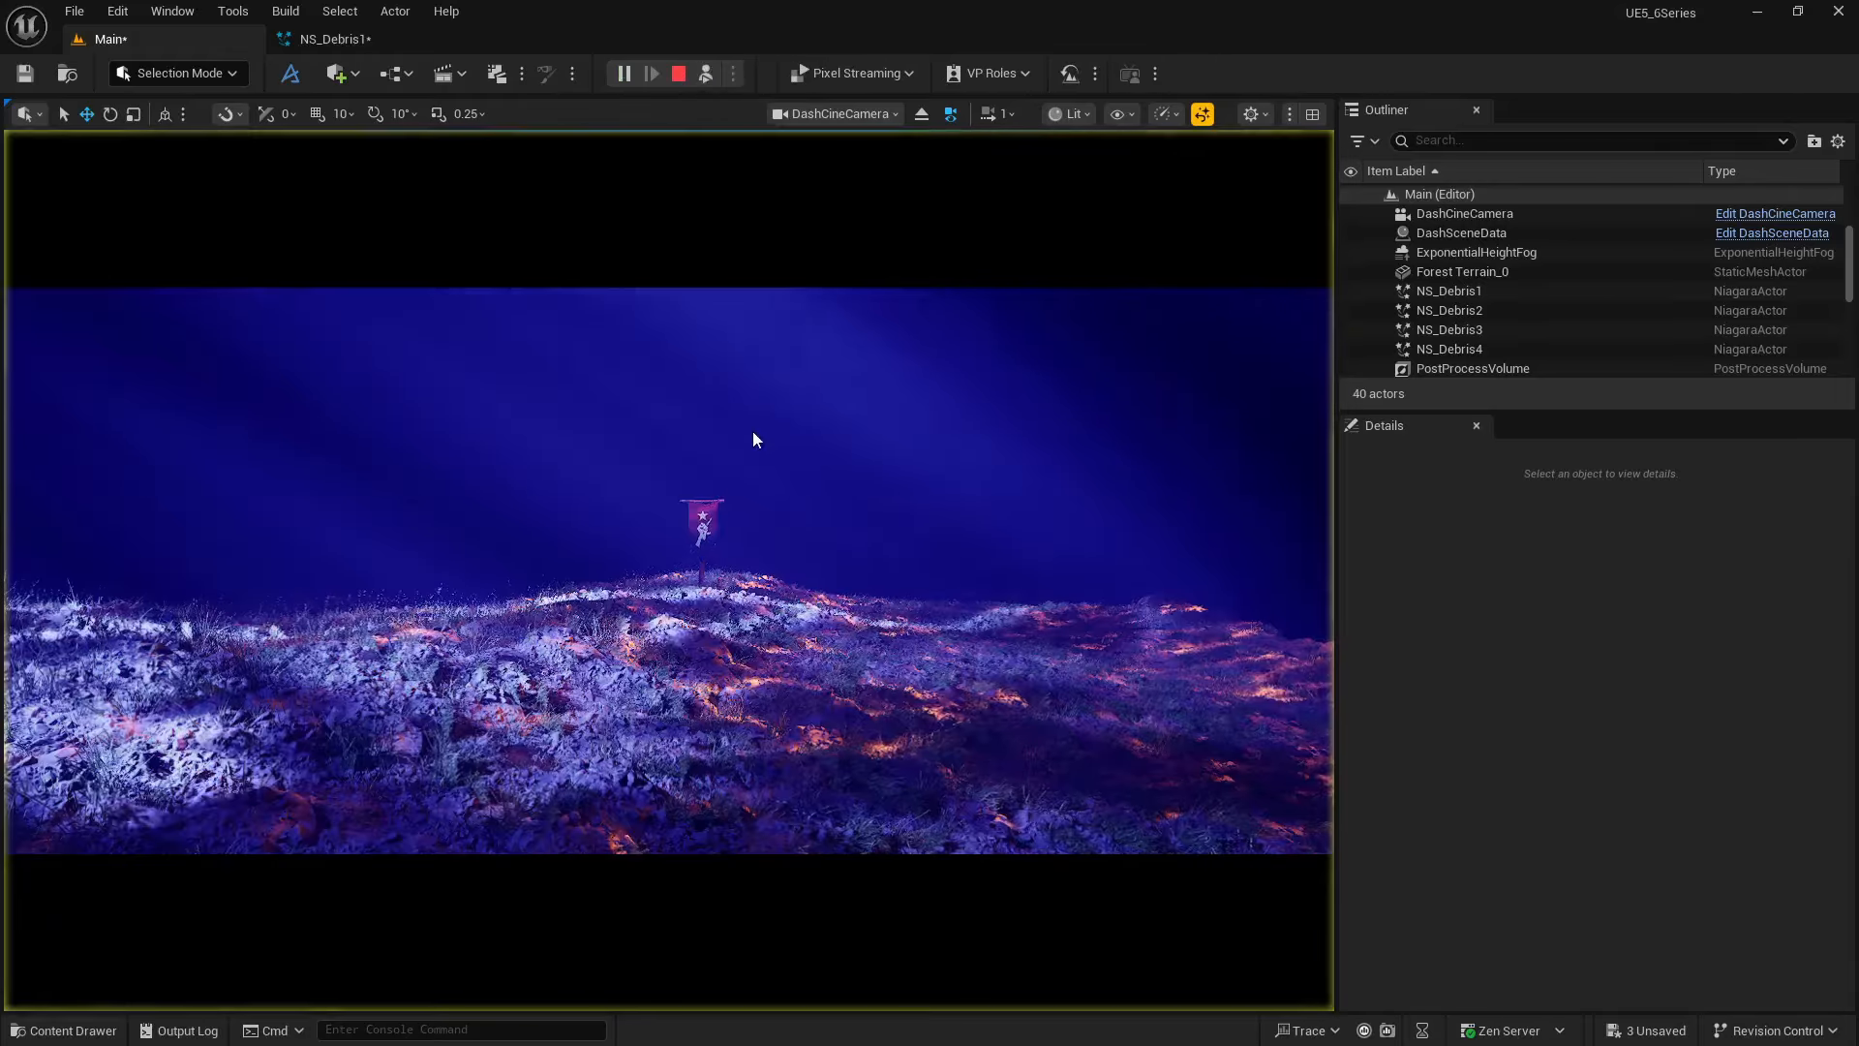
{"action": "key", "text": "F11"}
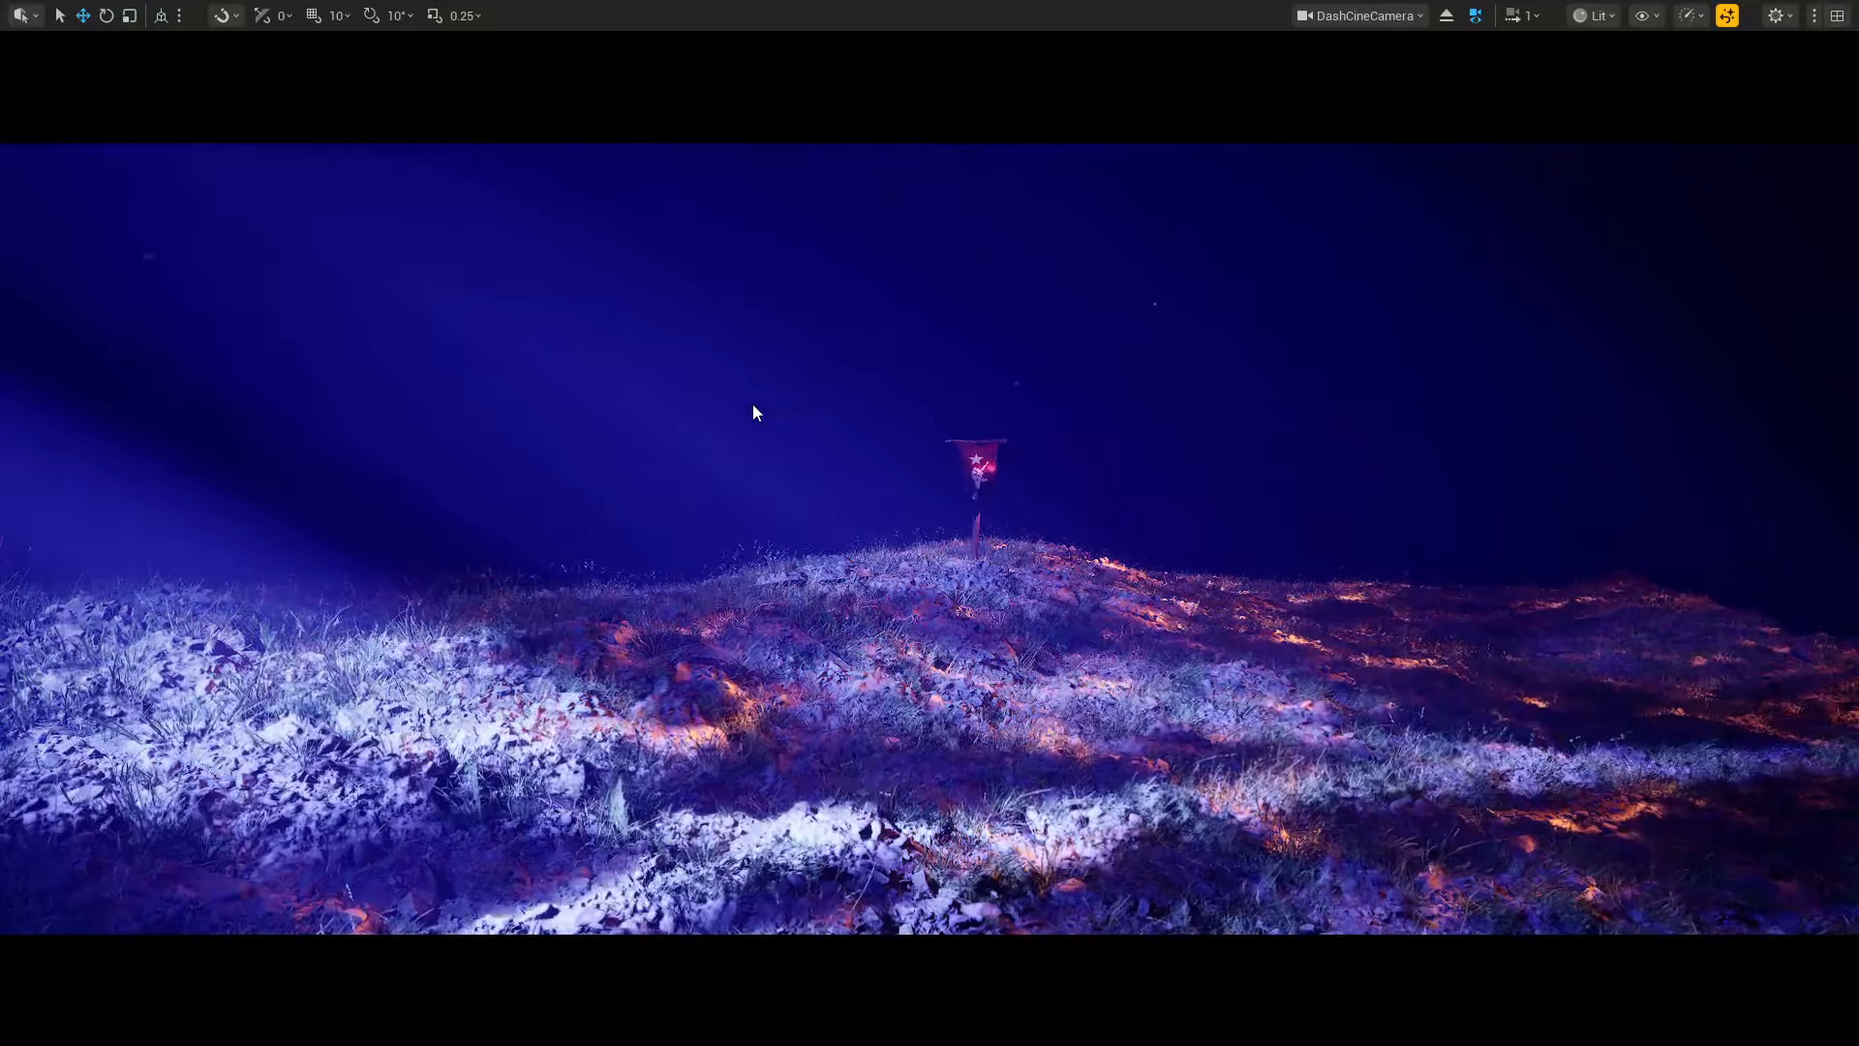
{"action": "key", "text": "F11"}
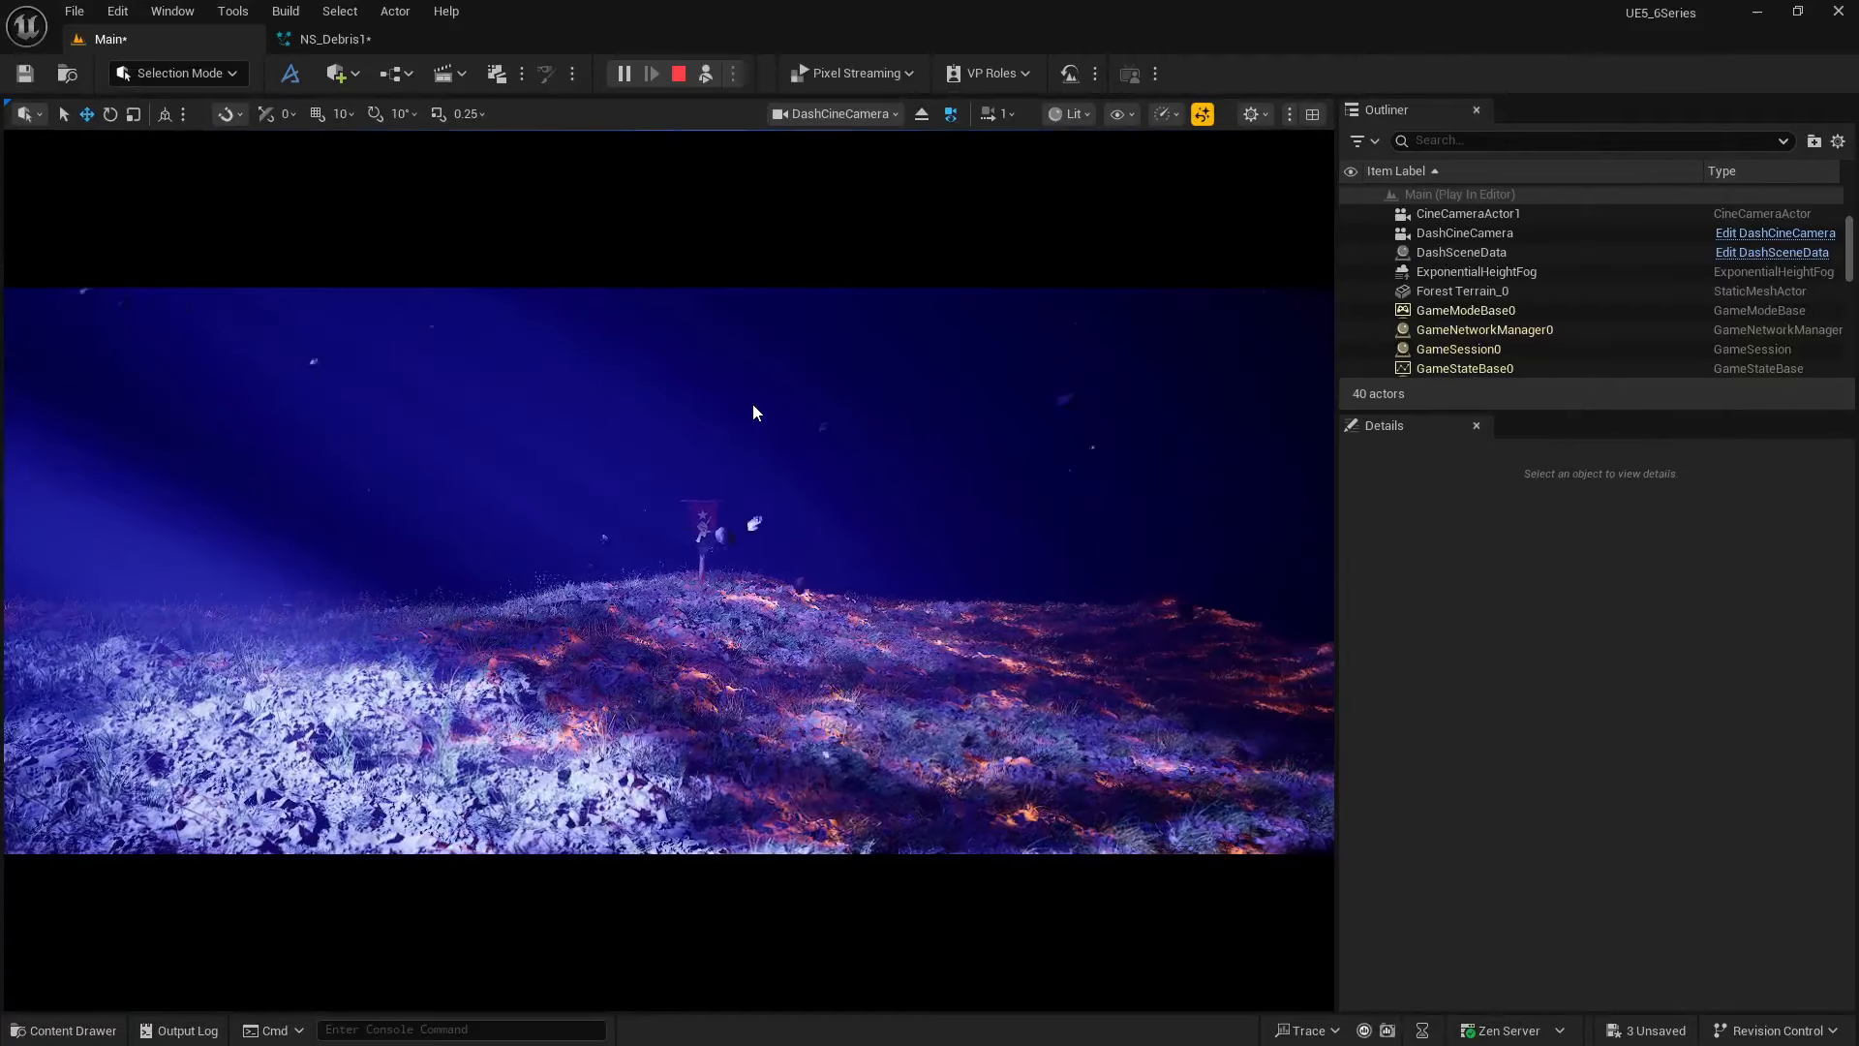
- Set NS_Debris1's spawn rate to 100, resume its preview playback, and examine the simulated Main level full screen
{"action": "left_click", "coordinate": [334, 39]}
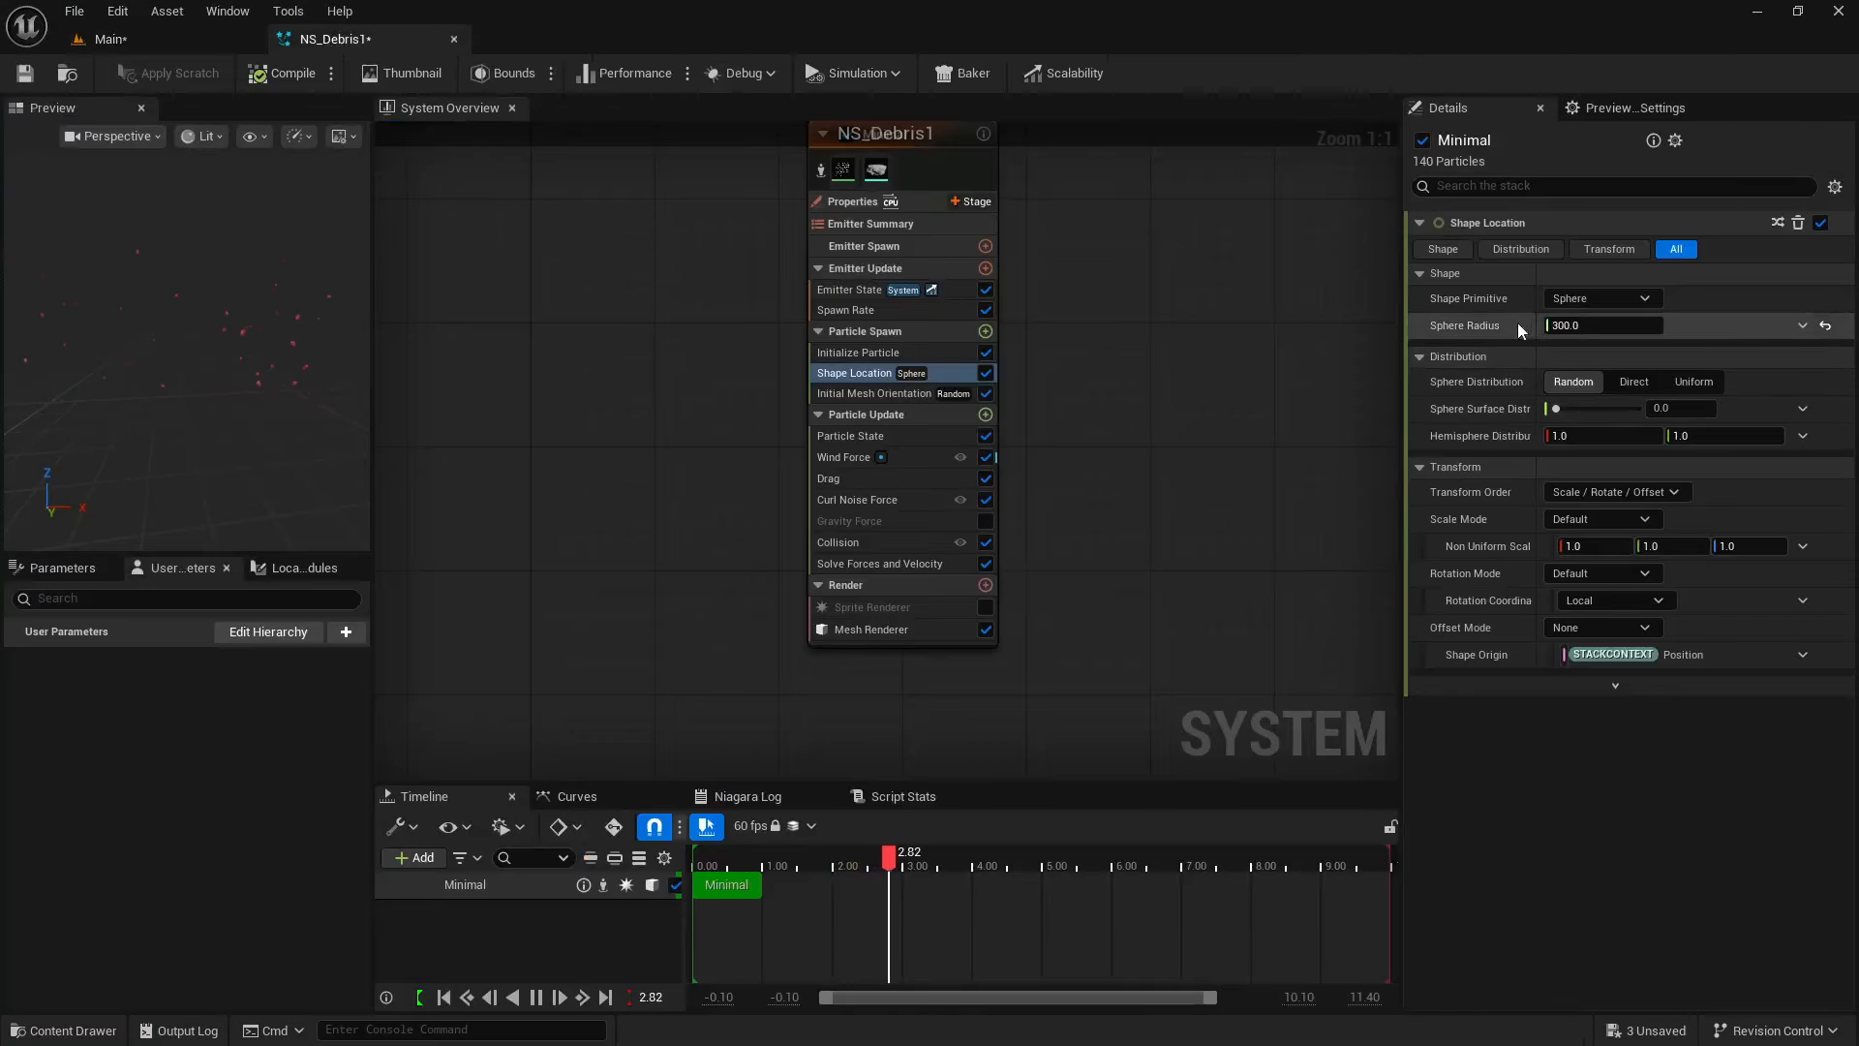
{"action": "left_click", "coordinate": [850, 310]}
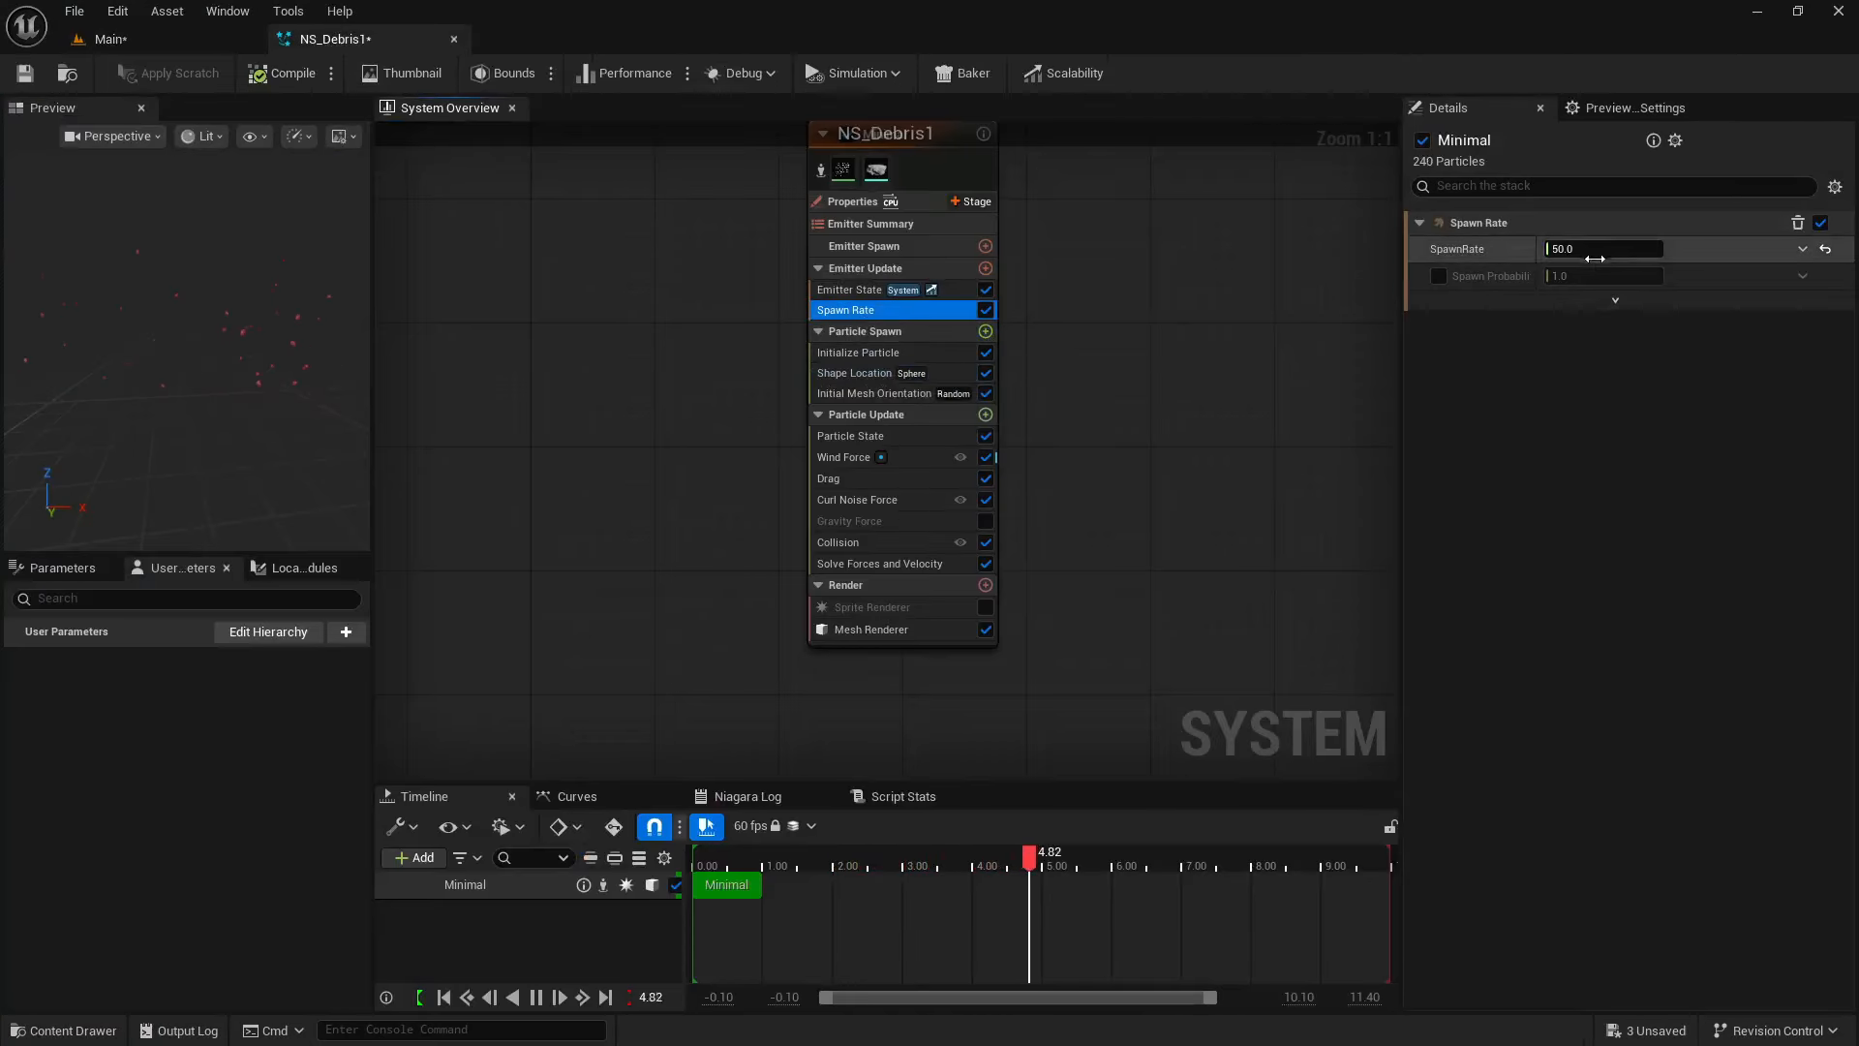
{"action": "left_click", "coordinate": [1597, 251]}
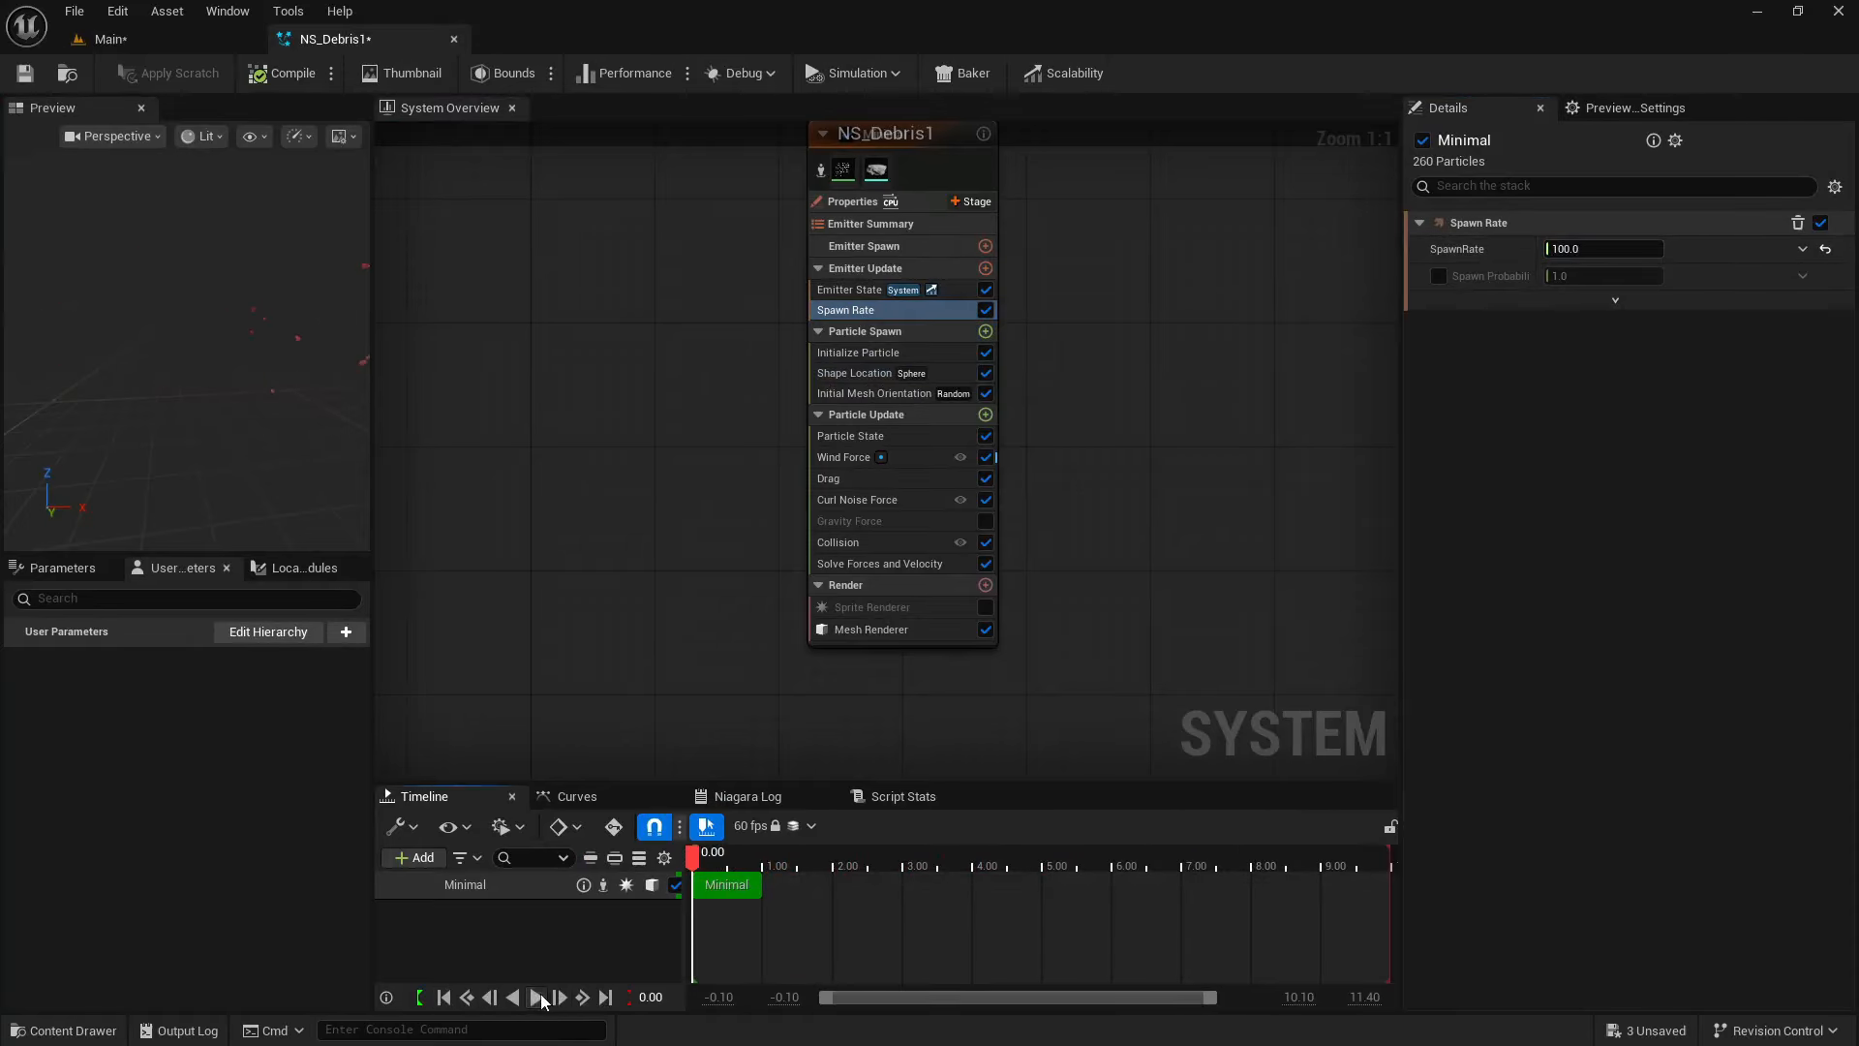
{"action": "left_click", "coordinate": [533, 1003]}
{"action": "left_click", "coordinate": [122, 40]}
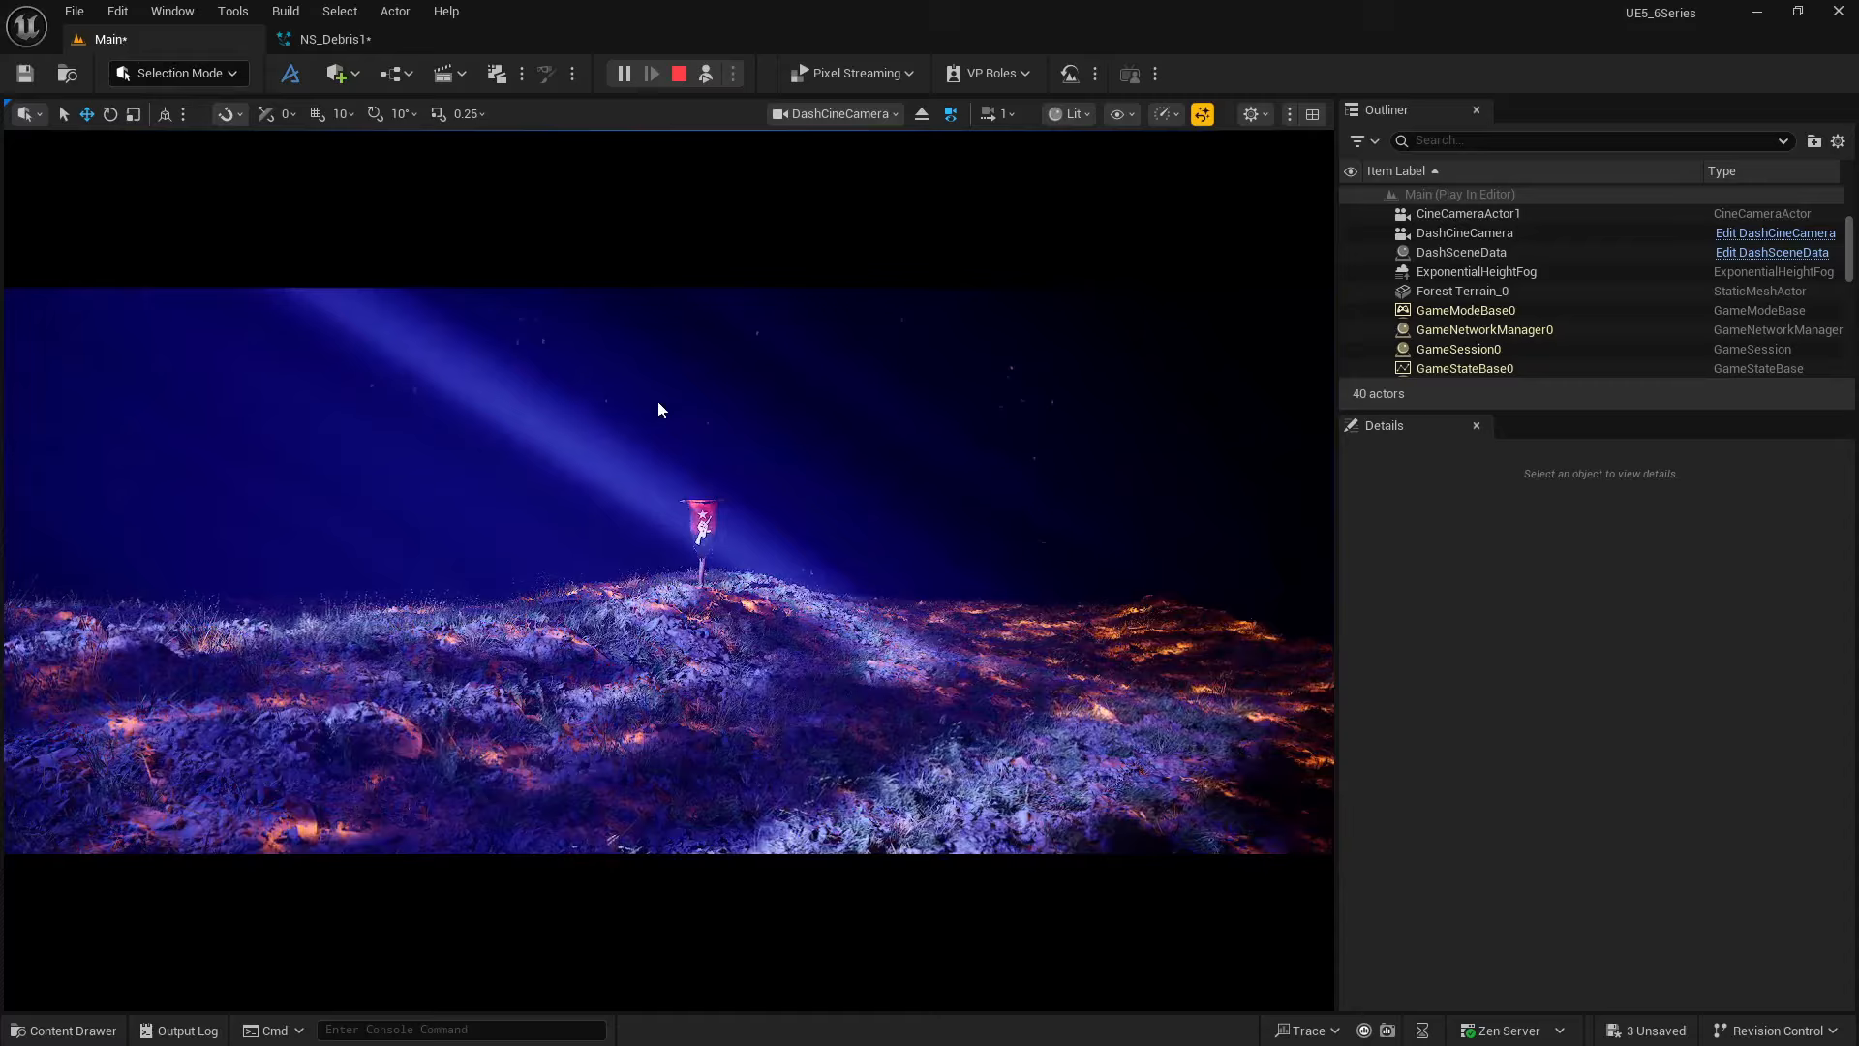
{"action": "key", "text": "F11"}
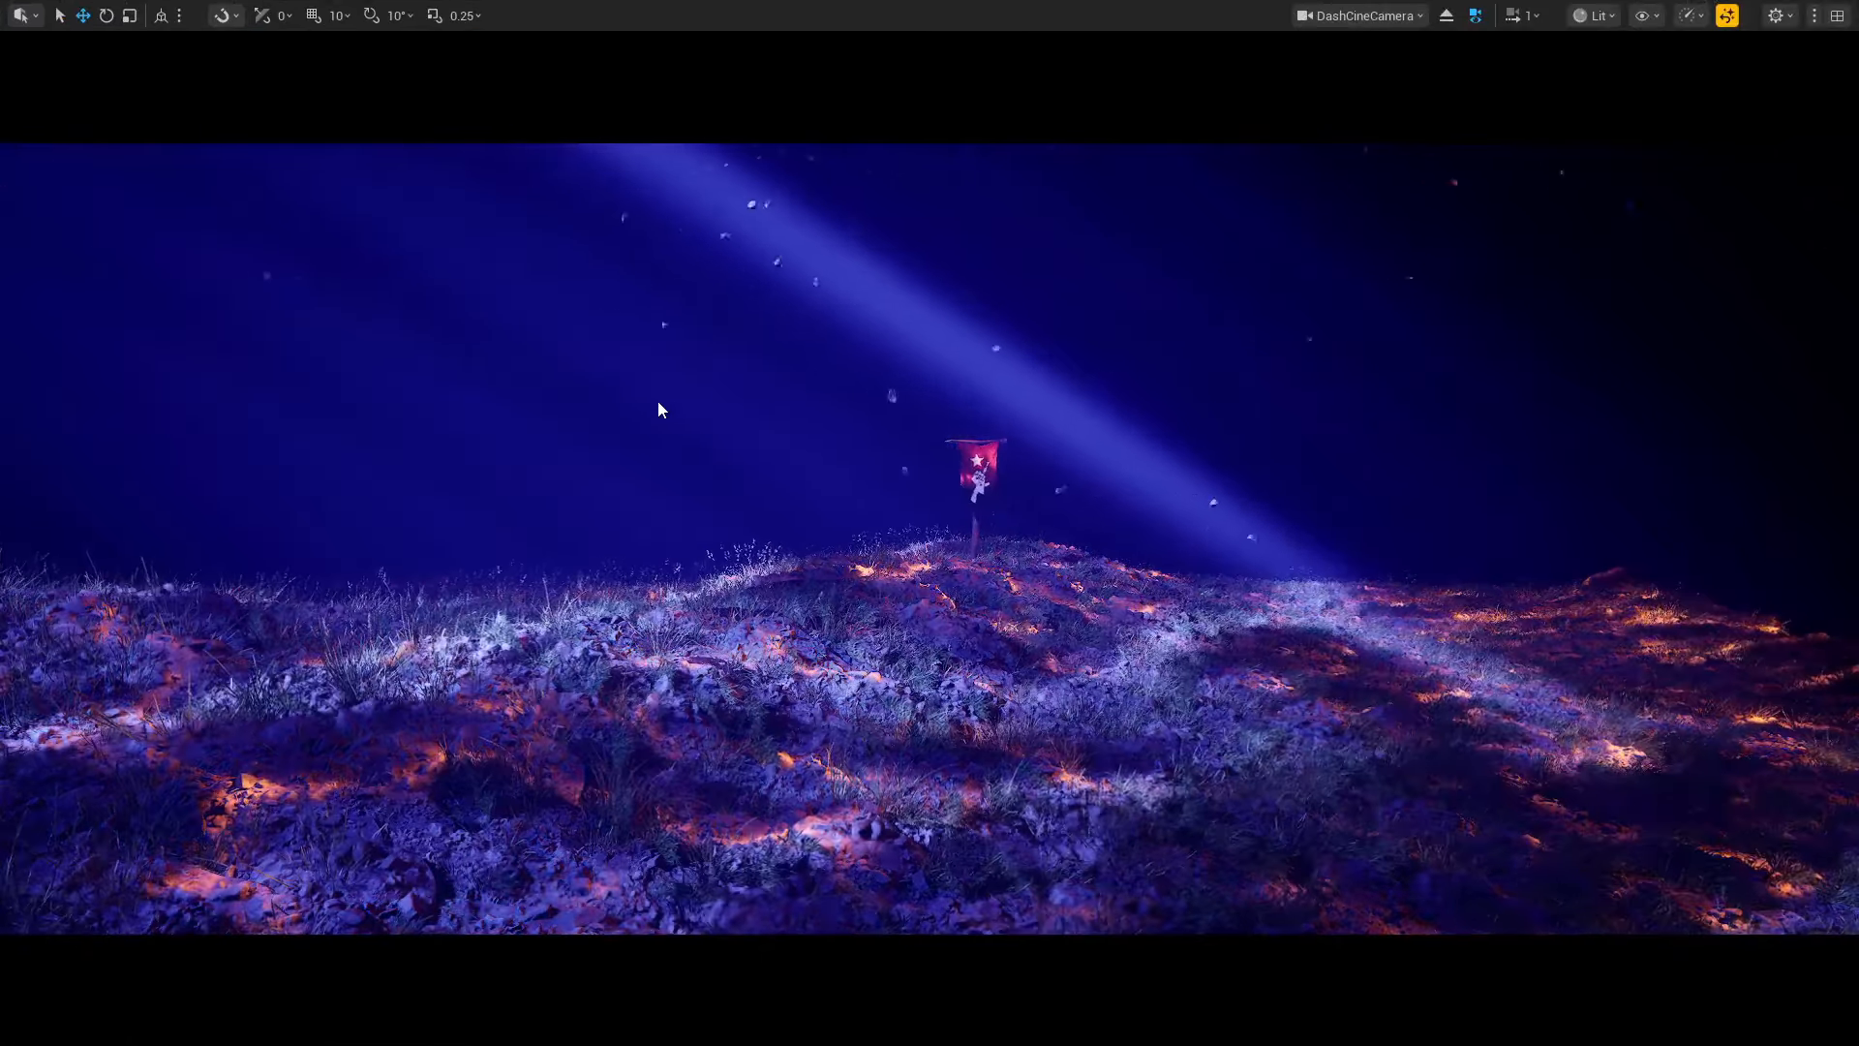